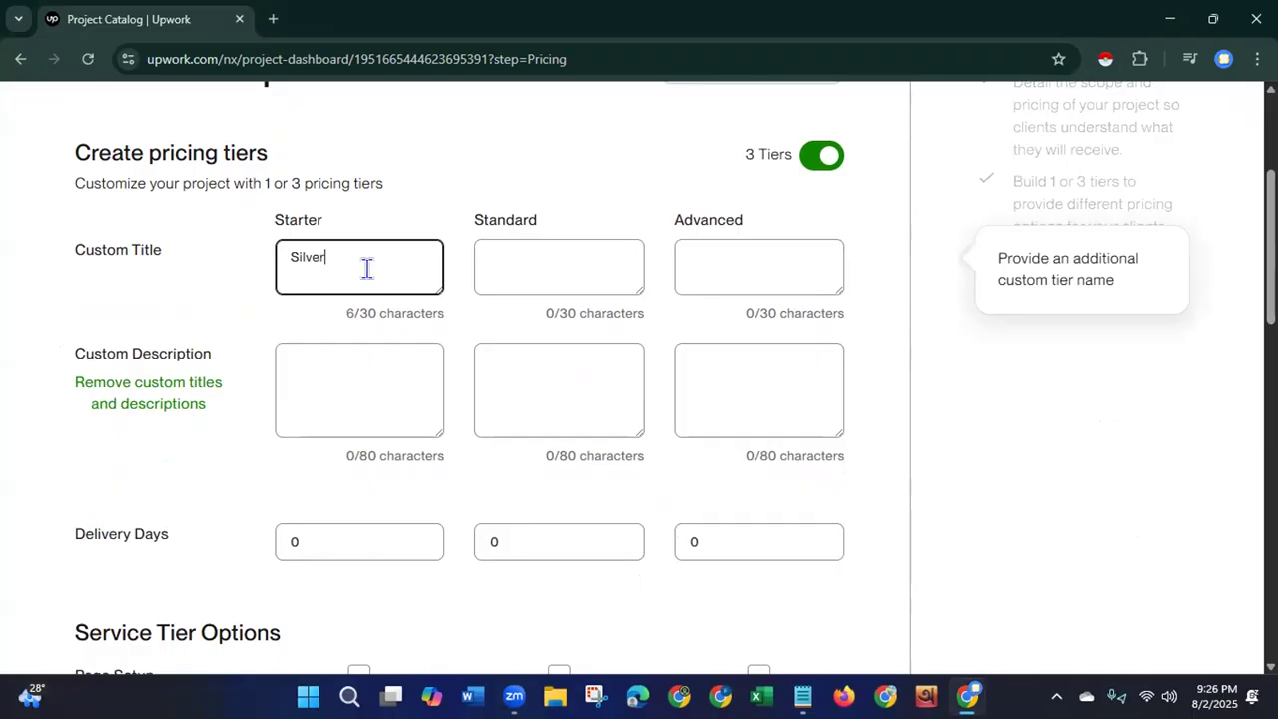
# Title the Standard tier "Gold" and the Advanced tier "Platinum".
pyautogui.click(550, 255)
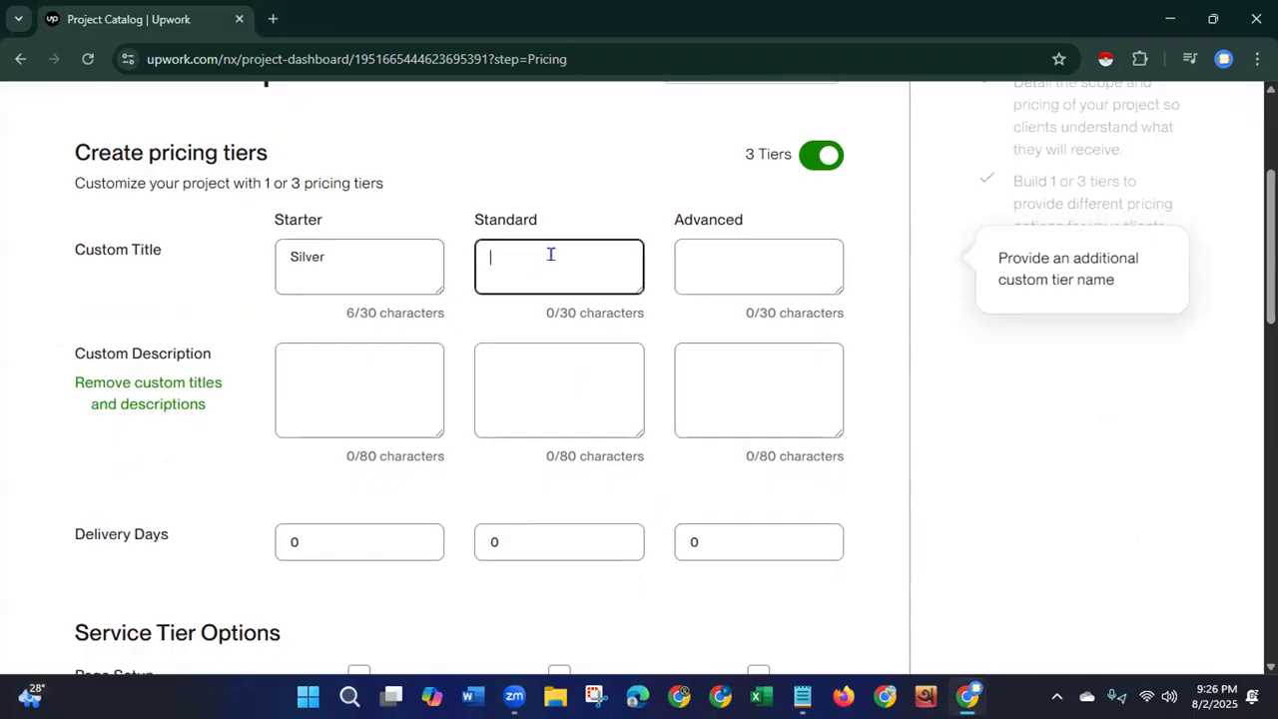
pyautogui.write('Gold')
pyautogui.click(736, 266)
pyautogui.write('Platinum')
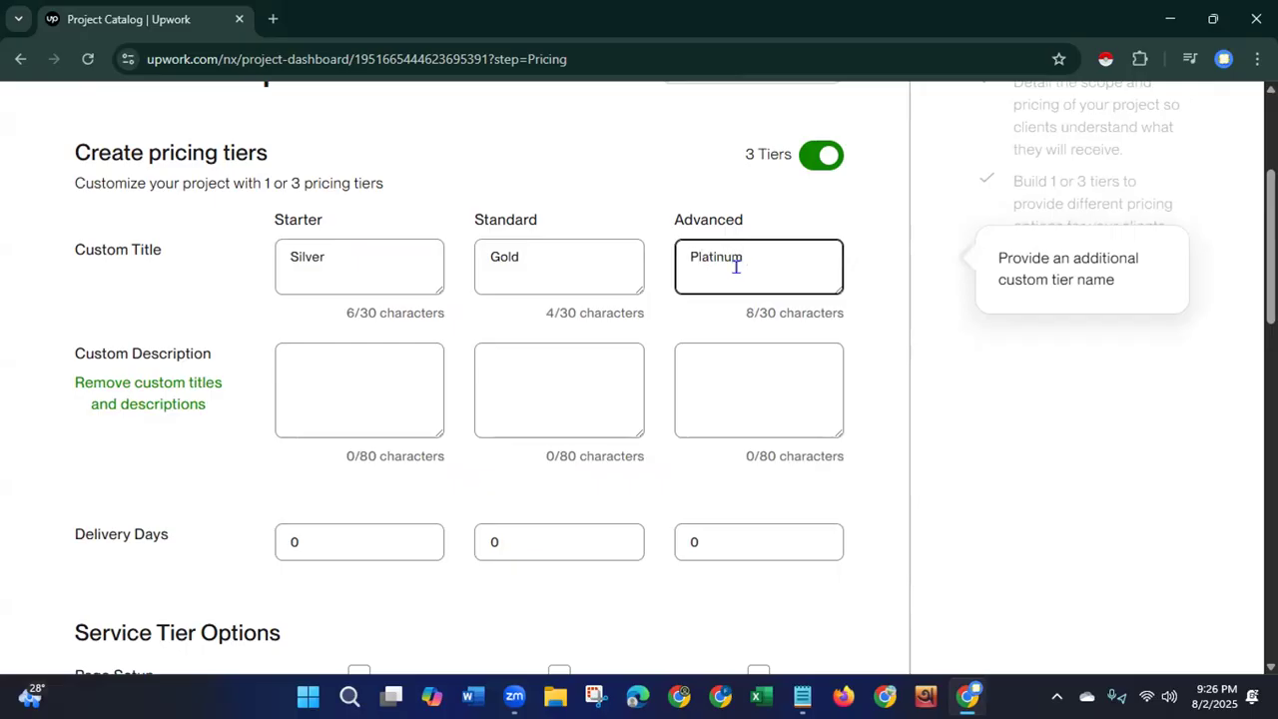
# Copy the Basic package's feature text from the Notepad notes into the Starter tier's custom description, and remove "Contract Info+" from it.
pyautogui.click(352, 395)
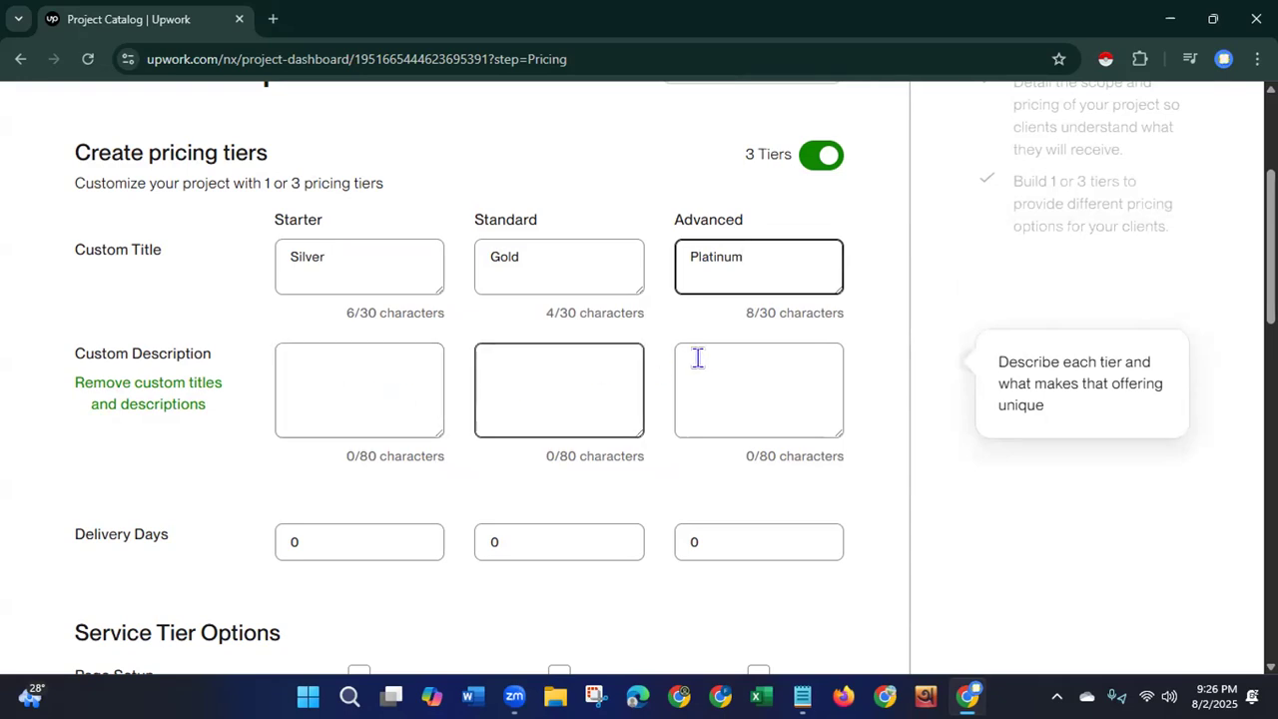
pyautogui.click(801, 696)
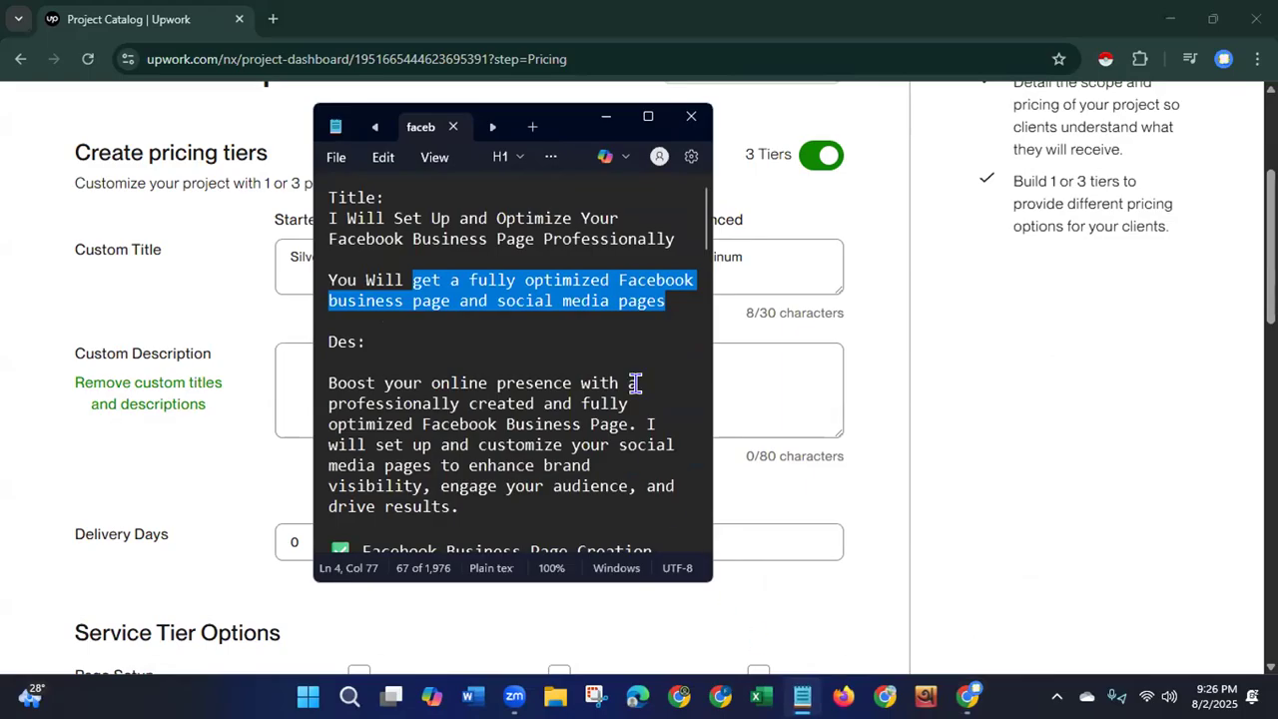
pyautogui.moveTo(699, 220); pyautogui.dragTo(662, 364)
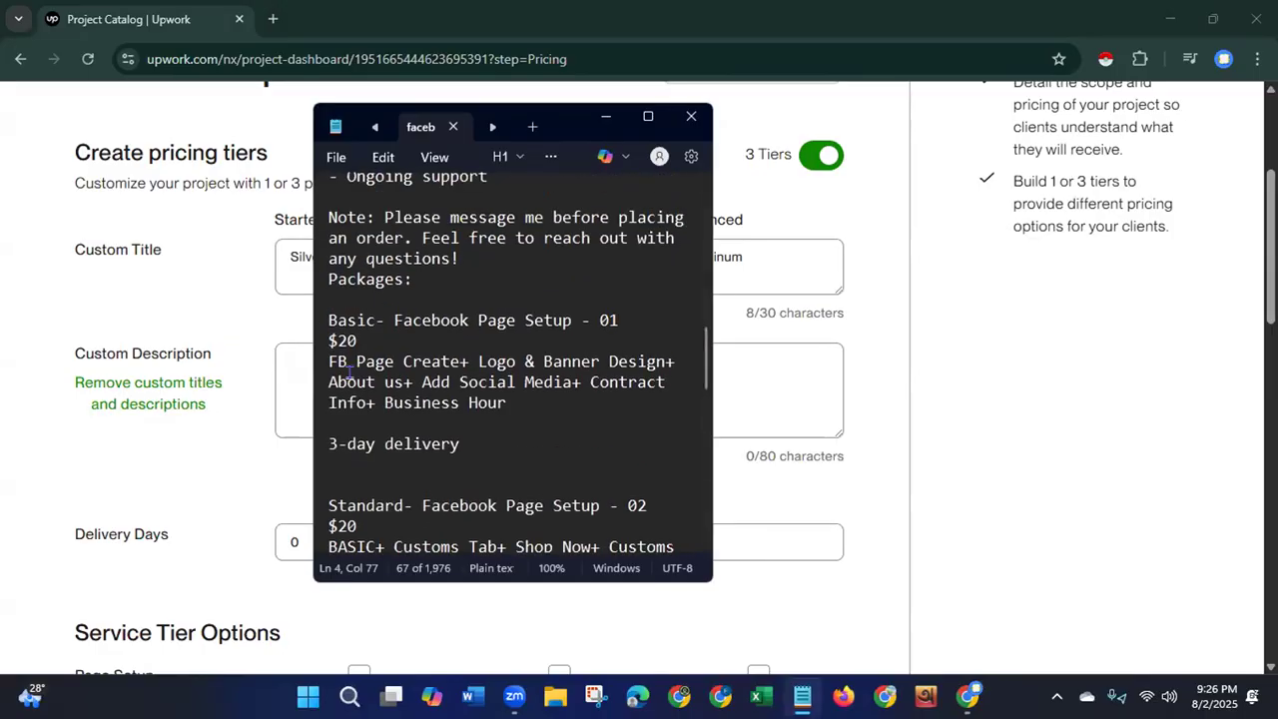
pyautogui.moveTo(328, 361); pyautogui.dragTo(509, 403)
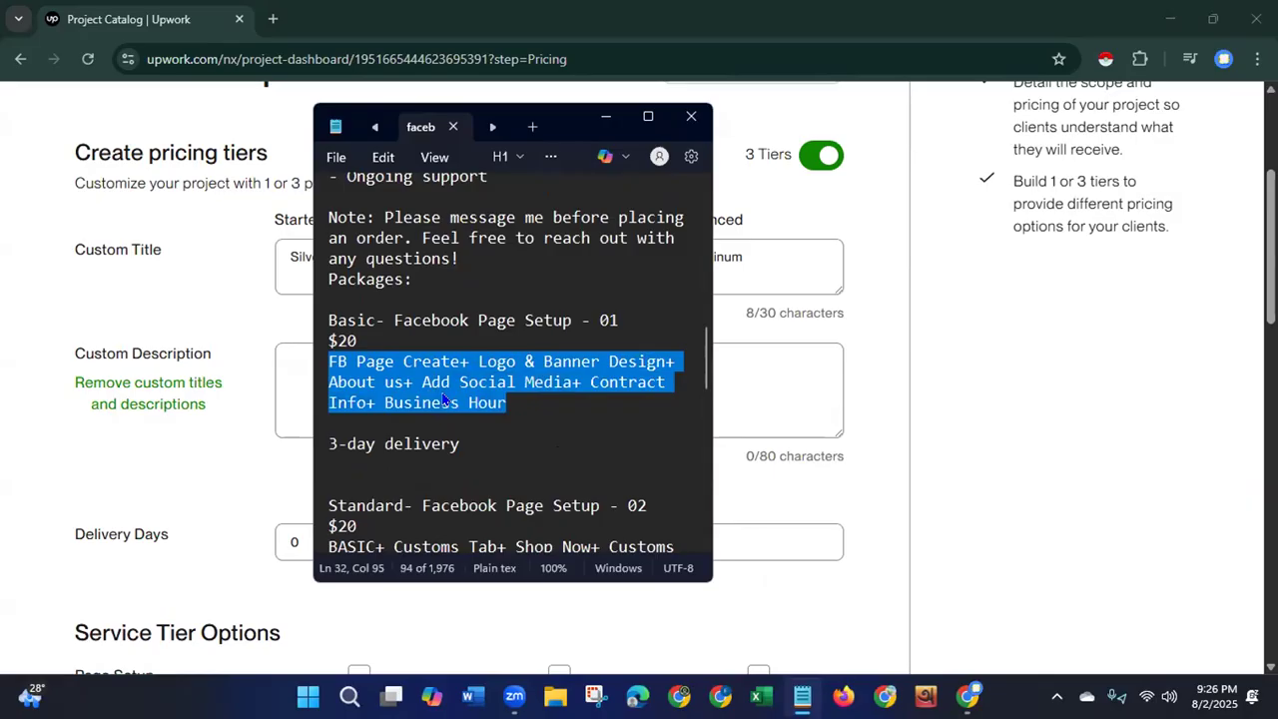
pyautogui.rightClick(444, 400)
pyautogui.click(505, 102)
pyautogui.click(605, 116)
pyautogui.click(356, 387)
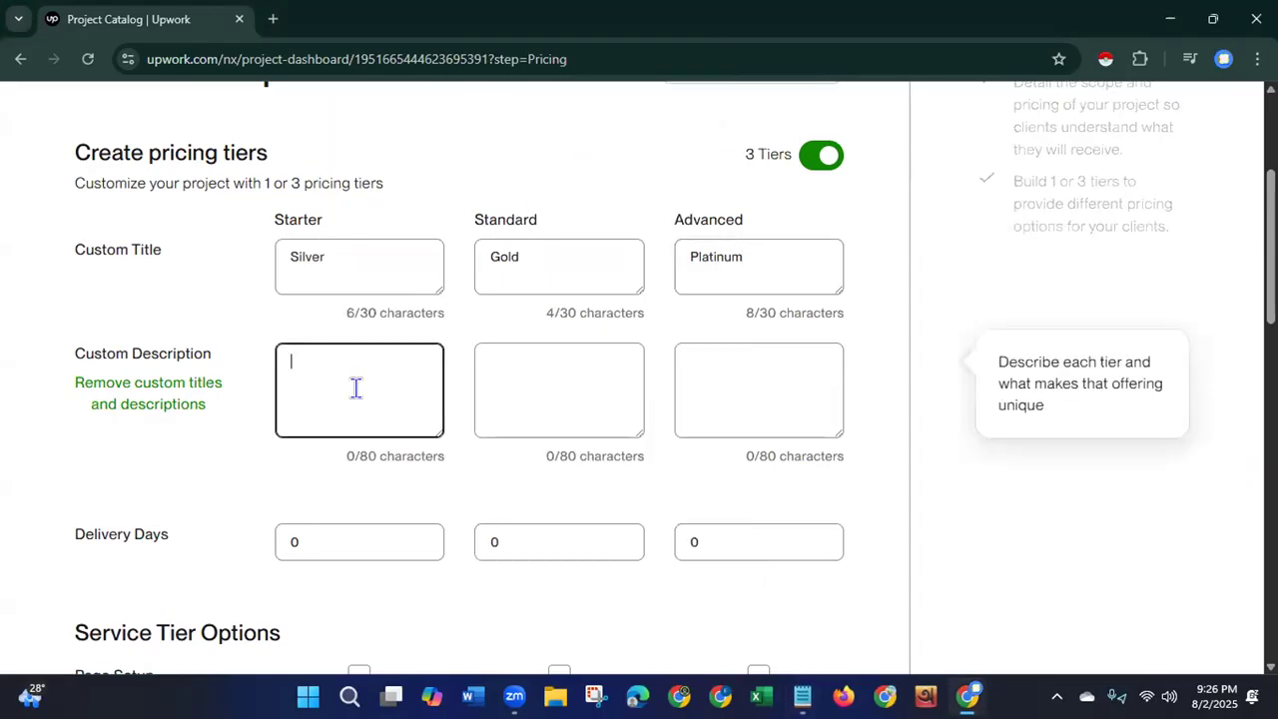
pyautogui.hotkey('ctrl', 'v')
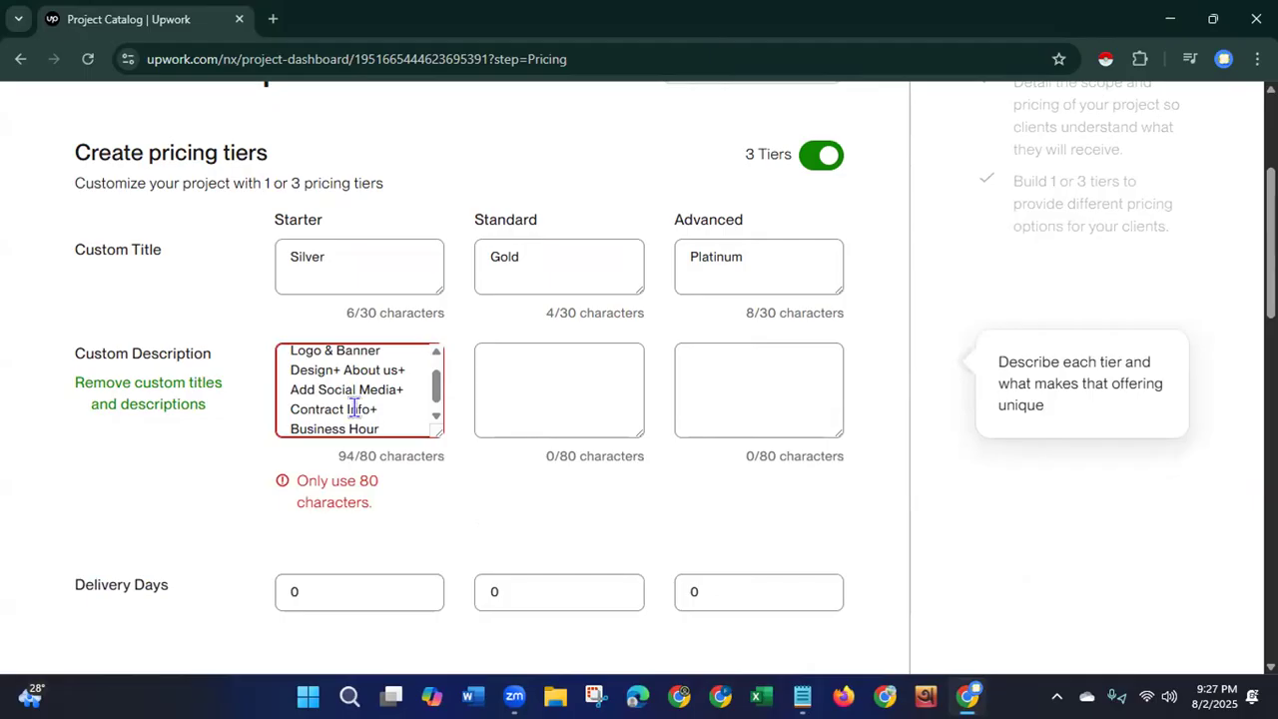
pyautogui.moveTo(371, 404); pyautogui.dragTo(279, 404)
pyautogui.press('BackSpace')
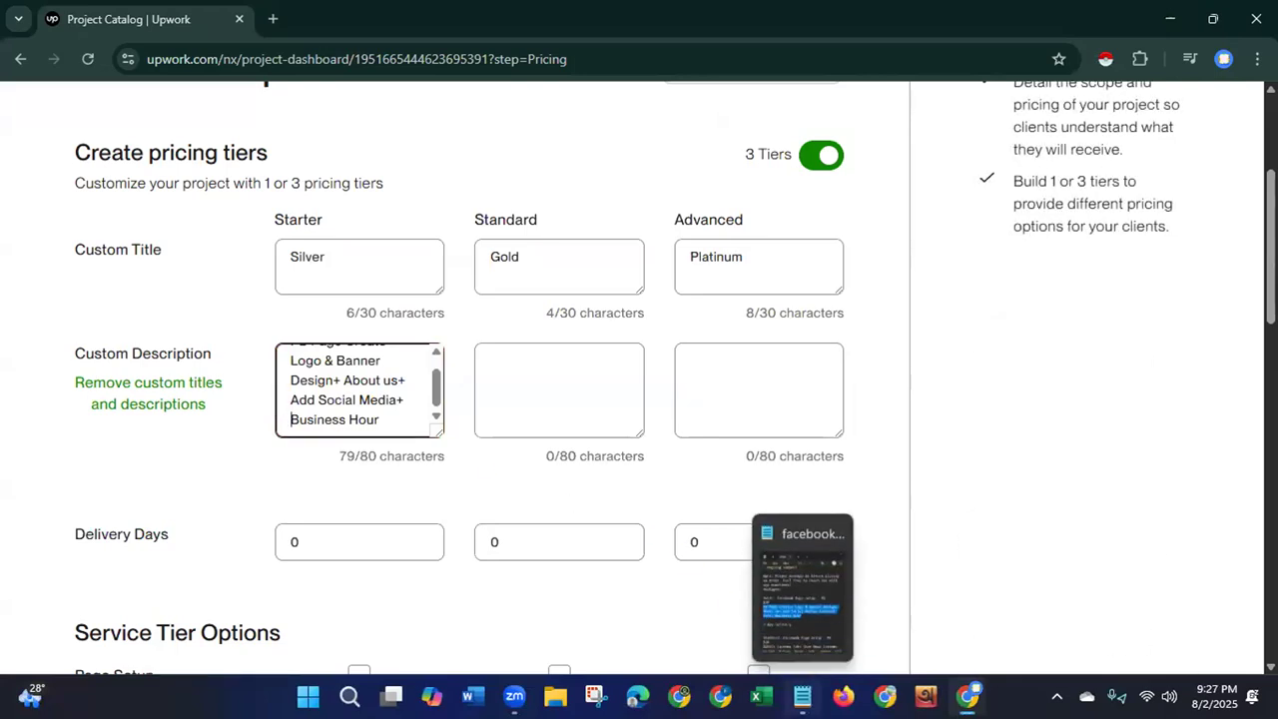
# Copy the Standard package's feature text from the Notepad notes into the Standard tier's custom description.
pyautogui.click(802, 696)
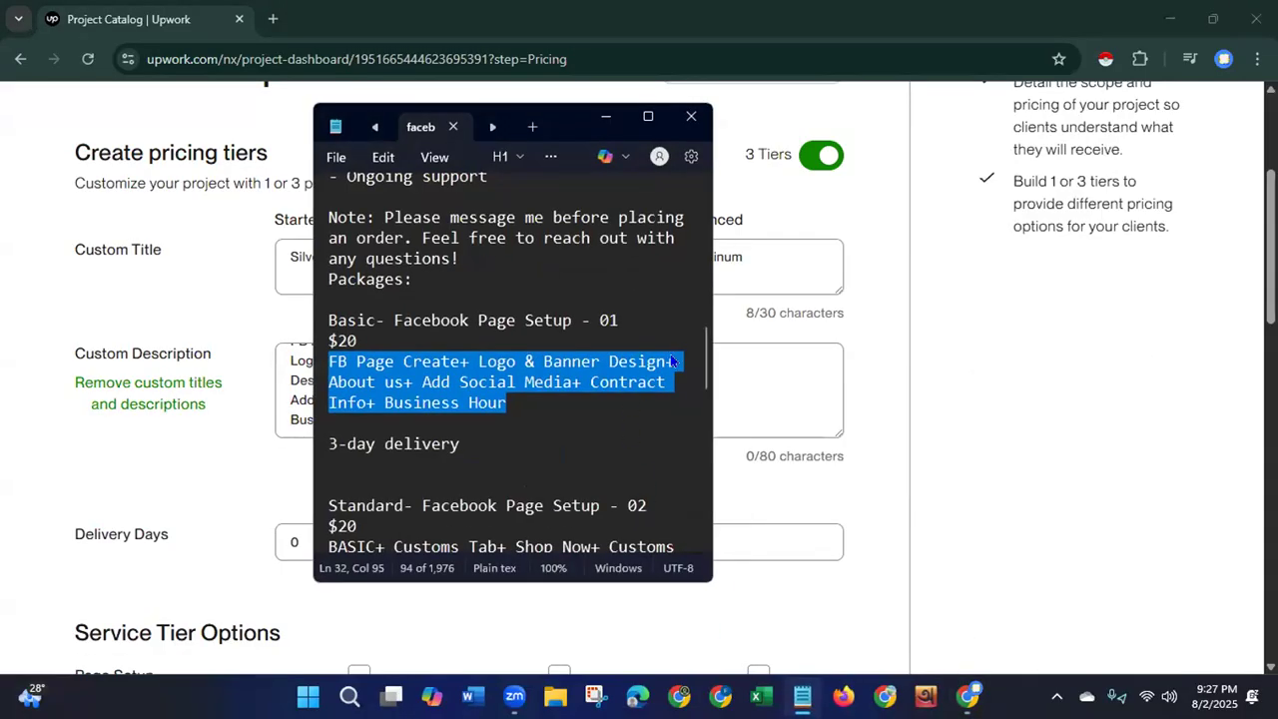
pyautogui.scroll(-5, 693, 411)
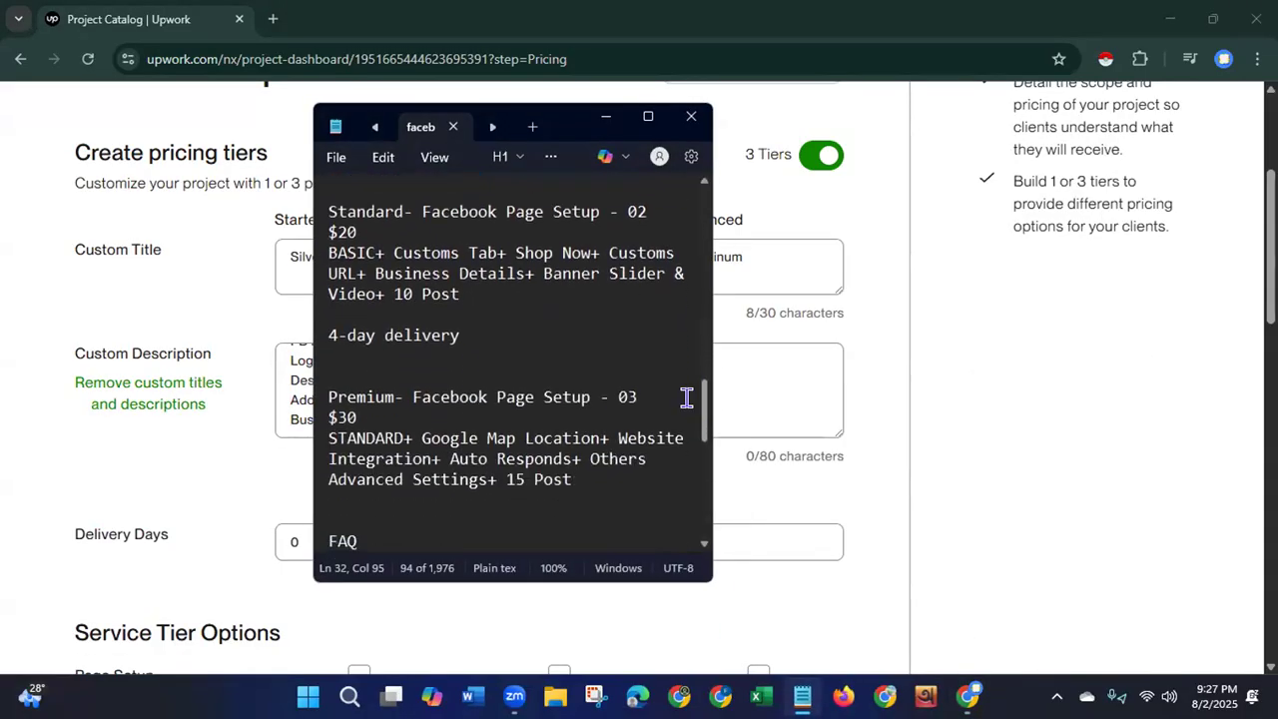
pyautogui.moveTo(329, 252); pyautogui.dragTo(457, 293)
pyautogui.rightClick(394, 292)
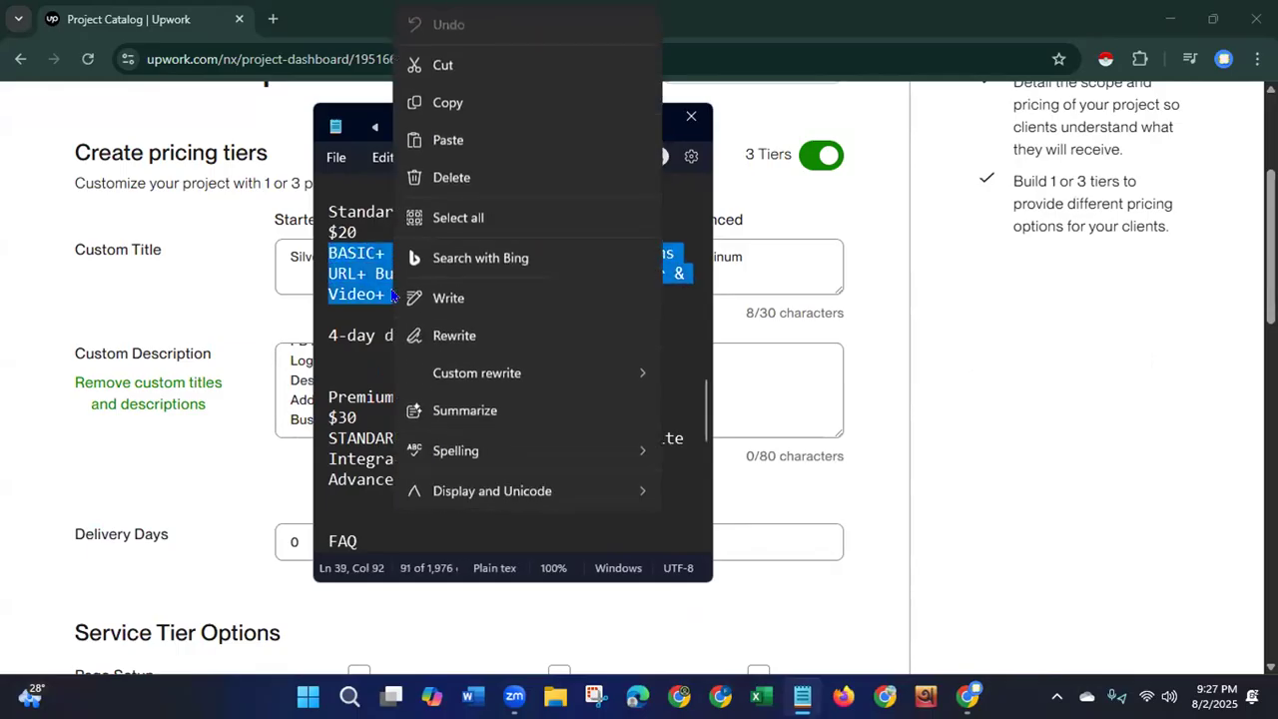
pyautogui.click(447, 99)
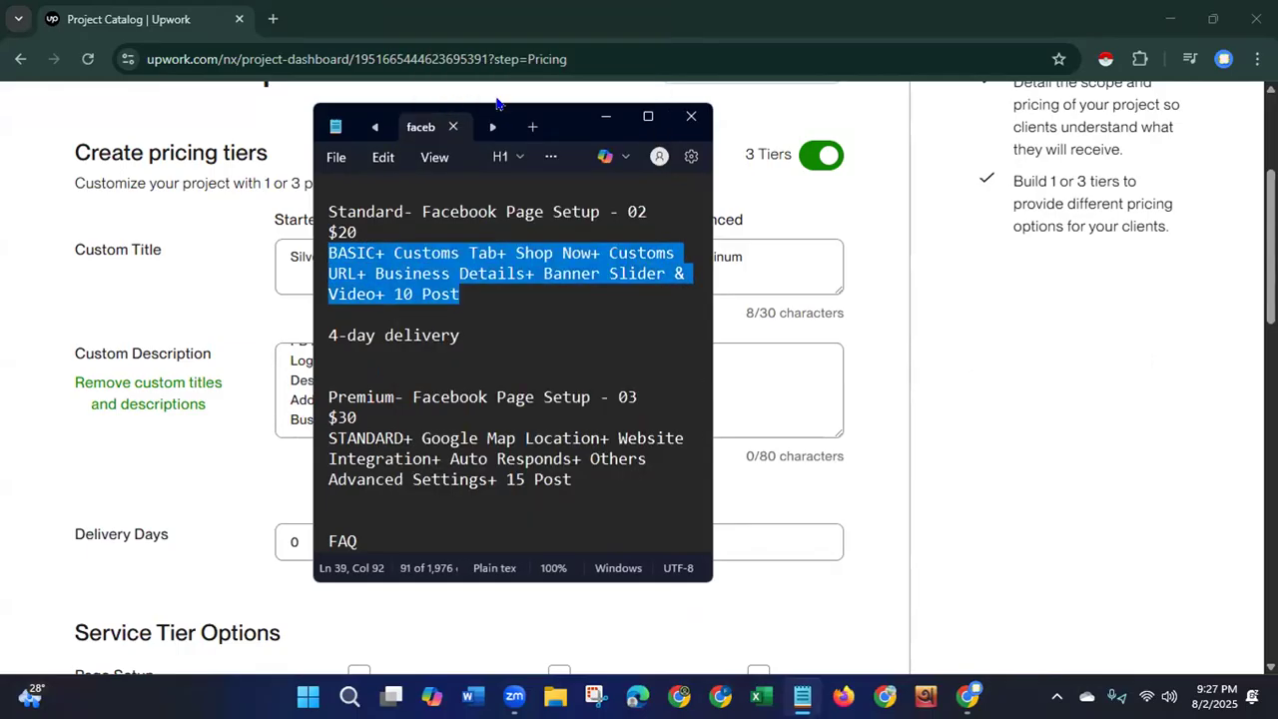
pyautogui.click(605, 117)
pyautogui.click(560, 384)
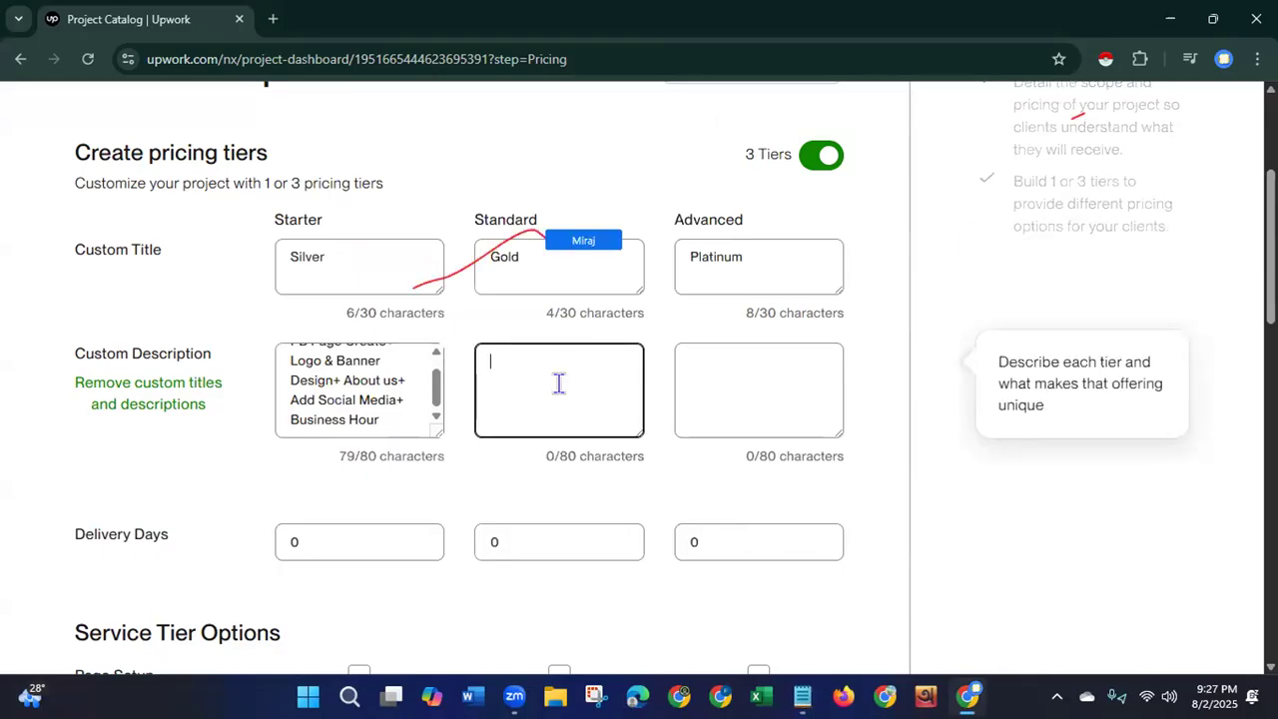
pyautogui.hotkey('ctrl', 'v')
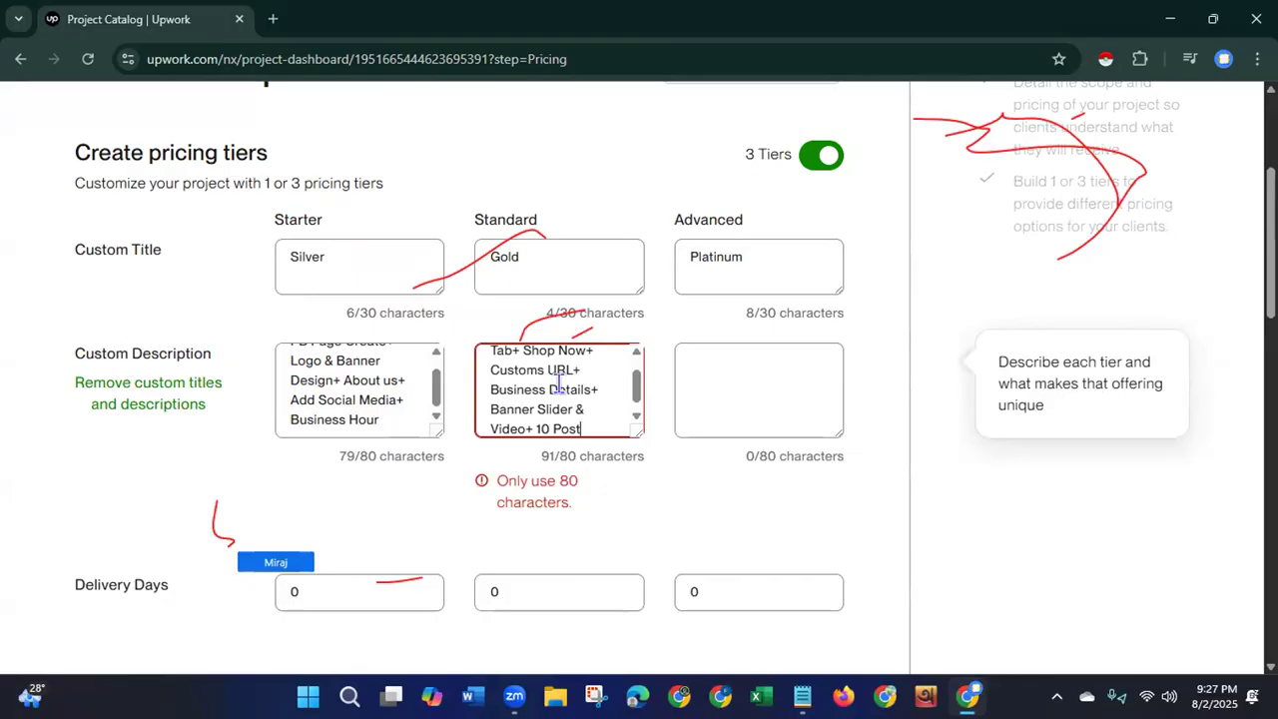
# Shorten the Standard tier's custom description by removing "Banner Slider &" and the extra space.
pyautogui.scroll(1, 636, 376)
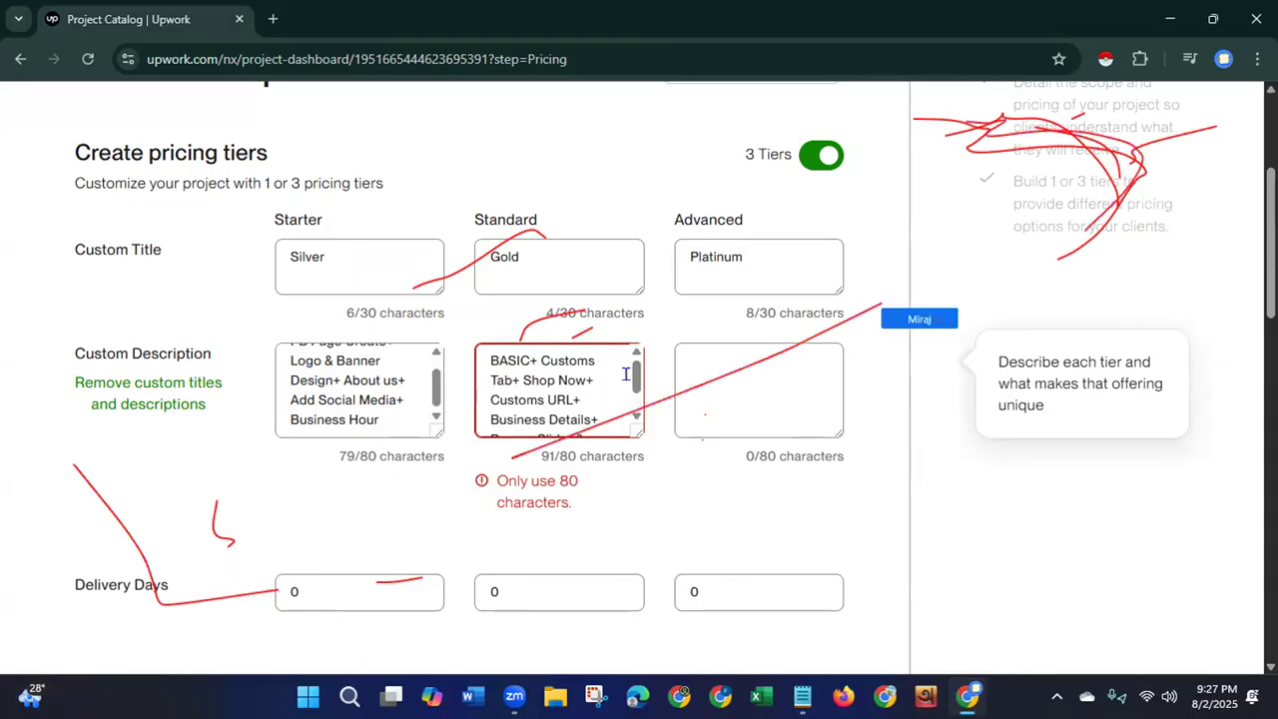
pyautogui.scroll(-1, 635, 393)
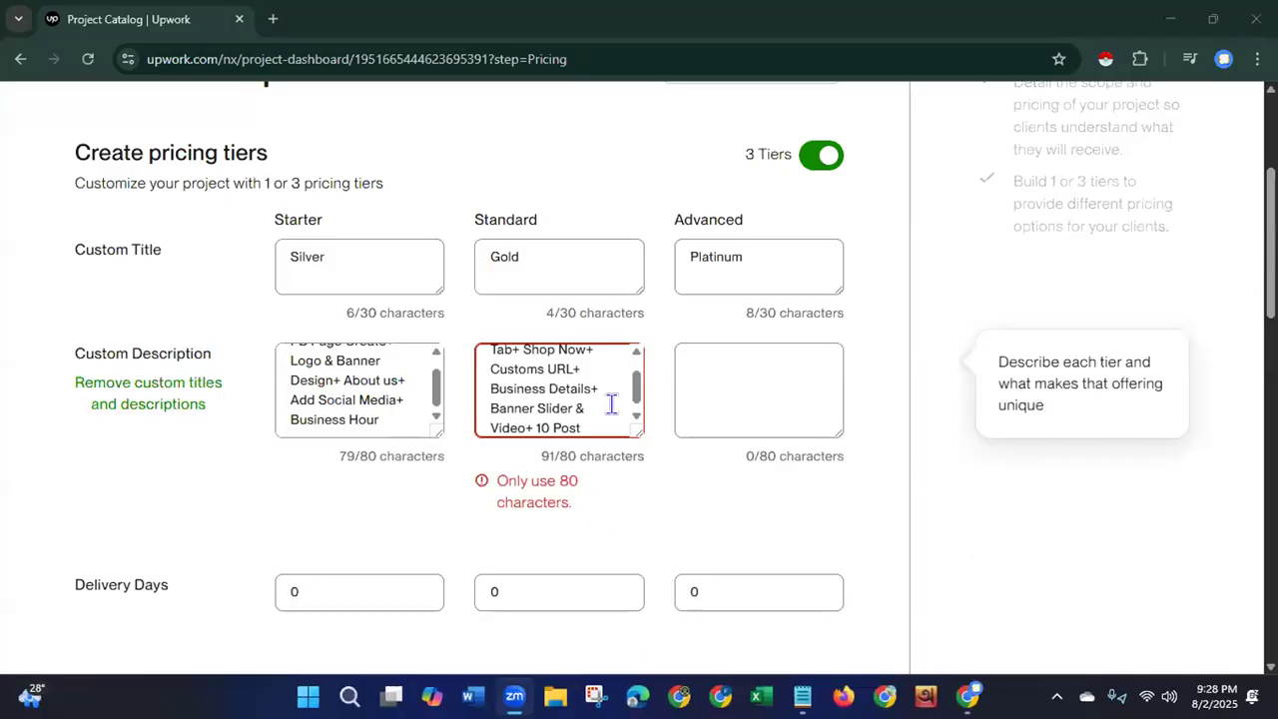
pyautogui.moveTo(637, 395); pyautogui.dragTo(635, 376)
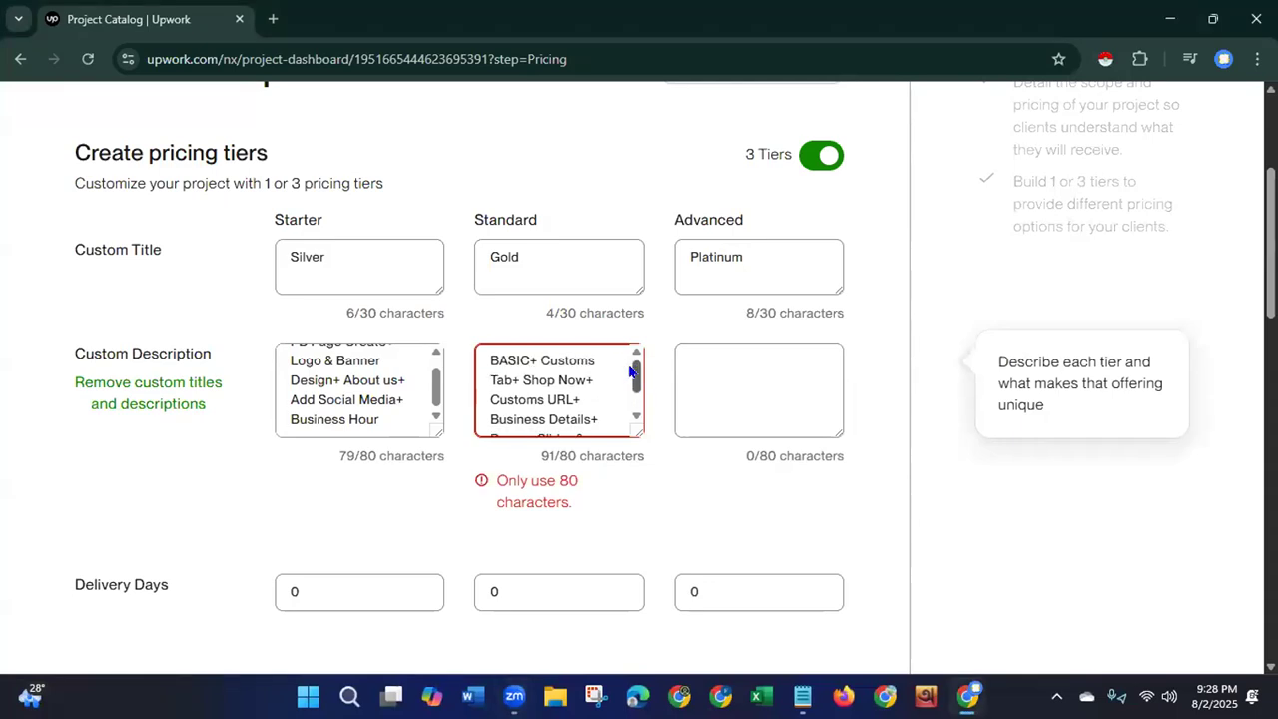
pyautogui.moveTo(637, 377); pyautogui.dragTo(637, 398)
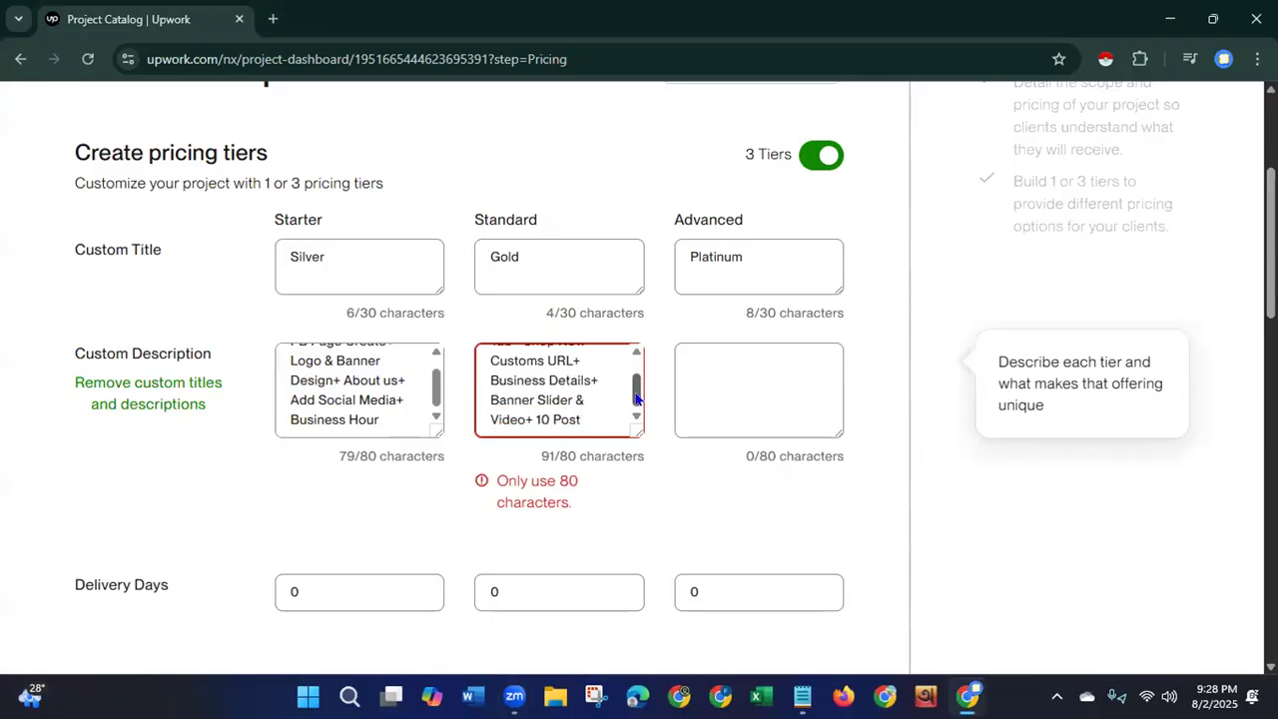
pyautogui.moveTo(586, 400); pyautogui.dragTo(473, 395)
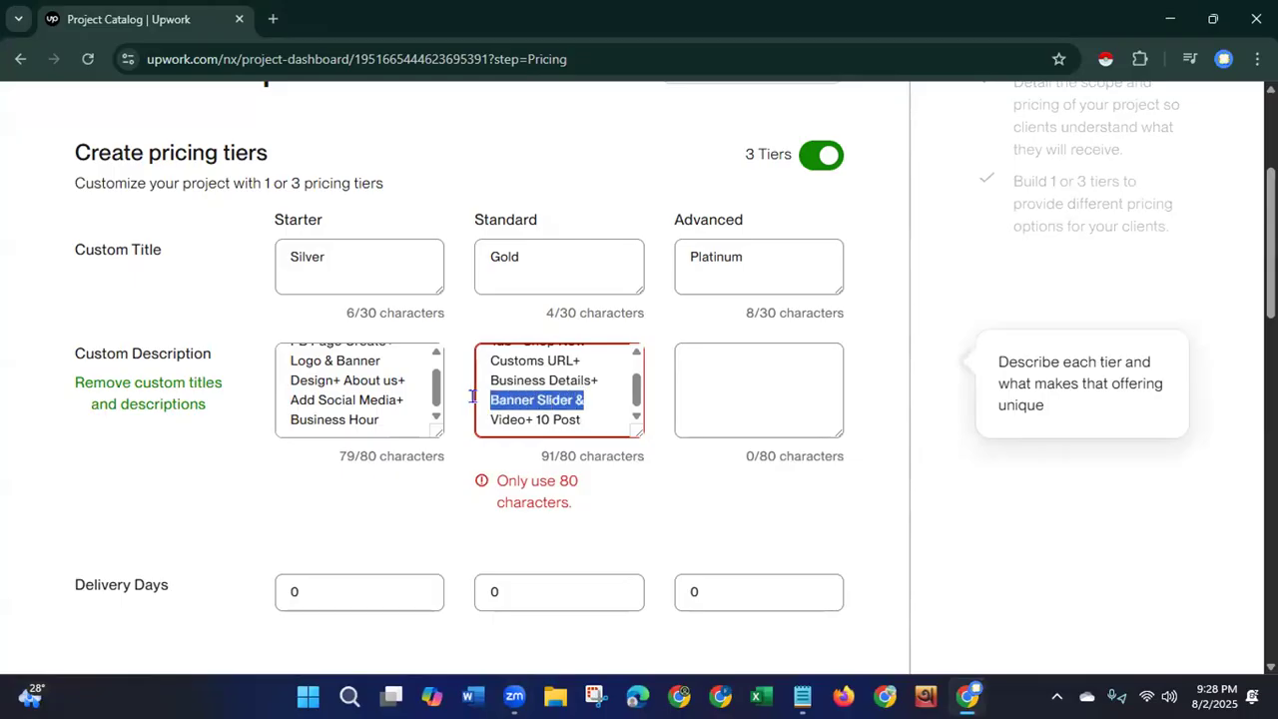
pyautogui.press('BackSpace')
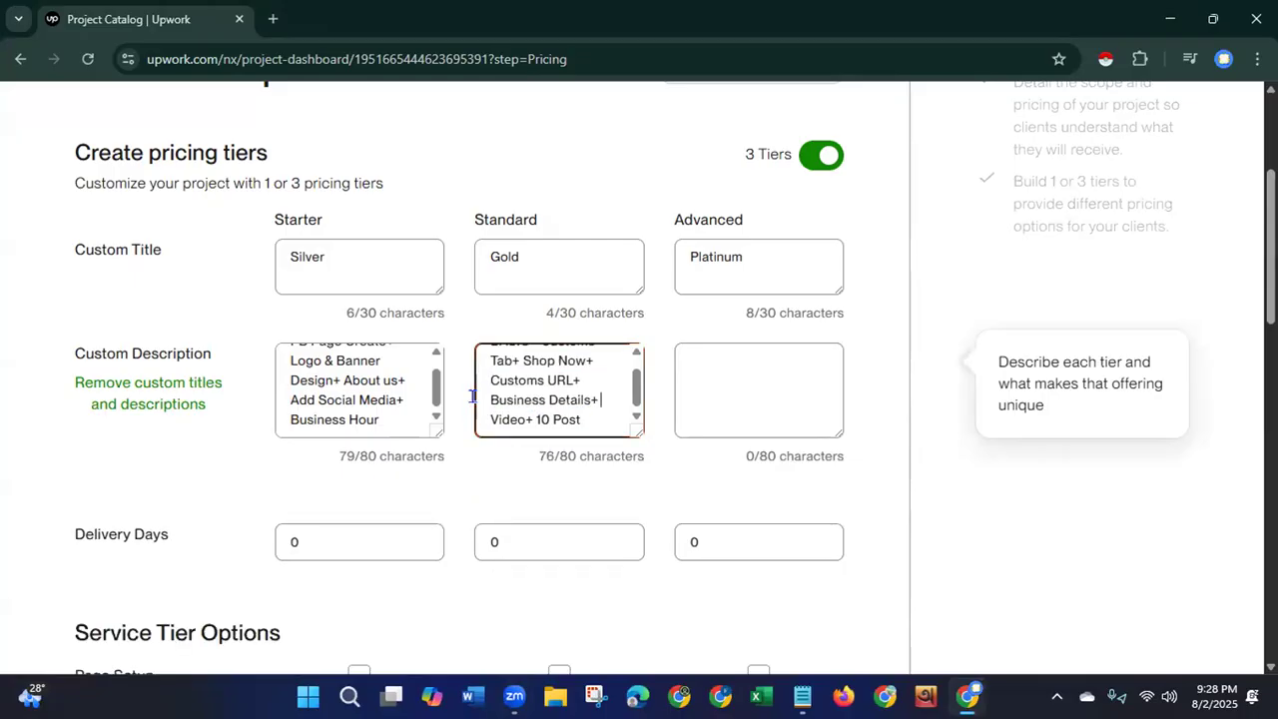
pyautogui.press('BackSpace')
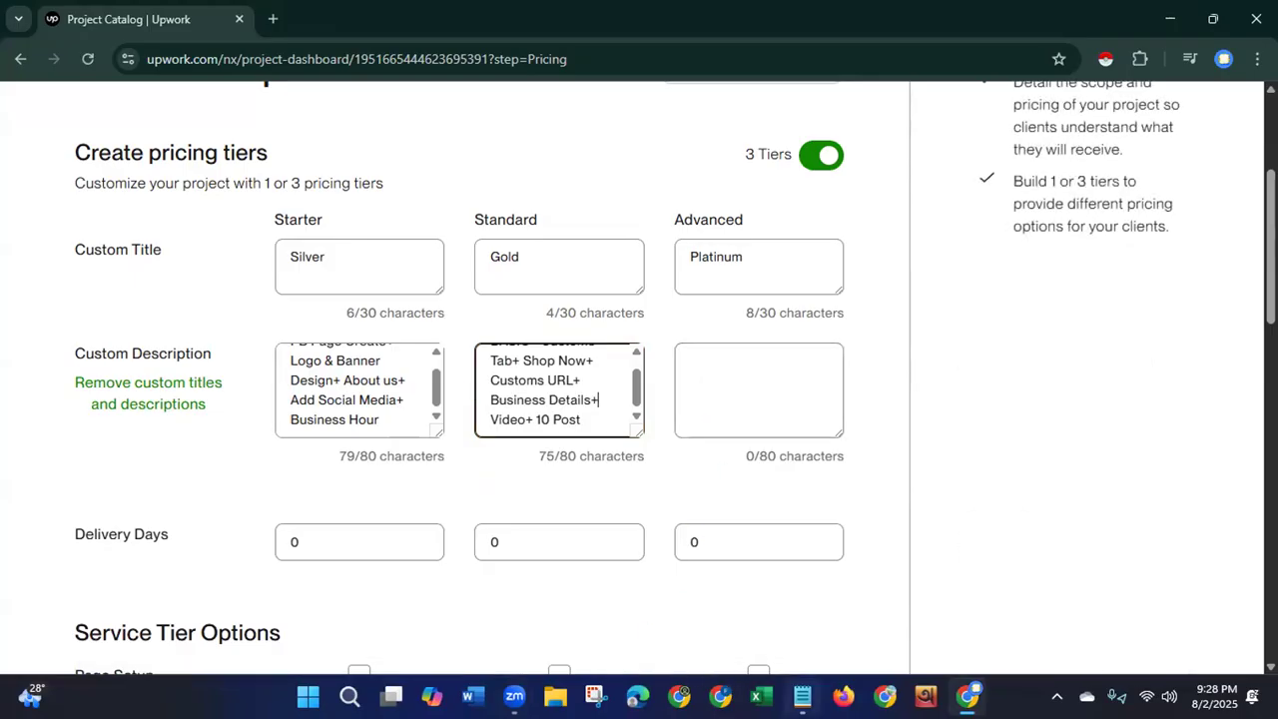
# Copy the Premium package's feature text from the Notepad notes into the Advanced tier's custom description, and remove "Others Advanced Settings+" from it.
pyautogui.click(802, 696)
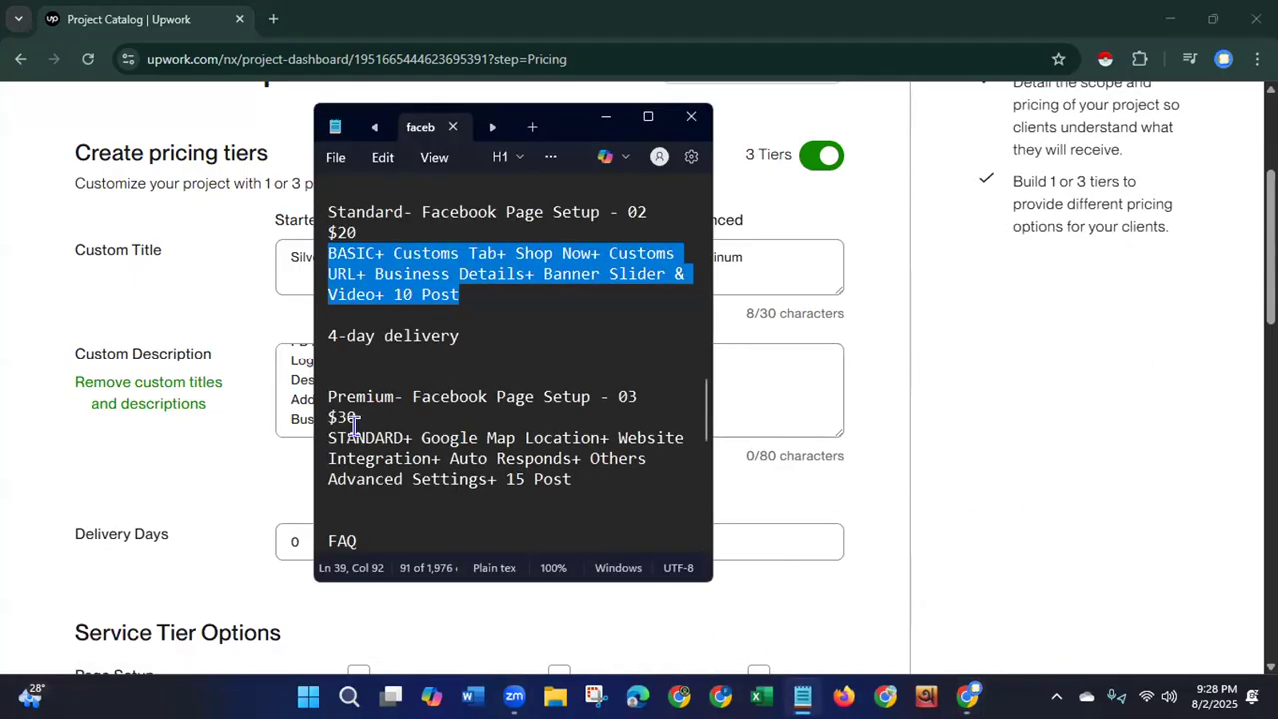
pyautogui.moveTo(324, 438); pyautogui.dragTo(572, 479)
pyautogui.rightClick(529, 479)
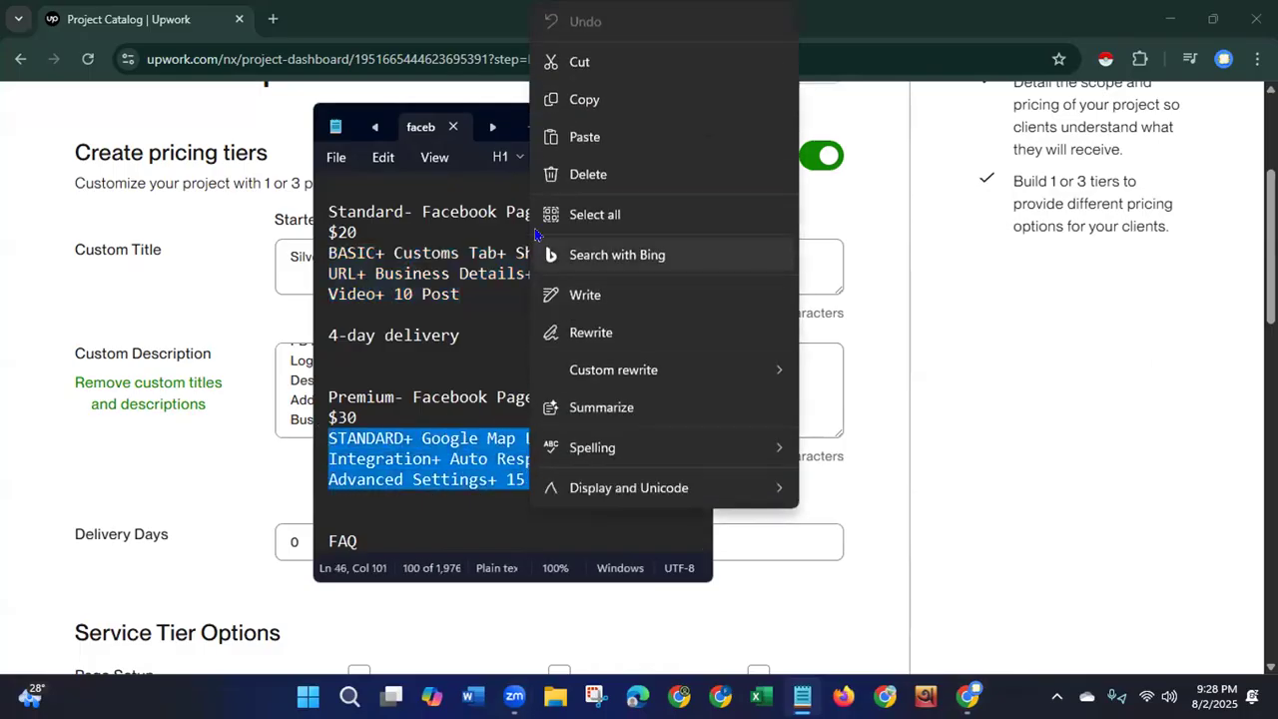
pyautogui.click(559, 99)
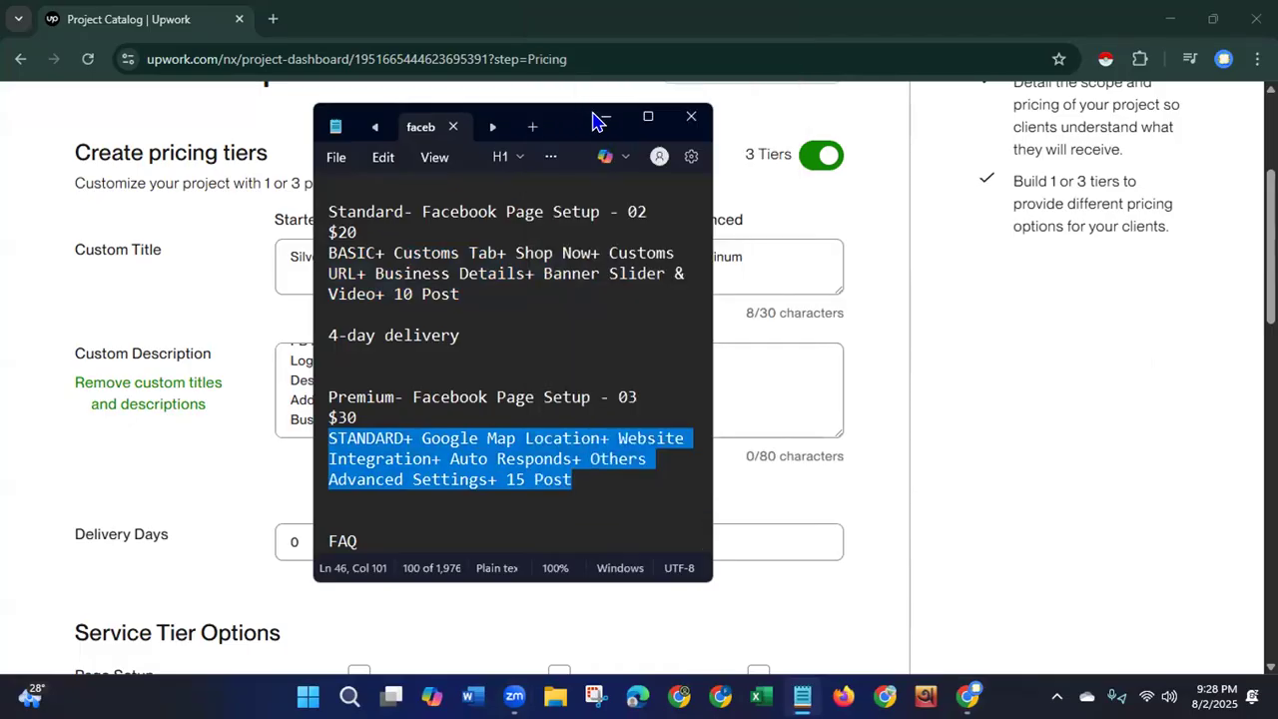
pyautogui.click(600, 124)
pyautogui.click(691, 381)
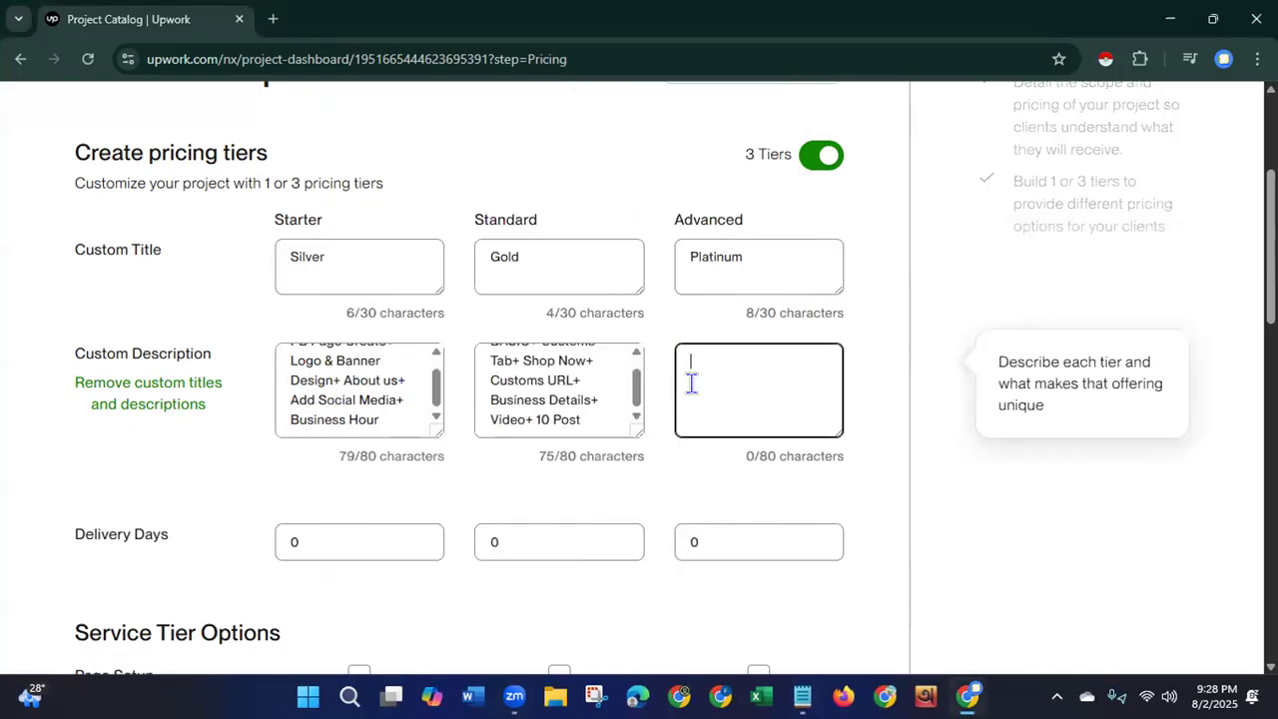
pyautogui.hotkey('ctrl', 'v')
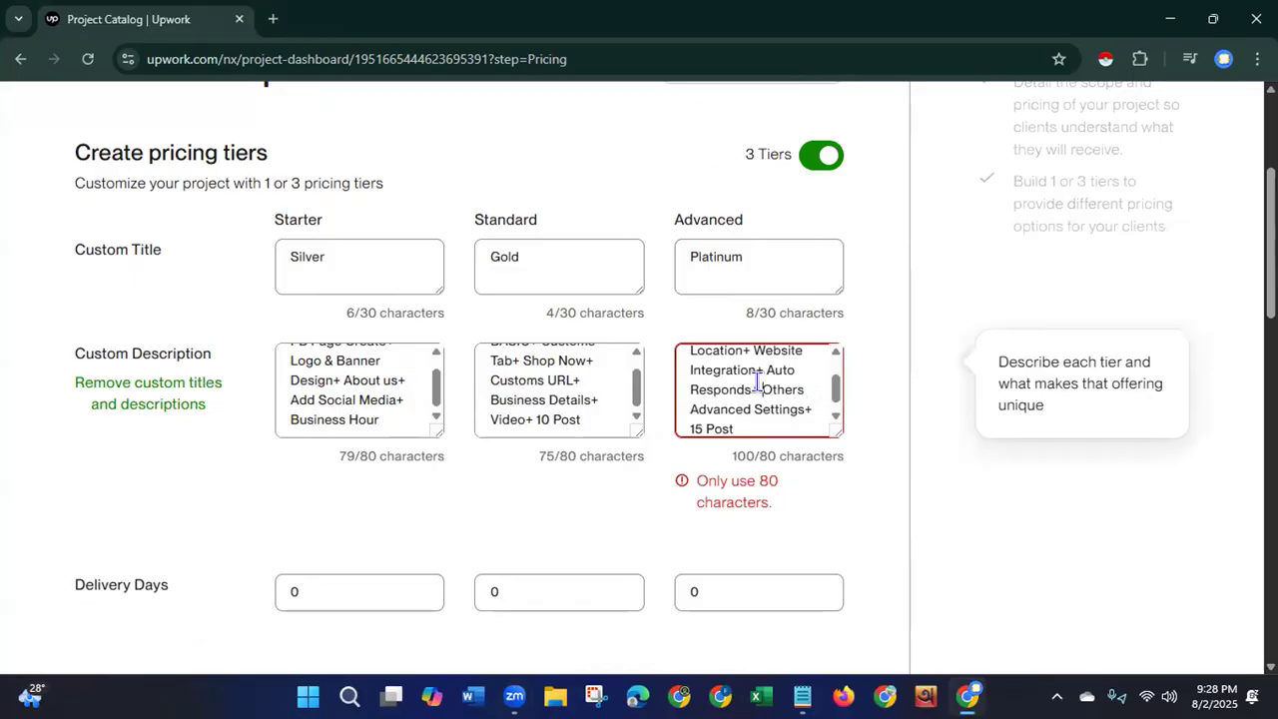
pyautogui.moveTo(762, 390); pyautogui.dragTo(811, 404)
pyautogui.press('BackSpace')
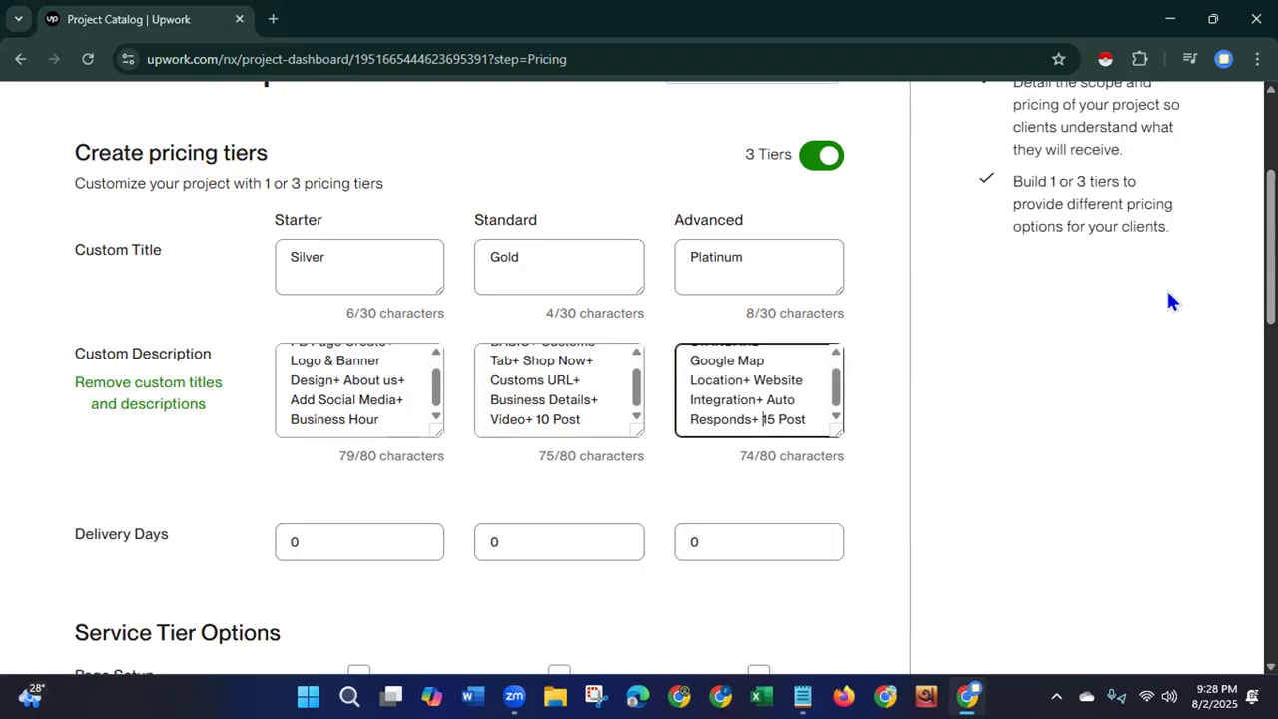
# Set the delivery days to 2 for Starter, 3 for Standard and 5 for Advanced.
pyautogui.scroll(-4, 1169, 299)
pyautogui.scroll(-2, 676, 376)
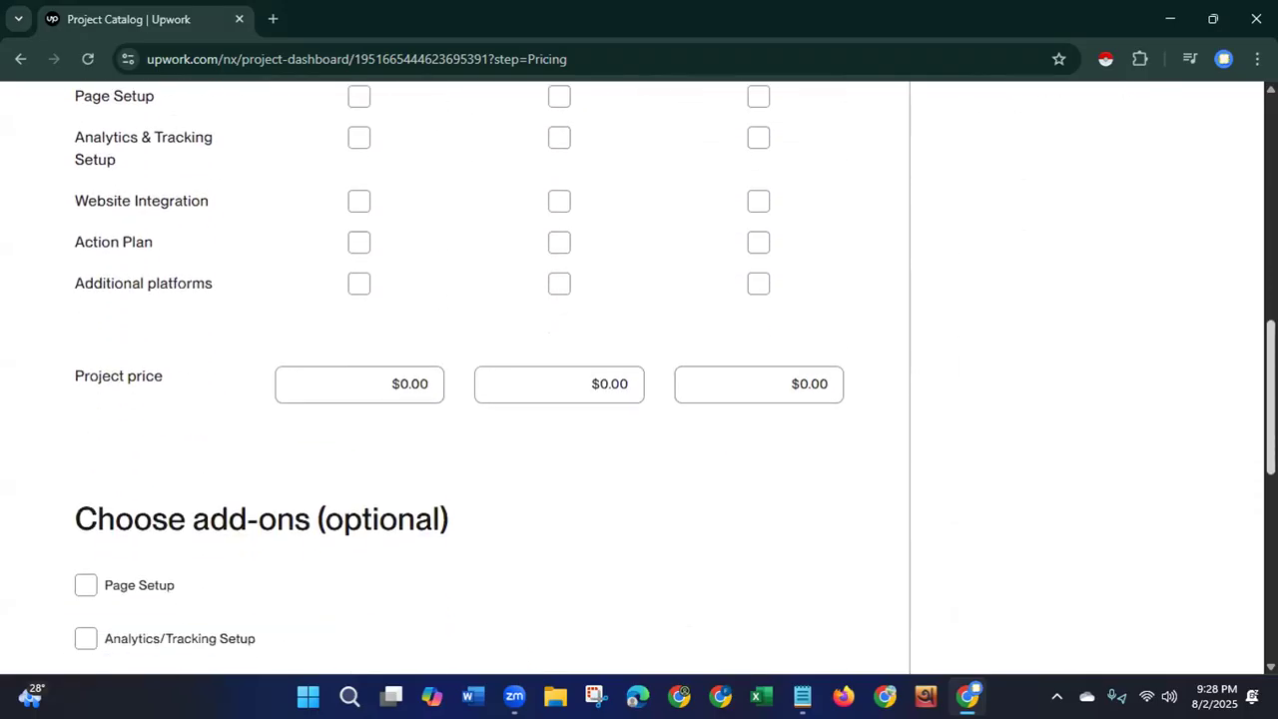
pyautogui.scroll(4, 352, 357)
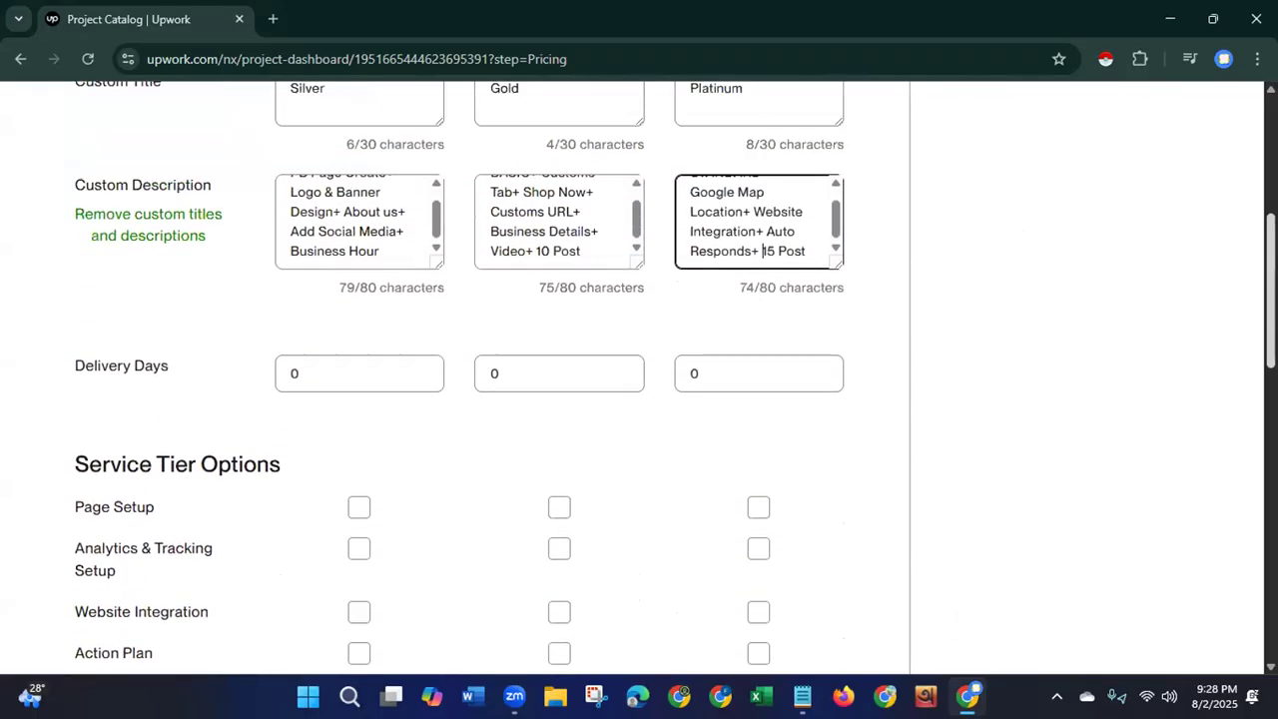
pyautogui.click(337, 380)
pyautogui.press('BackSpace')
pyautogui.write('2')
pyautogui.click(622, 379)
pyautogui.write('3')
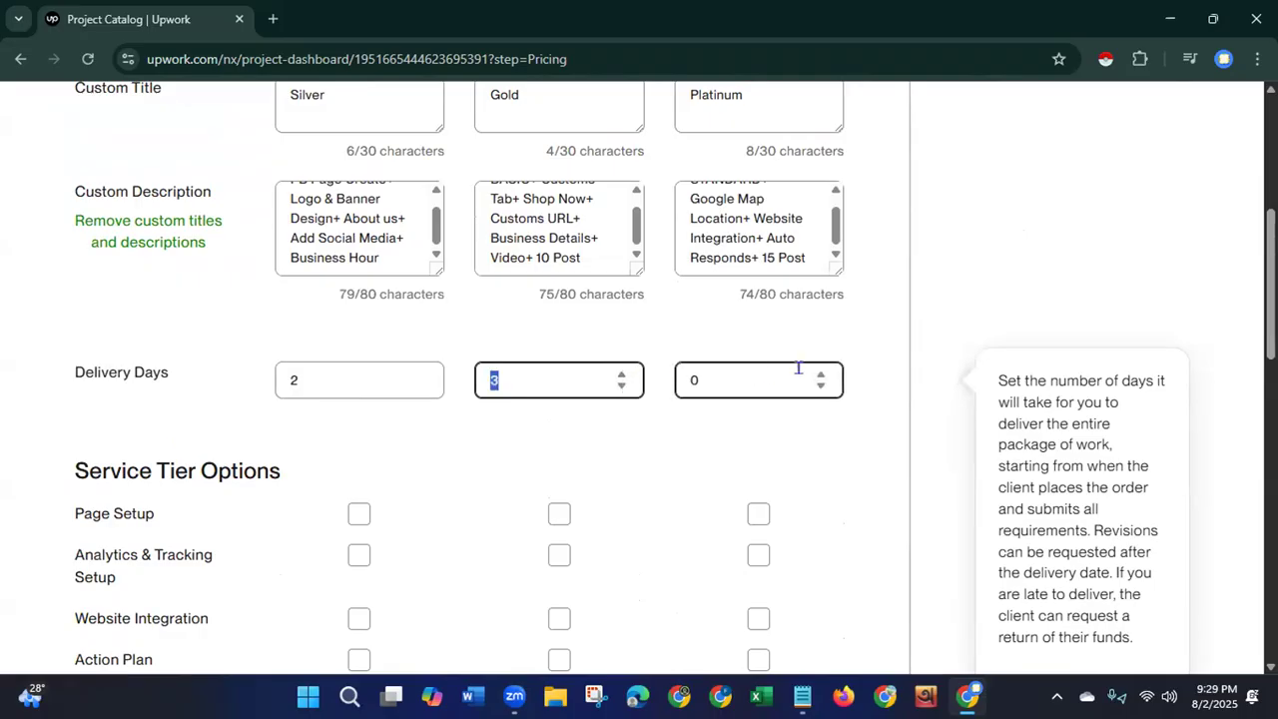
pyautogui.click(821, 379)
pyautogui.write('3')
pyautogui.click(820, 375)
pyautogui.click(820, 376)
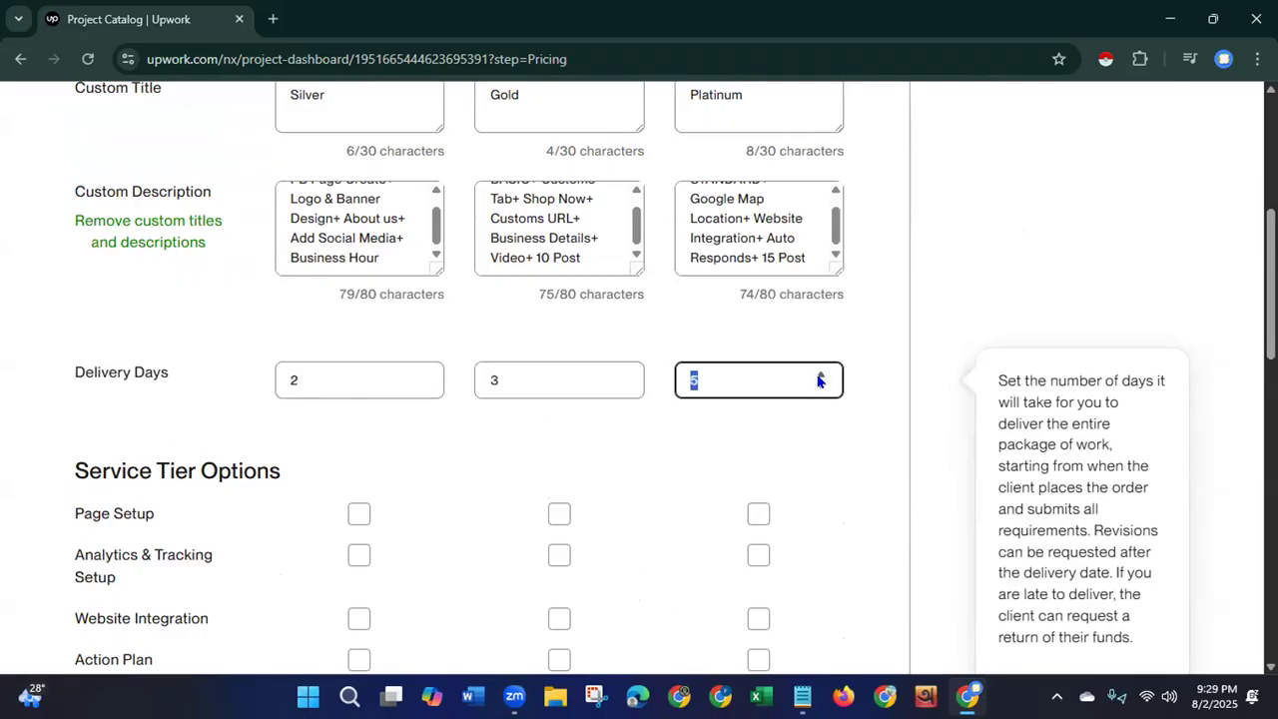
pyautogui.click(715, 462)
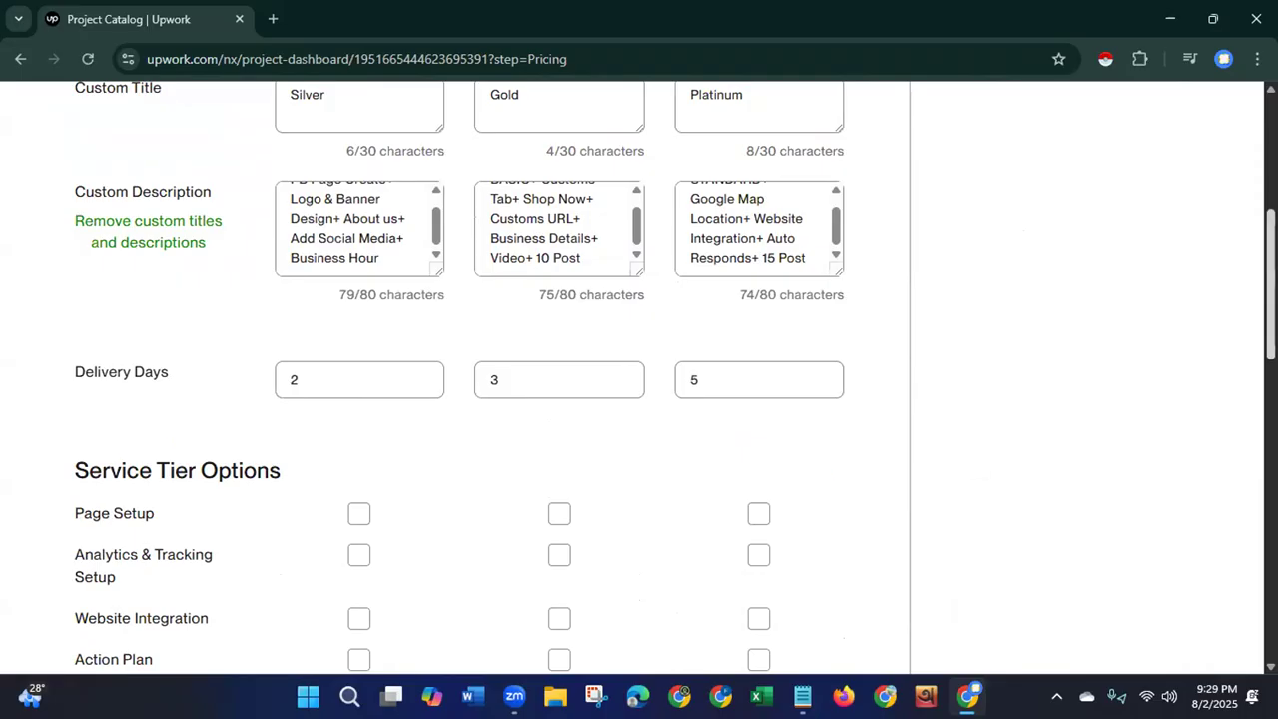
# Include Page Setup in all three tiers, Action Plan in Standard and Advanced, and Analytics & Tracking Setup and Website Integration in Advanced only.
pyautogui.scroll(-3, 937, 342)
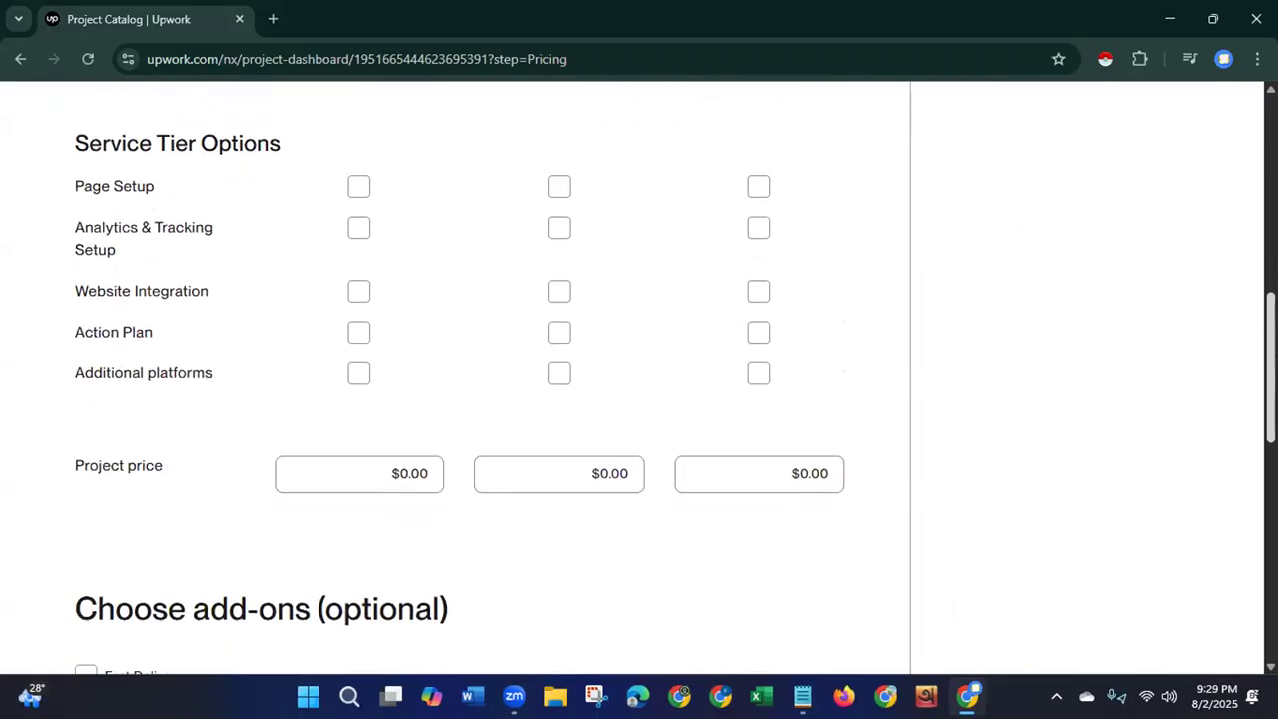
pyautogui.click(358, 187)
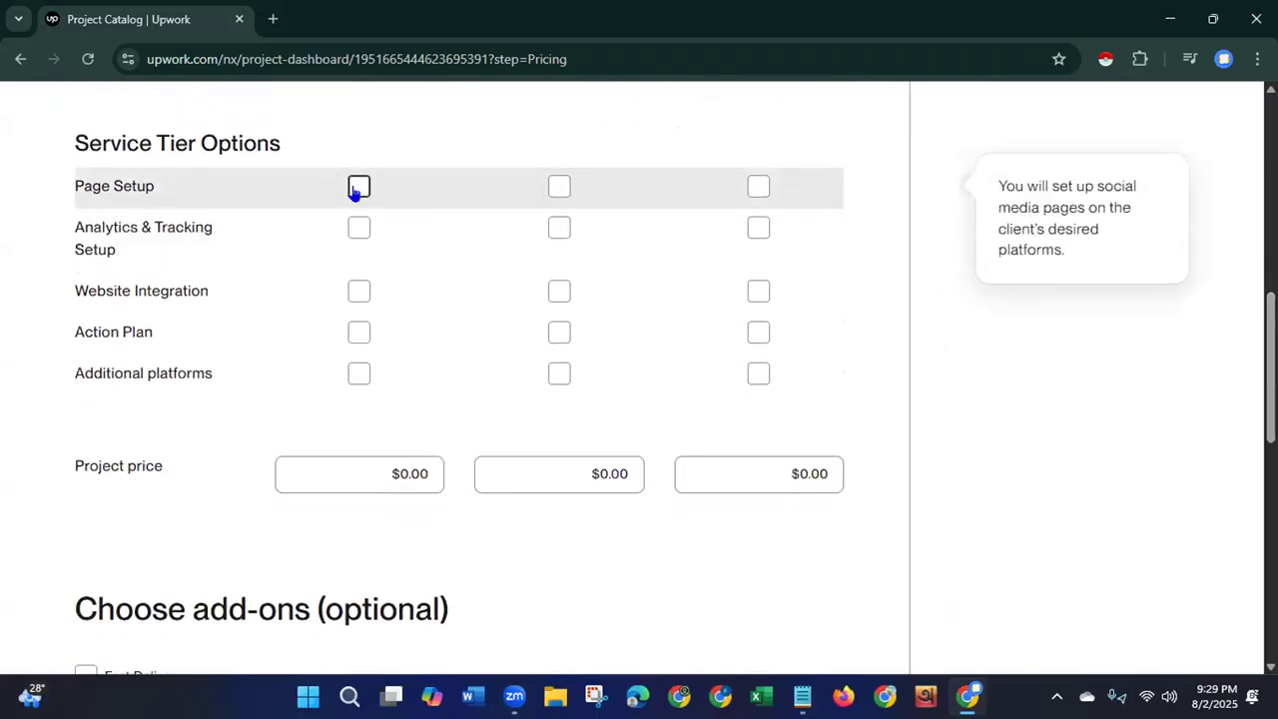
pyautogui.click(559, 189)
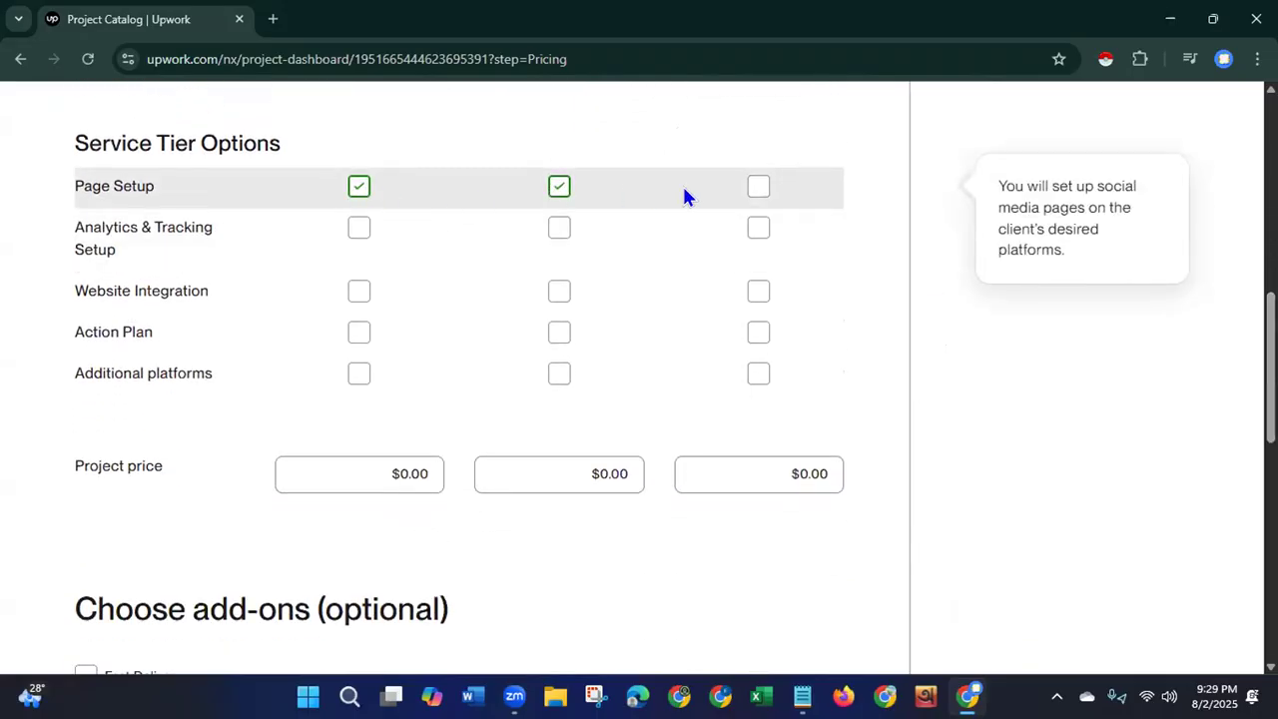
pyautogui.click(759, 187)
pyautogui.click(759, 229)
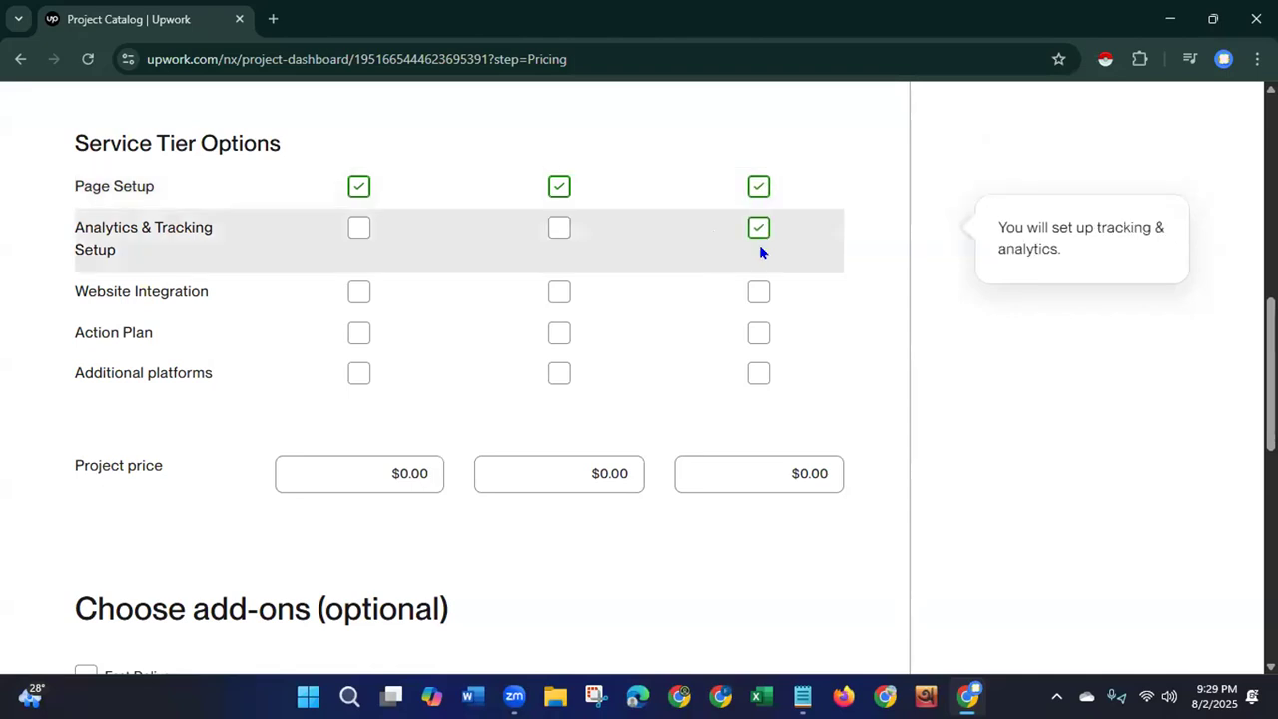
pyautogui.click(757, 297)
pyautogui.click(758, 338)
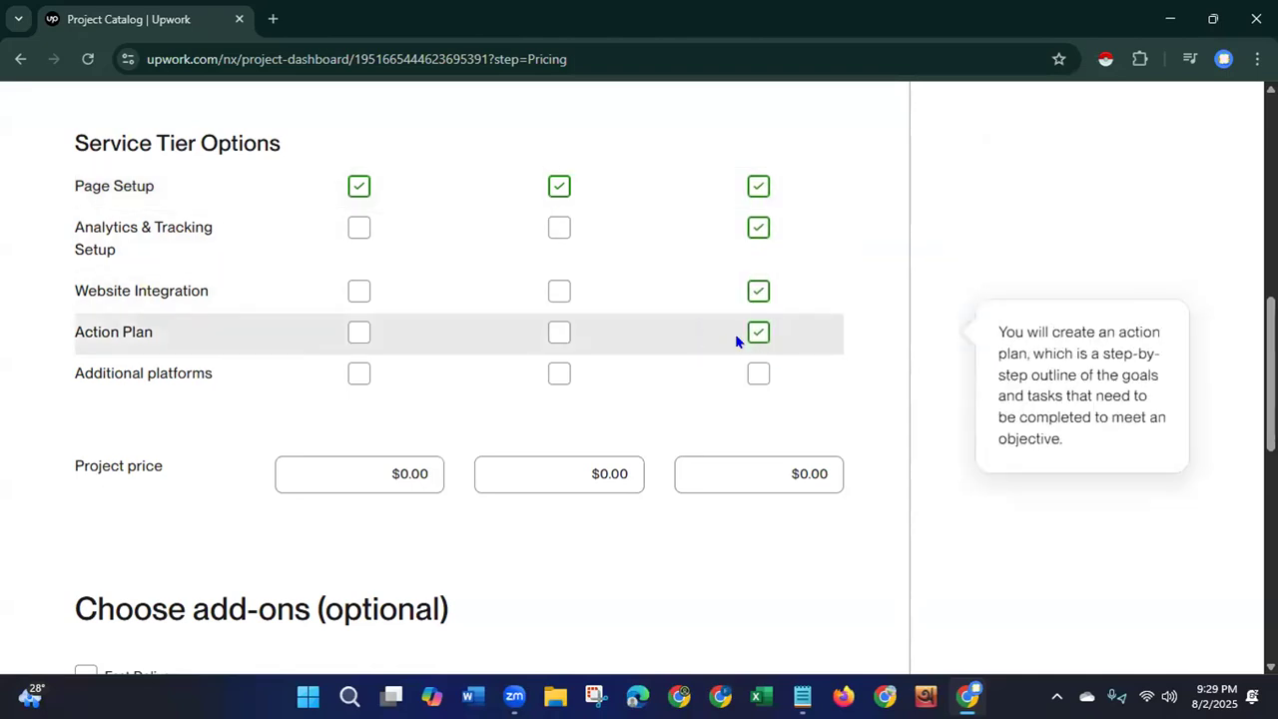
pyautogui.click(559, 333)
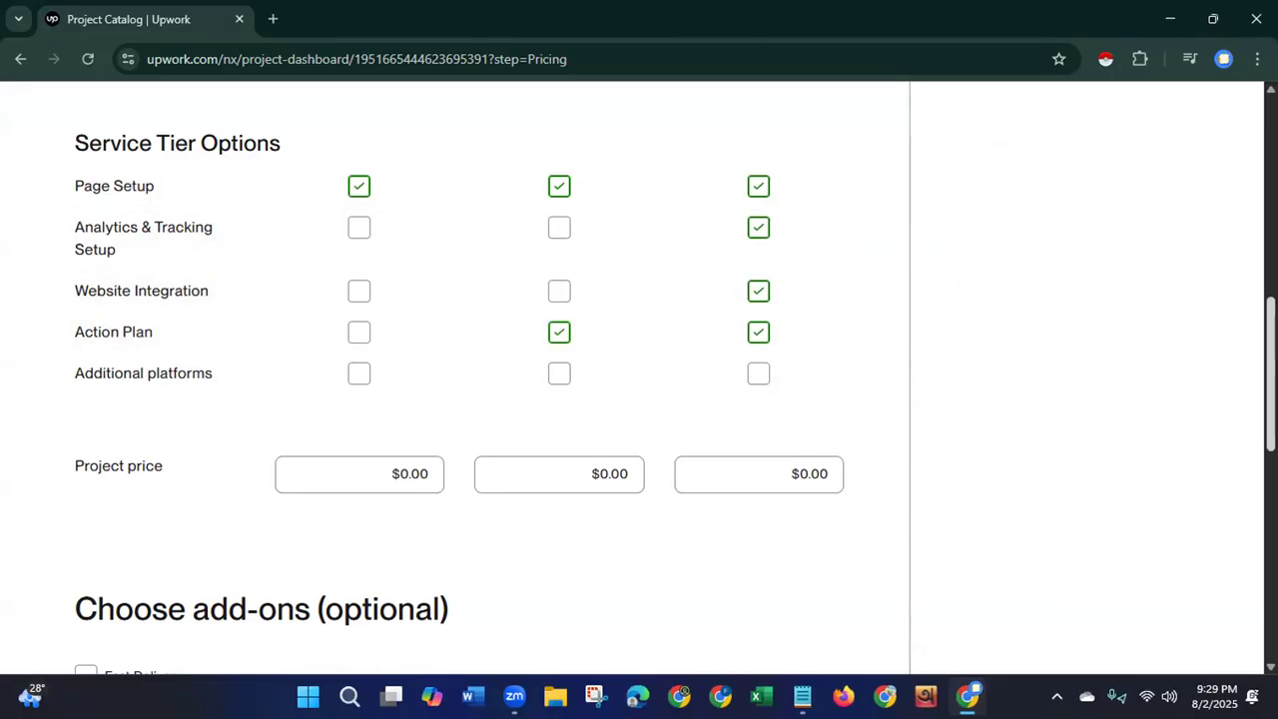
# Set the project price to $20 for Starter, $30 for Standard and $40 for Advanced.
pyautogui.scroll(-3, 500, 379)
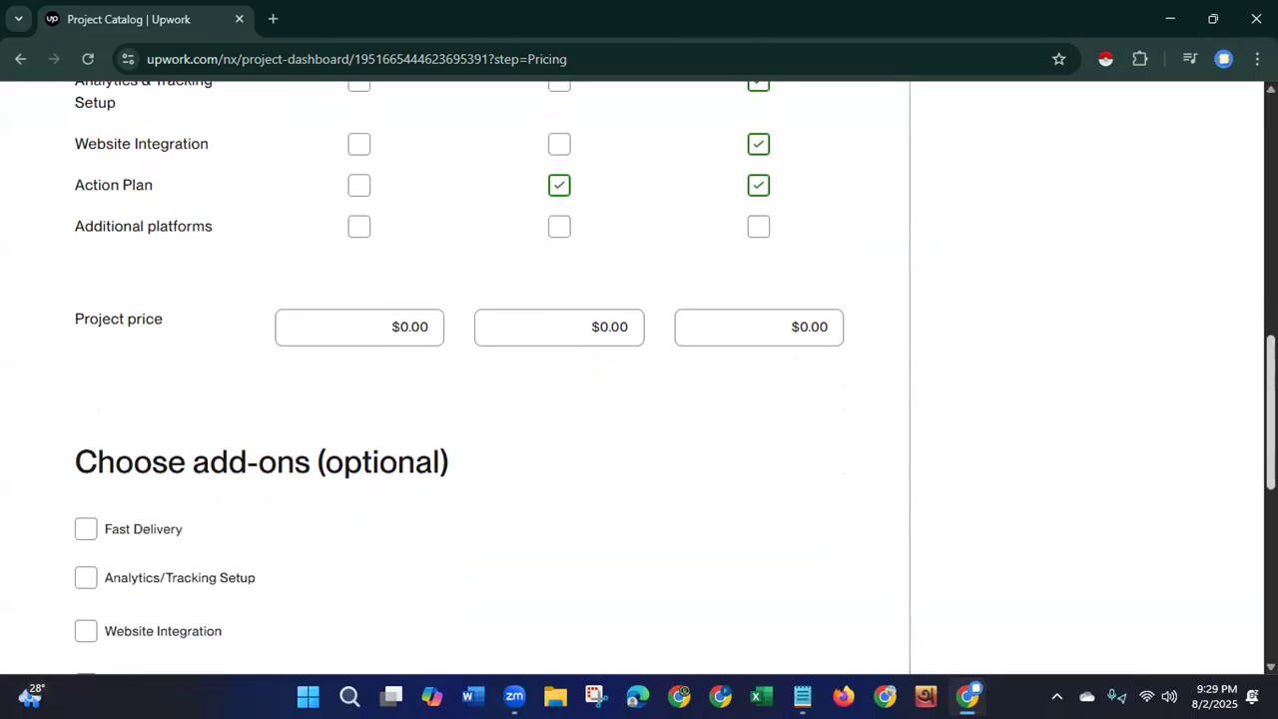
pyautogui.scroll(-2, 648, 343)
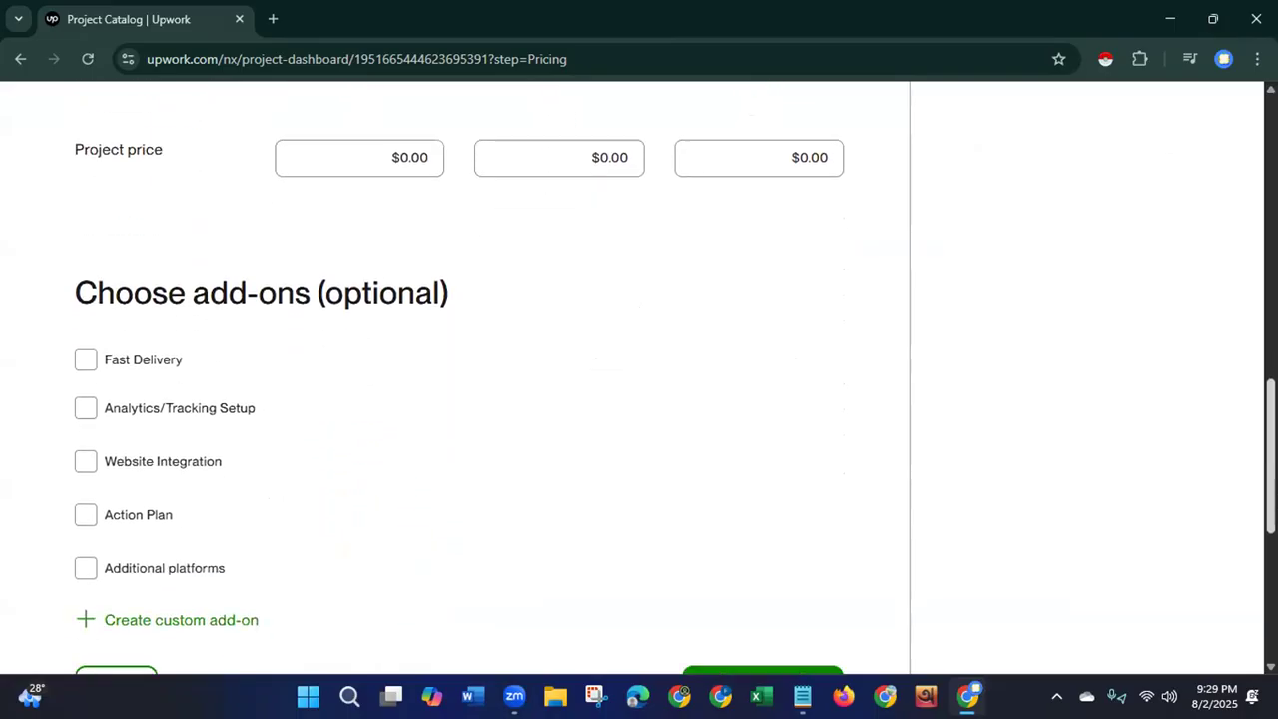
pyautogui.click(423, 160)
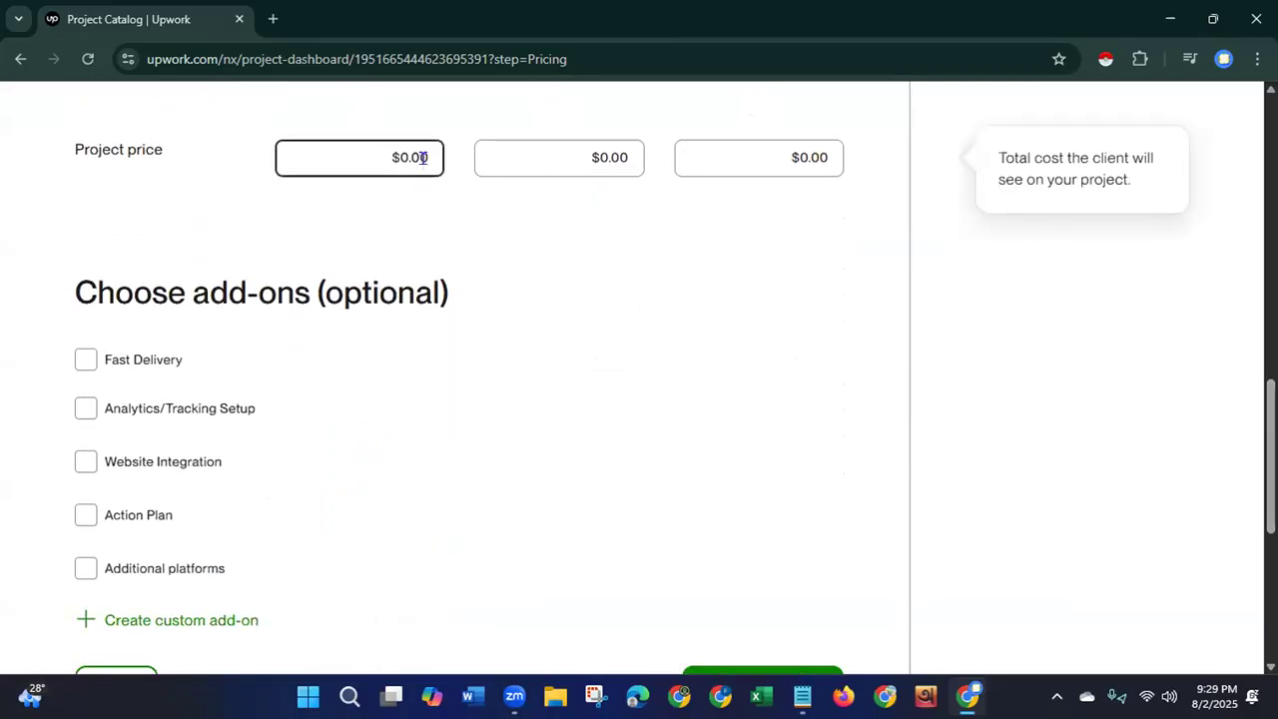
pyautogui.press('BackSpace')
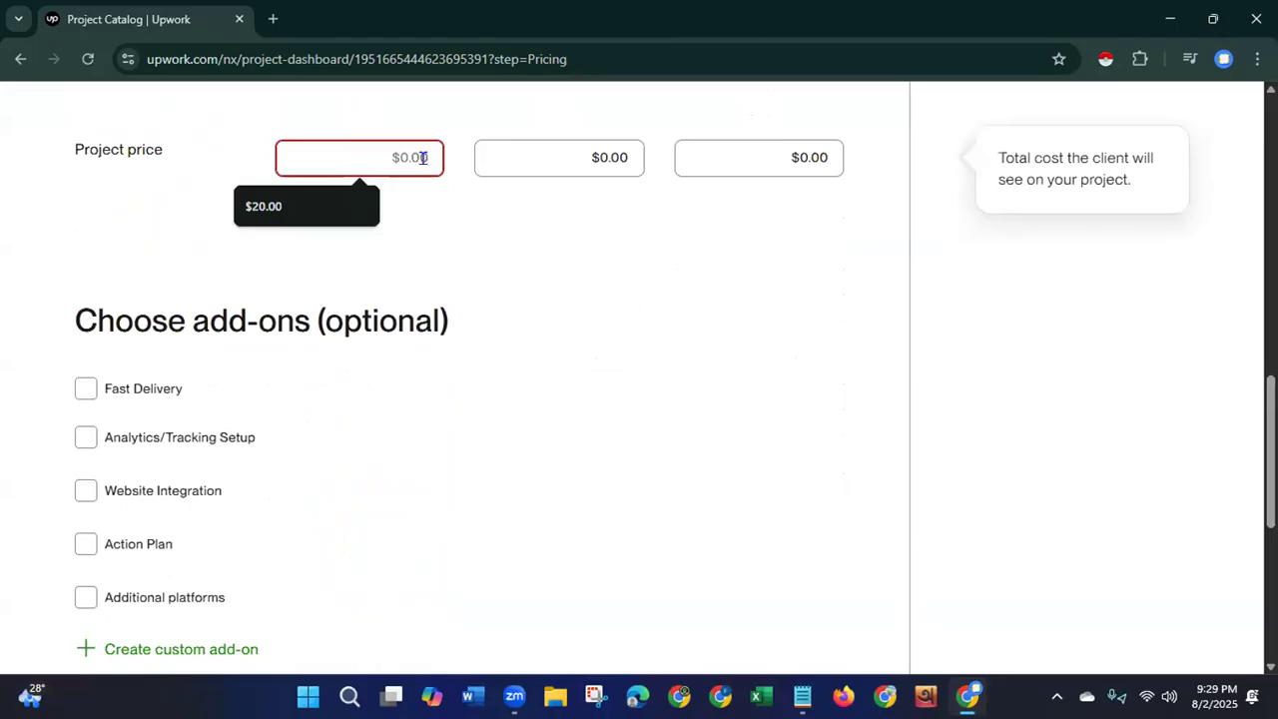
pyautogui.write('20')
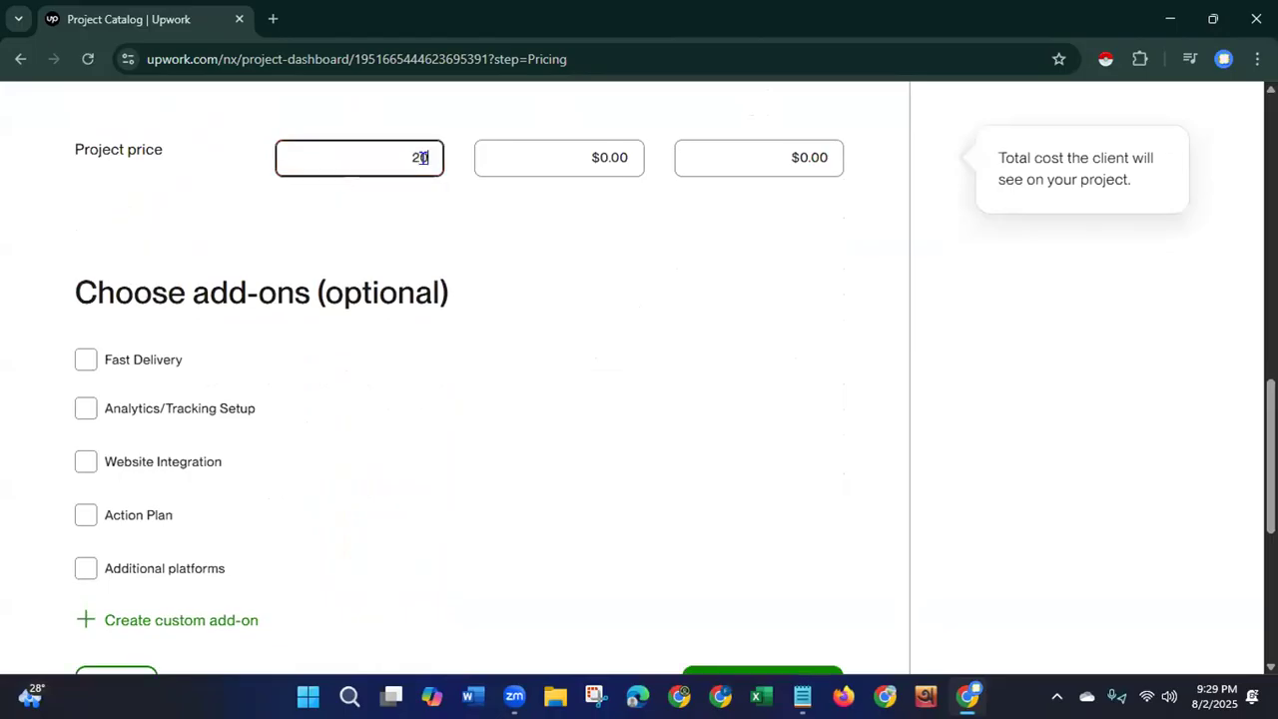
pyautogui.click(599, 156)
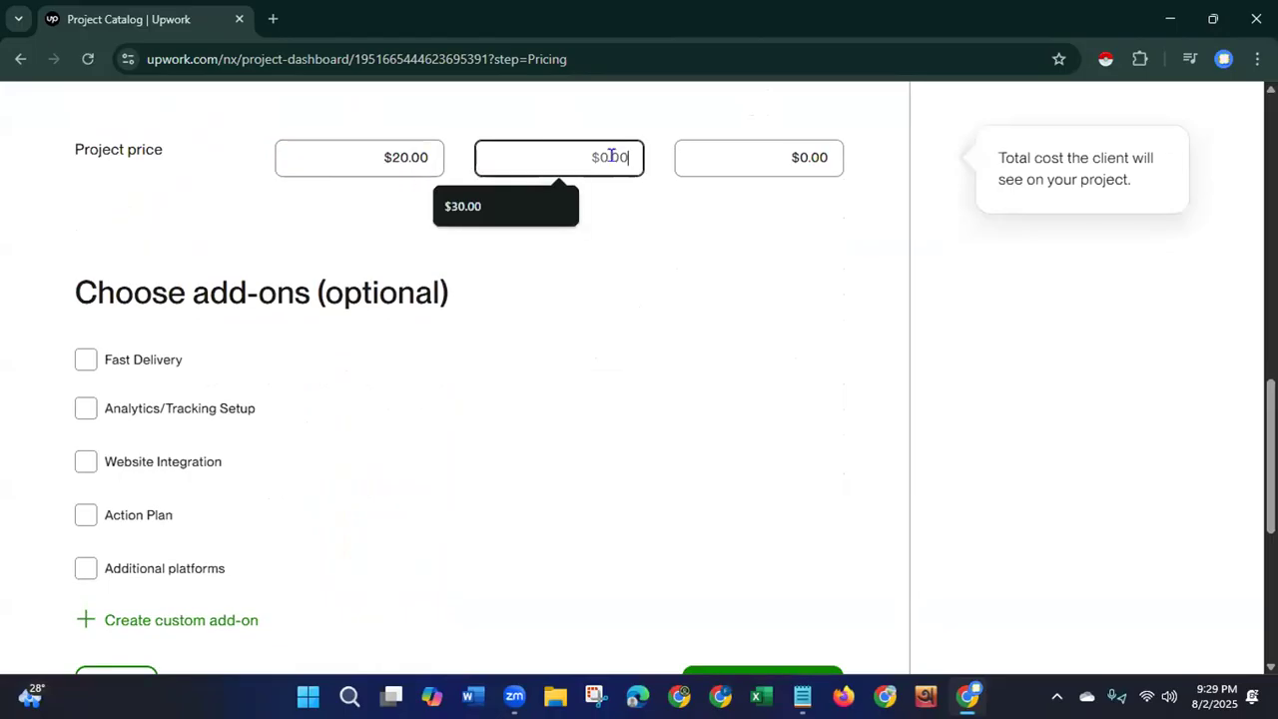
pyautogui.write('0')
pyautogui.click(776, 145)
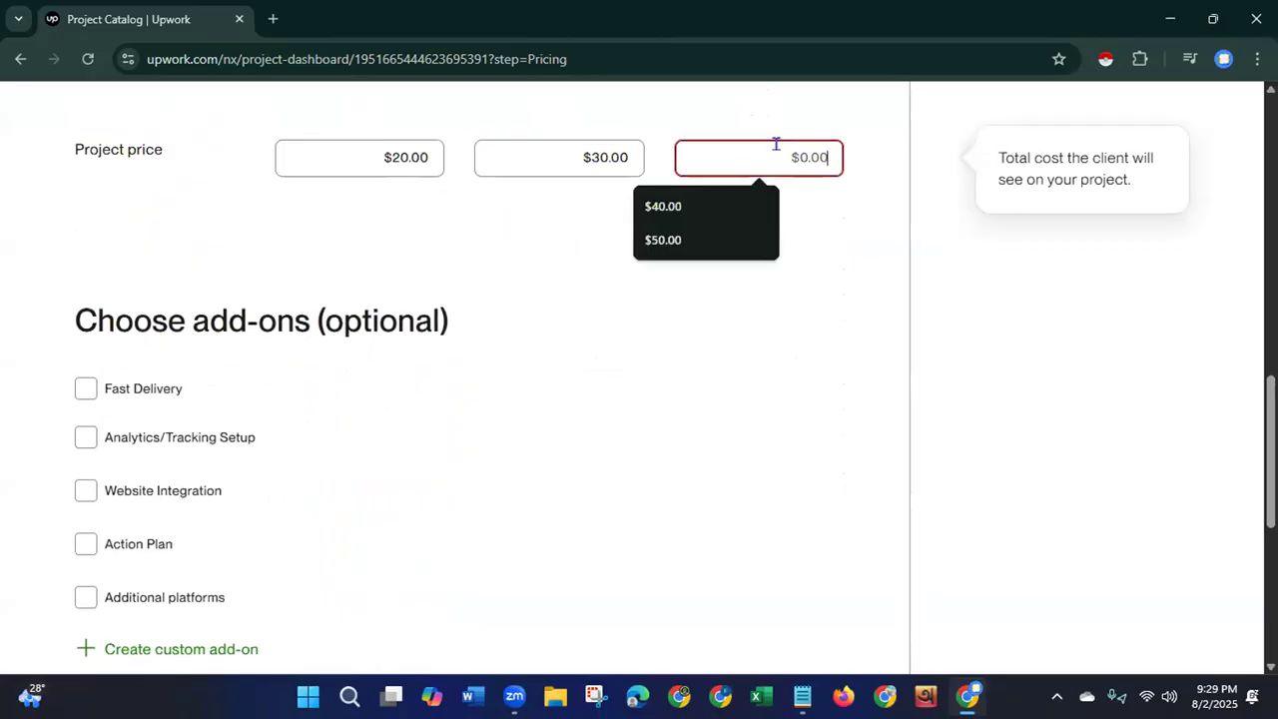
pyautogui.write('4')
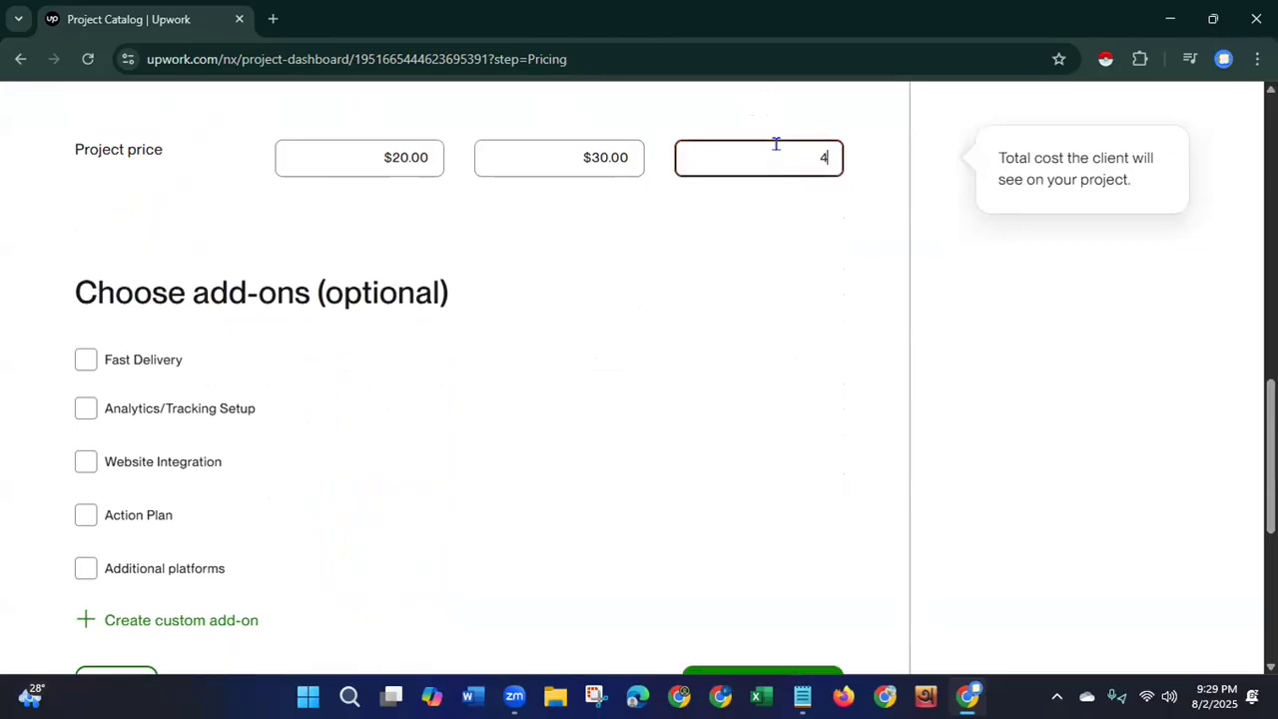
pyautogui.write('0')
pyautogui.click(719, 331)
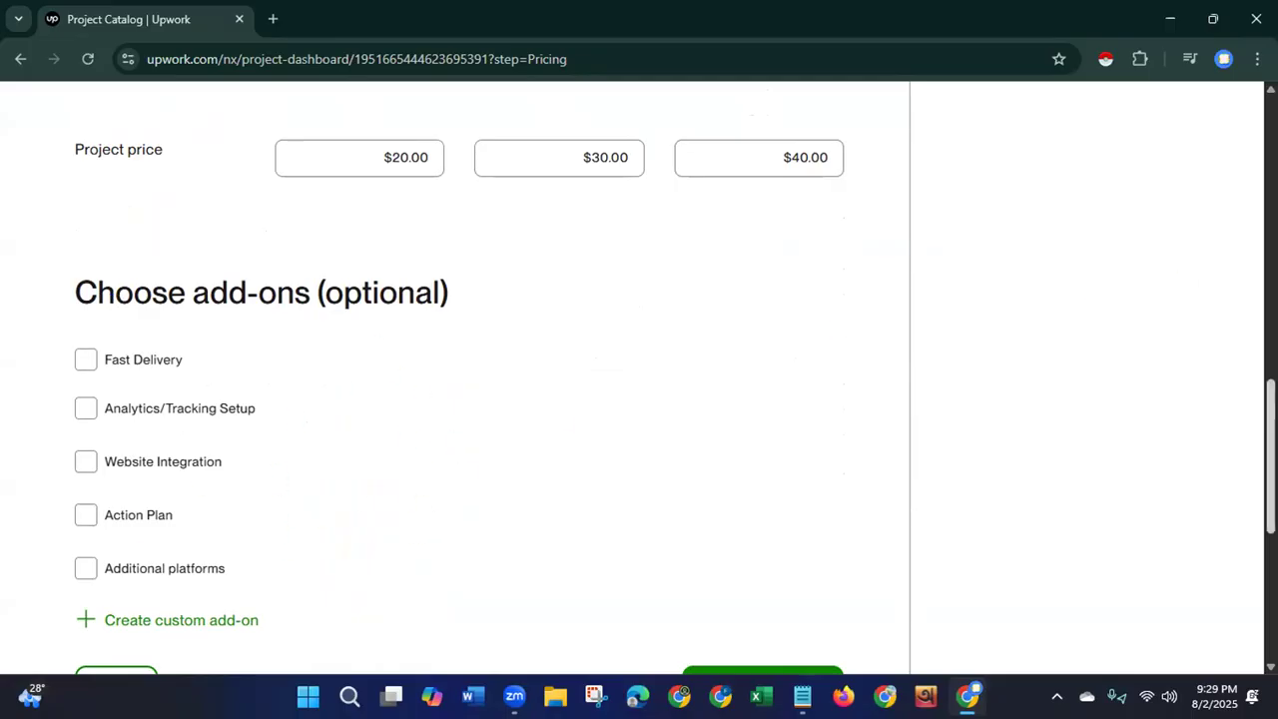
# Add the Fast Delivery add-on with 1 delivery day for each of the Starter, Standard and Advanced tiers.
pyautogui.scroll(-2, 1033, 410)
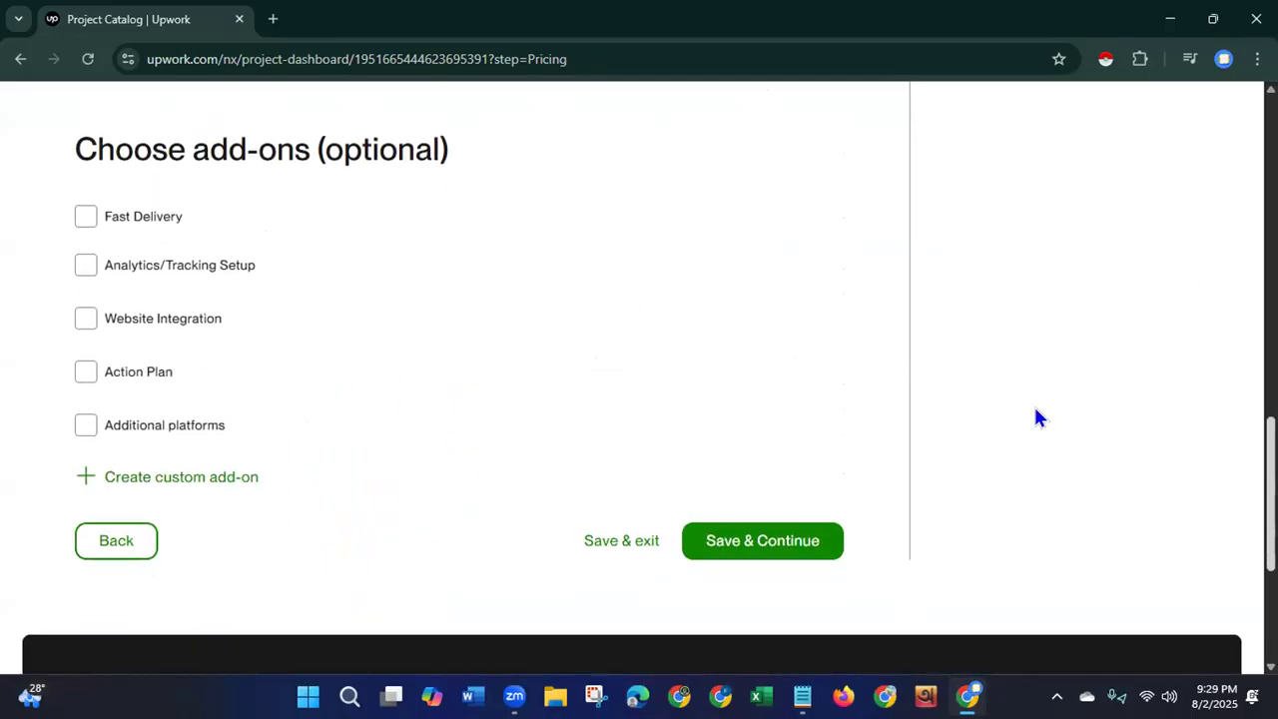
pyautogui.click(86, 216)
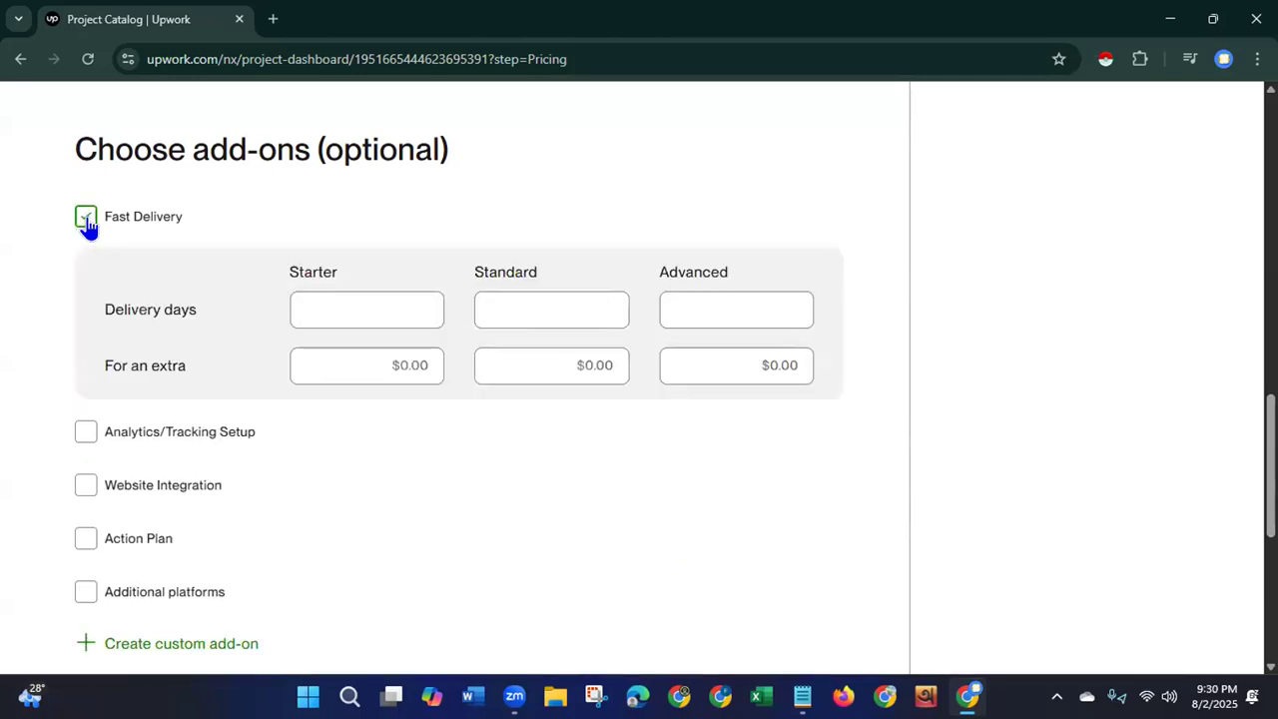
pyautogui.click(416, 311)
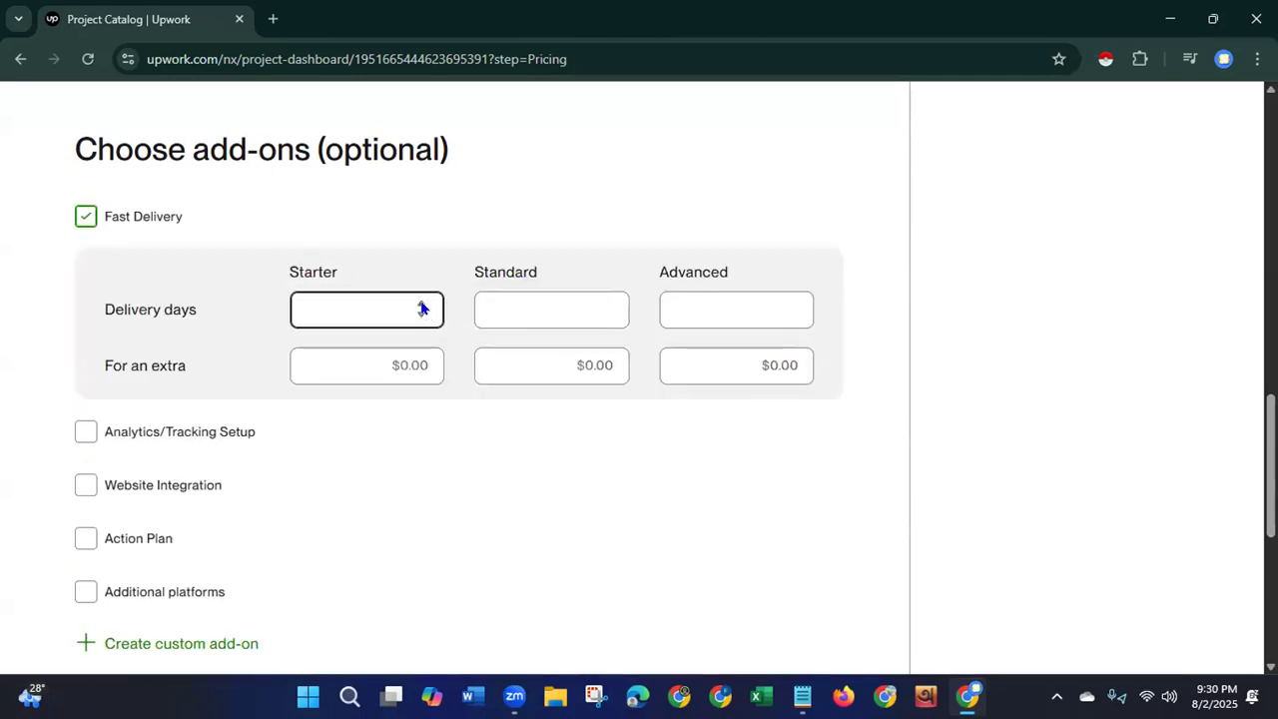
pyautogui.click(605, 304)
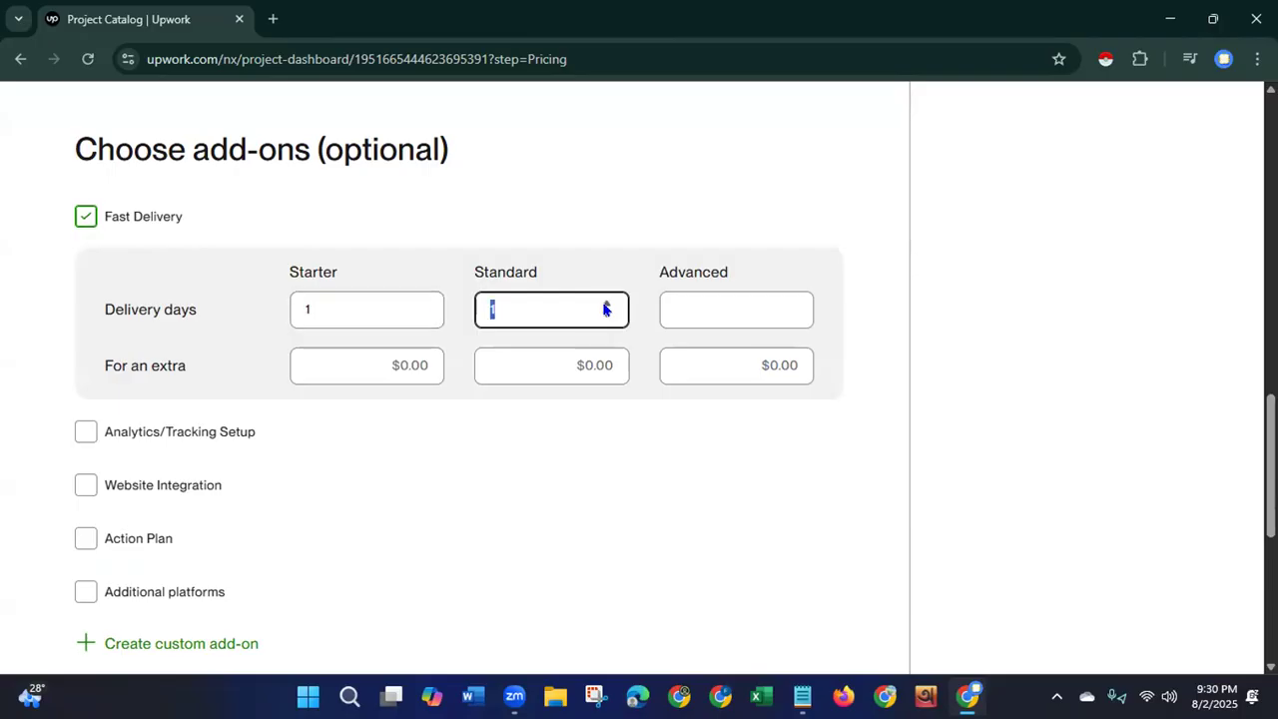
pyautogui.click(791, 304)
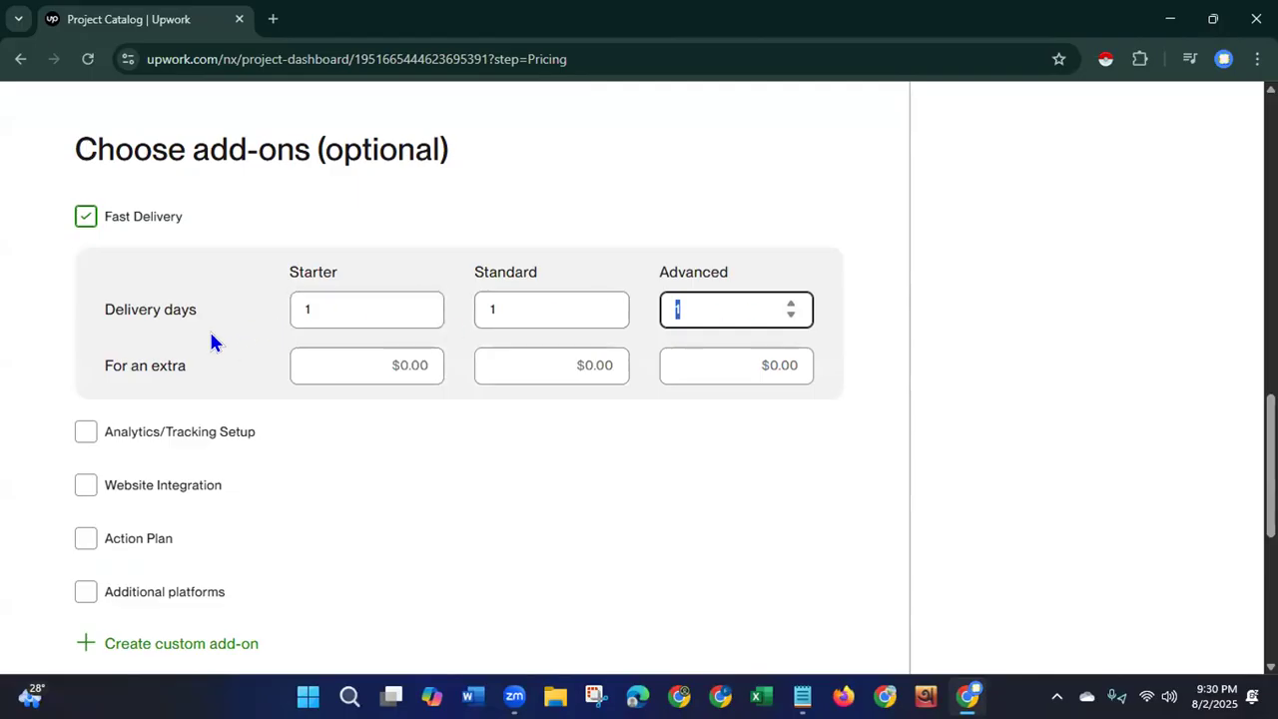
# Set the Fast Delivery extra charge to $5 for the Starter, Standard and Advanced tiers.
pyautogui.click(416, 370)
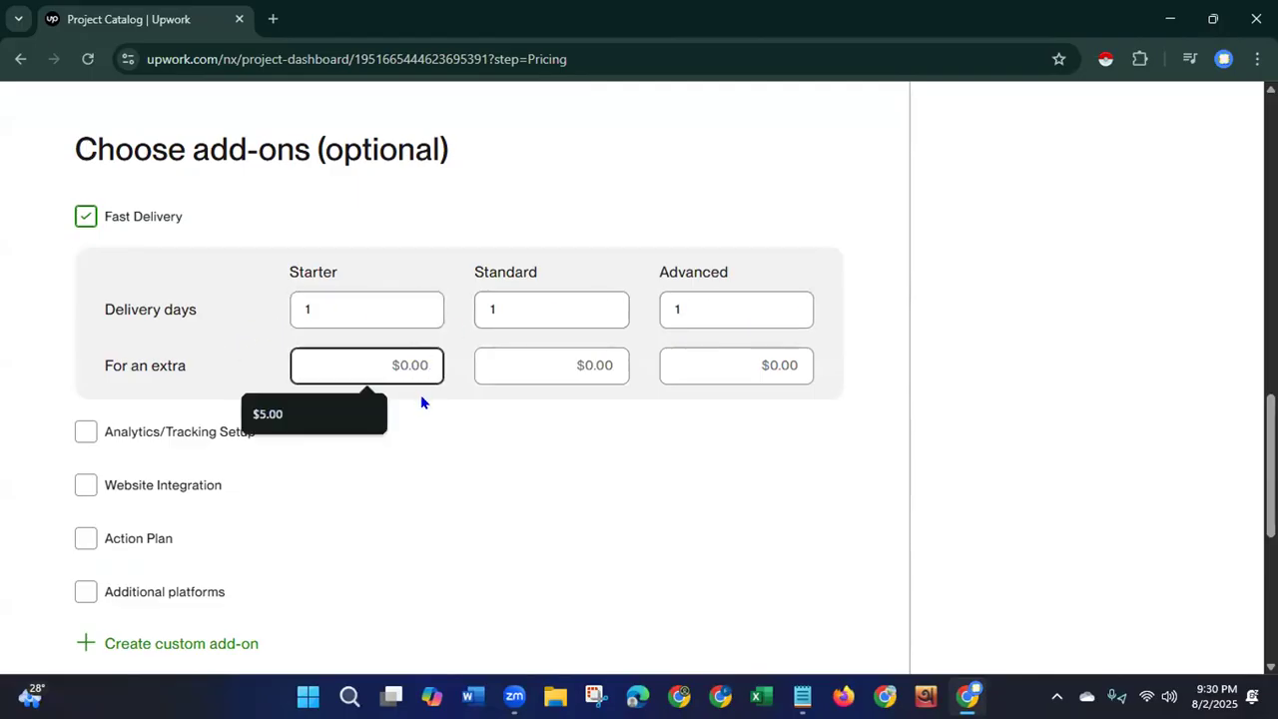
pyautogui.write('5')
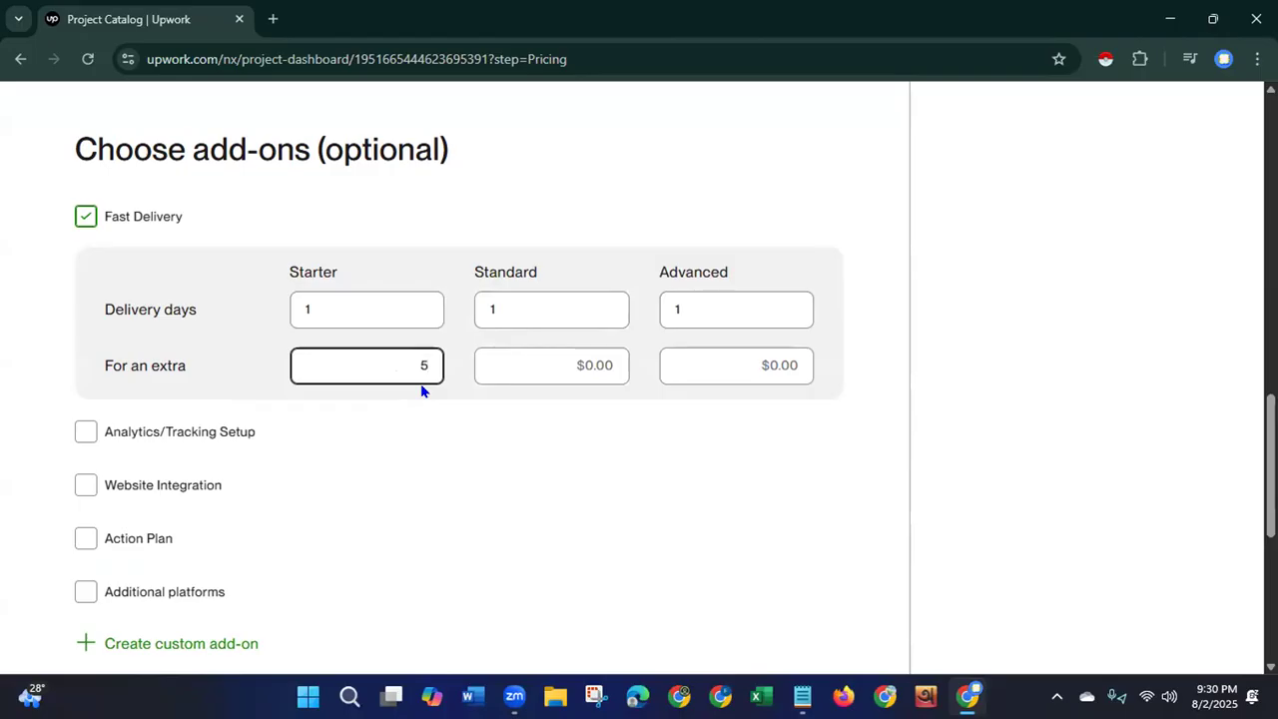
pyautogui.click(584, 369)
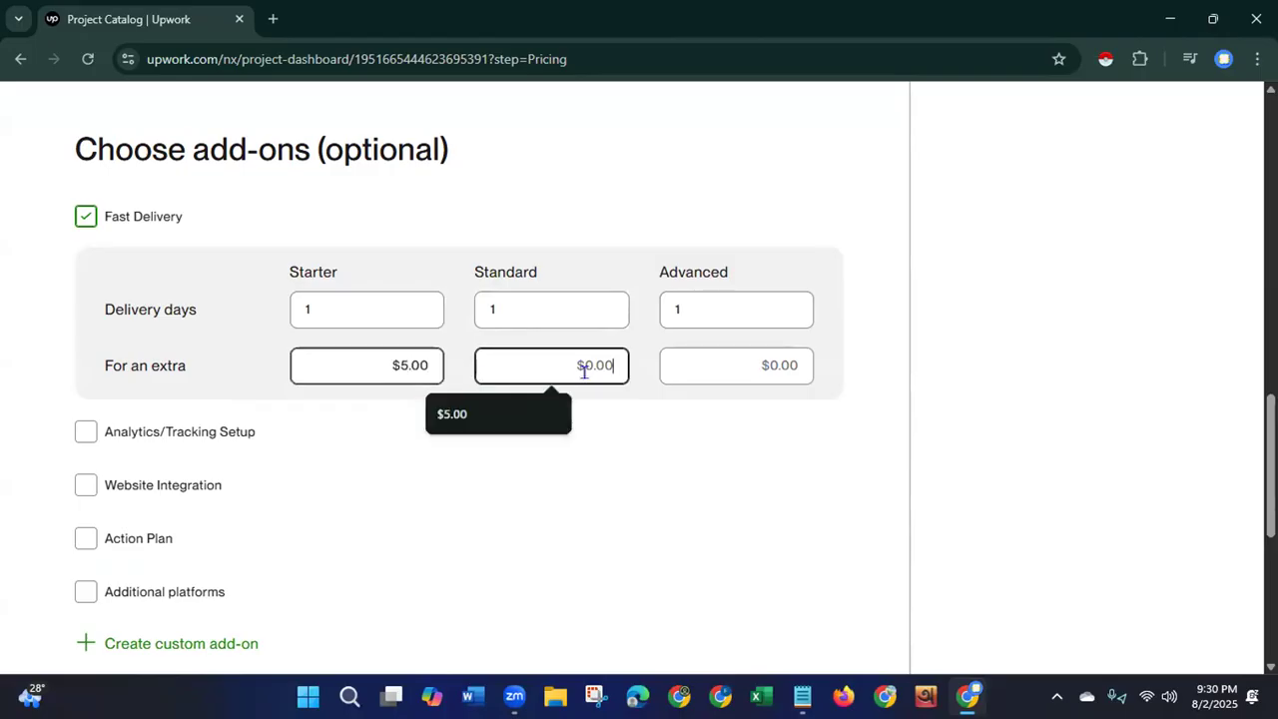
pyautogui.write('5')
pyautogui.click(771, 355)
pyautogui.write('5')
pyautogui.click(659, 516)
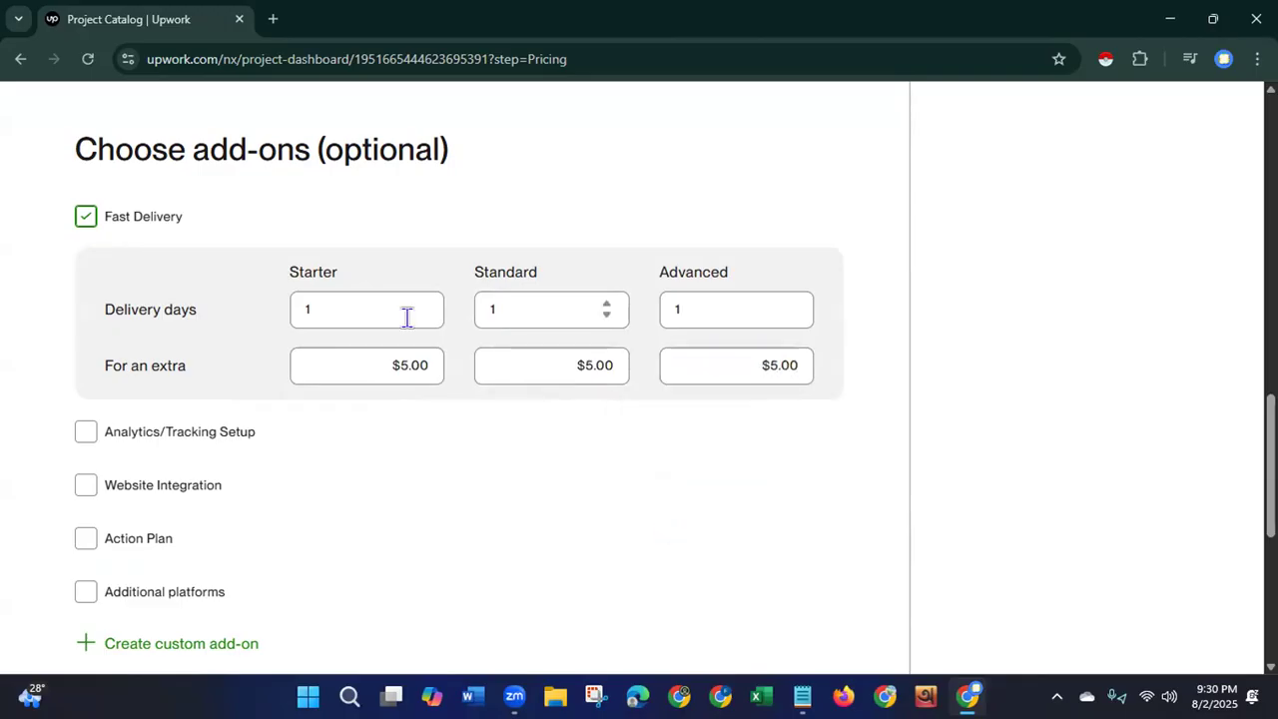
pyautogui.click(699, 365)
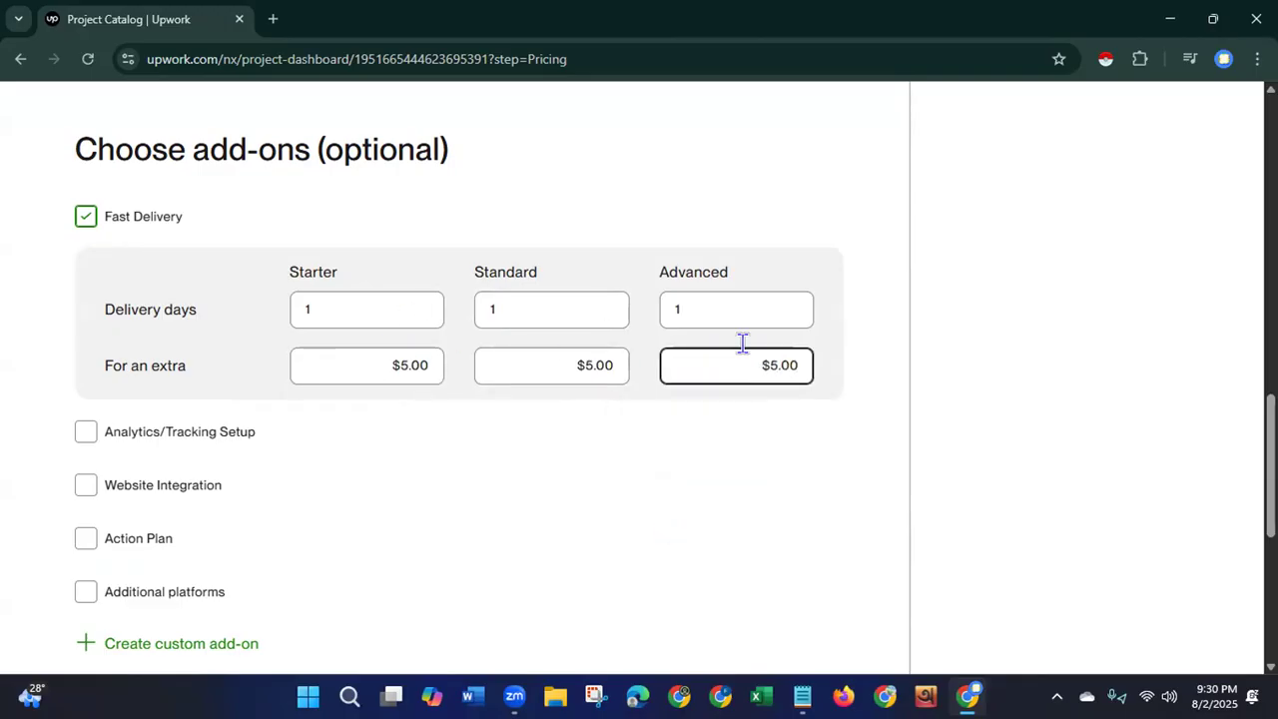
pyautogui.click(571, 433)
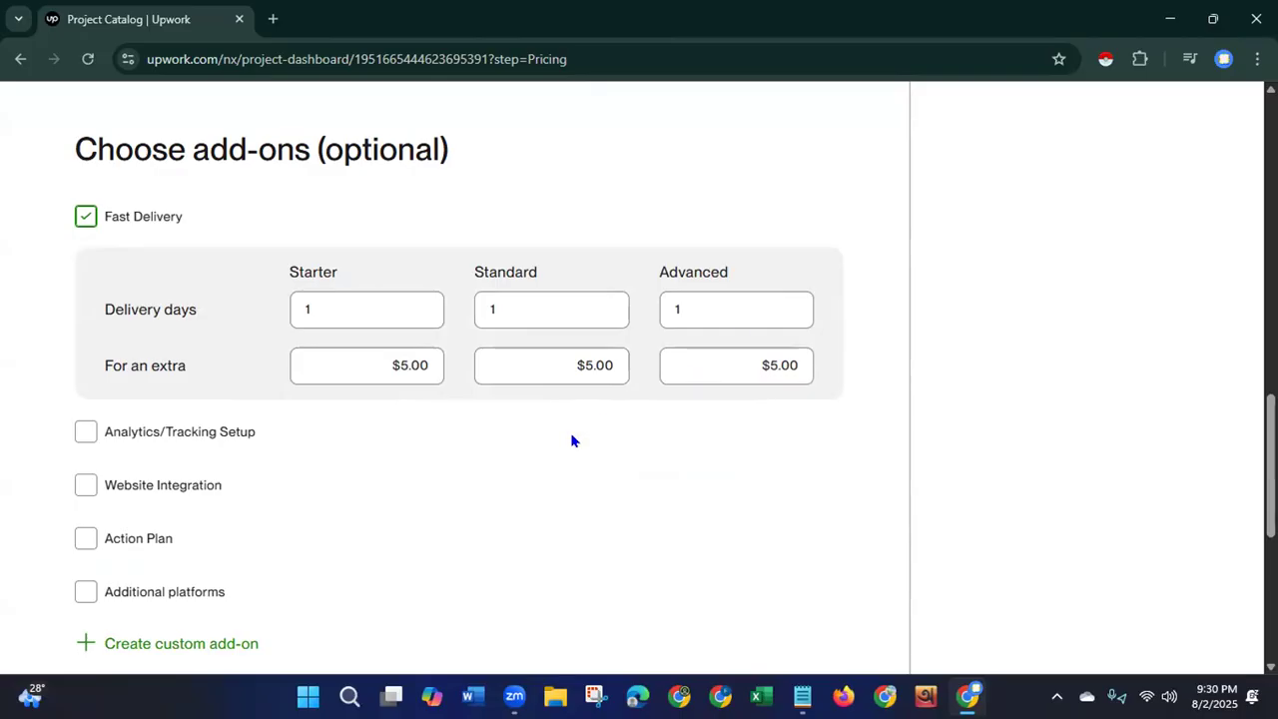
# Save the pricing, continue to the Gallery stage and review its project image and video upload requirements.
pyautogui.scroll(-4, 570, 433)
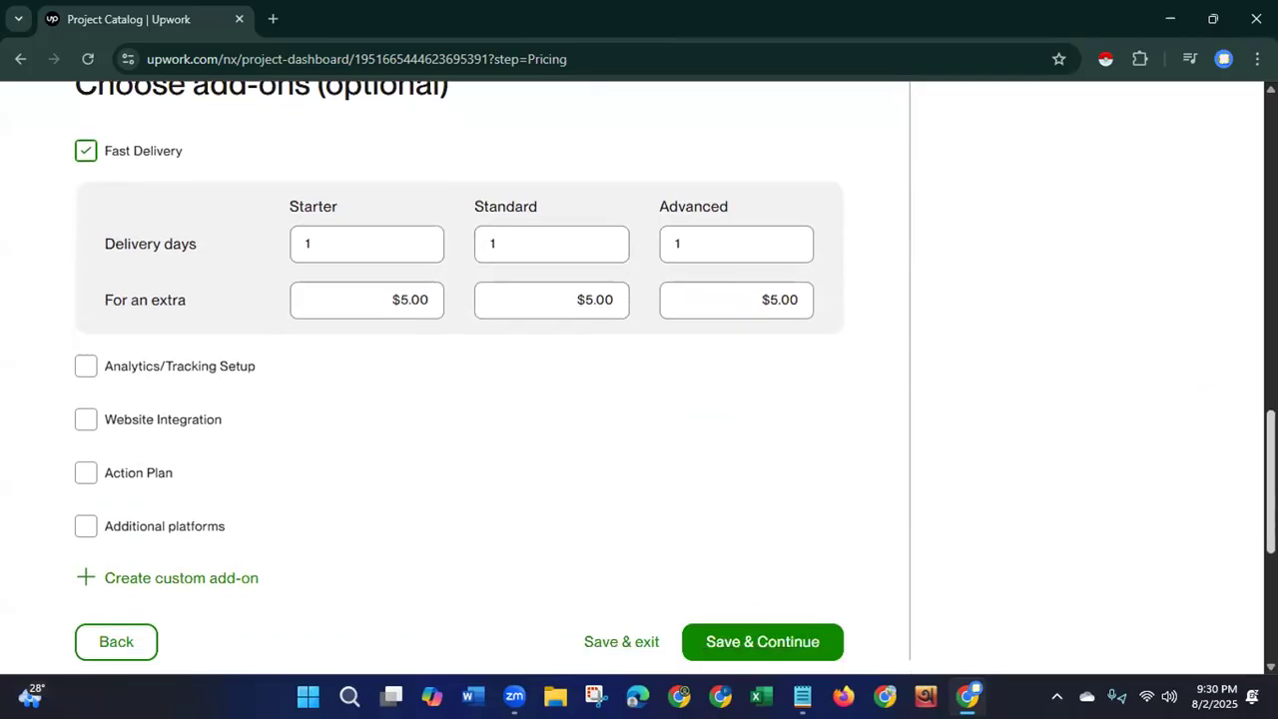
pyautogui.click(807, 357)
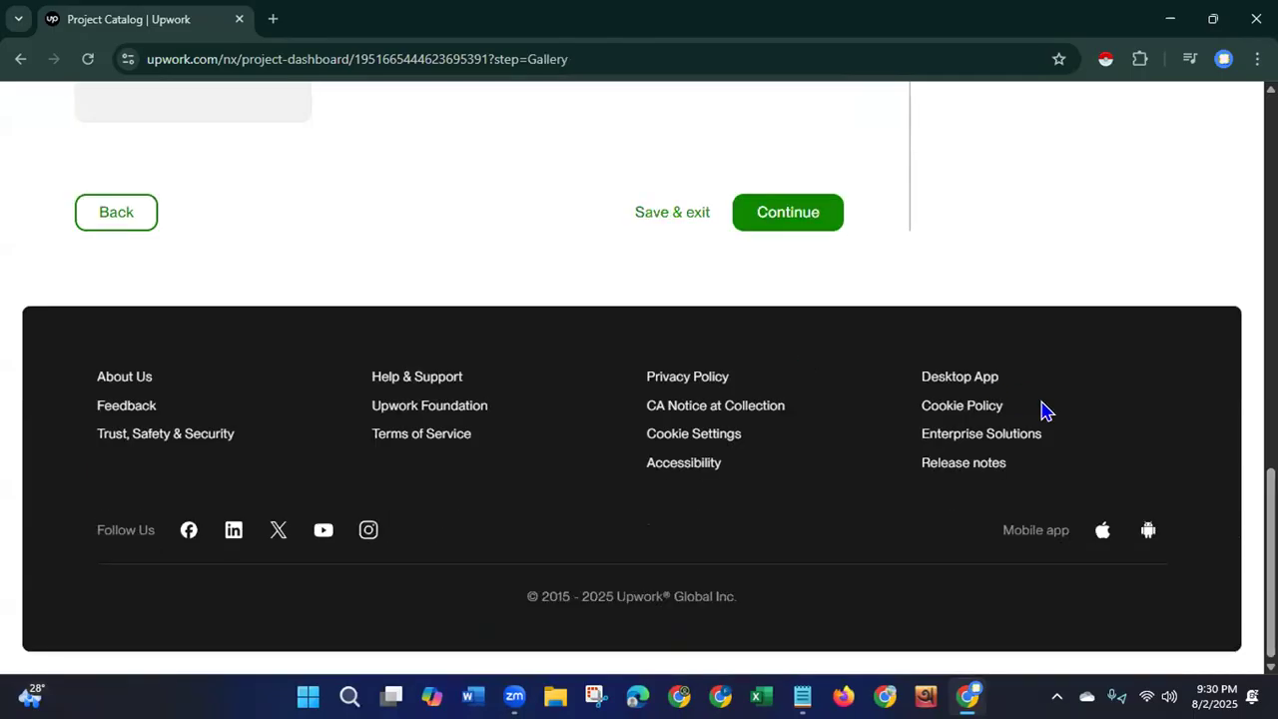
pyautogui.scroll(10, 639, 380)
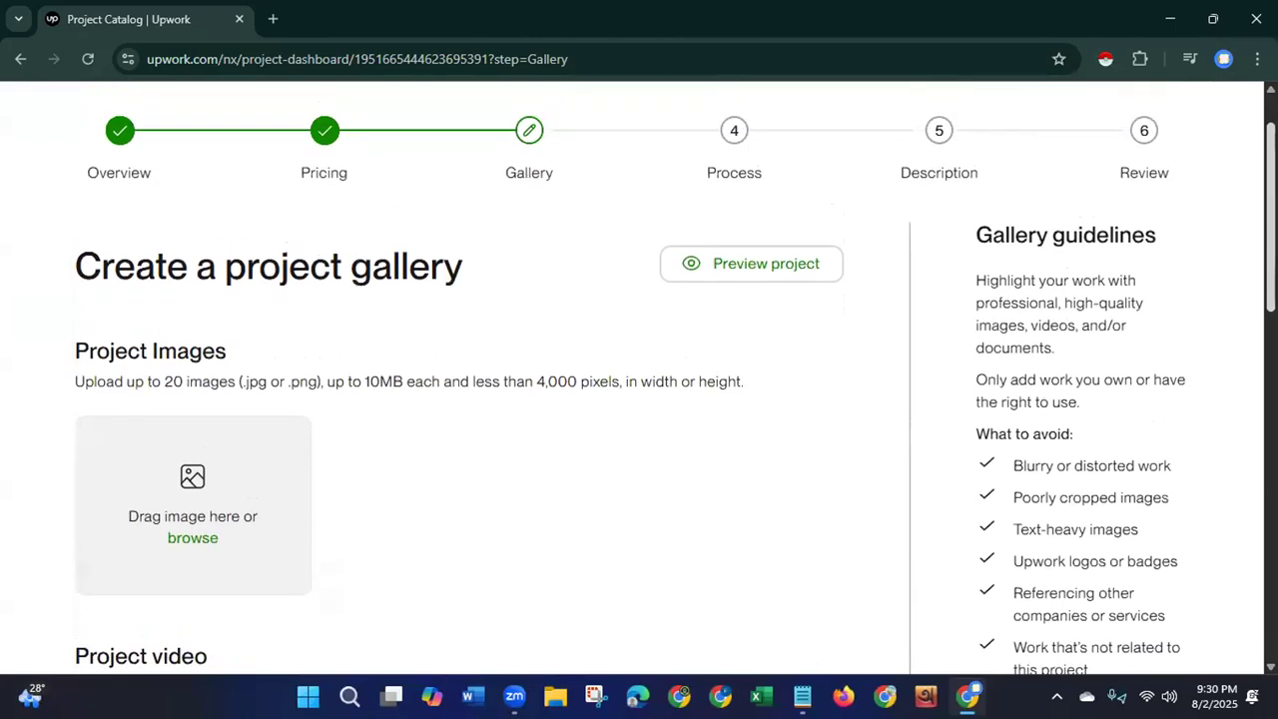
pyautogui.scroll(-1, 639, 379)
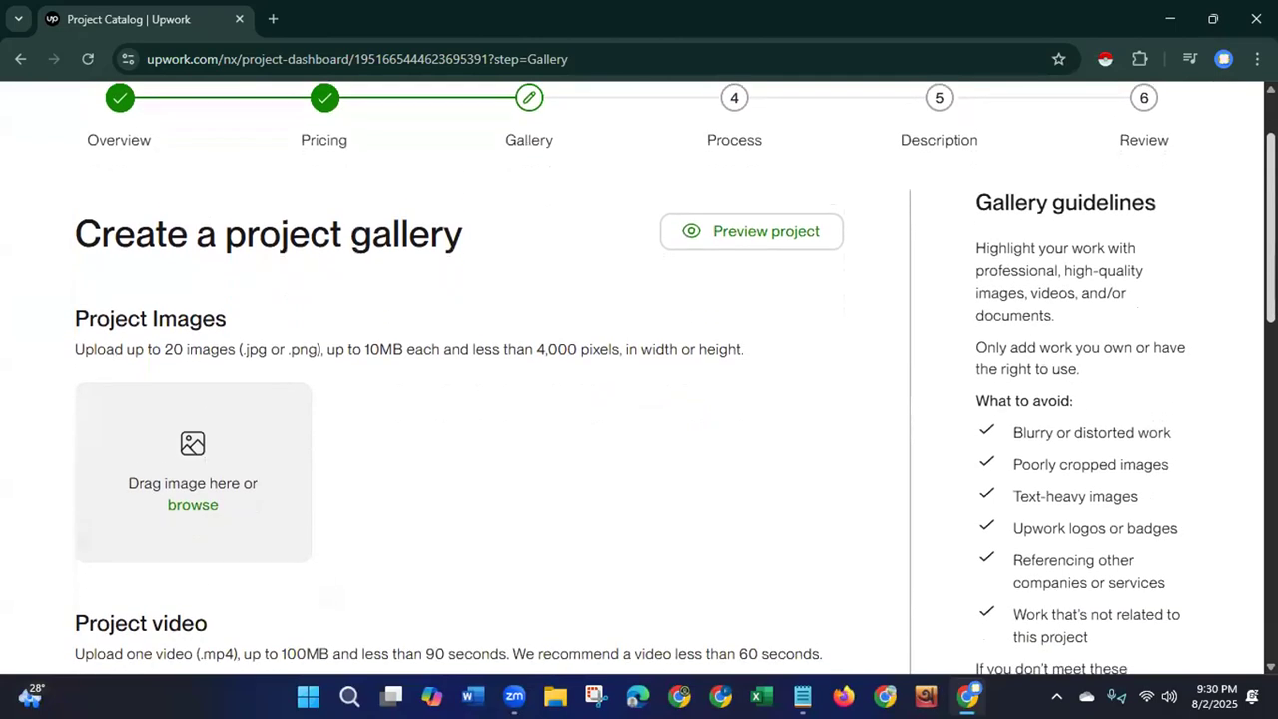
pyautogui.scroll(-1, 639, 379)
pyautogui.scroll(-1, 999, 317)
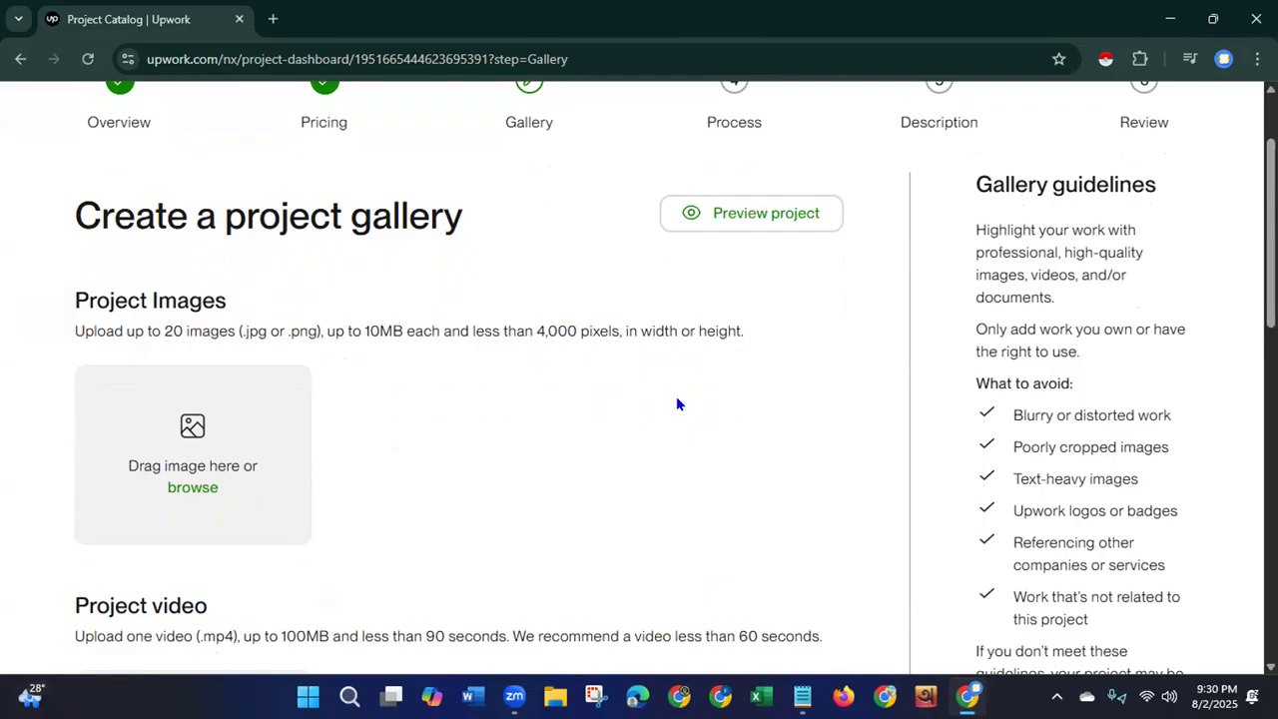
pyautogui.scroll(-1, 675, 378)
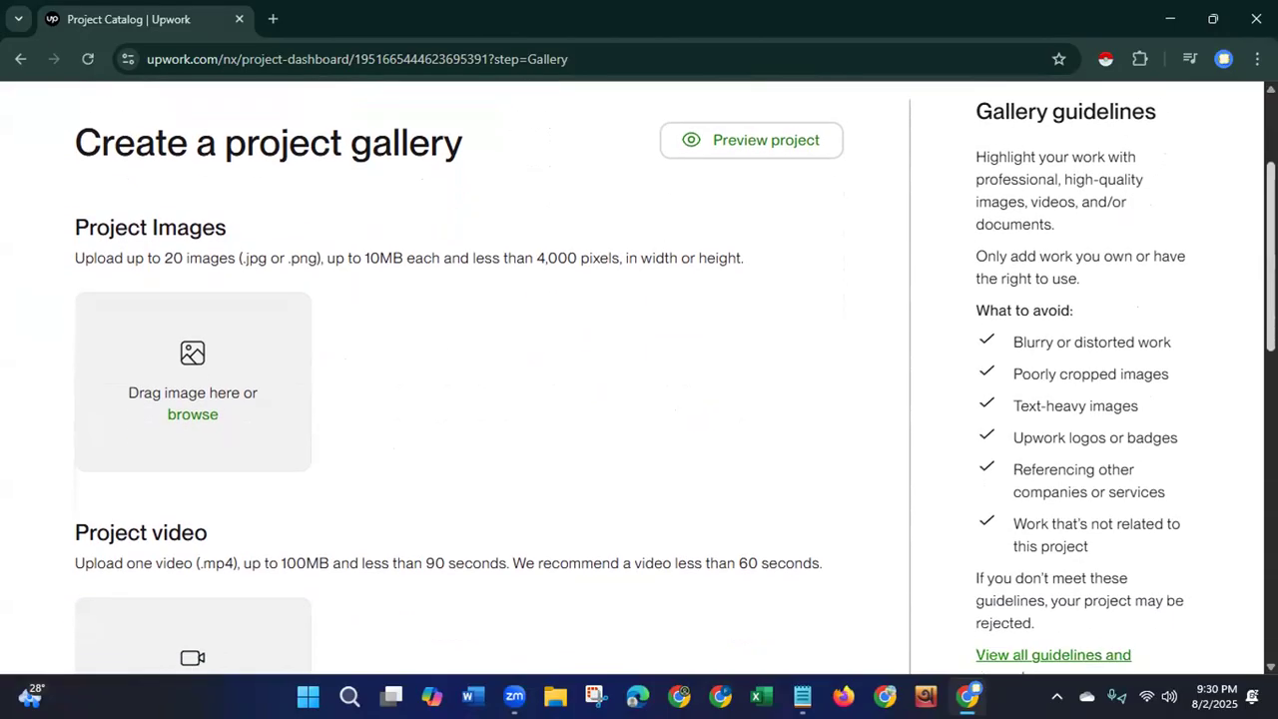
pyautogui.scroll(2, 885, 506)
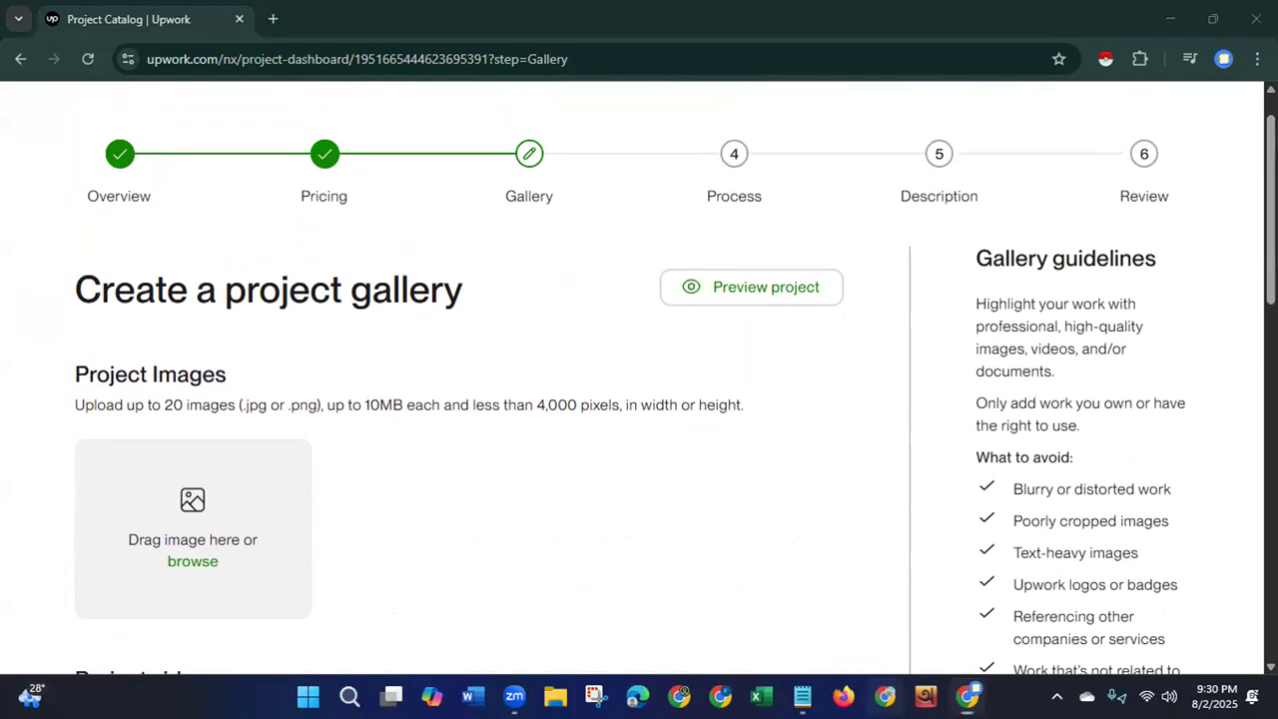
# Switch to the other Chrome profile window and open the Canva home page.
pyautogui.click(885, 696)
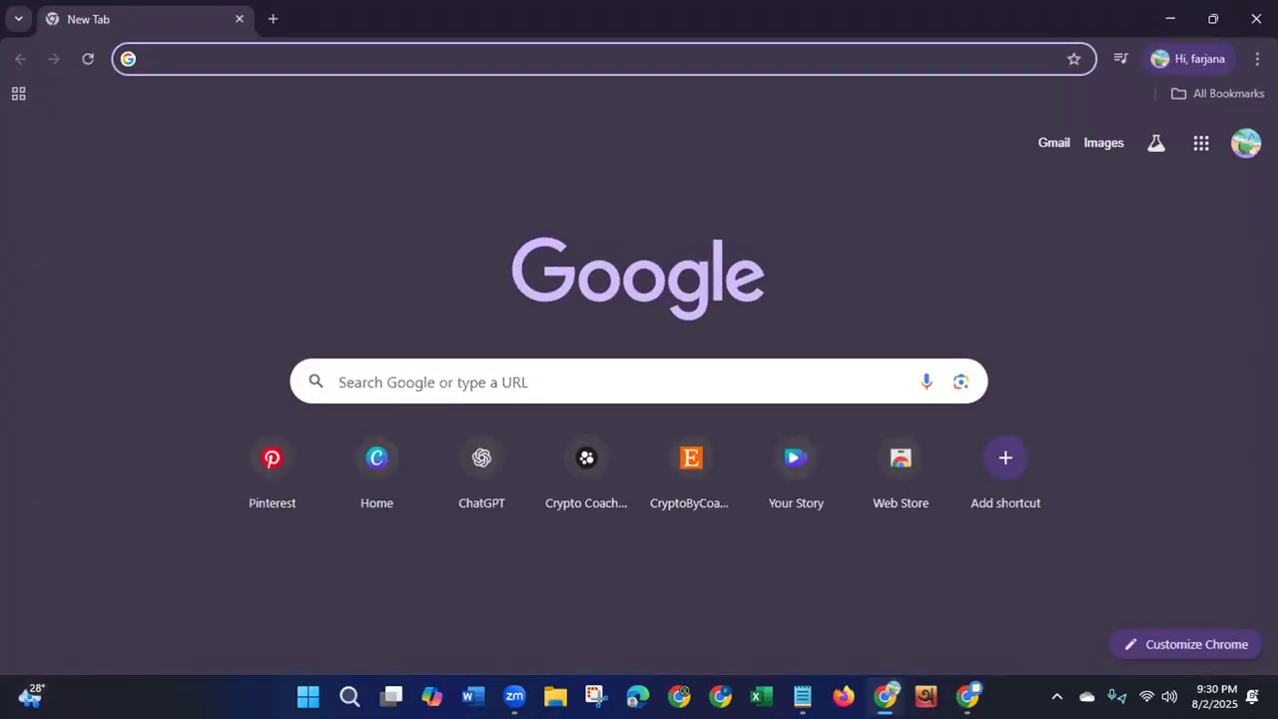
pyautogui.click(391, 465)
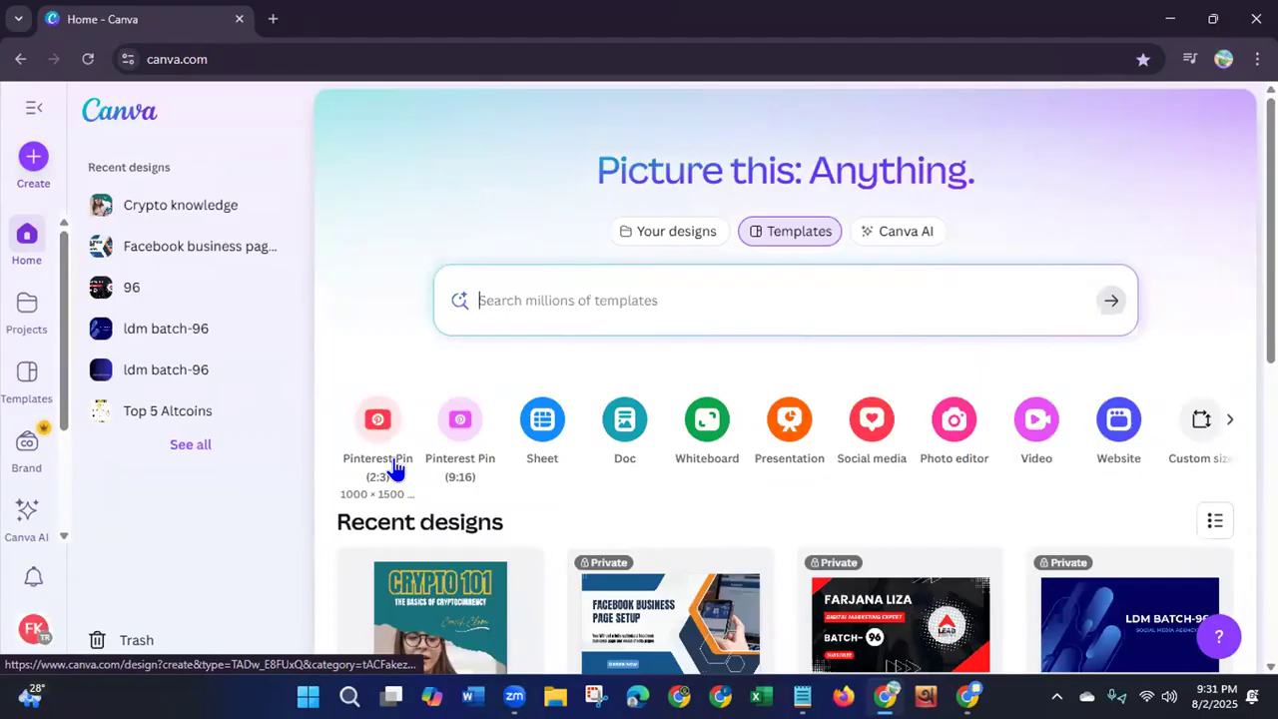
# Create a new custom-size design 1000 px wide and 750 px high.
pyautogui.click(36, 168)
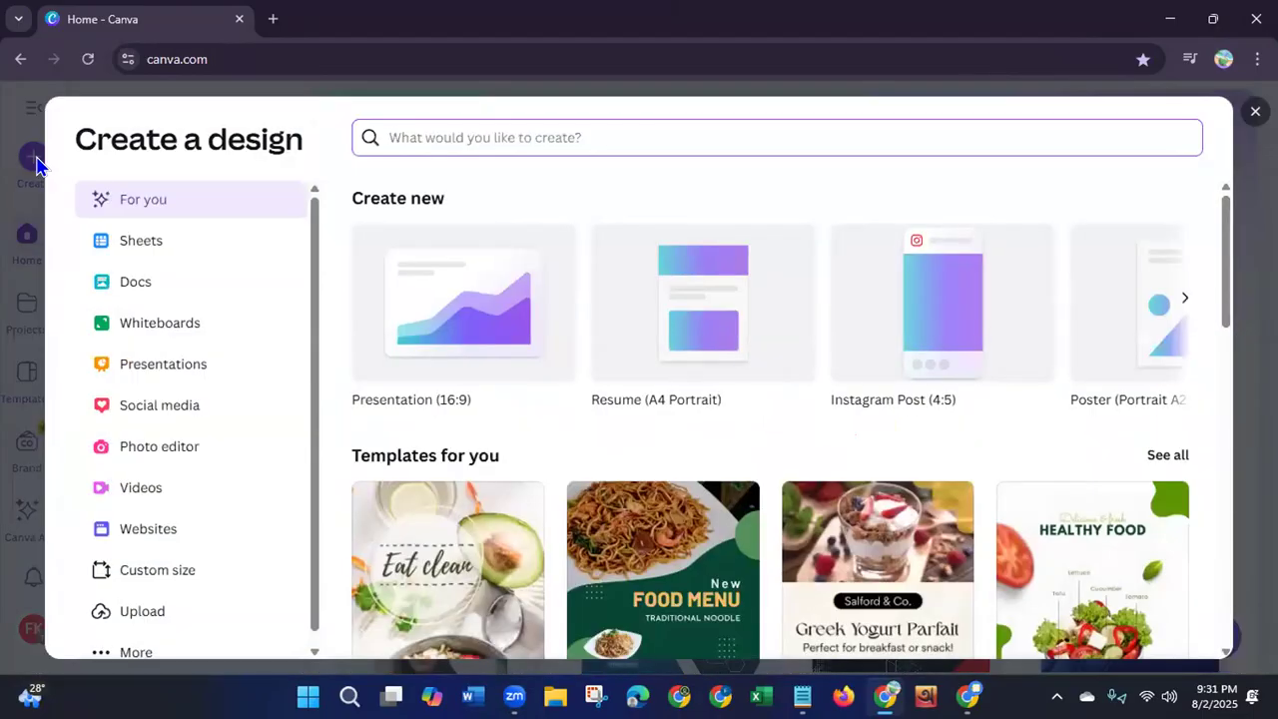
pyautogui.click(152, 574)
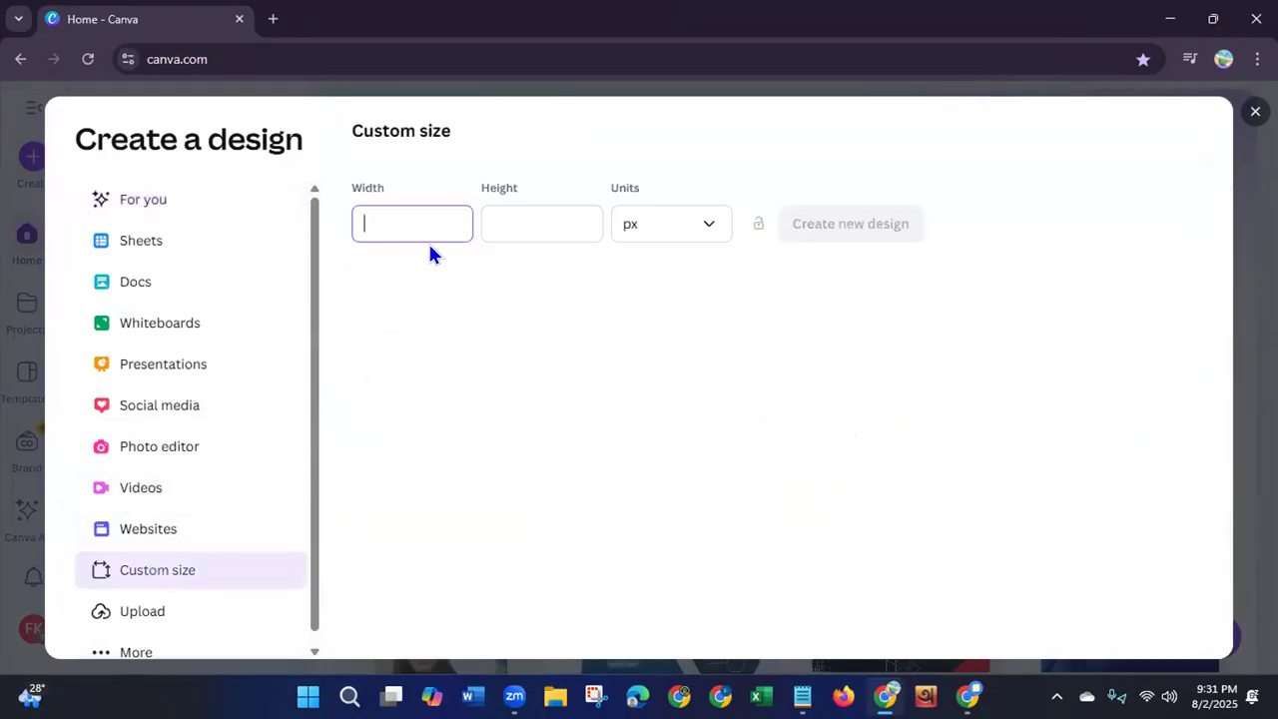
pyautogui.write('1000')
pyautogui.click(521, 206)
pyautogui.write('750')
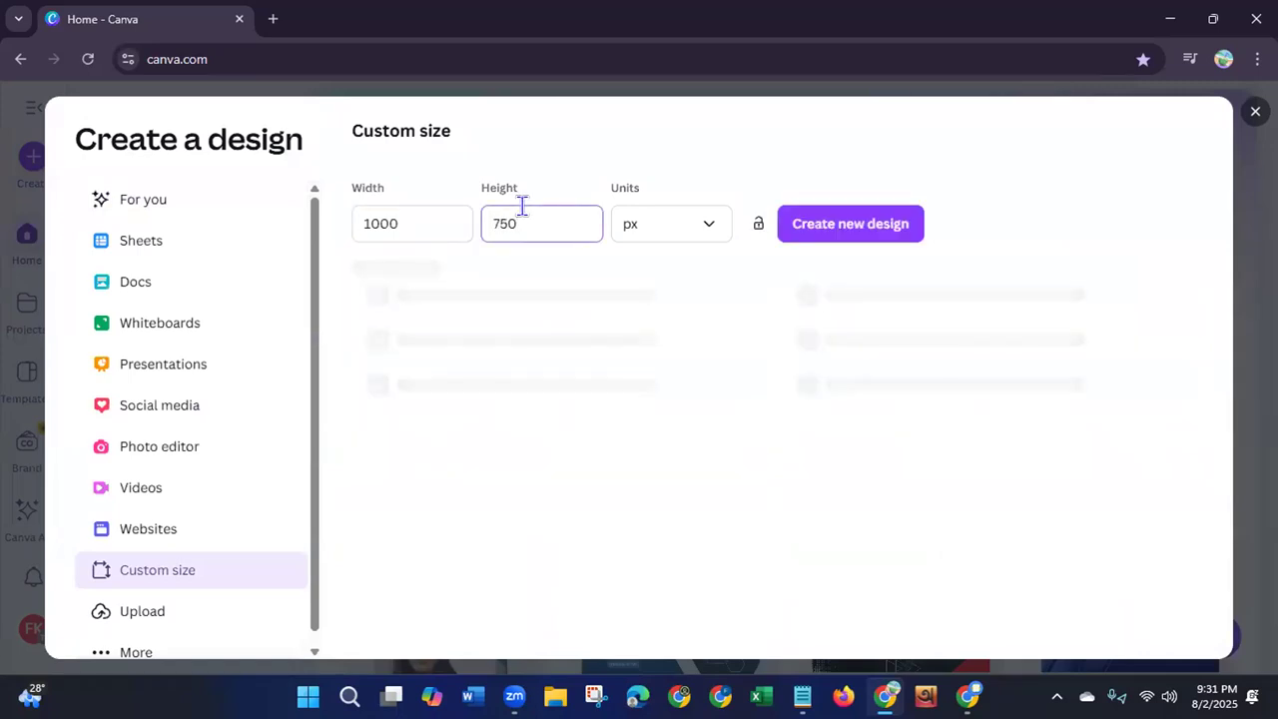
pyautogui.click(822, 236)
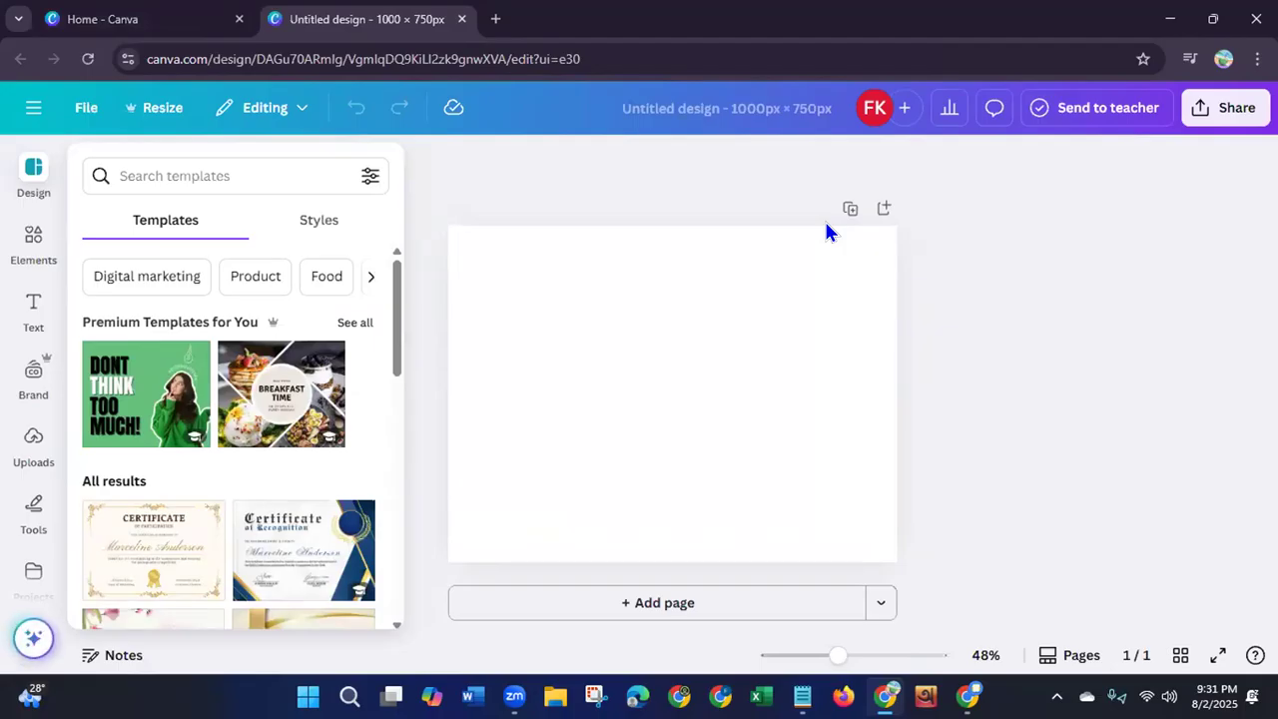
# Search the templates for "digital marketing" and apply the blue Social Media Marketing webinar template to the page.
pyautogui.click(258, 175)
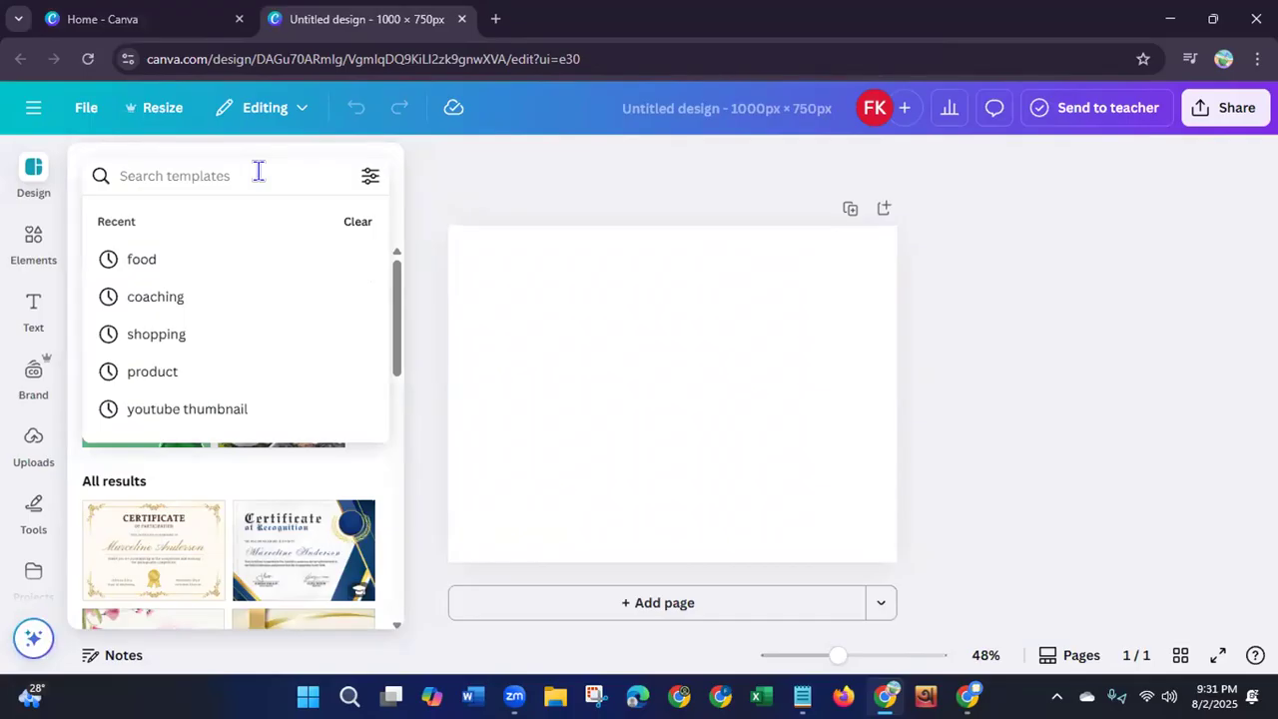
pyautogui.write('di')
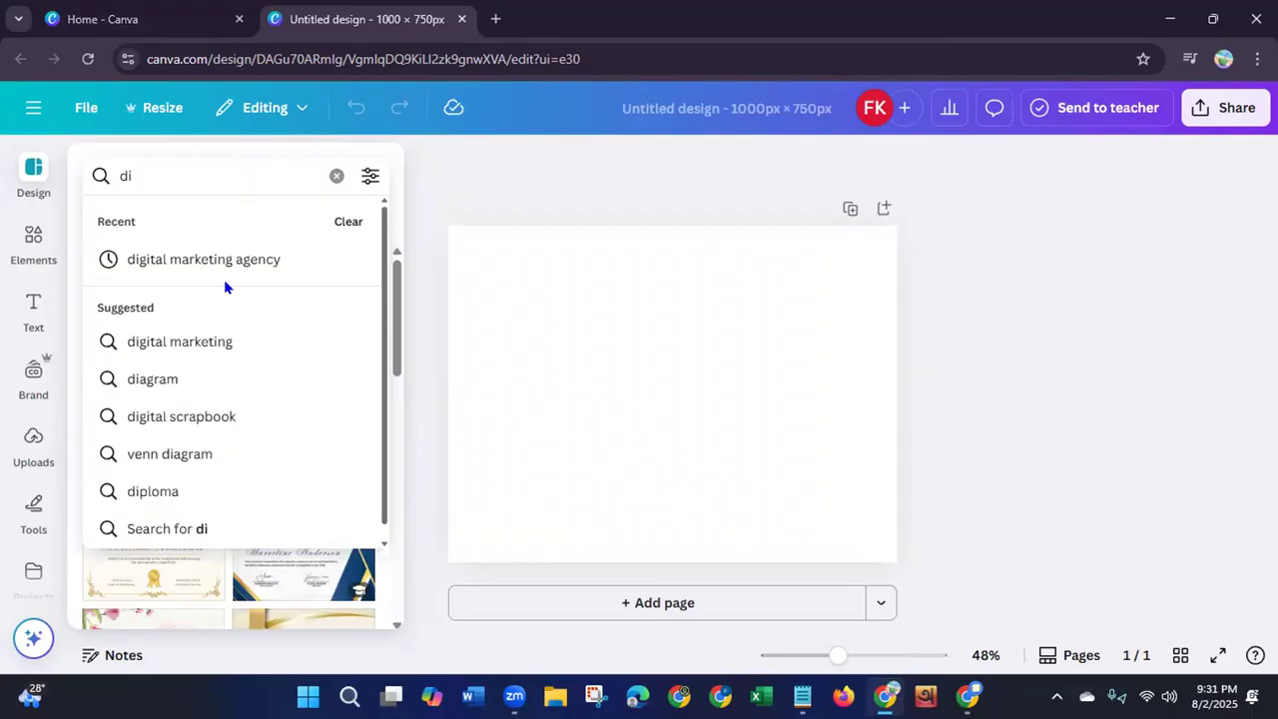
pyautogui.click(199, 344)
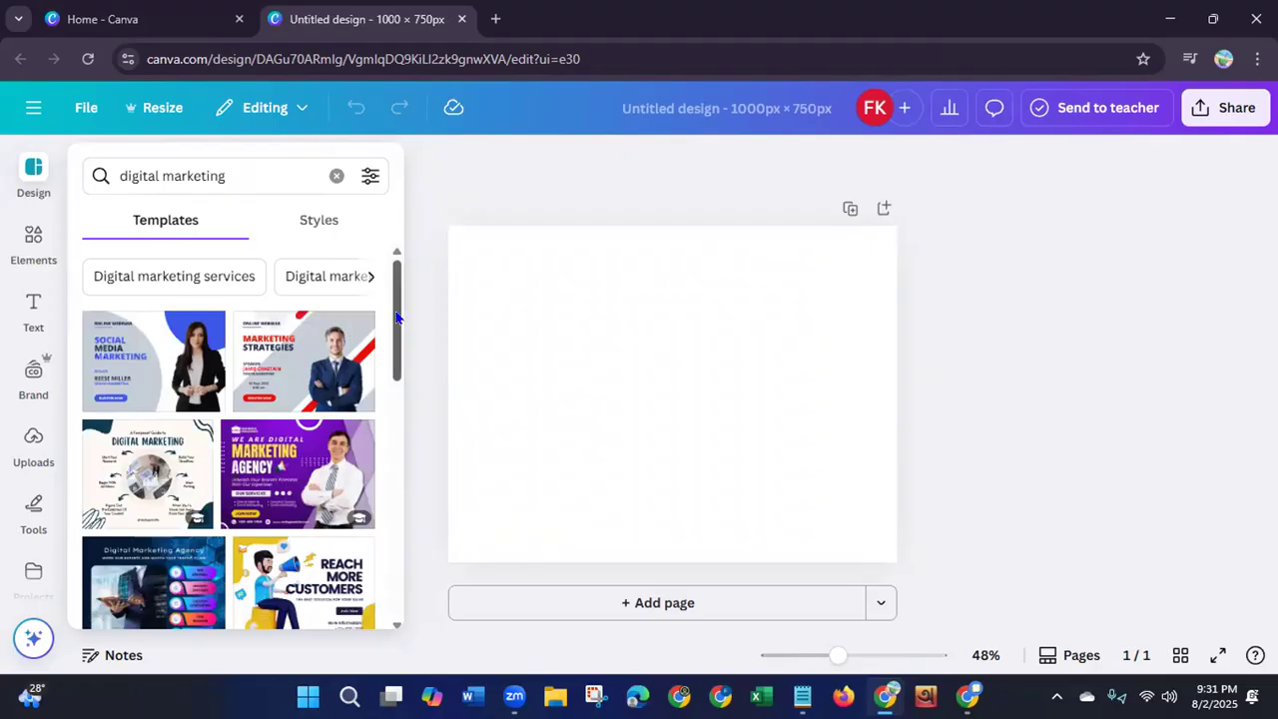
pyautogui.moveTo(397, 318); pyautogui.dragTo(398, 329)
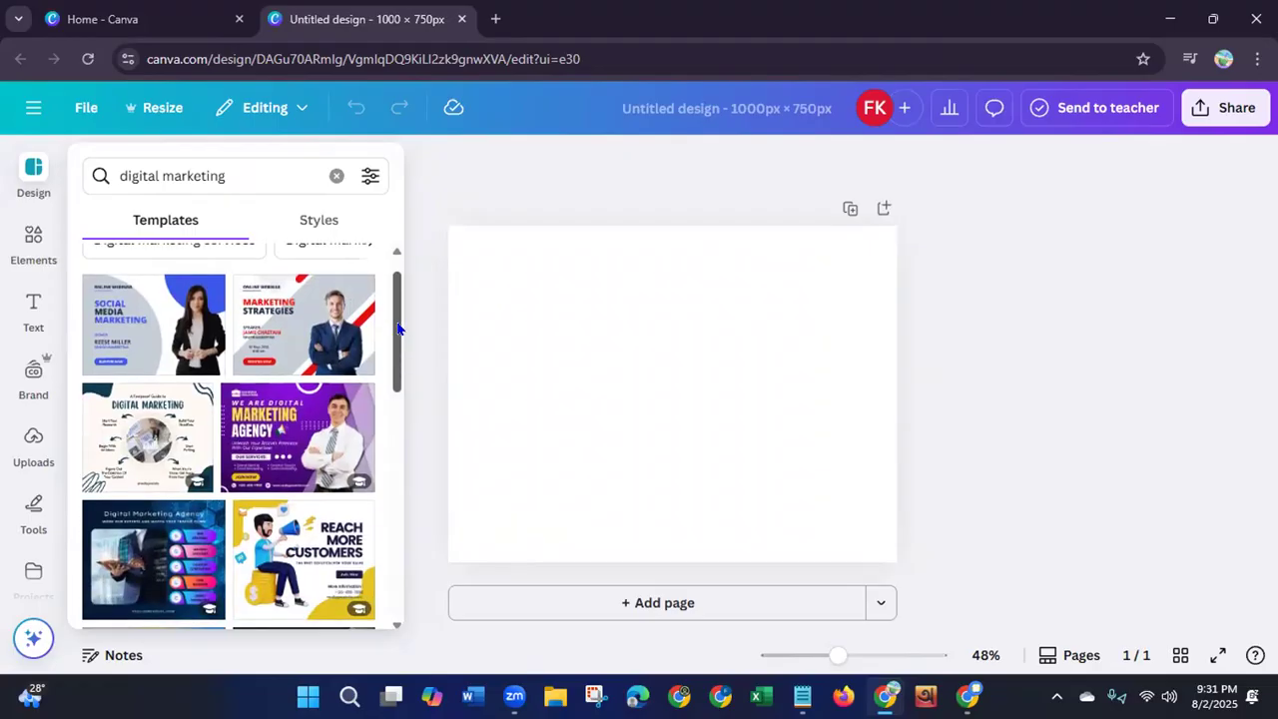
pyautogui.moveTo(398, 330); pyautogui.dragTo(402, 567)
pyautogui.moveTo(398, 430); pyautogui.dragTo(397, 462)
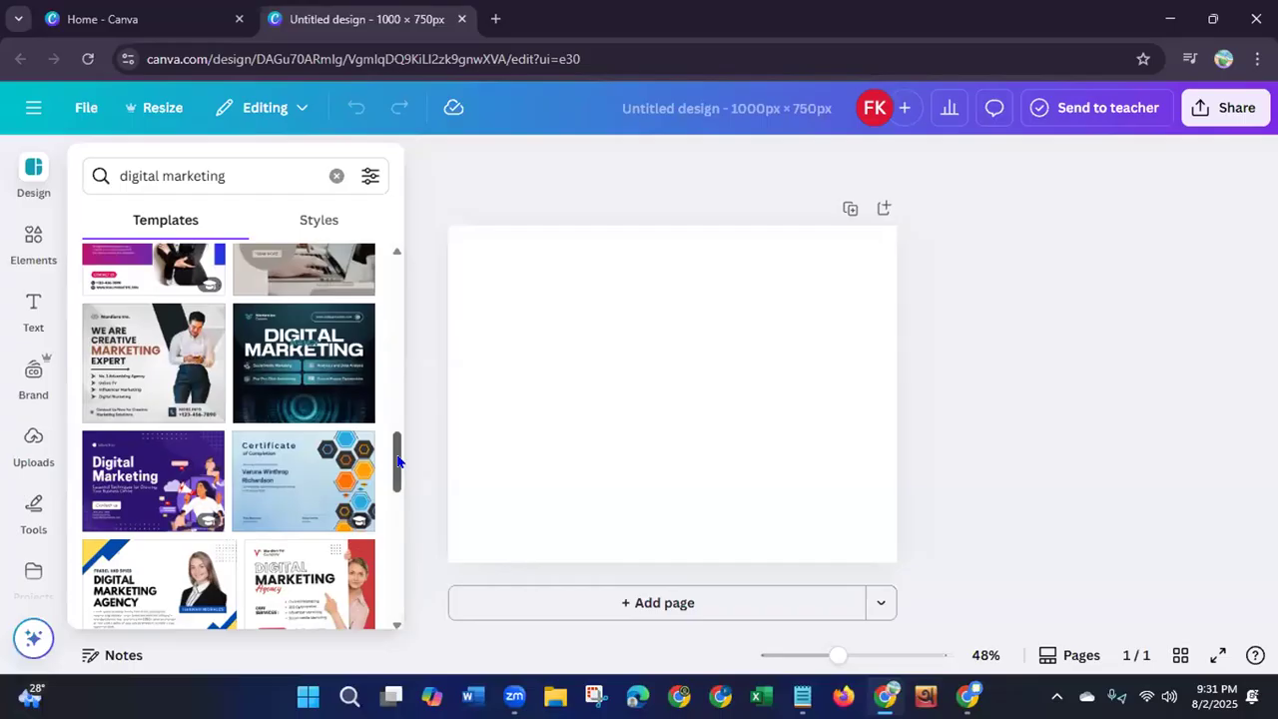
pyautogui.moveTo(397, 461); pyautogui.dragTo(398, 492)
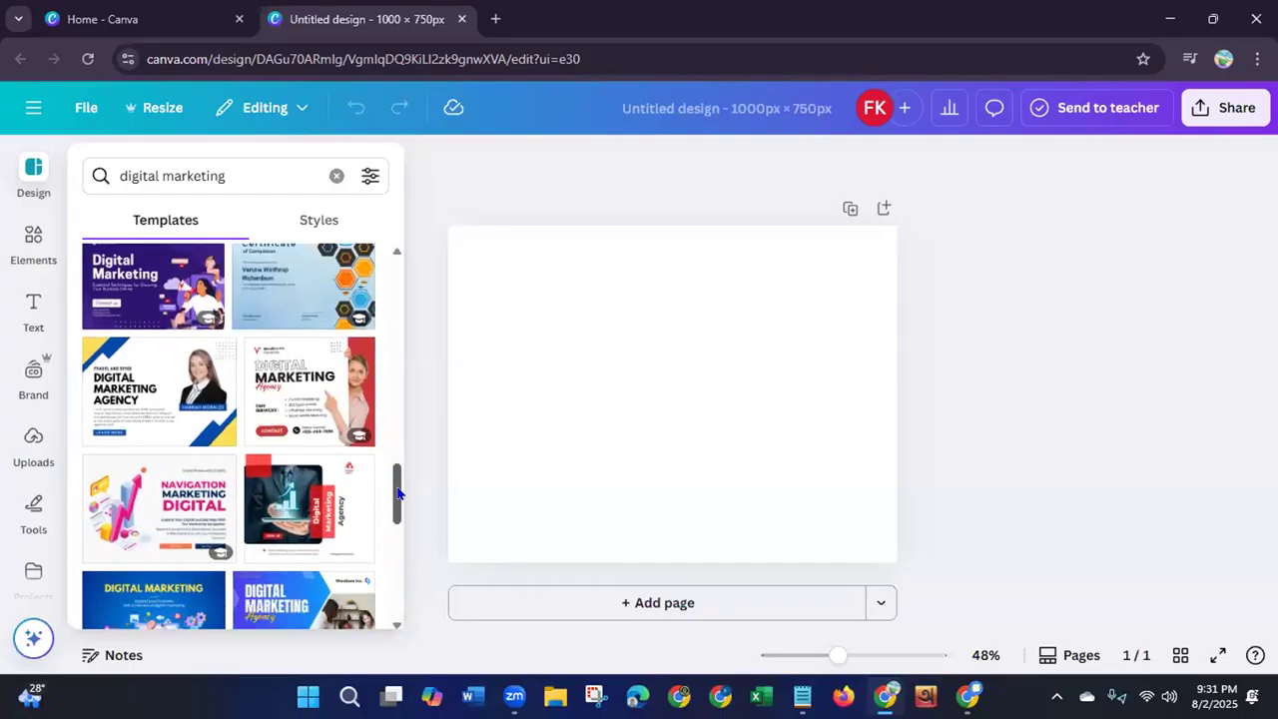
pyautogui.moveTo(397, 493); pyautogui.dragTo(411, 289)
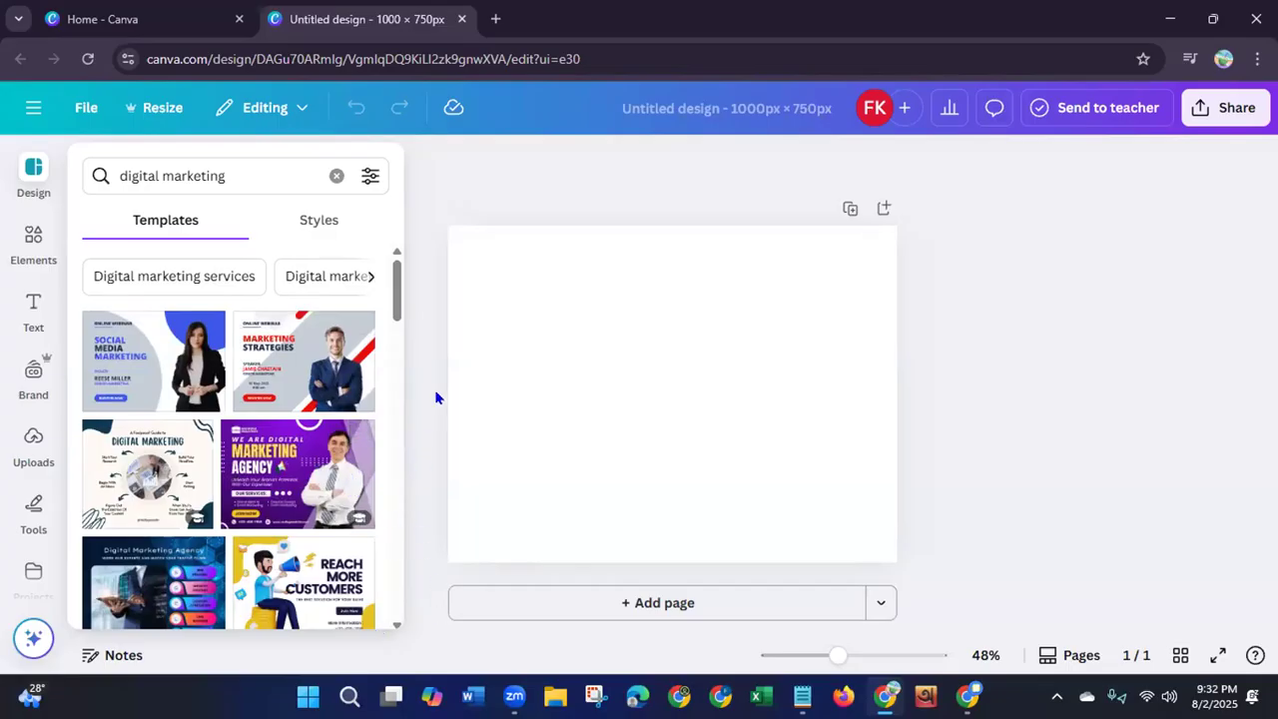
pyautogui.click(165, 376)
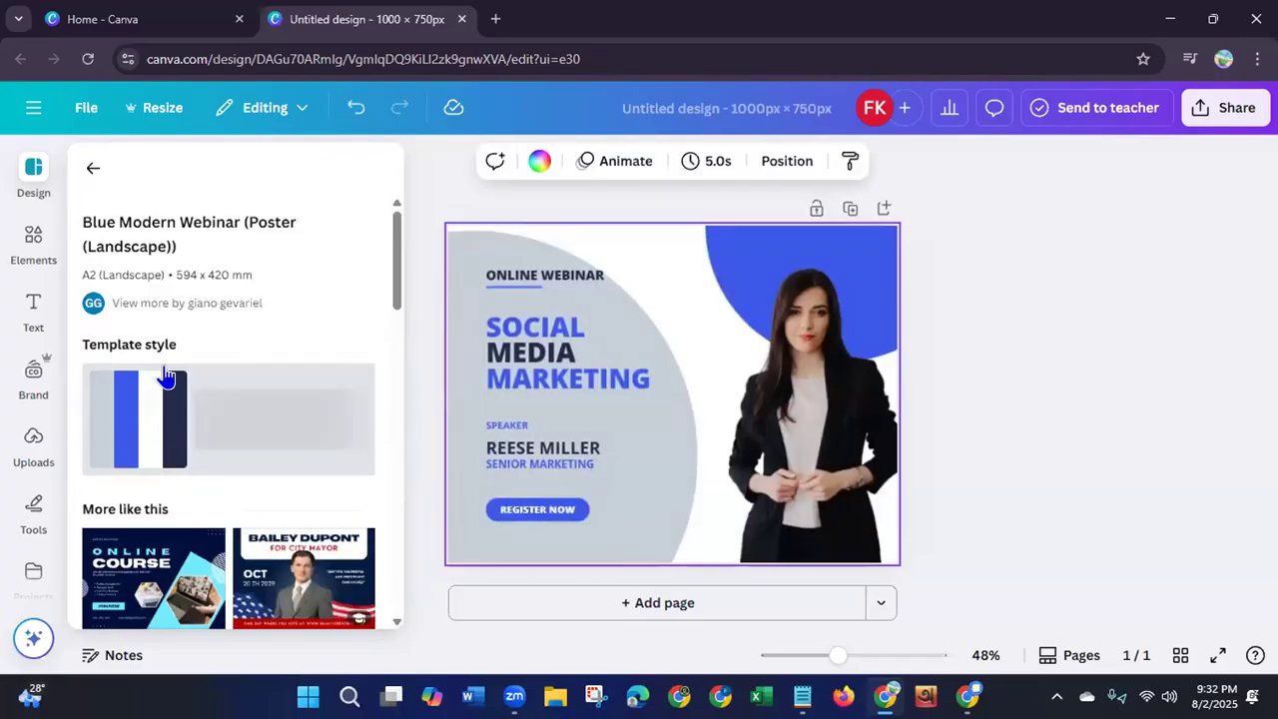
pyautogui.moveTo(395, 255); pyautogui.dragTo(402, 488)
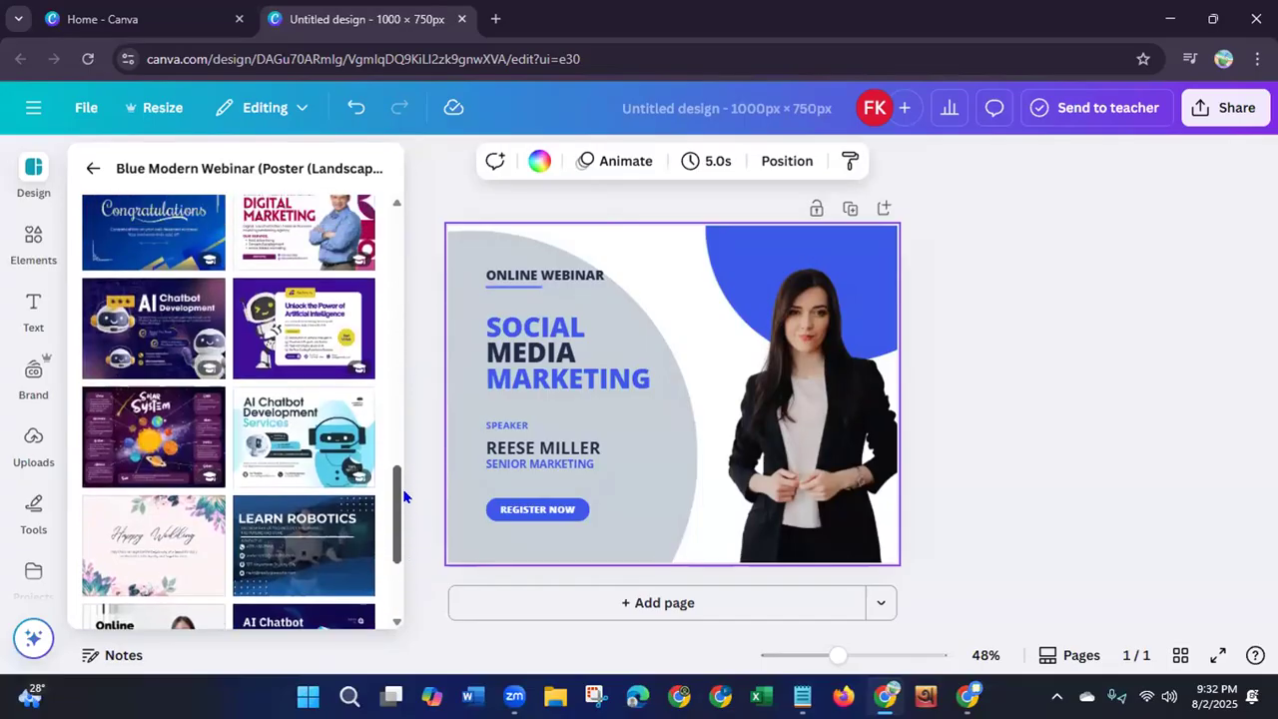
pyautogui.click(974, 422)
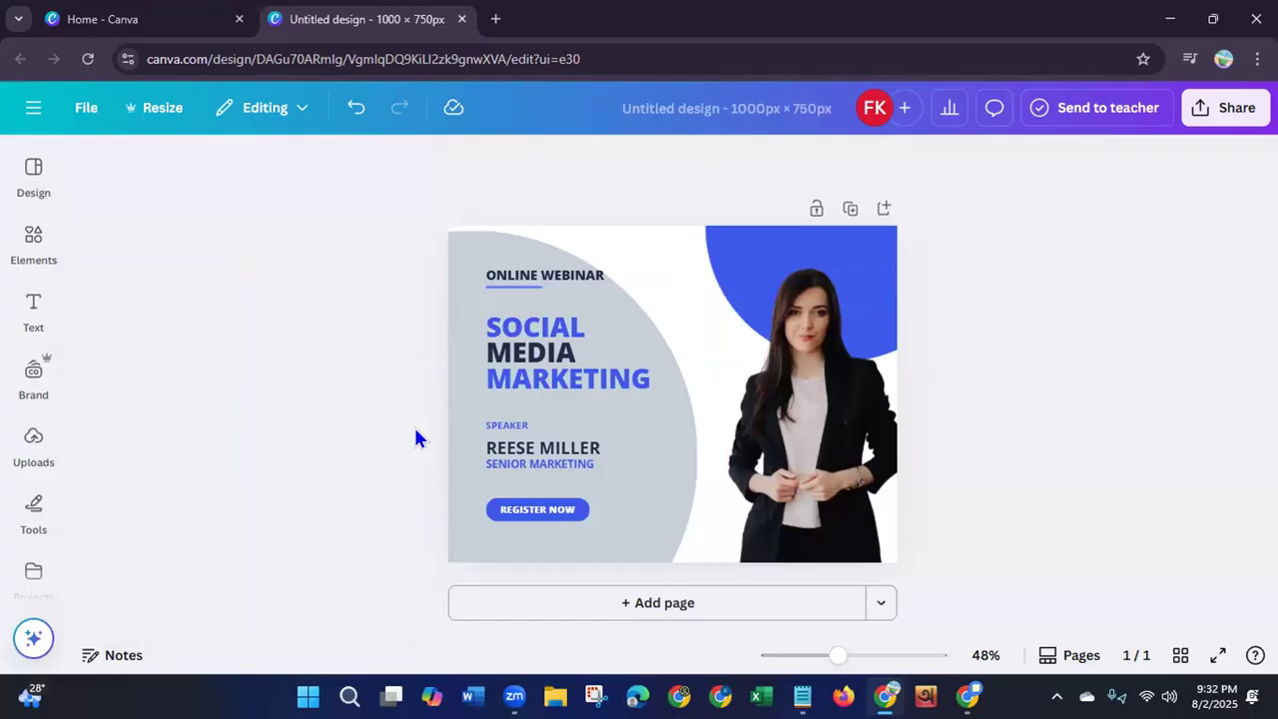
# Replace the headline word SOCIAL with FACEBOOK.
pyautogui.click(595, 327)
pyautogui.doubleClick(594, 327)
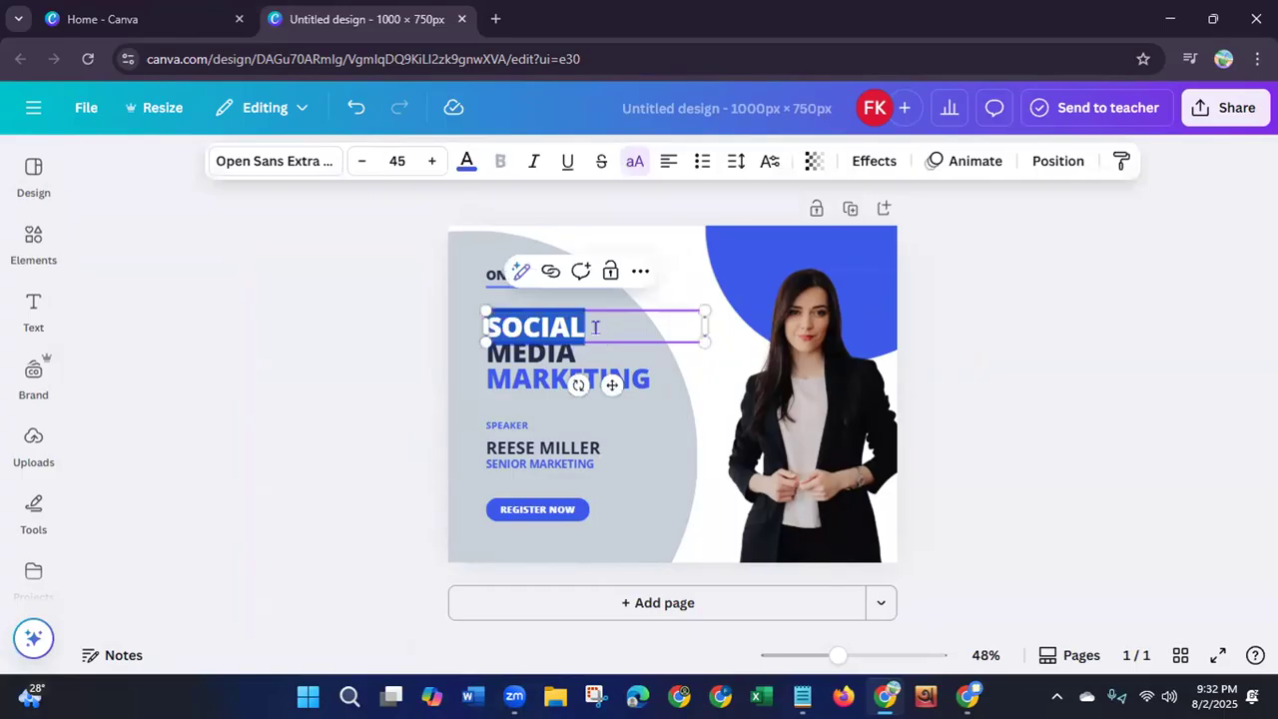
pyautogui.press('BackSpace')
pyautogui.write('FA')
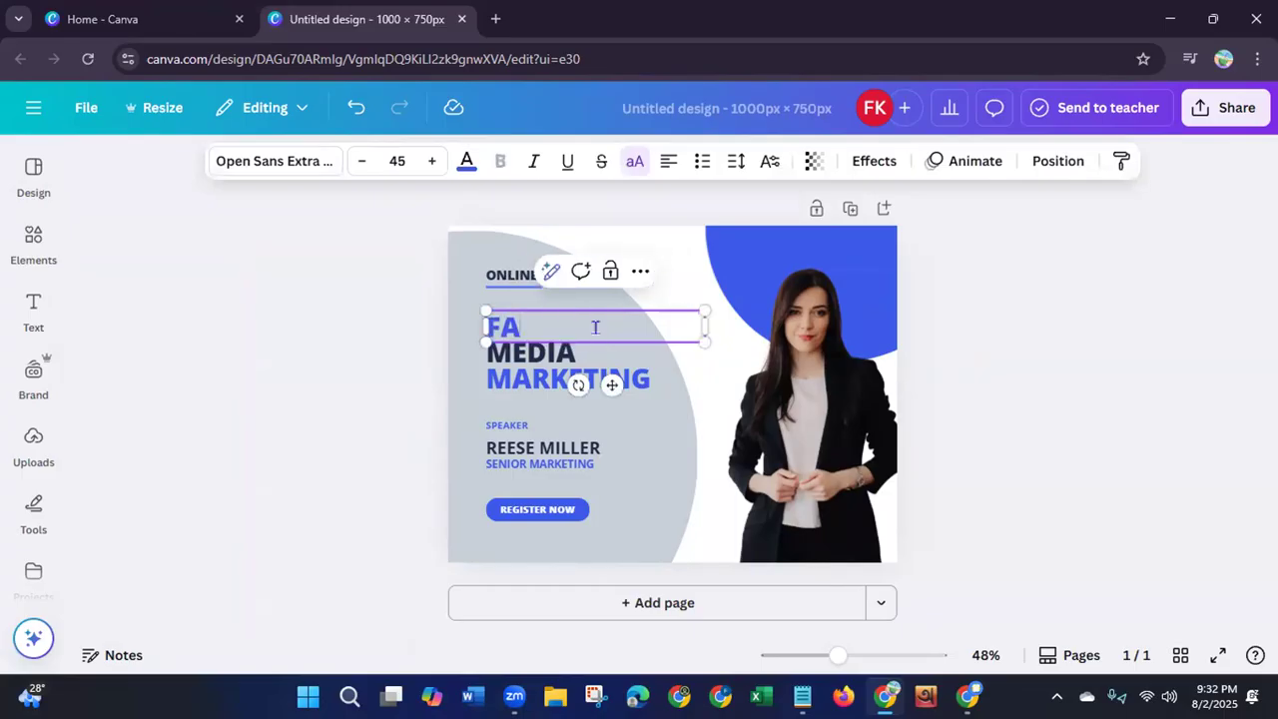
pyautogui.write('CEBOOK')
# Replace the second headline line, MEDIA, with BUSINESS PAGE.
pyautogui.click(584, 357)
pyautogui.doubleClick(580, 349)
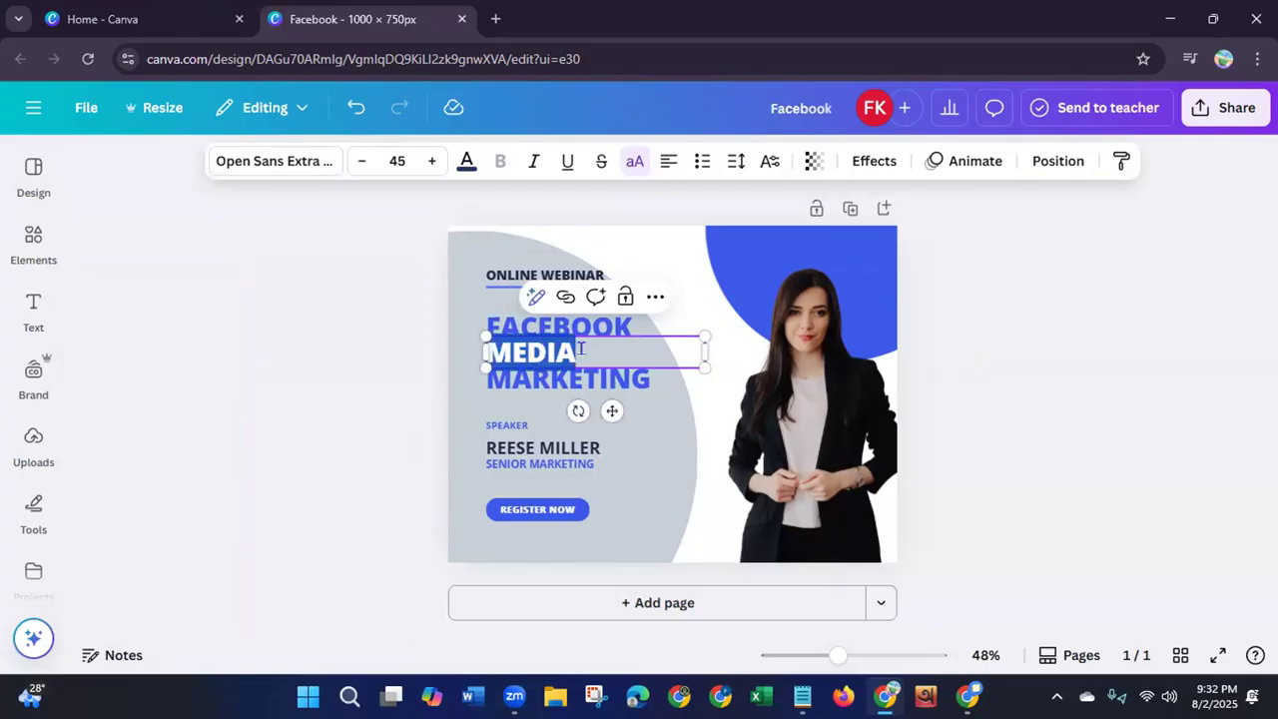
pyautogui.press('BackSpace')
pyautogui.write('BUSINESS')
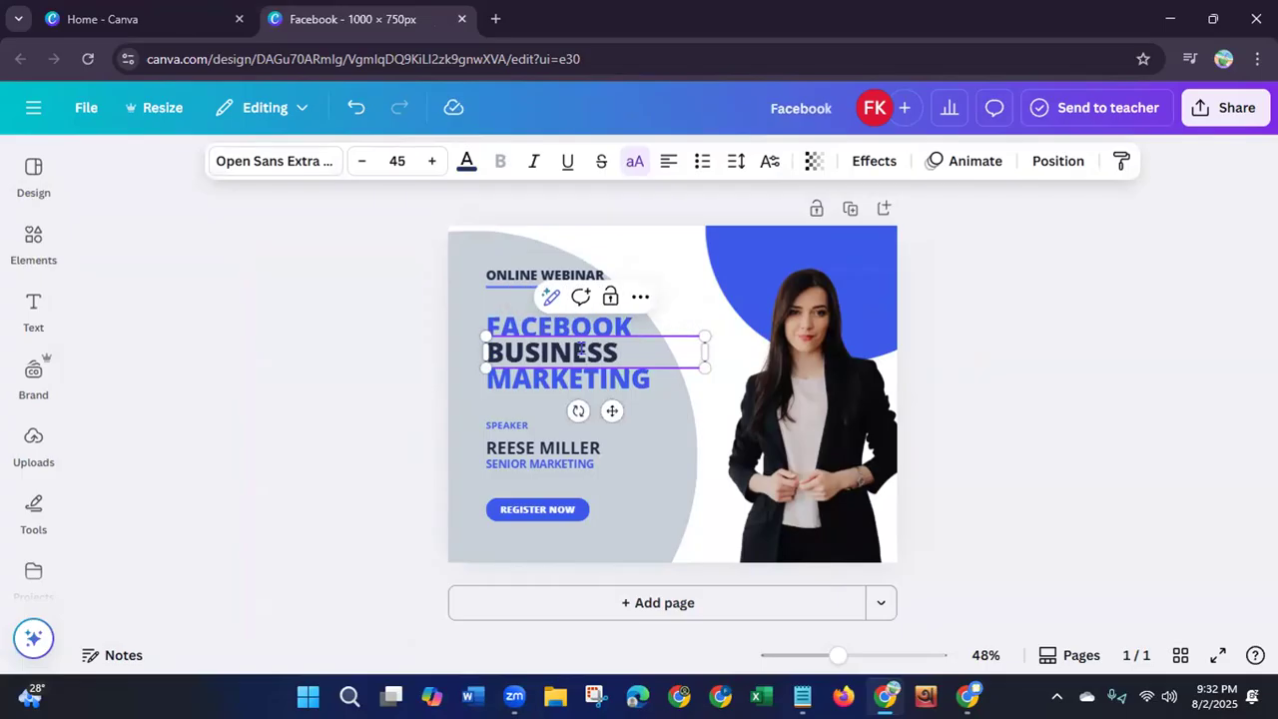
pyautogui.write(' PAGE')
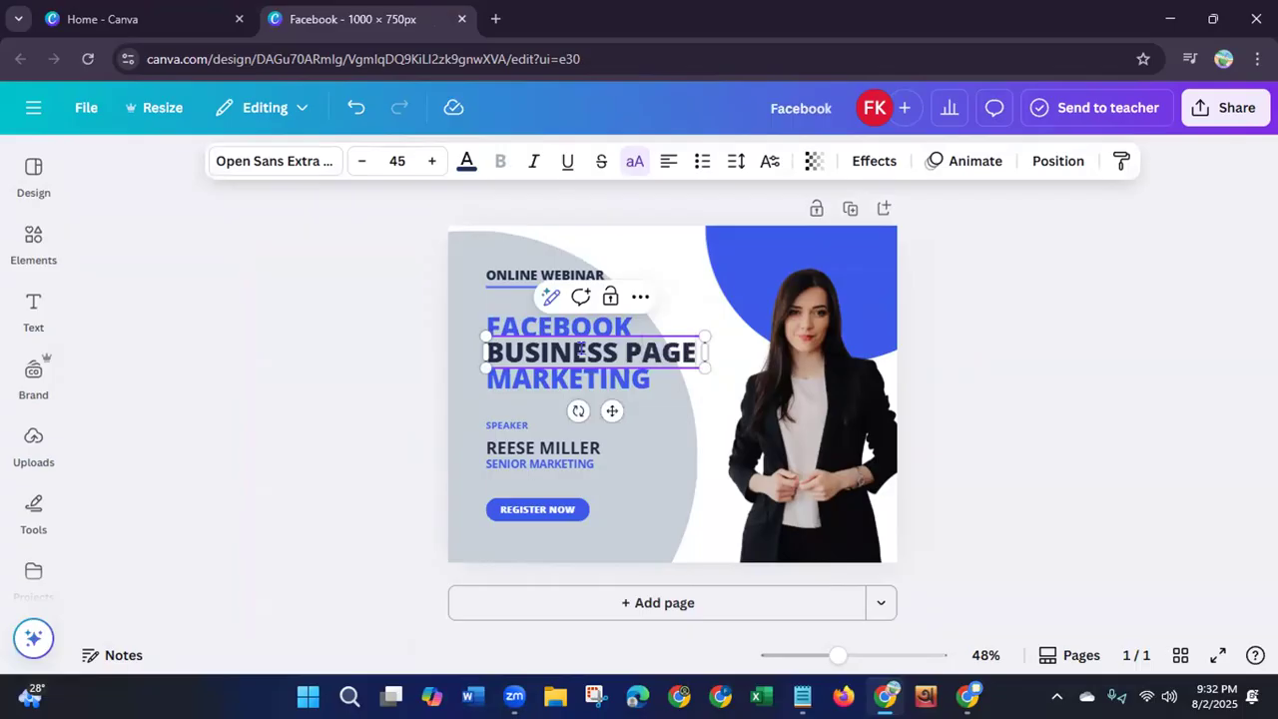
# Replace the third headline line, MARKETING, with SETUP.
pyautogui.click(642, 377)
pyautogui.click(642, 377)
pyautogui.press('BackSpace')
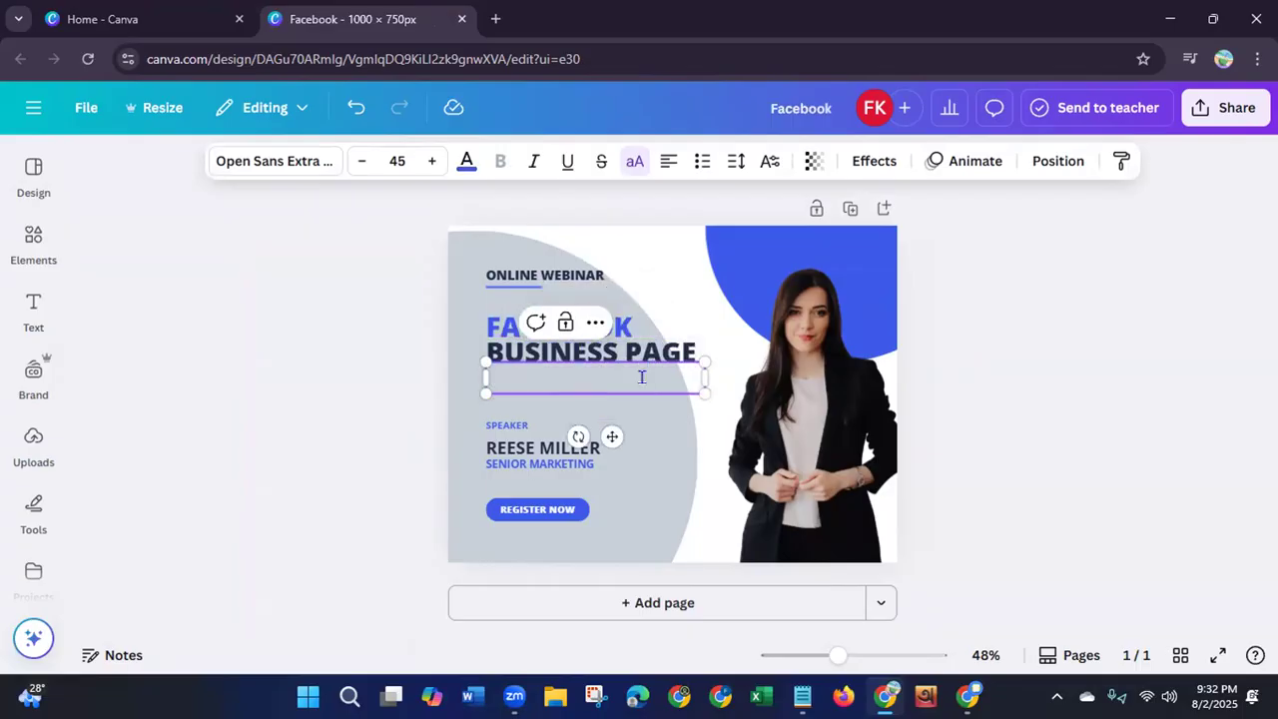
pyautogui.write('SE')
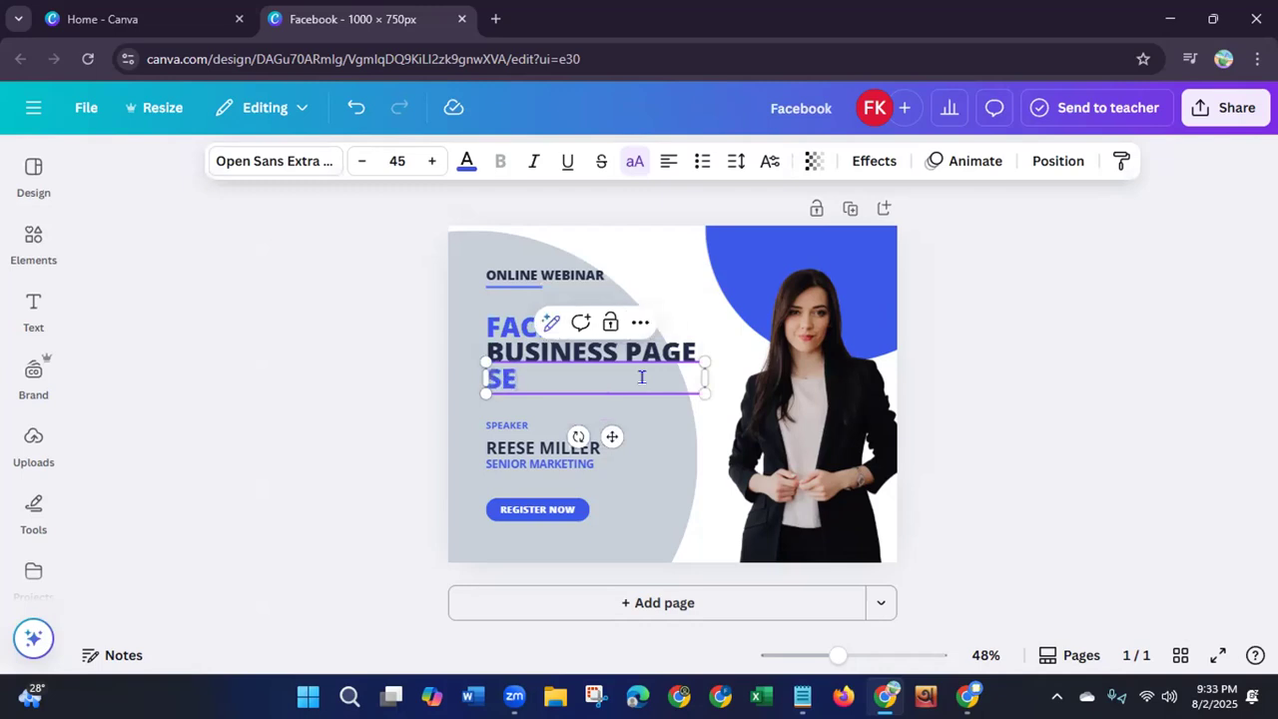
pyautogui.write('TUP')
pyautogui.write('ND')
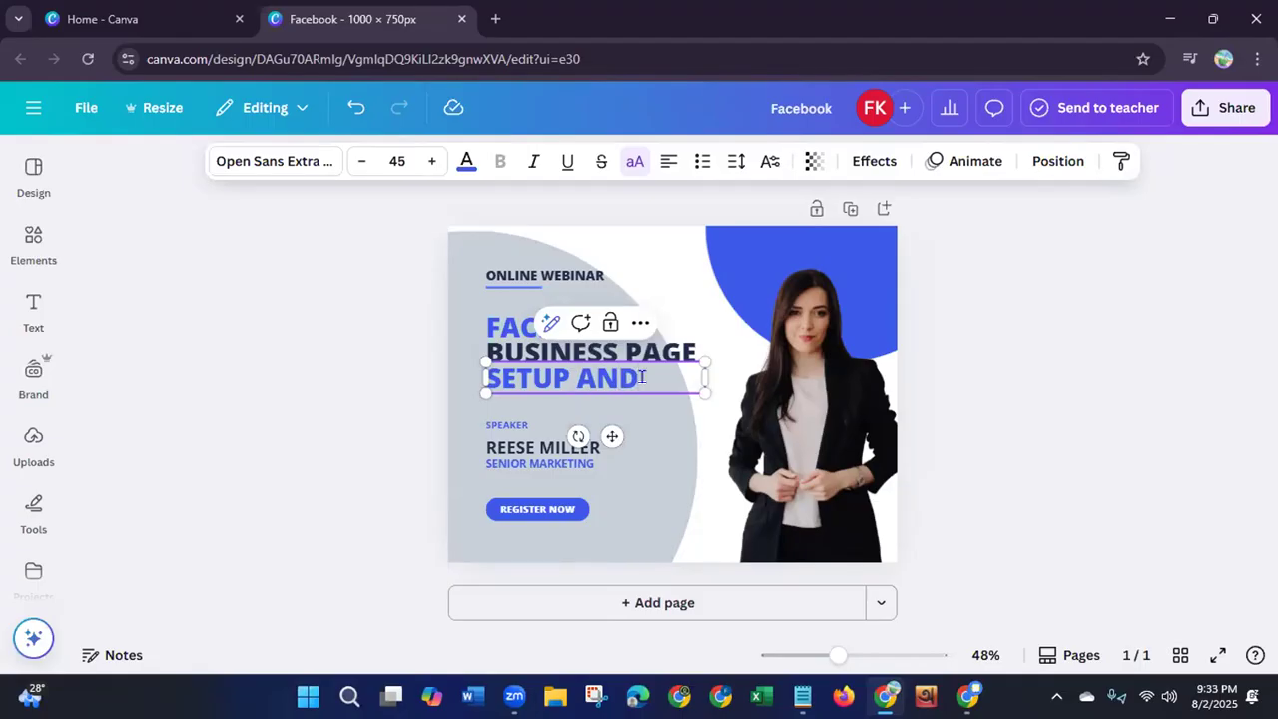
pyautogui.press('BackSpace')
pyautogui.press('BackSpace')
pyautogui.press('BackSpace')
pyautogui.press('BackSpace')
pyautogui.click(365, 374)
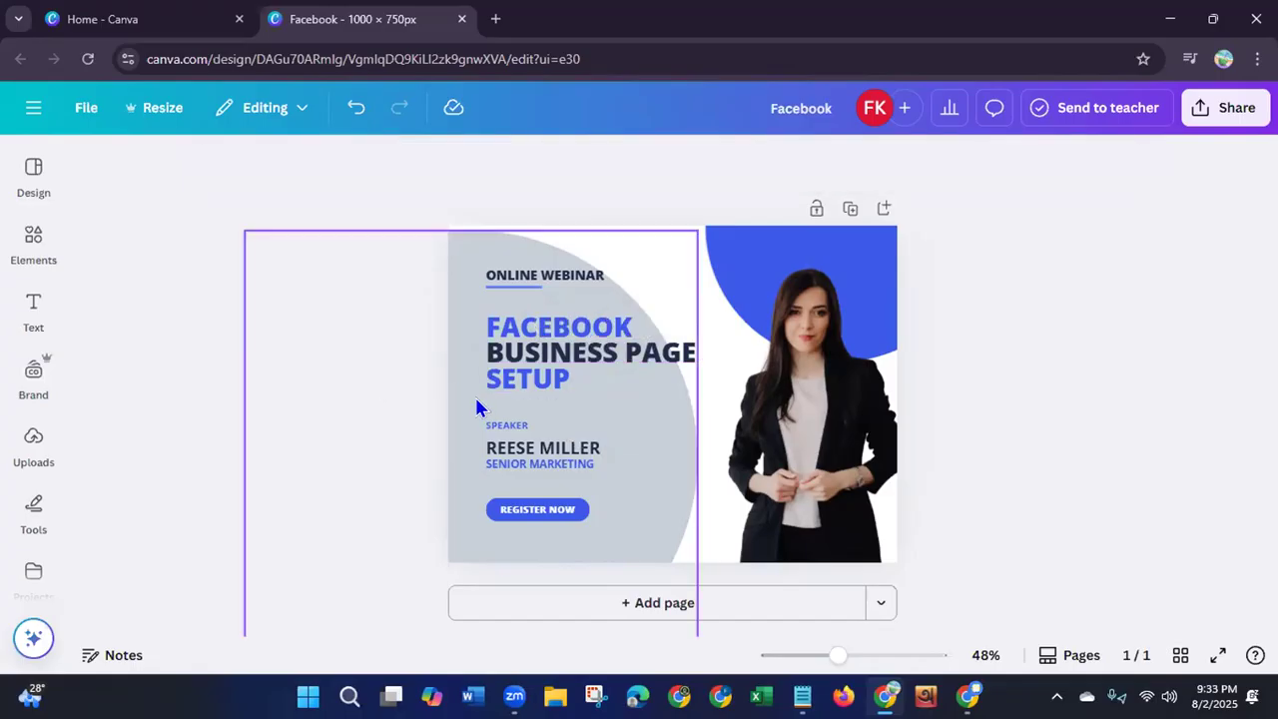
# Delete the SPEAKER label, the speaker's name and the SENIOR MARKETING text below the headline.
pyautogui.click(504, 427)
pyautogui.press('Delete')
pyautogui.click(519, 451)
pyautogui.press('Delete')
pyautogui.click(520, 463)
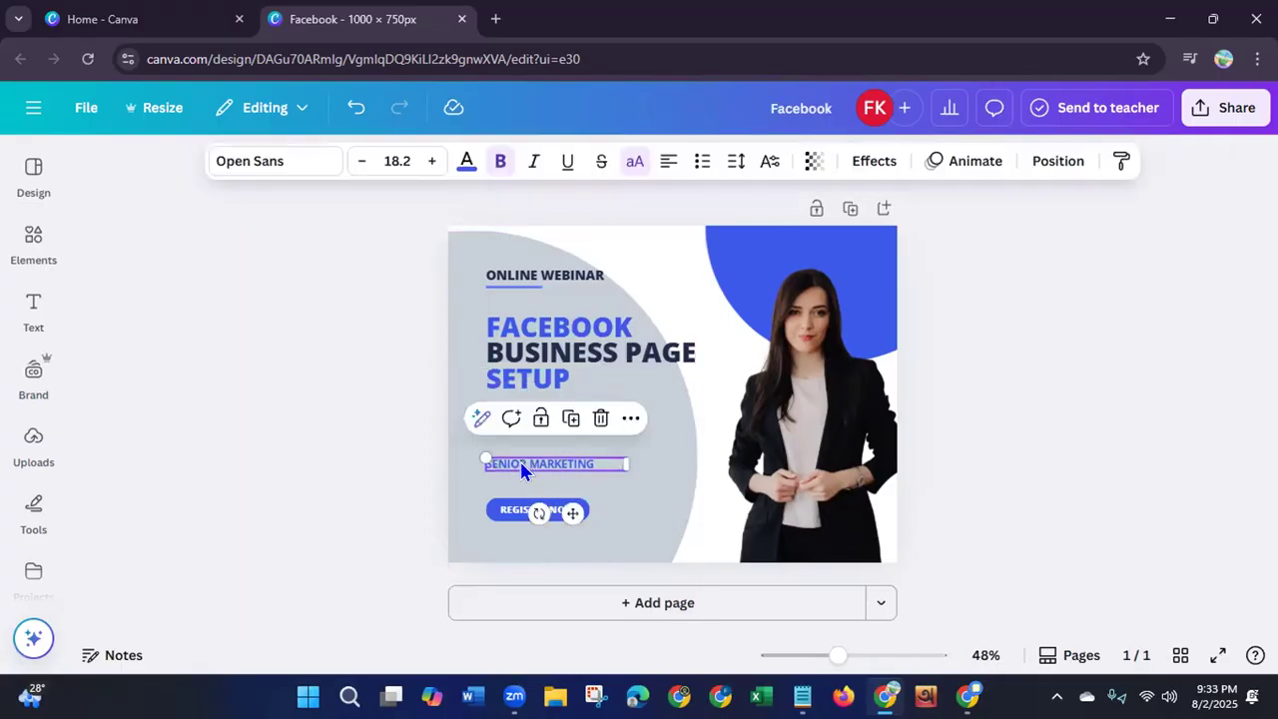
pyautogui.press('Delete')
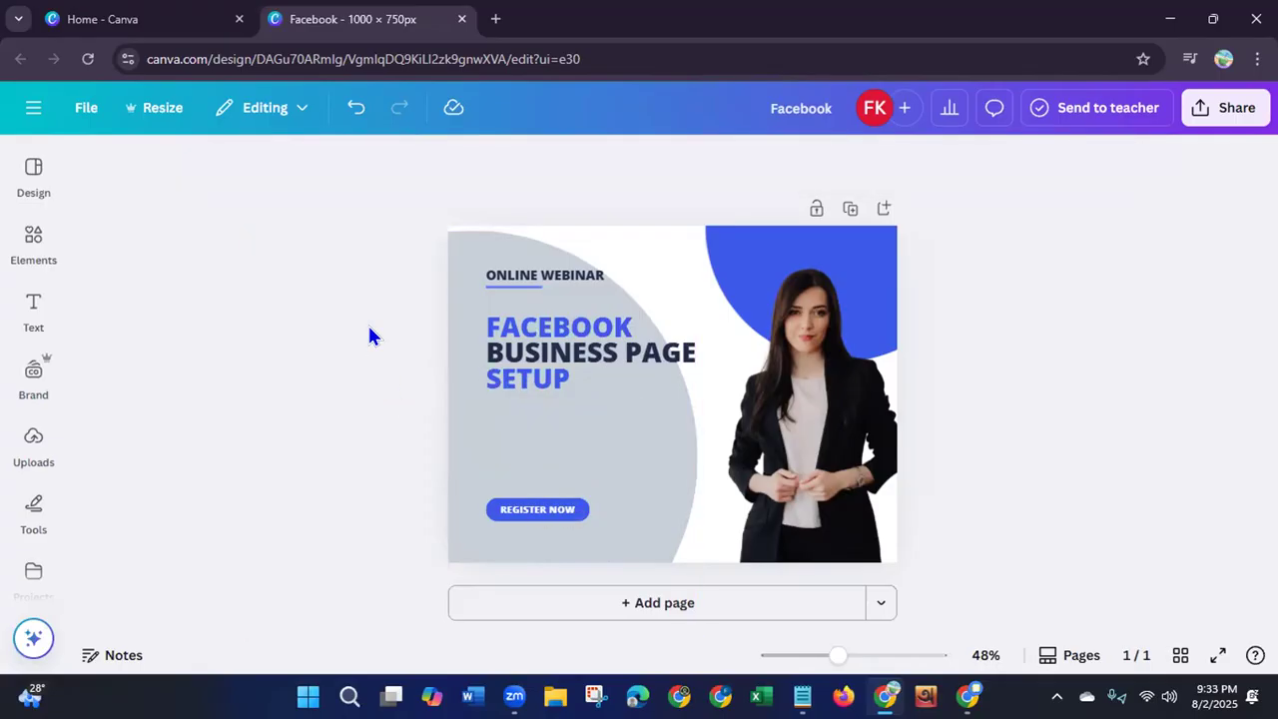
# Move the ONLINE WEBINAR text and its short blue line from above the headline to the space below SETUP.
pyautogui.click(556, 275)
pyautogui.moveTo(606, 315); pyautogui.dragTo(601, 498)
pyautogui.click(520, 288)
pyautogui.moveTo(526, 327); pyautogui.dragTo(525, 458)
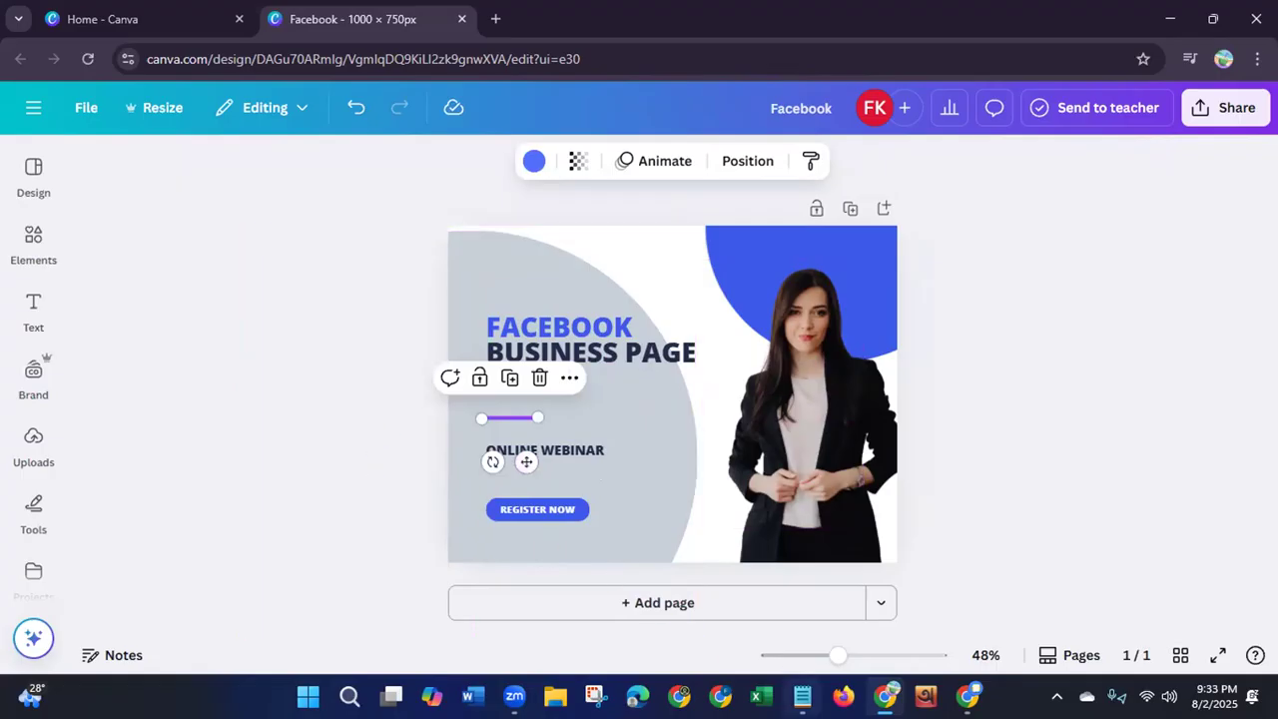
# Switch to Notepad, copy the line "You Will get a fully optimized Facebook business page and social media pages" and return to the design.
pyautogui.click(802, 696)
pyautogui.moveTo(705, 409); pyautogui.dragTo(734, 190)
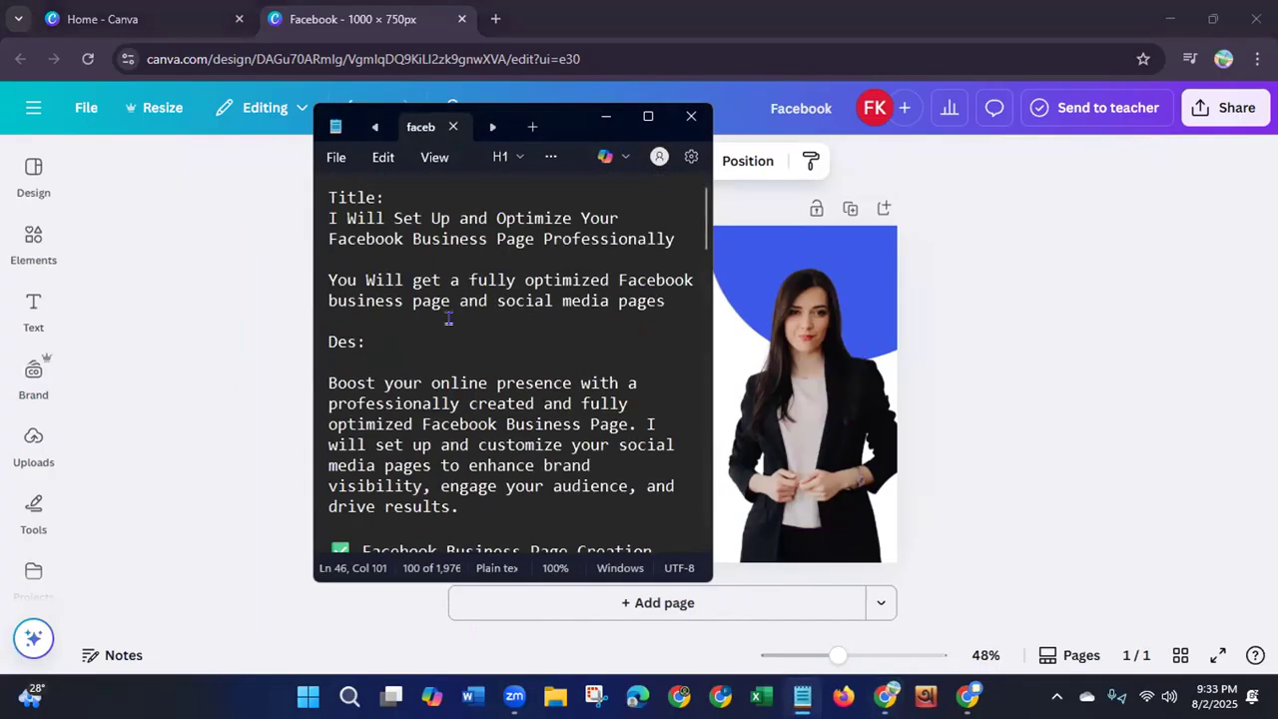
pyautogui.doubleClick(330, 279)
pyautogui.moveTo(422, 271); pyautogui.dragTo(671, 300)
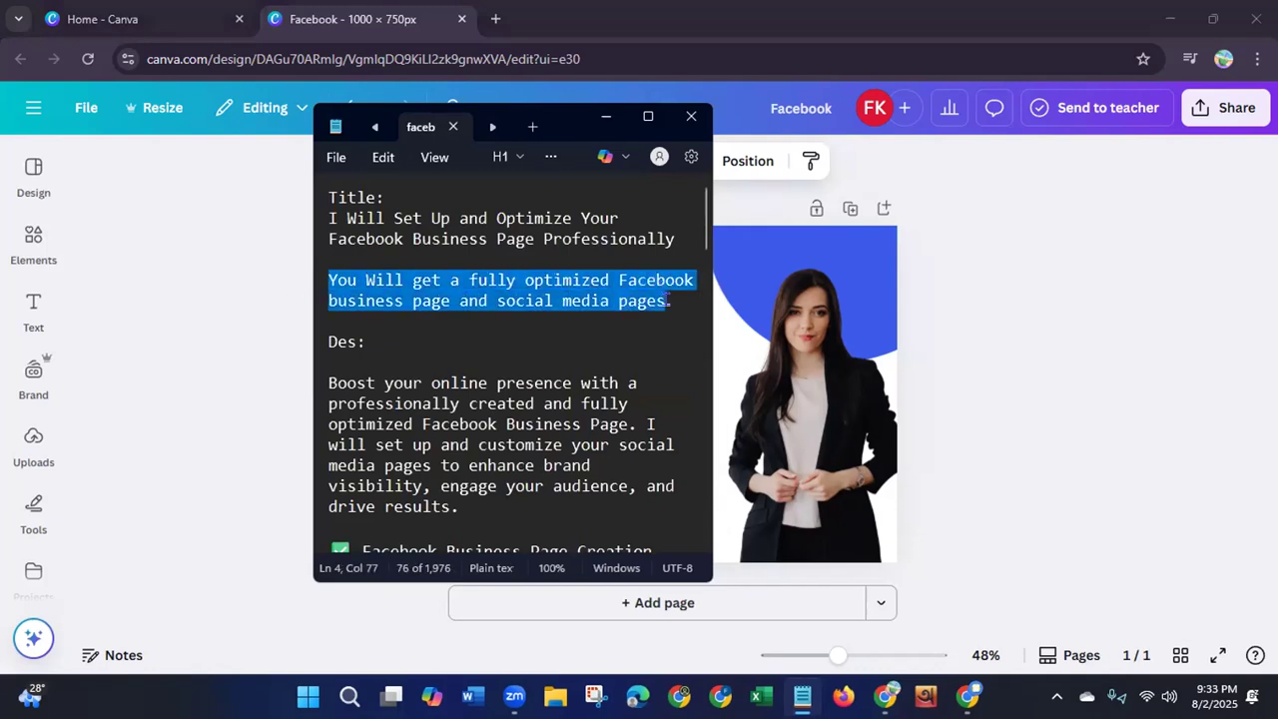
pyautogui.rightClick(621, 309)
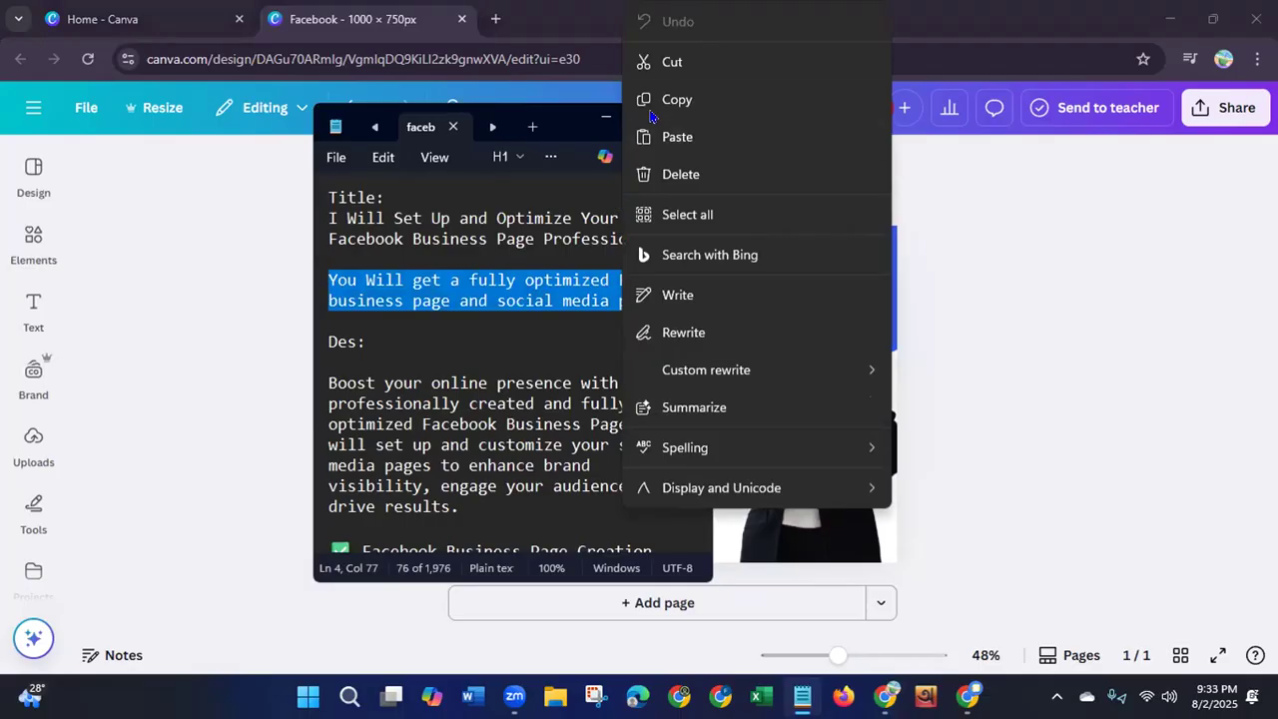
pyautogui.click(600, 140)
pyautogui.click(605, 117)
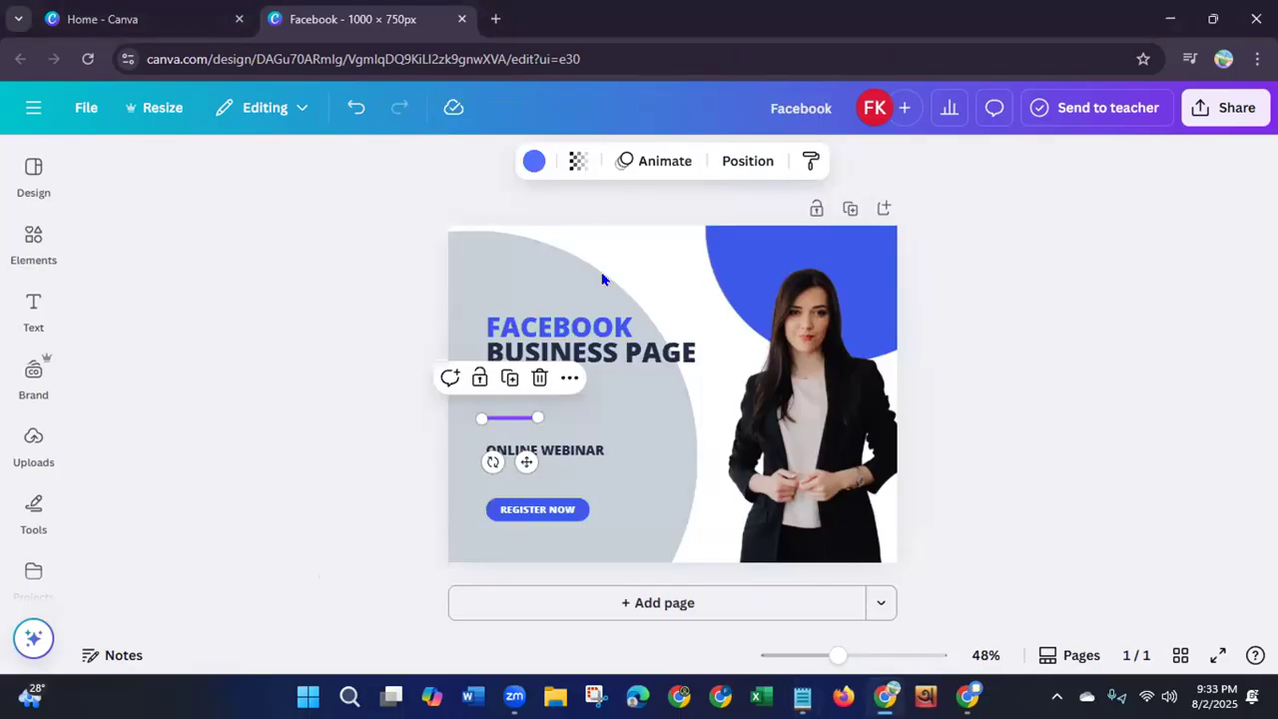
# Replace ONLINE WEBINAR with the copied sentence and move the text block up so it clears the REGISTER NOW button.
pyautogui.click(609, 447)
pyautogui.click(609, 441)
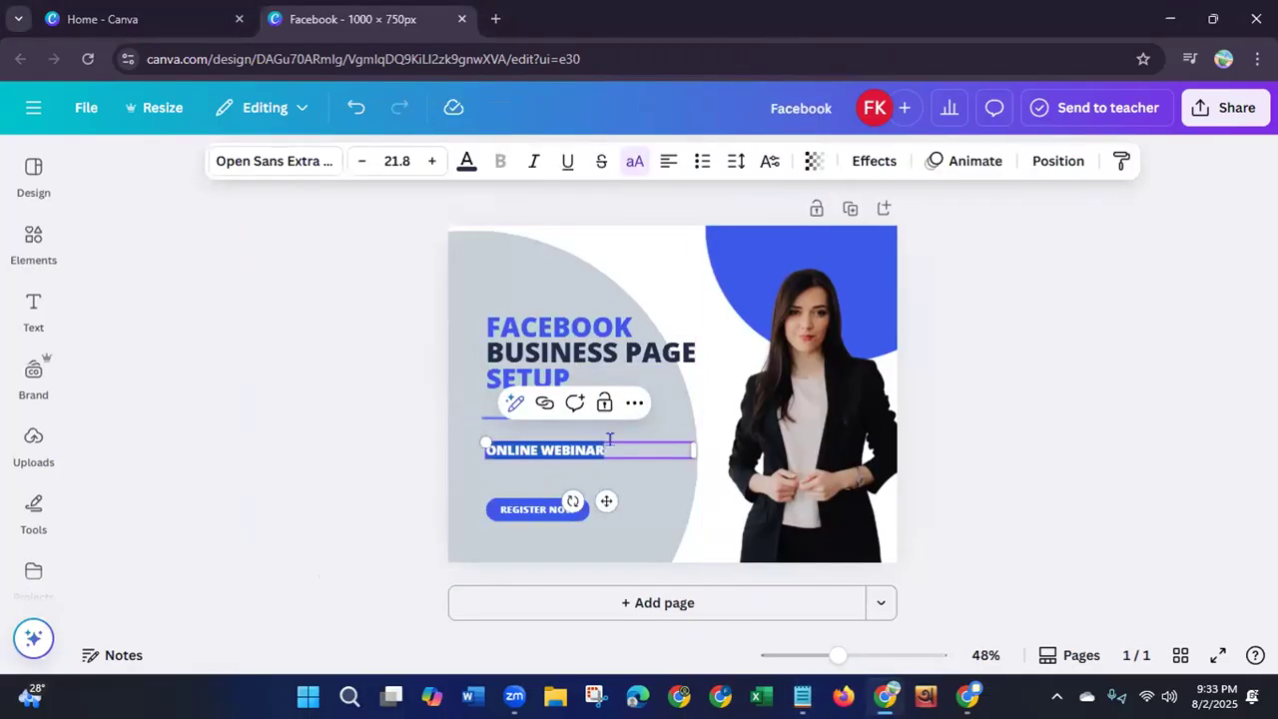
pyautogui.hotkey('ctrl', 'v')
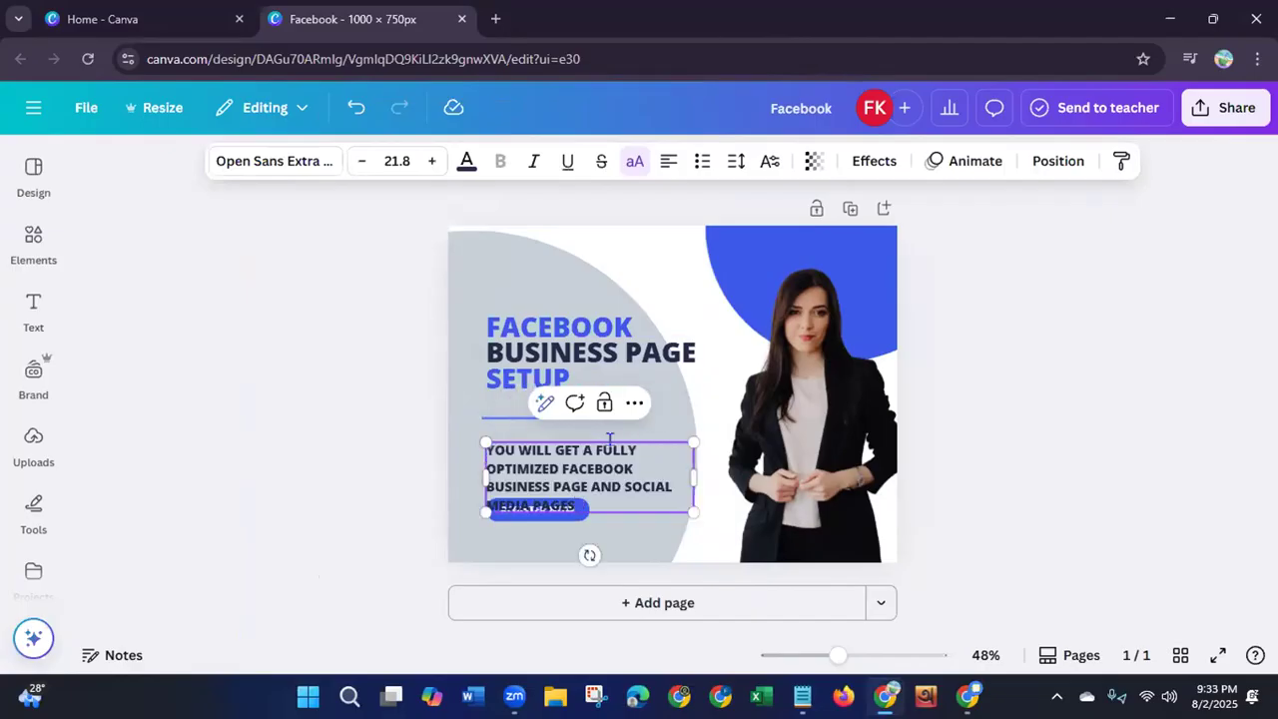
pyautogui.click(360, 450)
pyautogui.click(544, 487)
pyautogui.moveTo(544, 486); pyautogui.dragTo(536, 463)
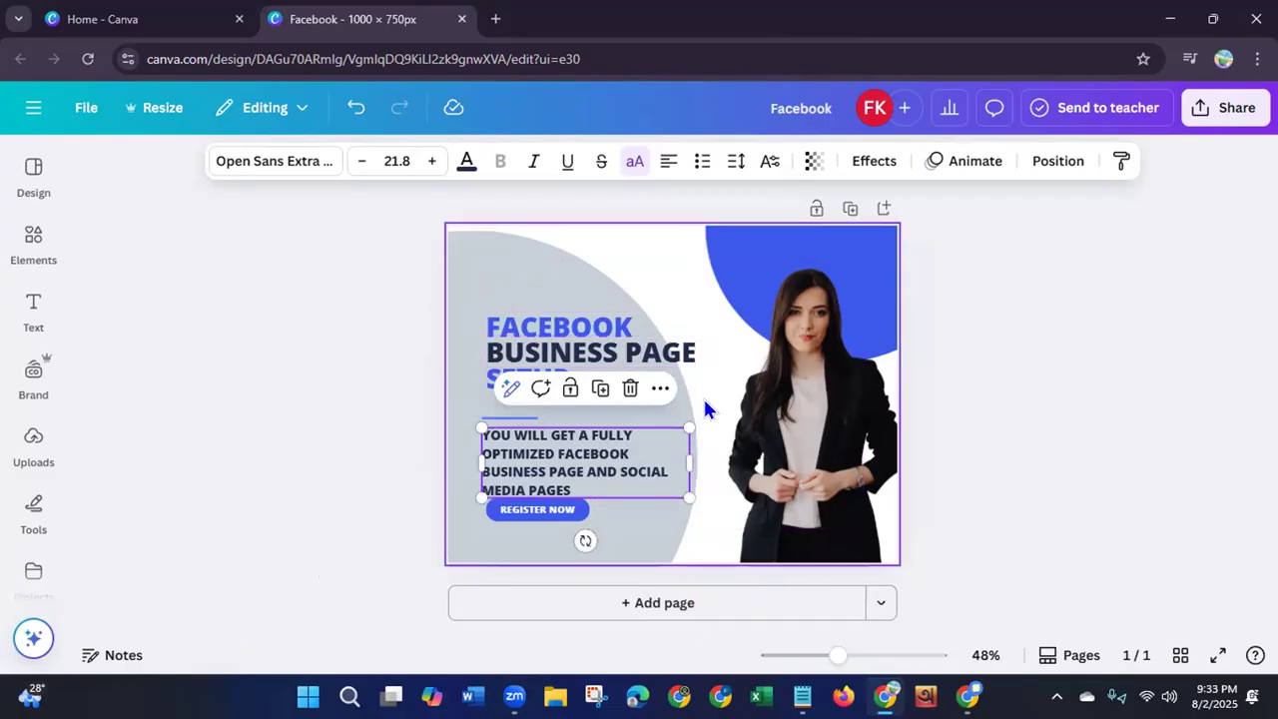
# Move the FACEBOOK headline line up, with BUSINESS PAGE and SETUP raised beneath it to spread out the three lines.
pyautogui.click(566, 329)
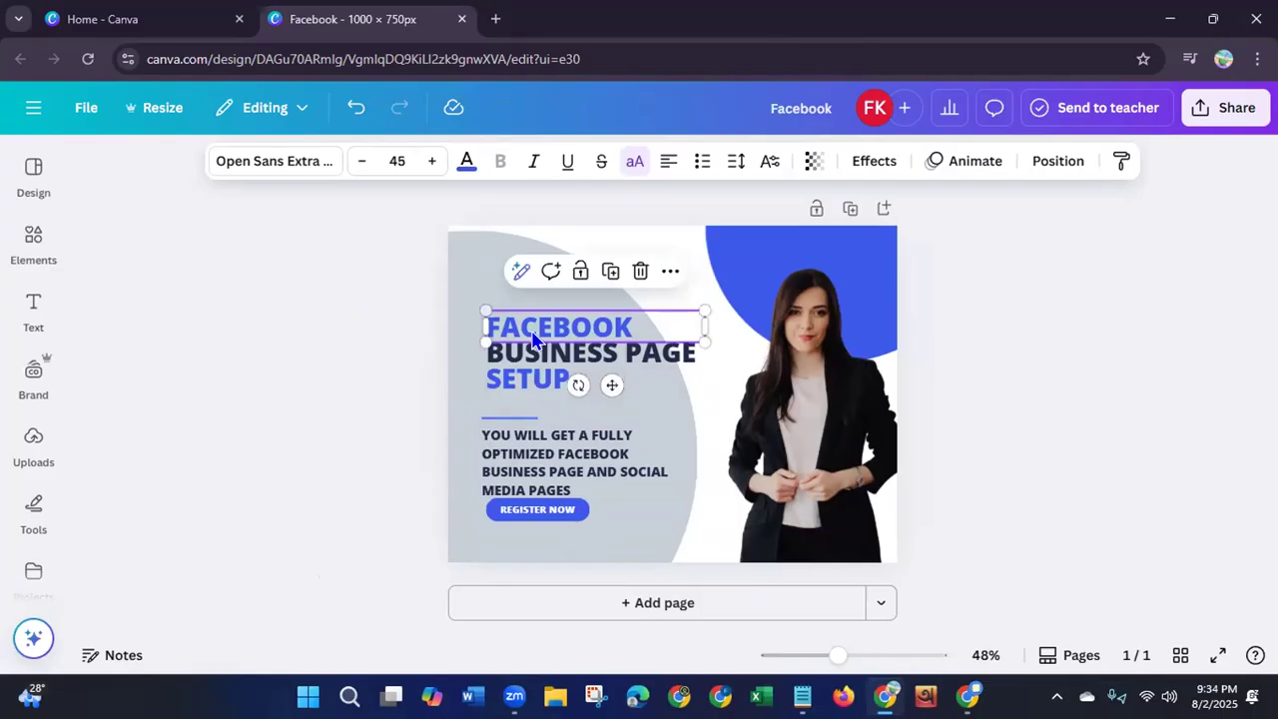
pyautogui.moveTo(609, 383); pyautogui.dragTo(607, 351)
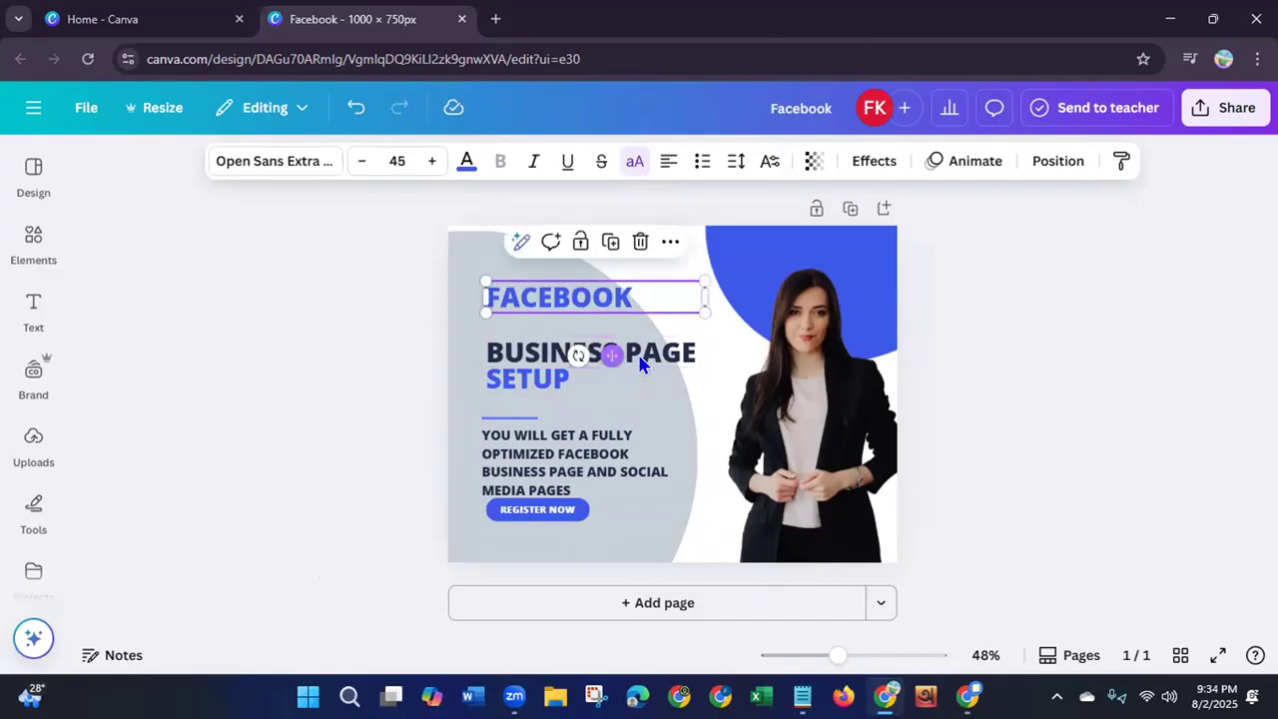
pyautogui.click(639, 362)
pyautogui.moveTo(608, 407); pyautogui.dragTo(525, 364)
# Align the left edges of FACEBOOK and SETUP with BUSINESS PAGE, and nudge BUSINESS PAGE slightly down to even the line spacing.
pyautogui.click(512, 297)
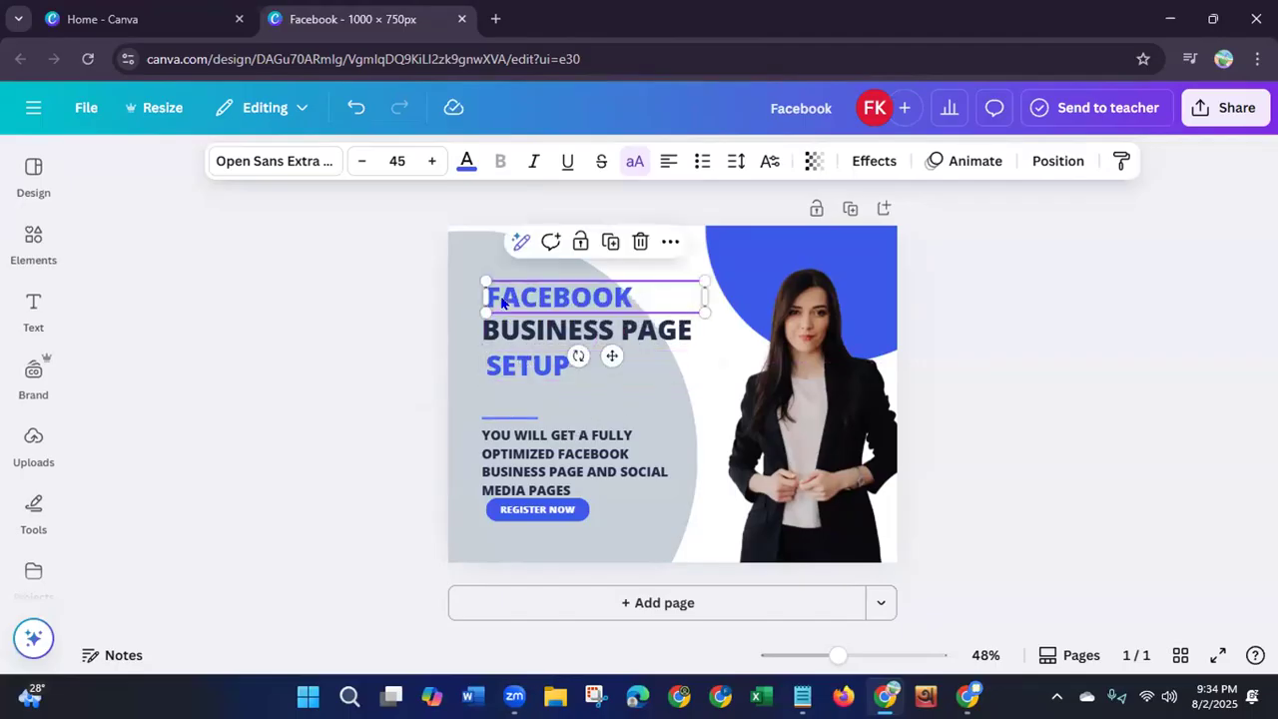
pyautogui.moveTo(514, 297); pyautogui.dragTo(508, 287)
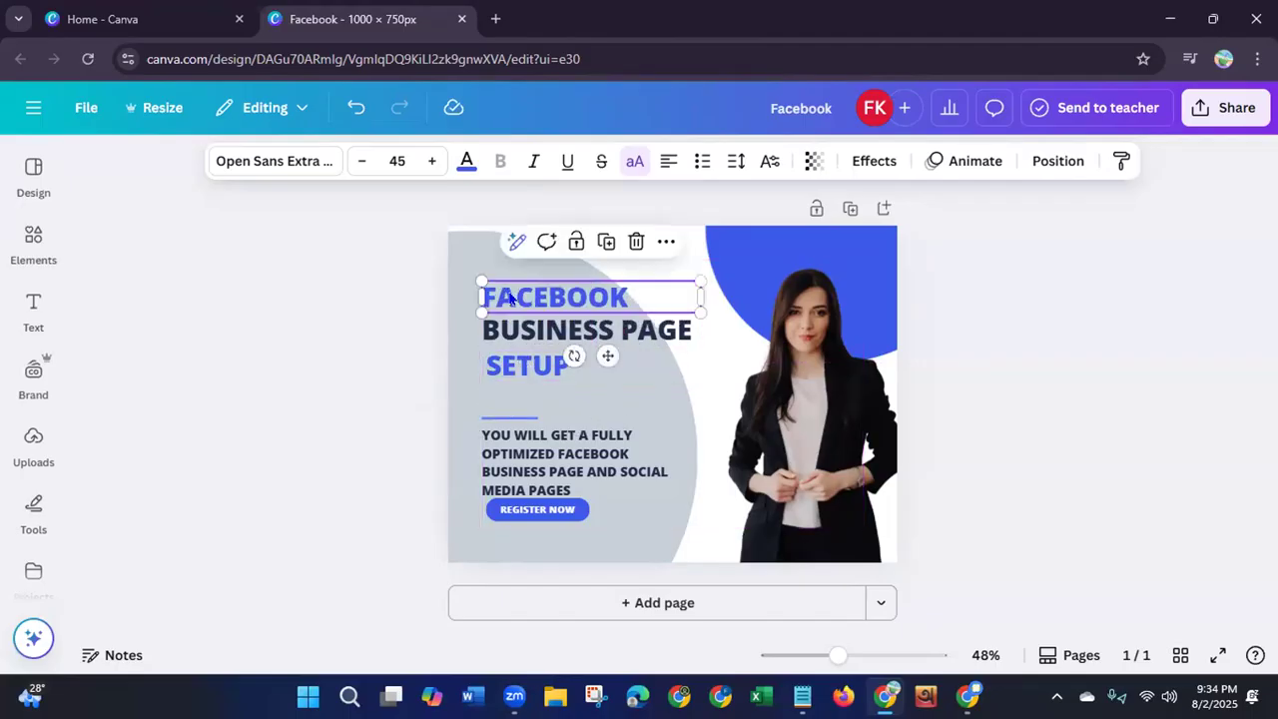
pyautogui.click(512, 368)
pyautogui.moveTo(512, 369)
pyautogui.mouseDown()
pyautogui.moveTo(505, 358)
pyautogui.moveTo(507, 368)
pyautogui.mouseUp()
pyautogui.click(380, 353)
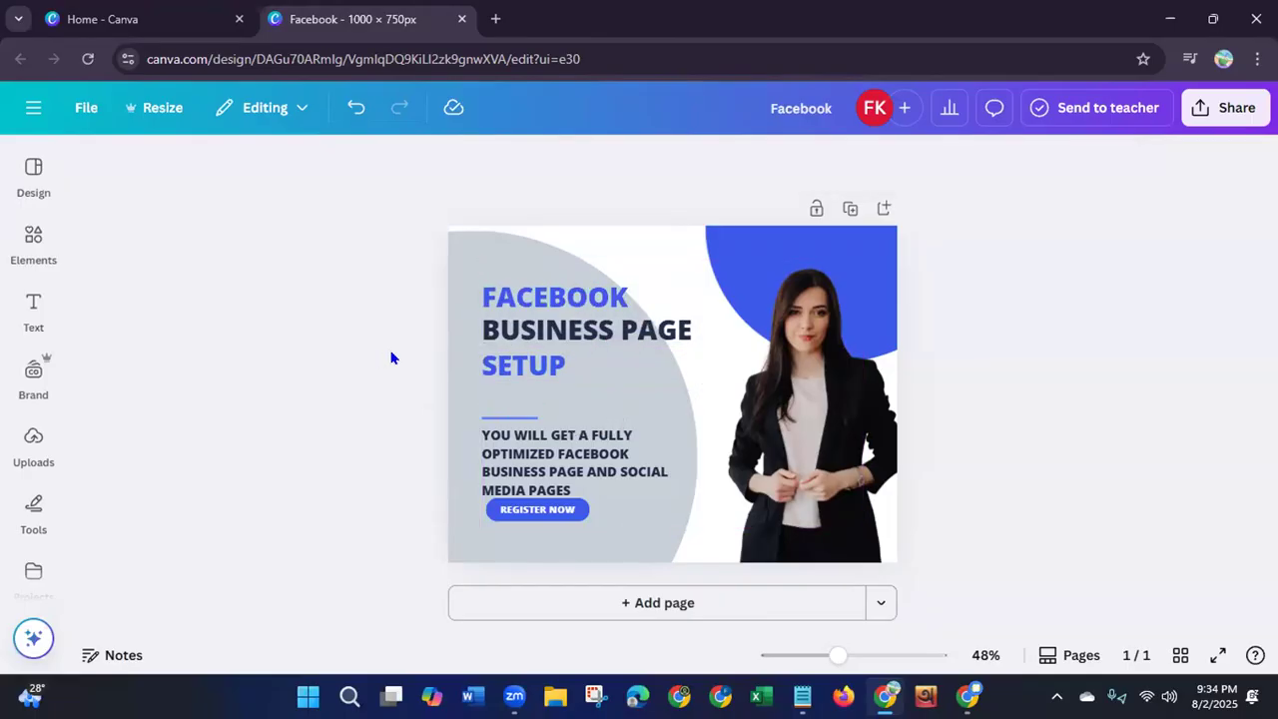
pyautogui.click(509, 330)
pyautogui.moveTo(509, 330)
pyautogui.mouseDown()
pyautogui.moveTo(498, 329)
pyautogui.moveTo(508, 329)
pyautogui.mouseUp()
pyautogui.click(390, 428)
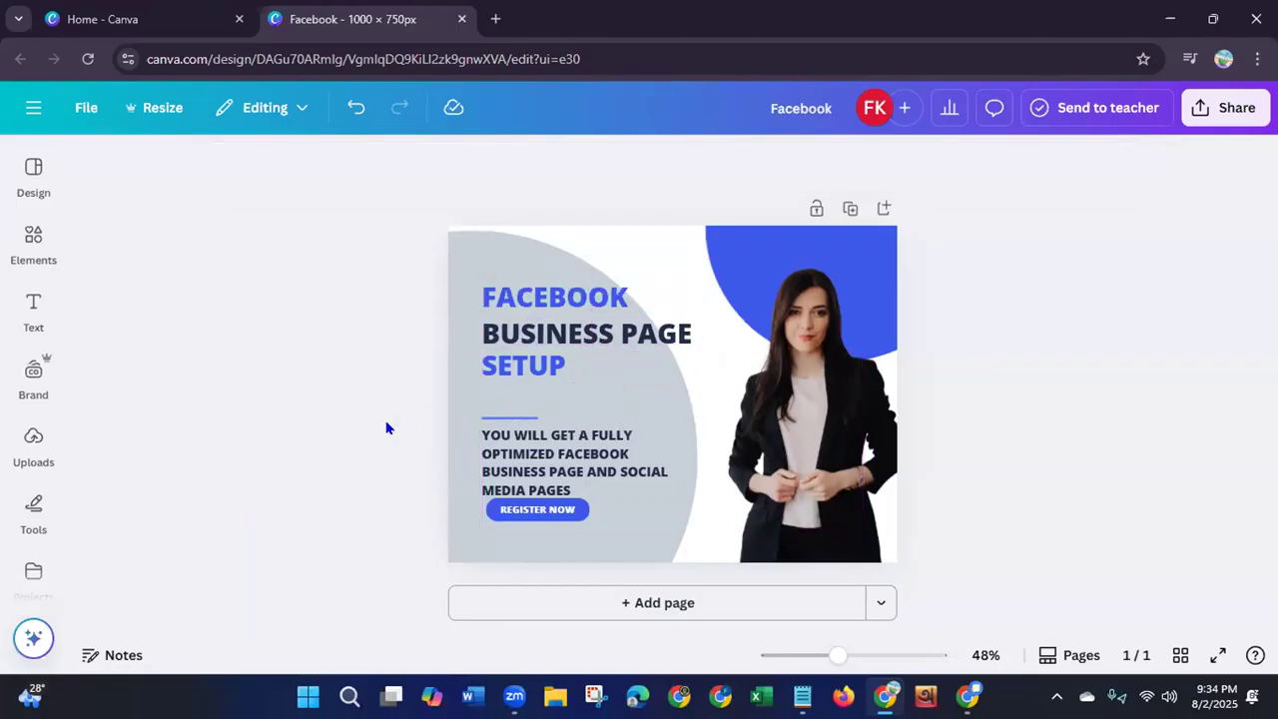
# Move the short blue line up directly under SETUP and raise the description text to leave a gap above the REGISTER NOW button.
pyautogui.click(504, 421)
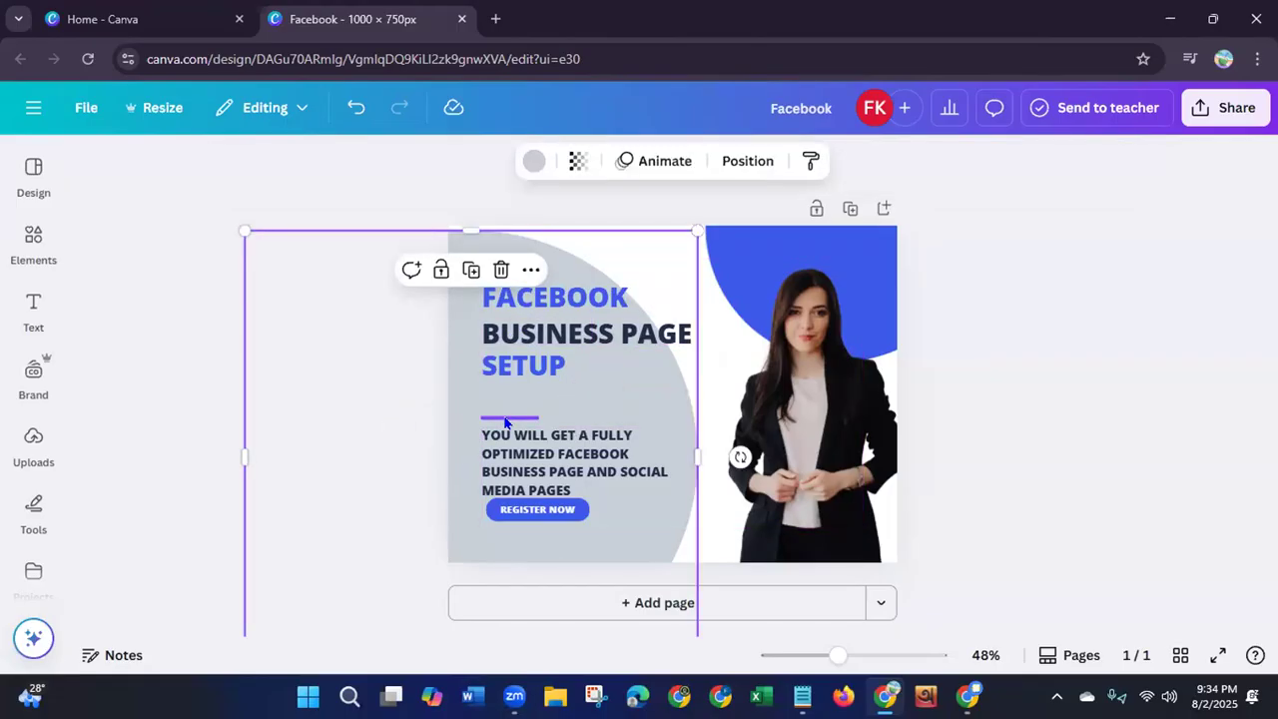
pyautogui.click(504, 421)
pyautogui.moveTo(519, 462); pyautogui.dragTo(507, 434)
pyautogui.click(376, 411)
pyautogui.click(510, 461)
pyautogui.click(347, 509)
# Change the button text from REGISTER NOW to ORDER NOW.
pyautogui.click(523, 513)
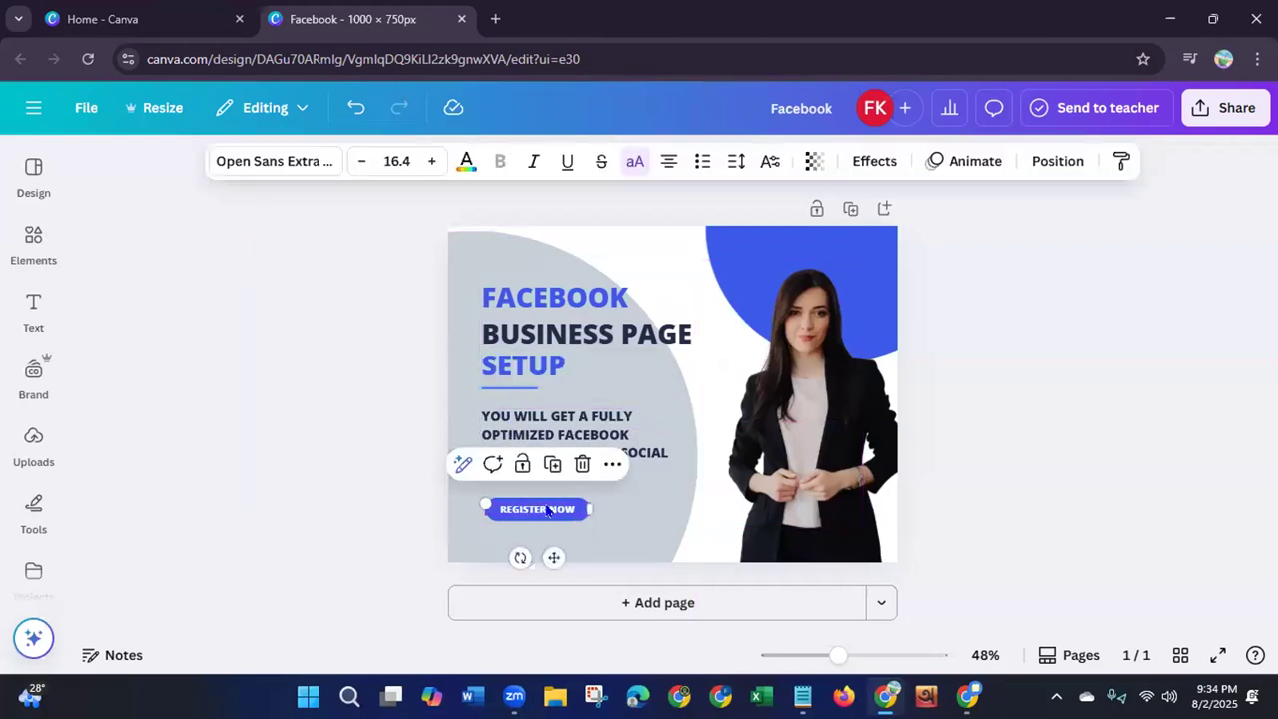
pyautogui.click(547, 512)
pyautogui.moveTo(540, 509); pyautogui.dragTo(488, 503)
pyautogui.press('BackSpace')
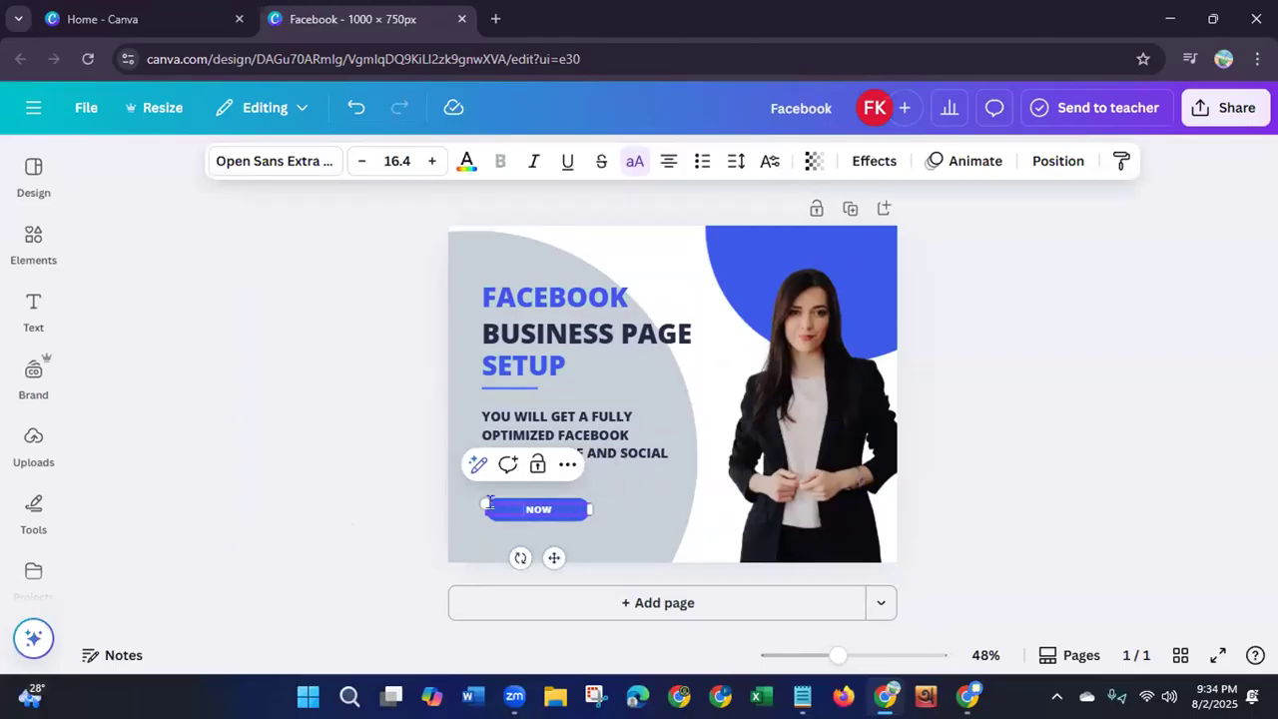
pyautogui.write('ORDER')
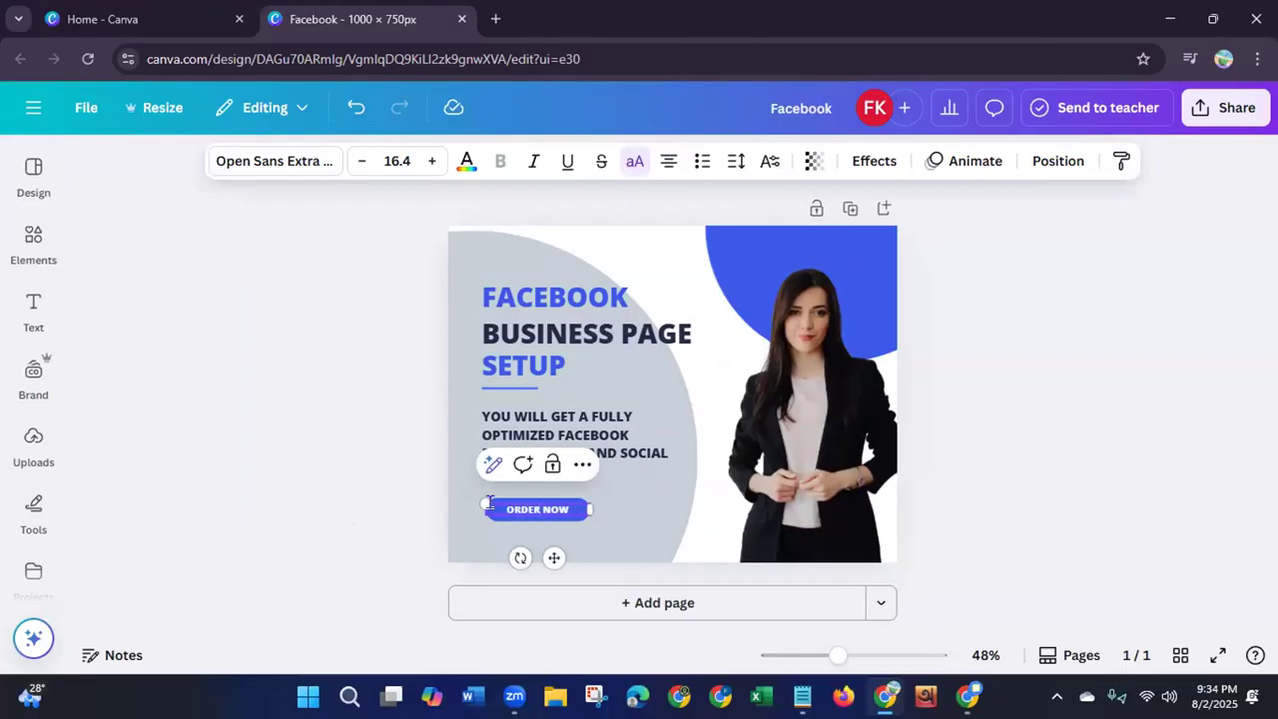
pyautogui.click(332, 420)
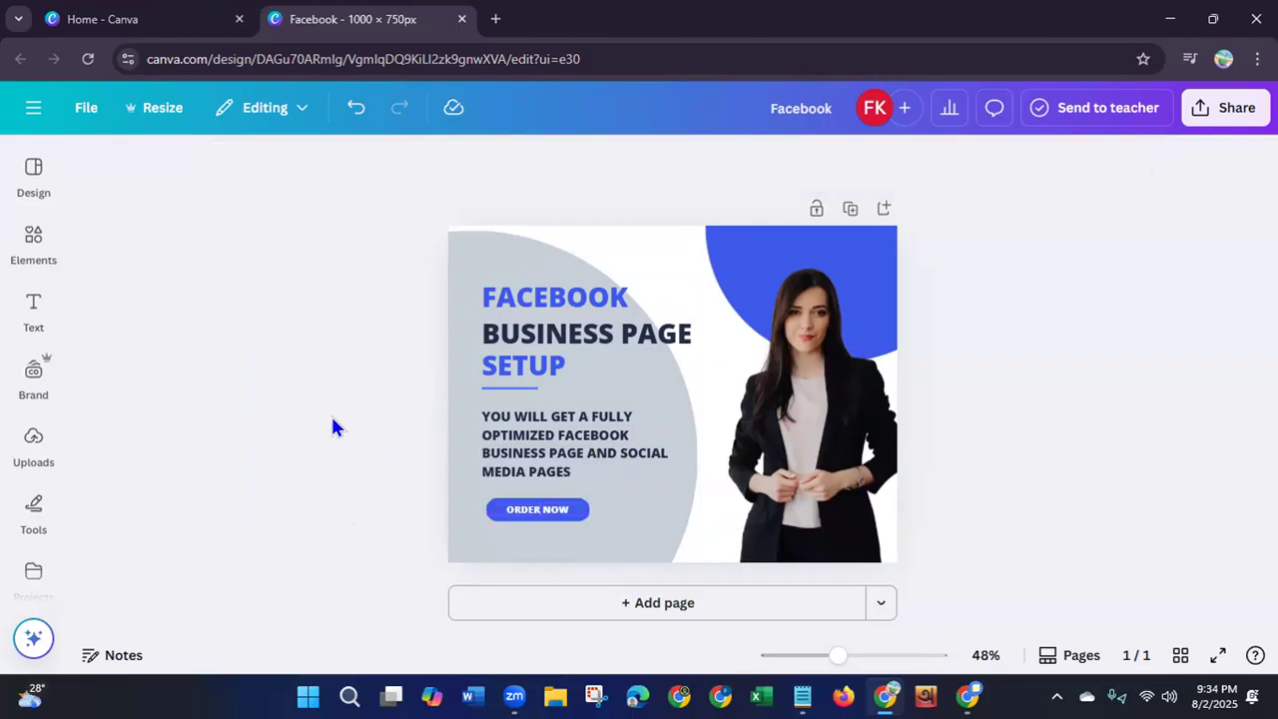
# Shift the large grey circle slightly up and to the right so it backs the whole headline.
pyautogui.click(468, 283)
pyautogui.moveTo(316, 411); pyautogui.dragTo(325, 380)
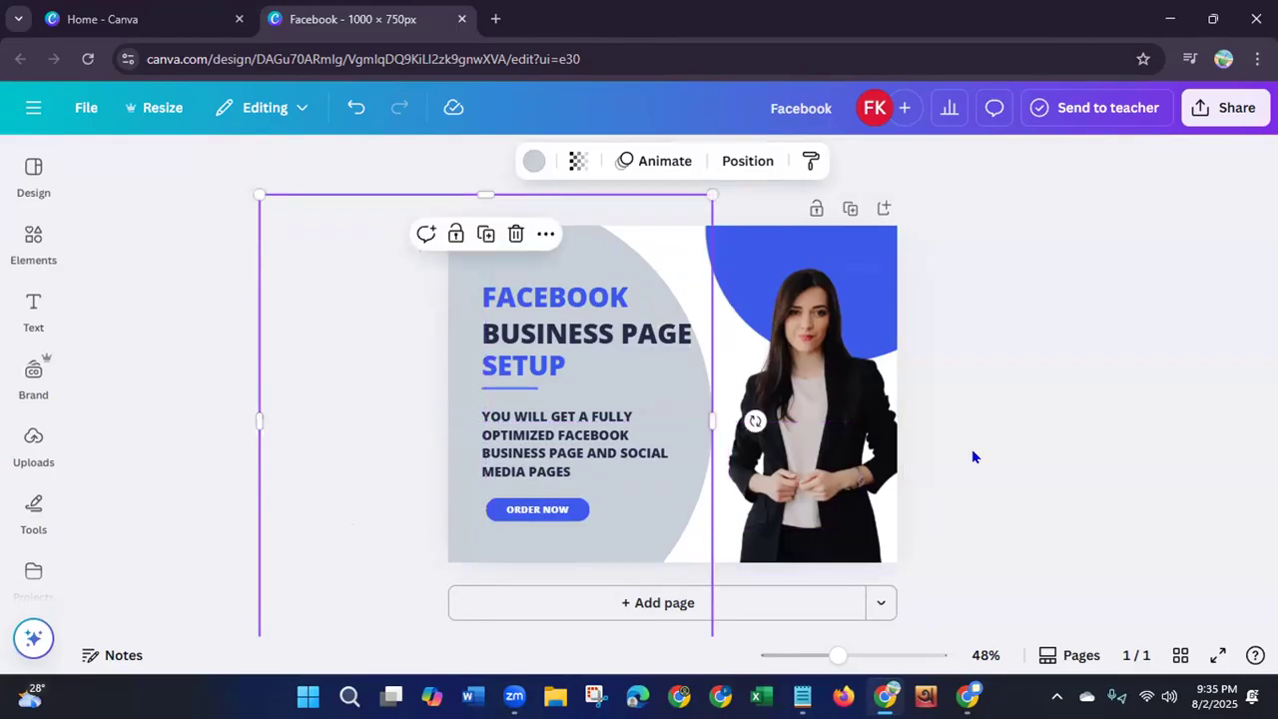
pyautogui.click(974, 451)
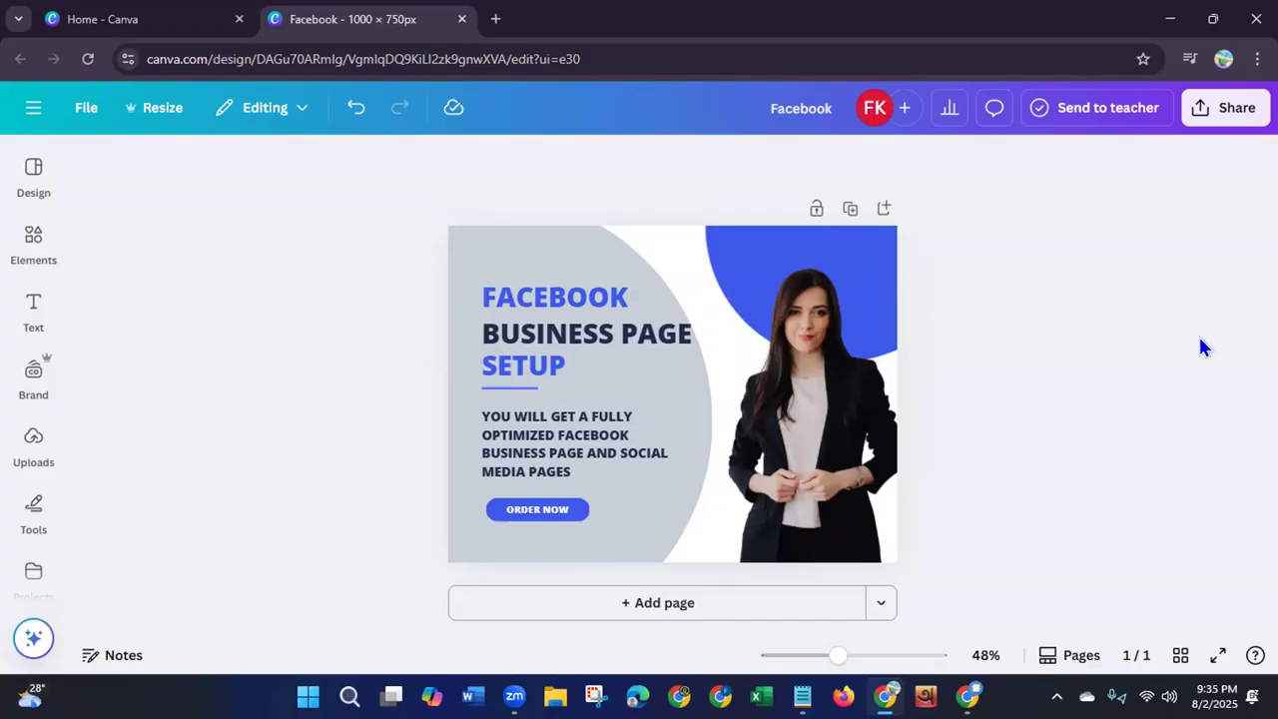
# Copy the description text and rename the design "You Will get a fully optimized Facebook business page and social media pages".
pyautogui.click(516, 447)
pyautogui.rightClick(515, 446)
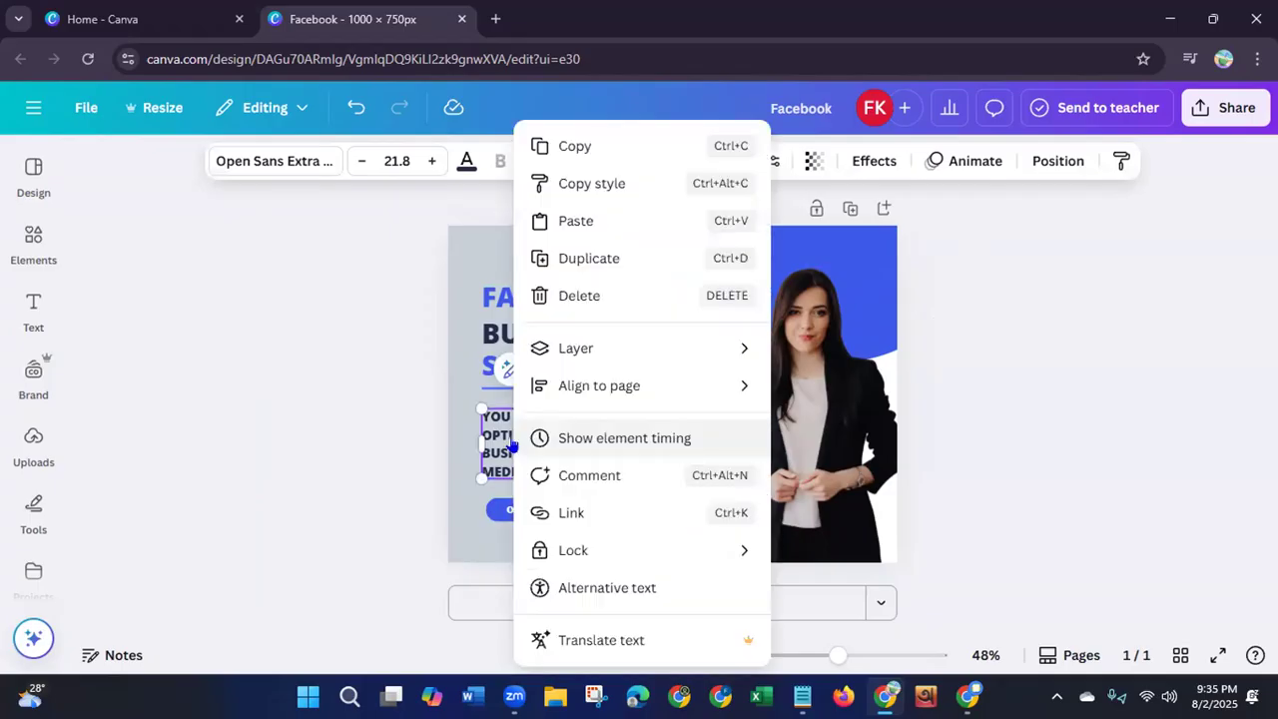
pyautogui.click(562, 146)
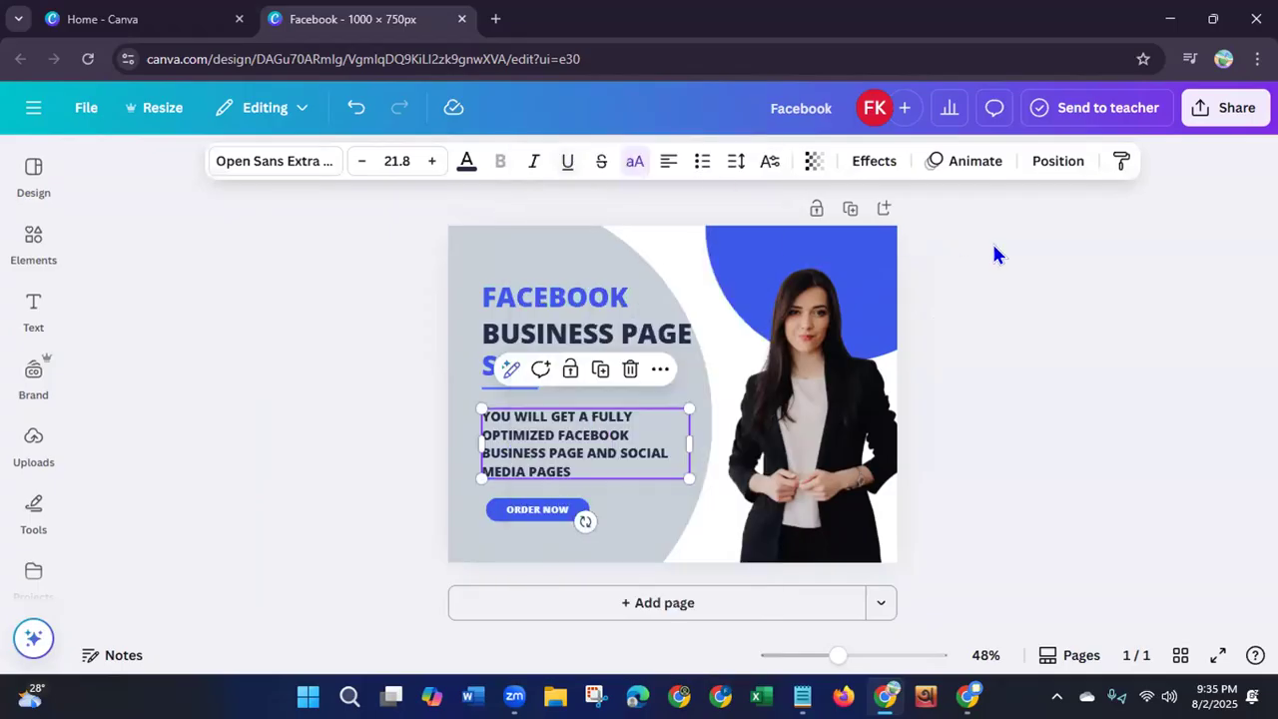
pyautogui.click(1021, 258)
pyautogui.moveTo(844, 108); pyautogui.dragTo(761, 106)
pyautogui.hotkey('ctrl', 'v')
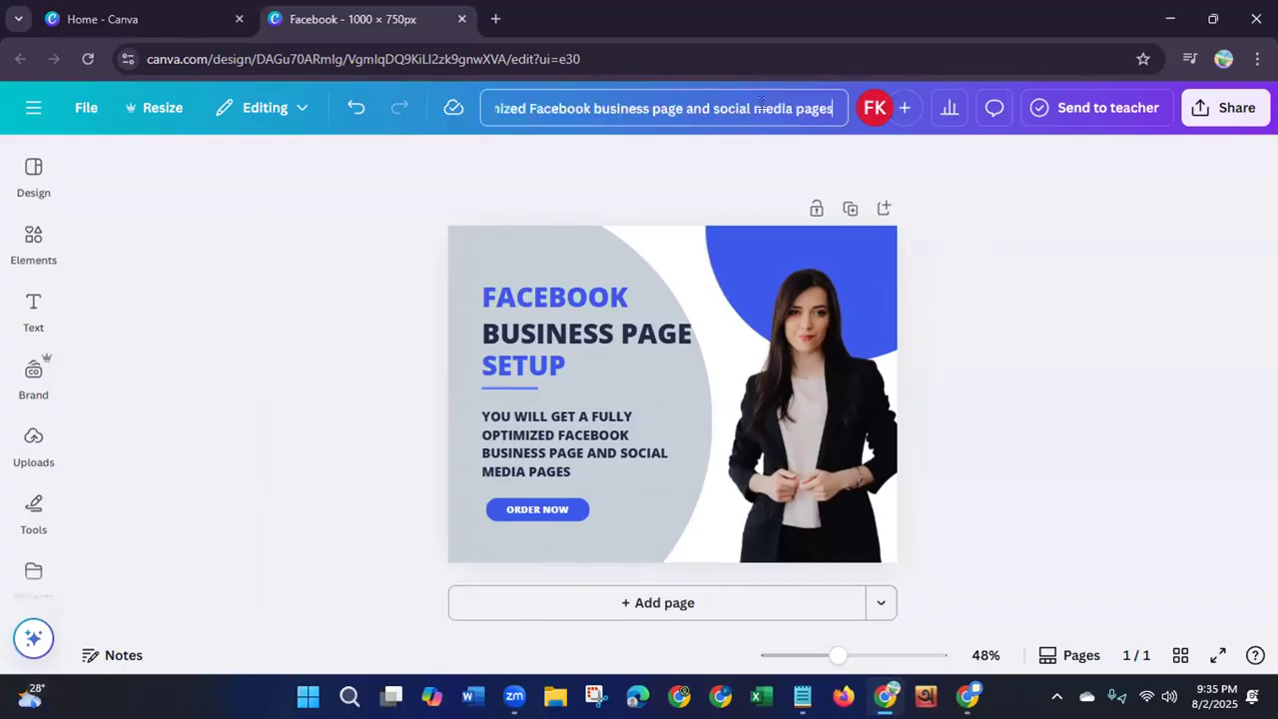
pyautogui.press('Return')
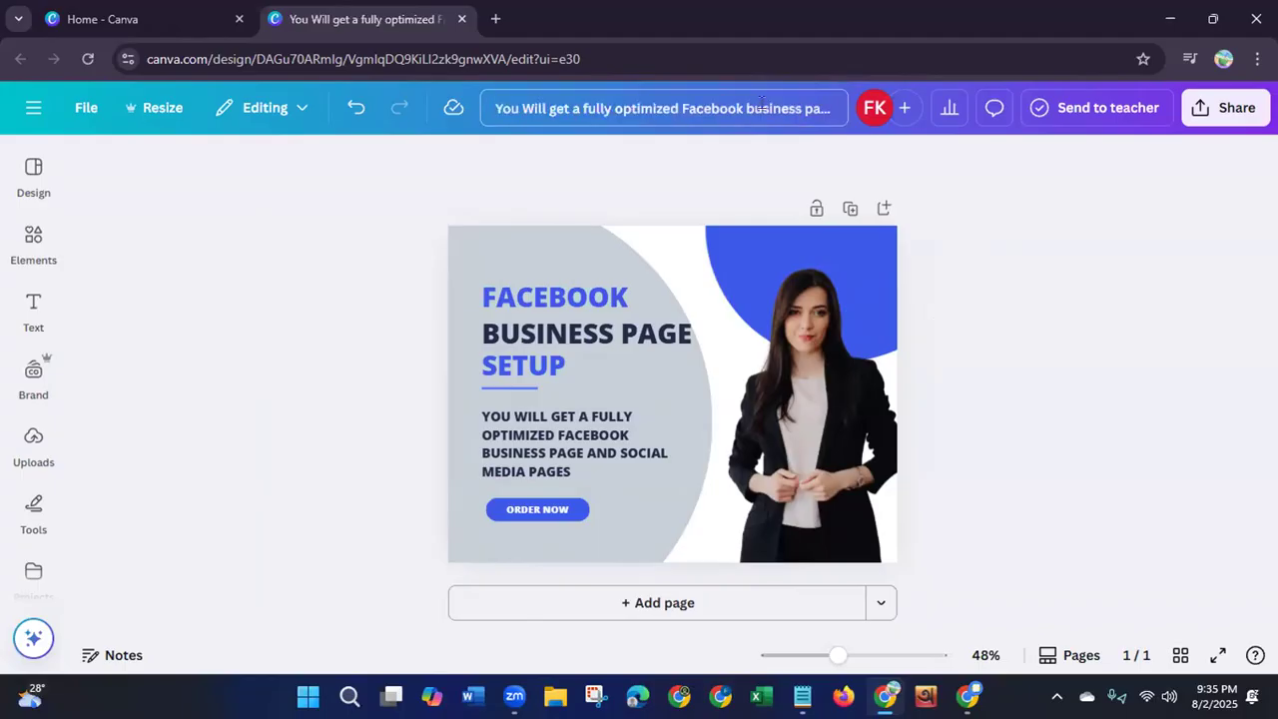
# Download the design as a JPG at 1,000 × 750 px with quality set to 100.
pyautogui.click(1229, 108)
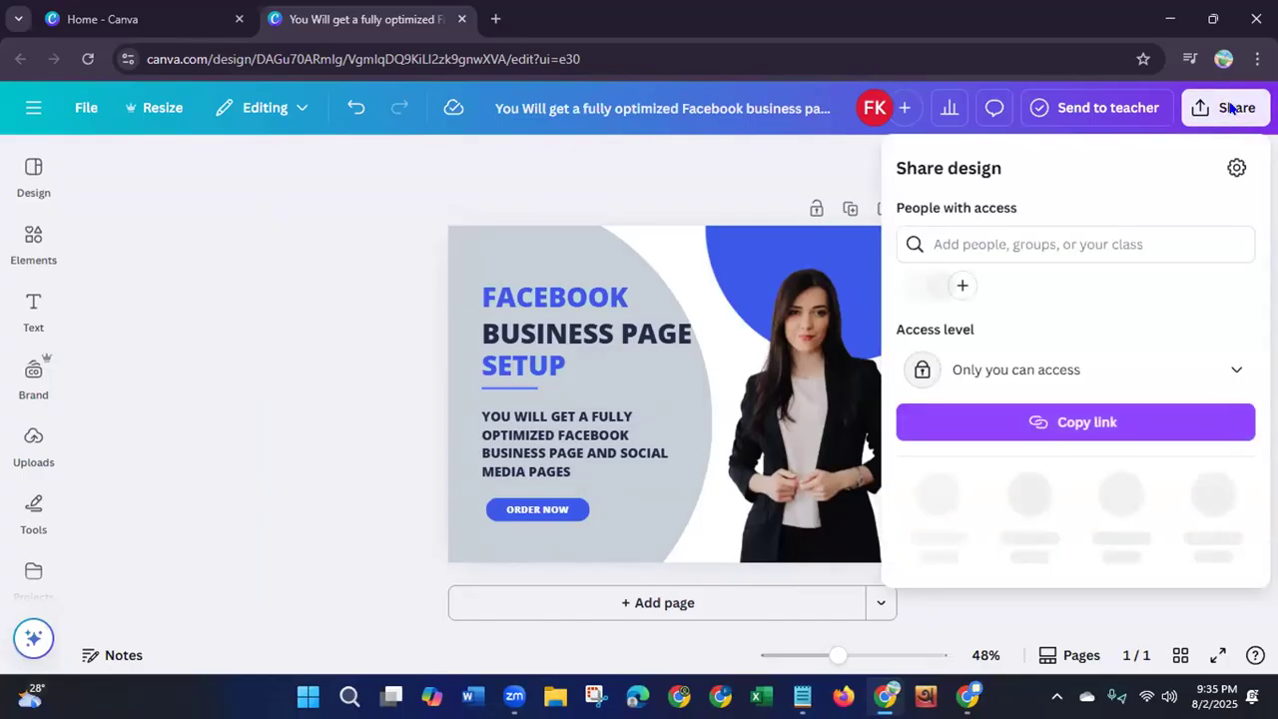
pyautogui.click(934, 504)
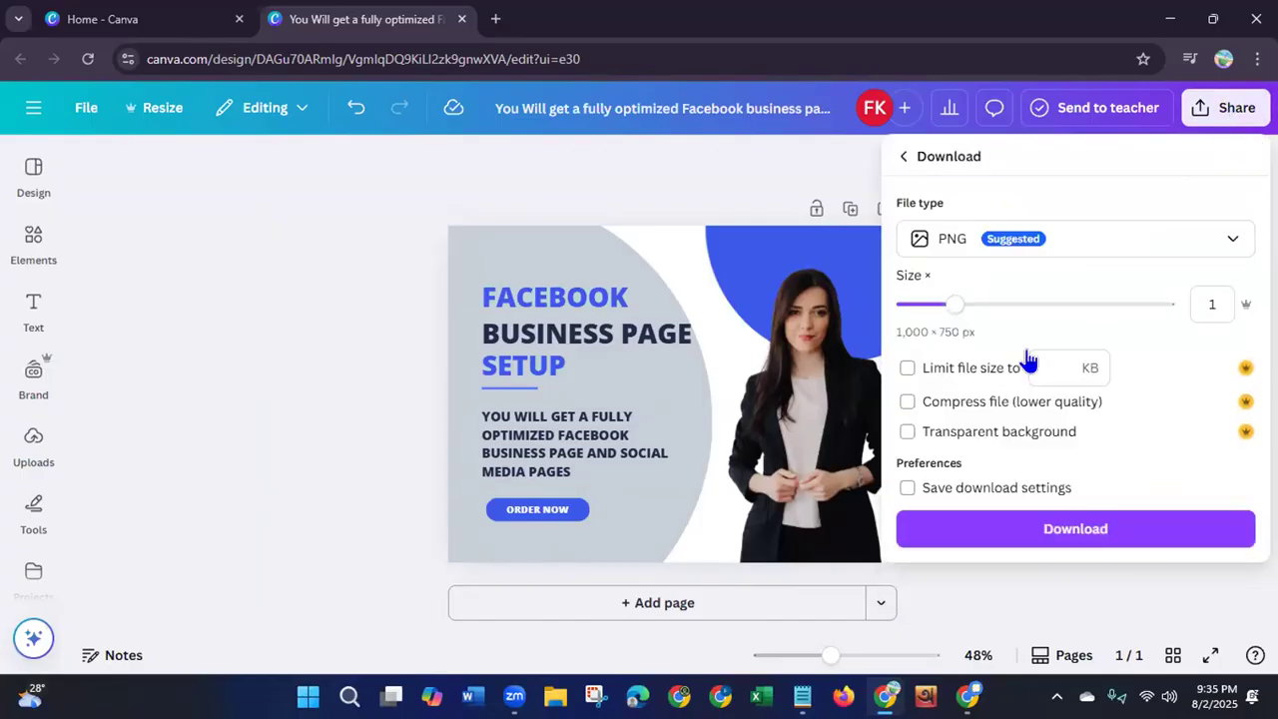
pyautogui.click(1106, 242)
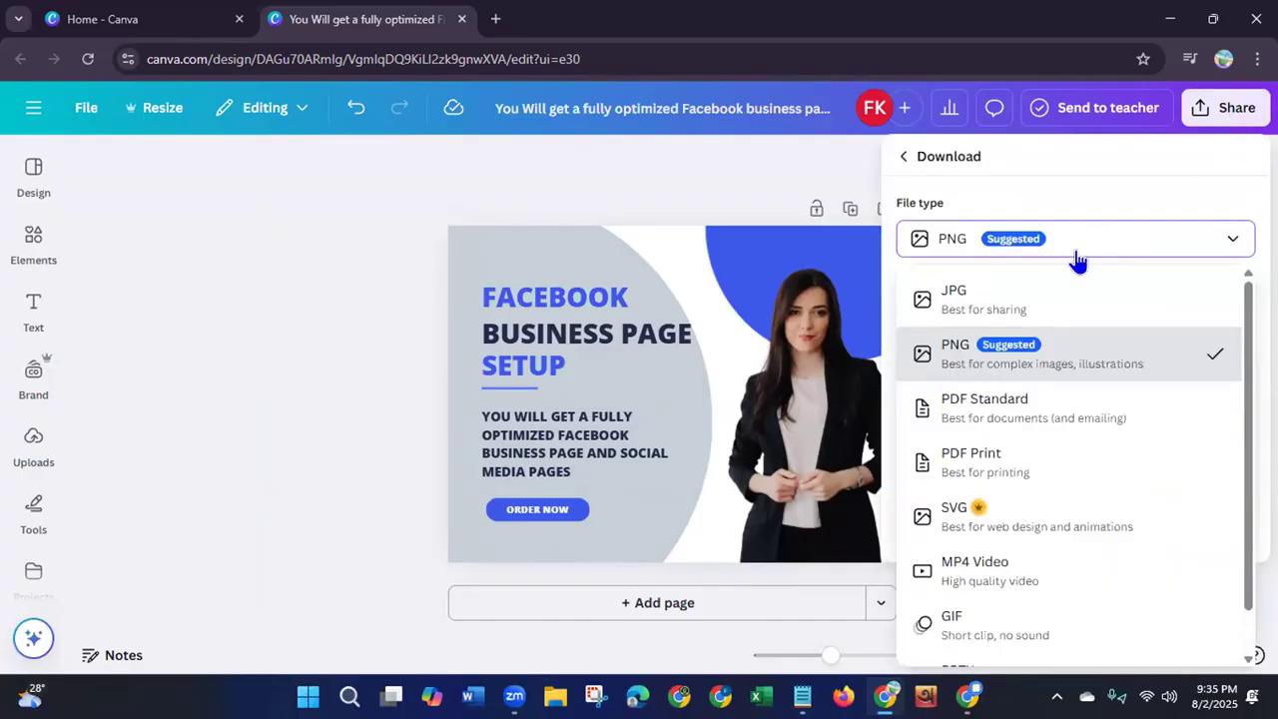
pyautogui.click(999, 306)
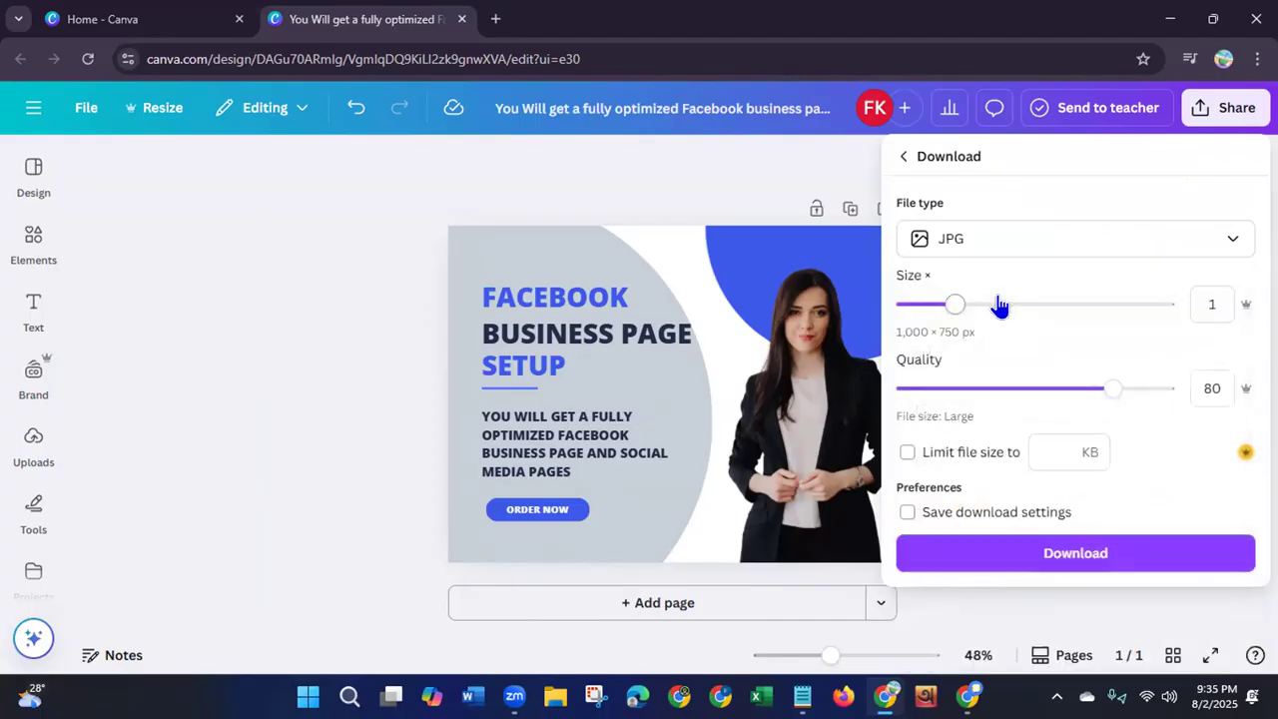
pyautogui.click(1112, 387)
pyautogui.moveTo(1122, 390); pyautogui.dragTo(1166, 388)
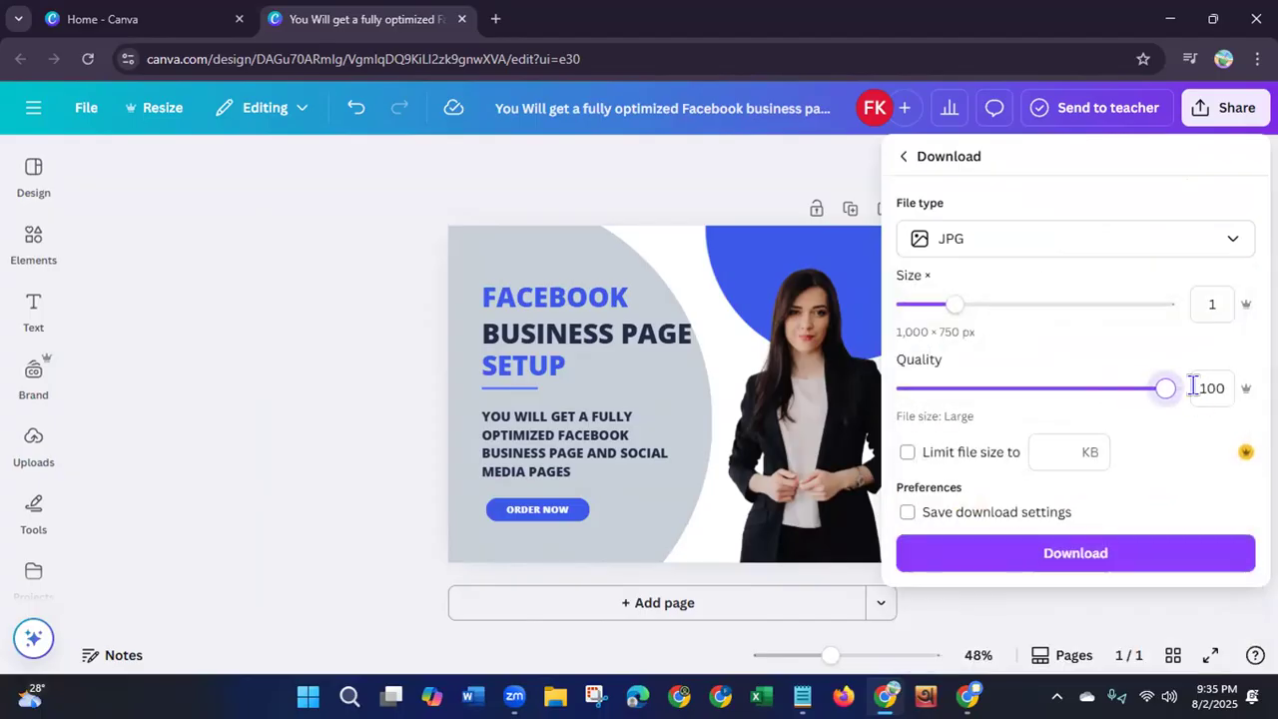
pyautogui.click(1170, 560)
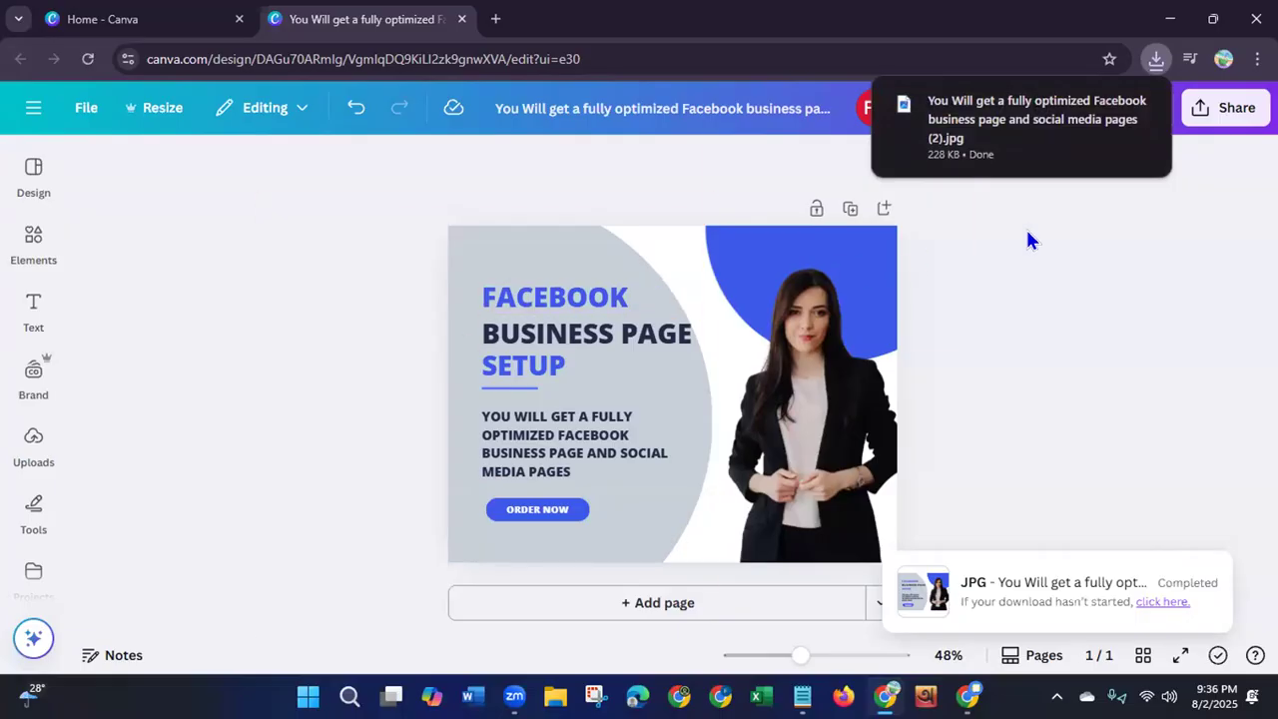
# Close the Canva window, minimize the Upwork window and open the Downloads folder in File Explorer.
pyautogui.click(1256, 18)
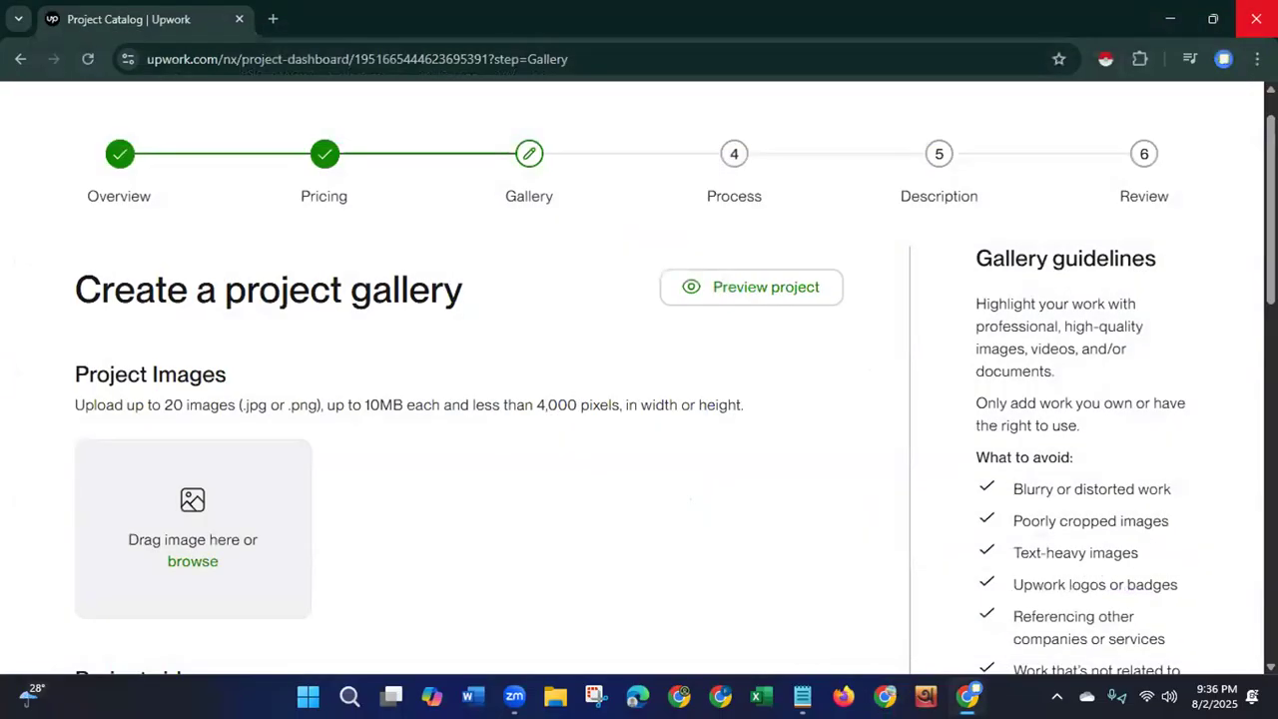
pyautogui.click(1170, 18)
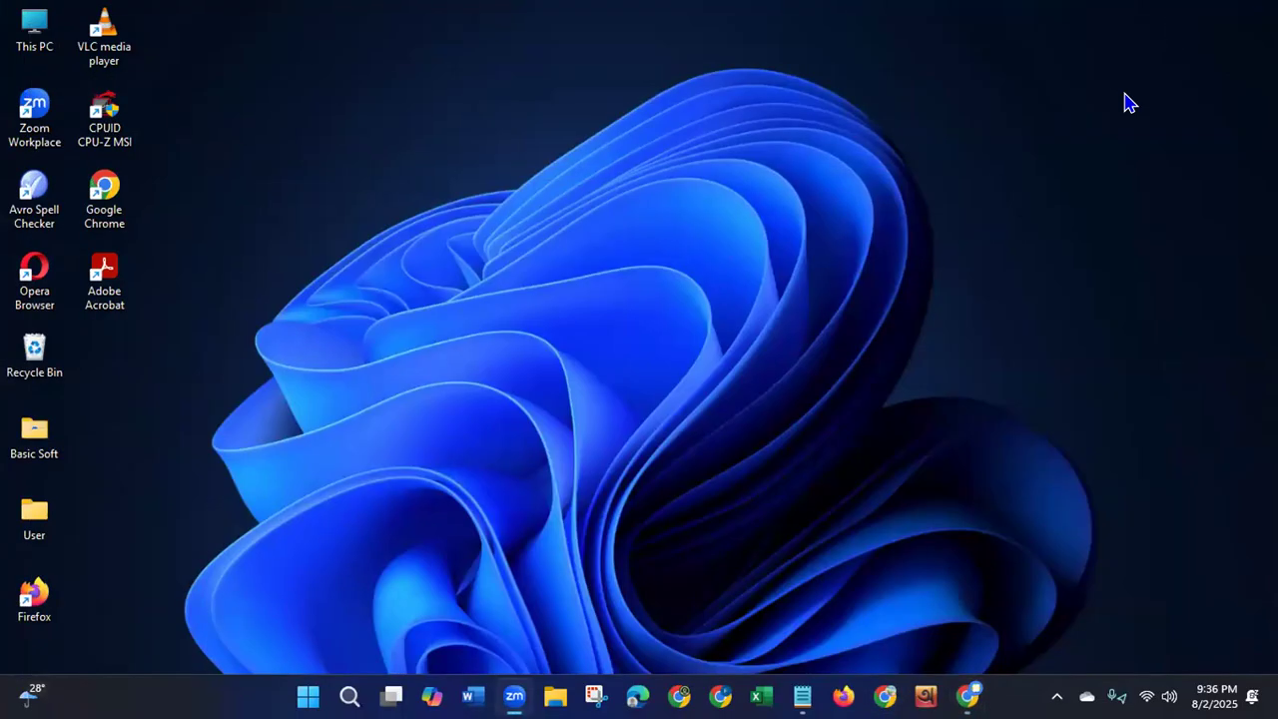
pyautogui.click(556, 696)
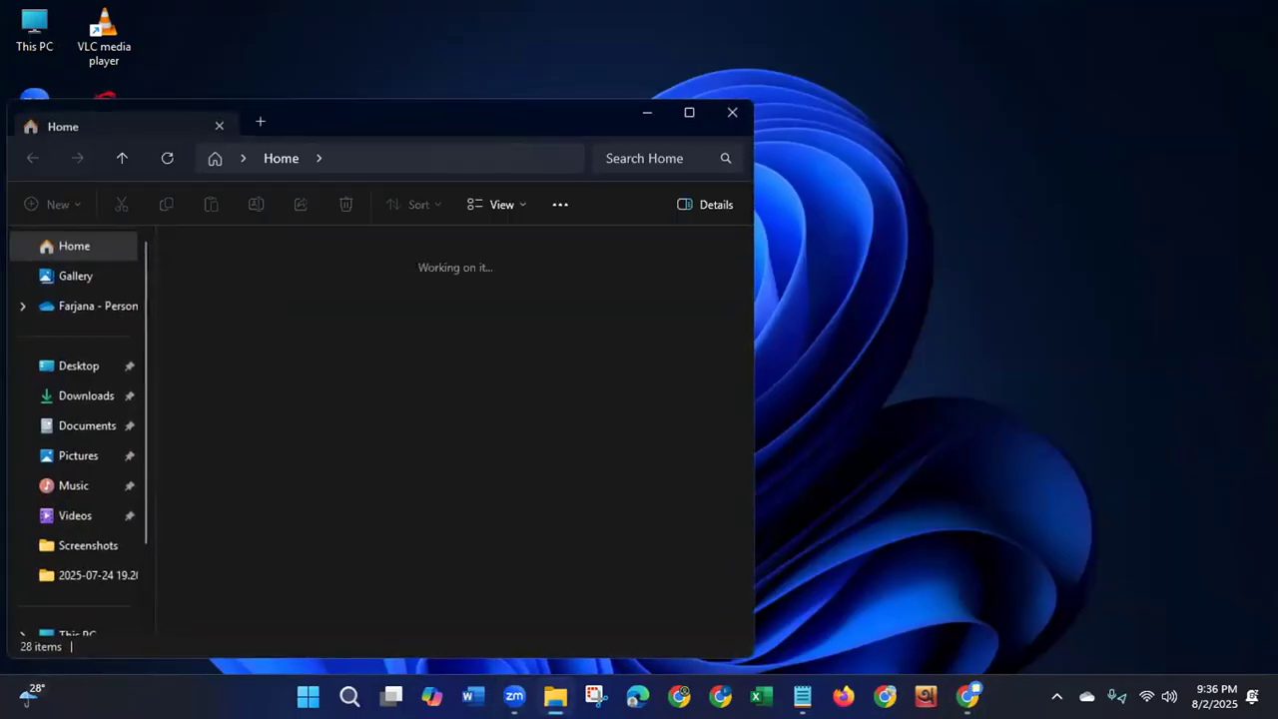
pyautogui.click(65, 397)
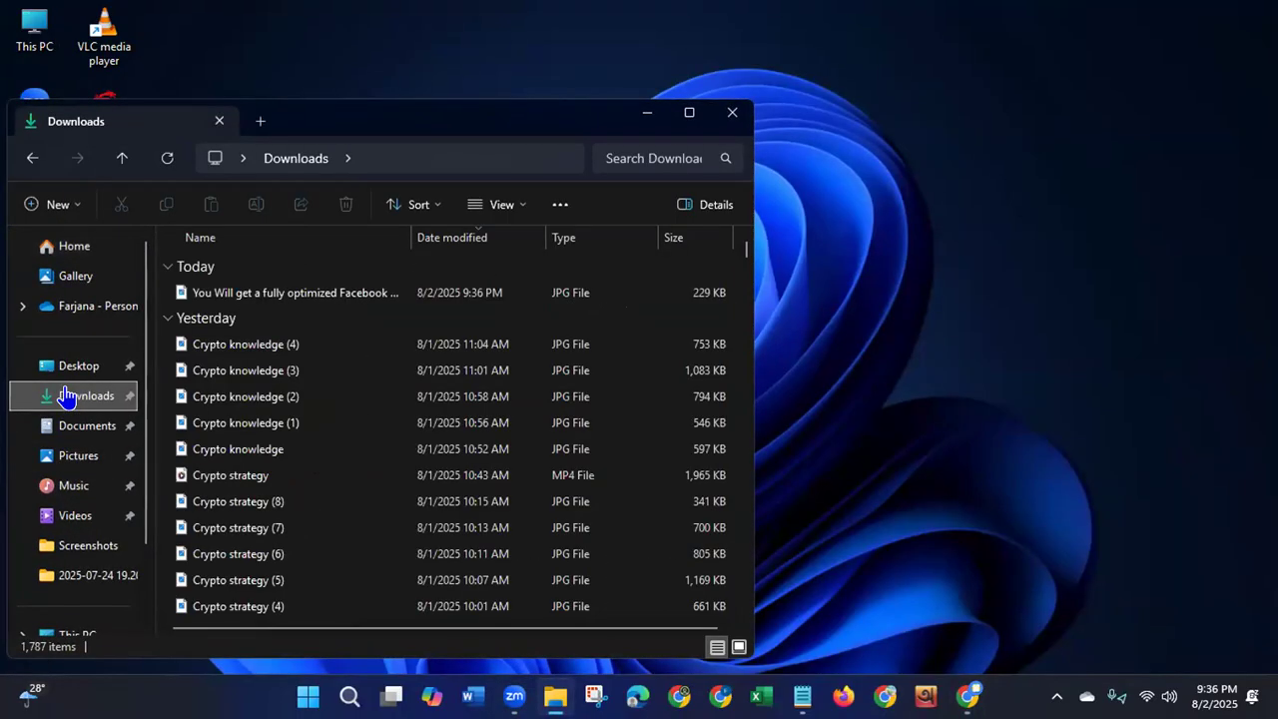
pyautogui.rightClick(245, 292)
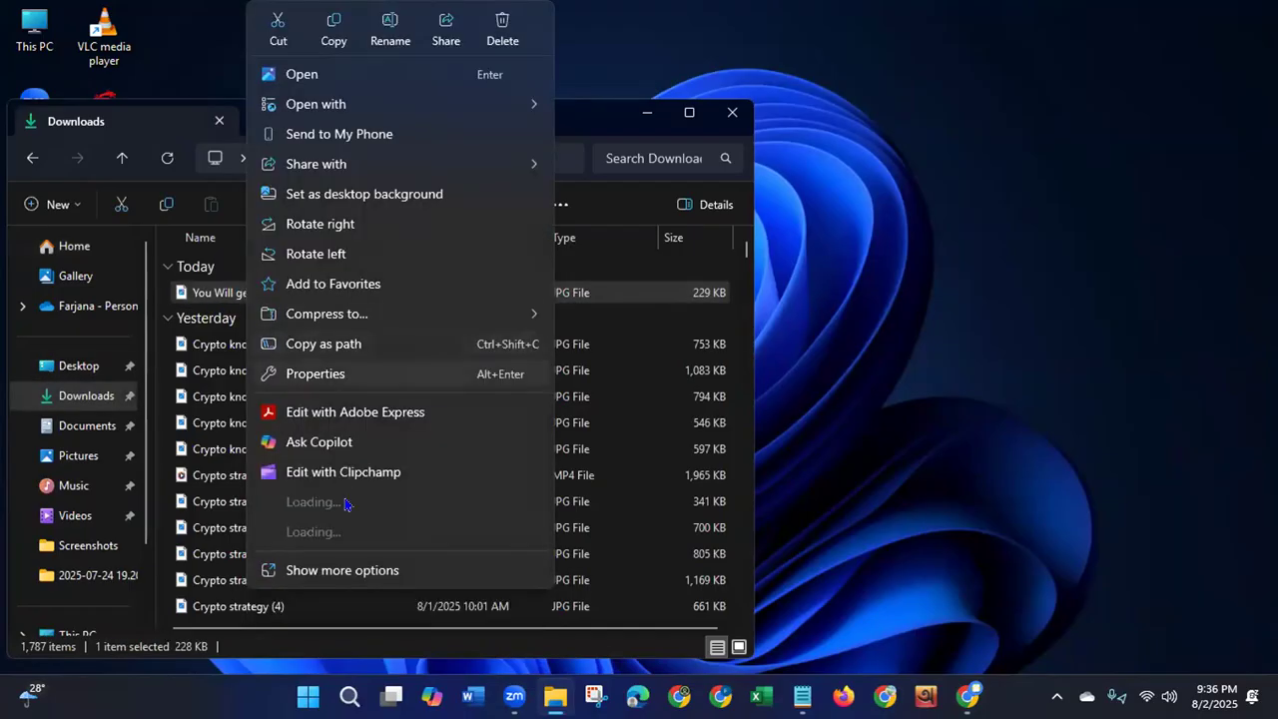
pyautogui.click(350, 630)
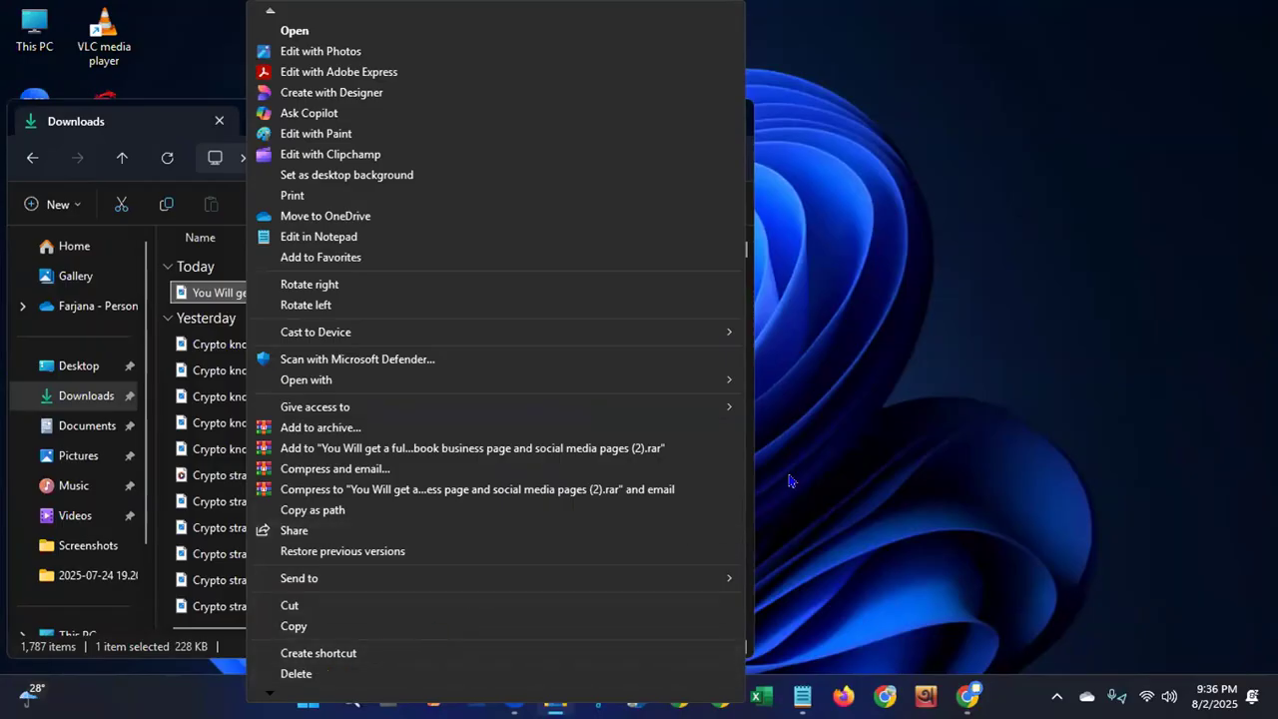
pyautogui.click(852, 452)
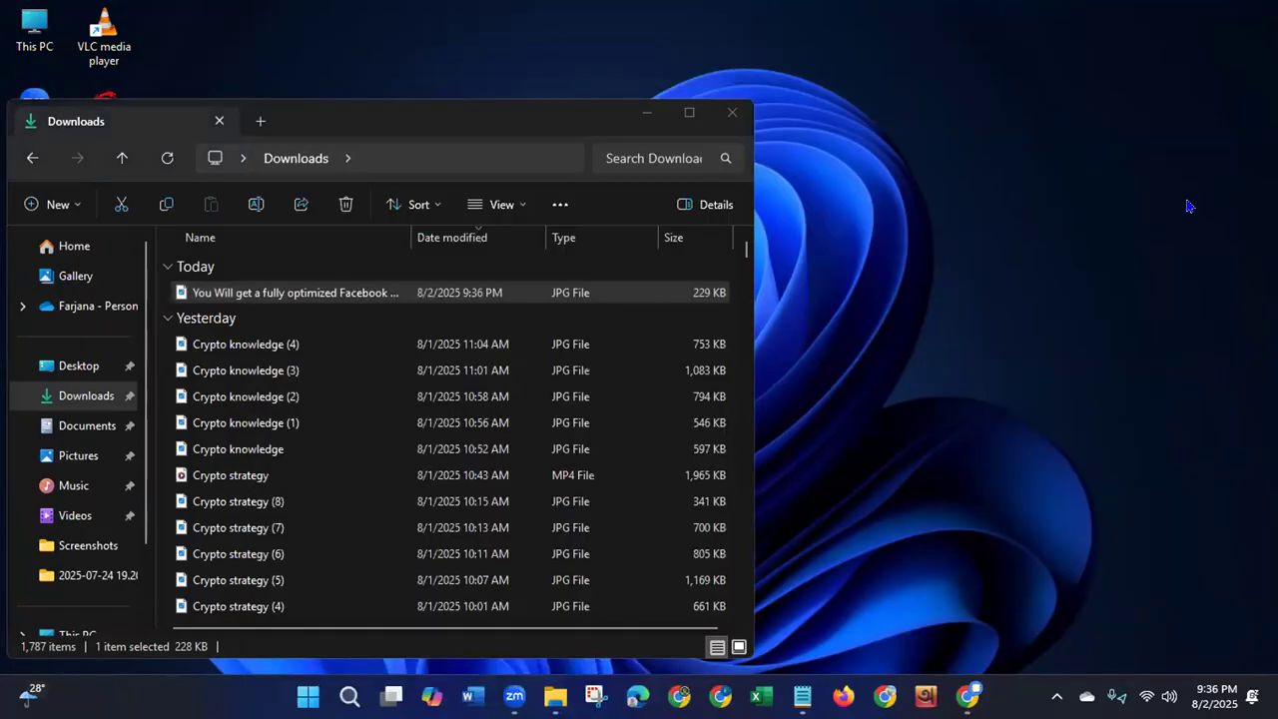
# Open the properties of the newly downloaded "You Will get a fully optimized Facebook" JPG and show its detailed metadata.
pyautogui.click(304, 294)
pyautogui.rightClick(303, 294)
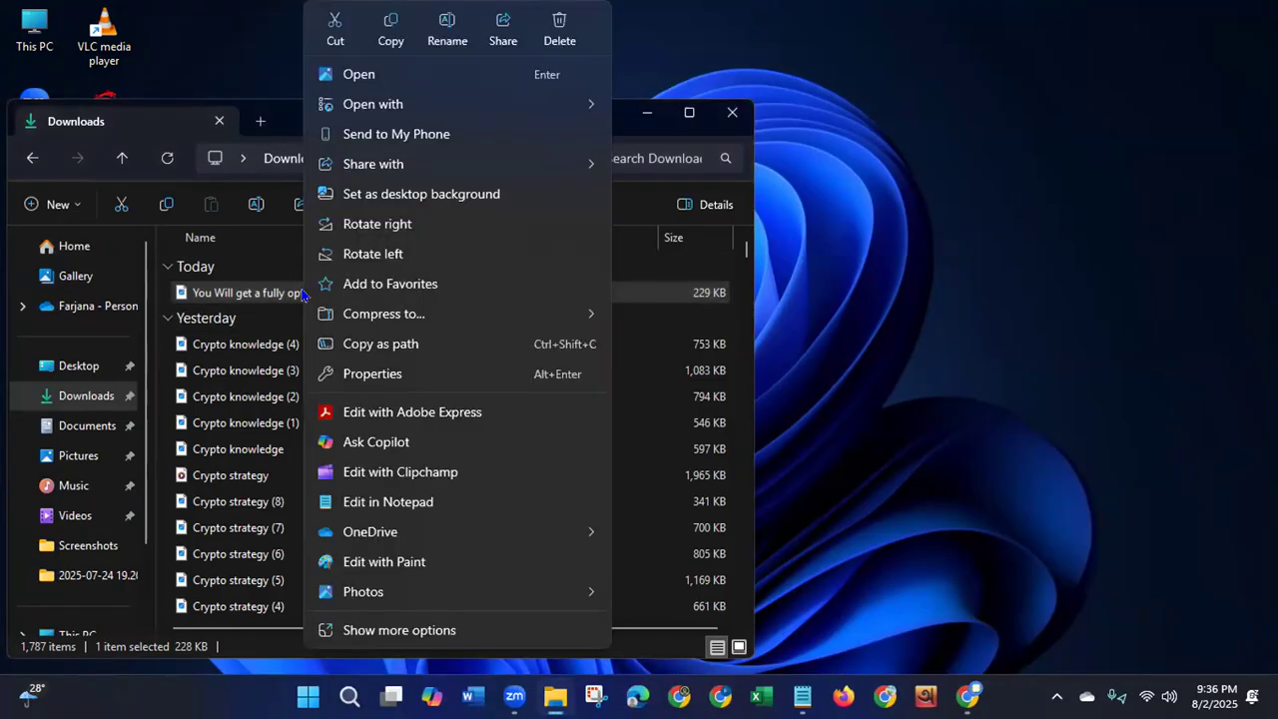
pyautogui.click(405, 633)
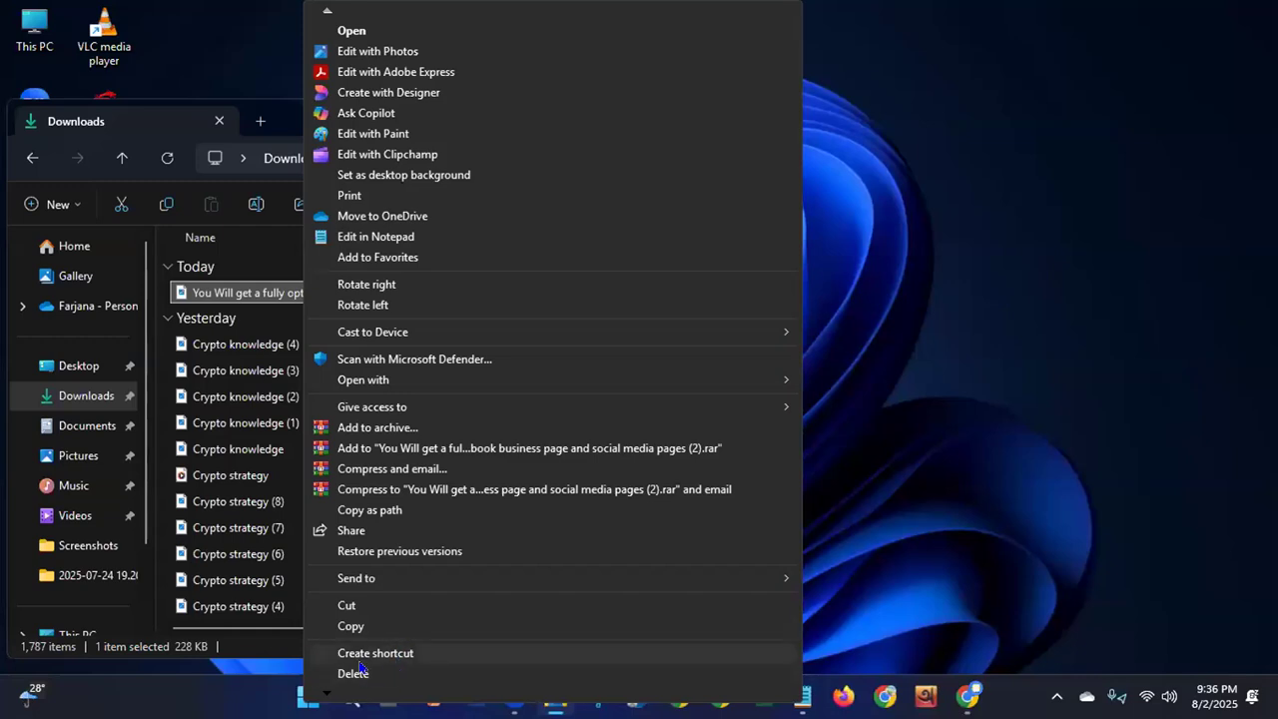
pyautogui.moveTo(346, 589)
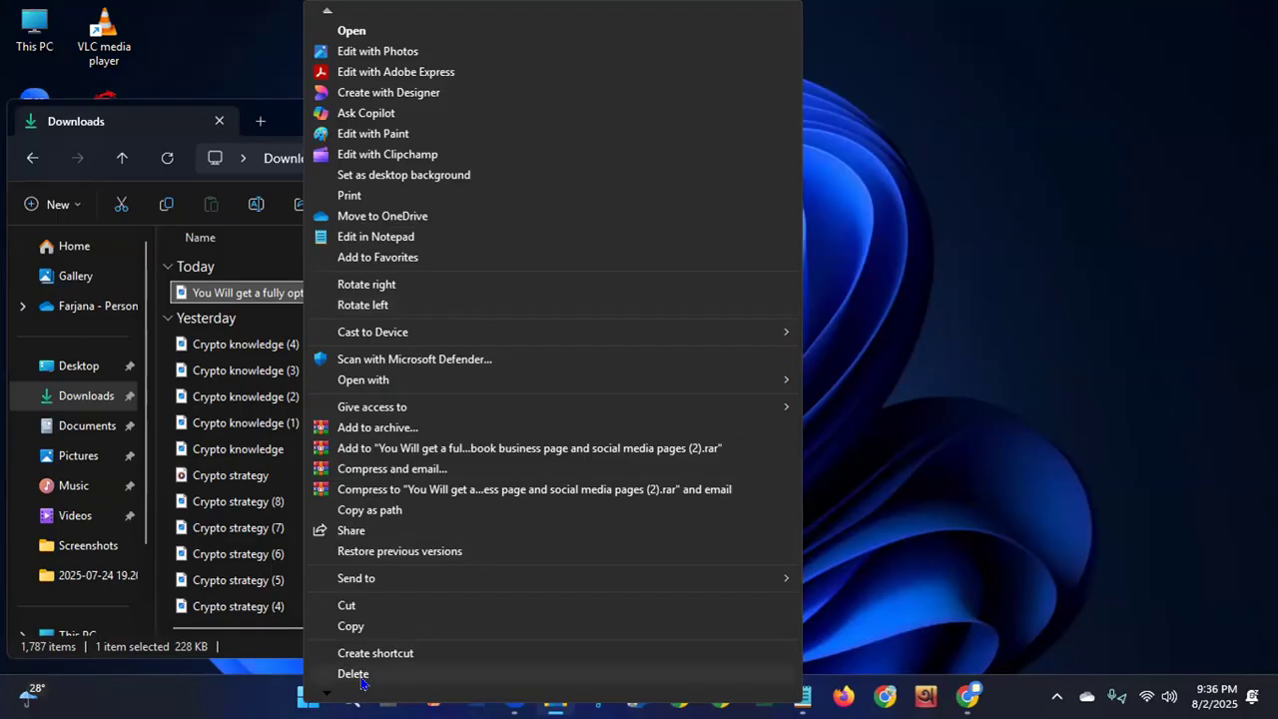
pyautogui.scroll(-1, 362, 683)
pyautogui.scroll(-1, 361, 683)
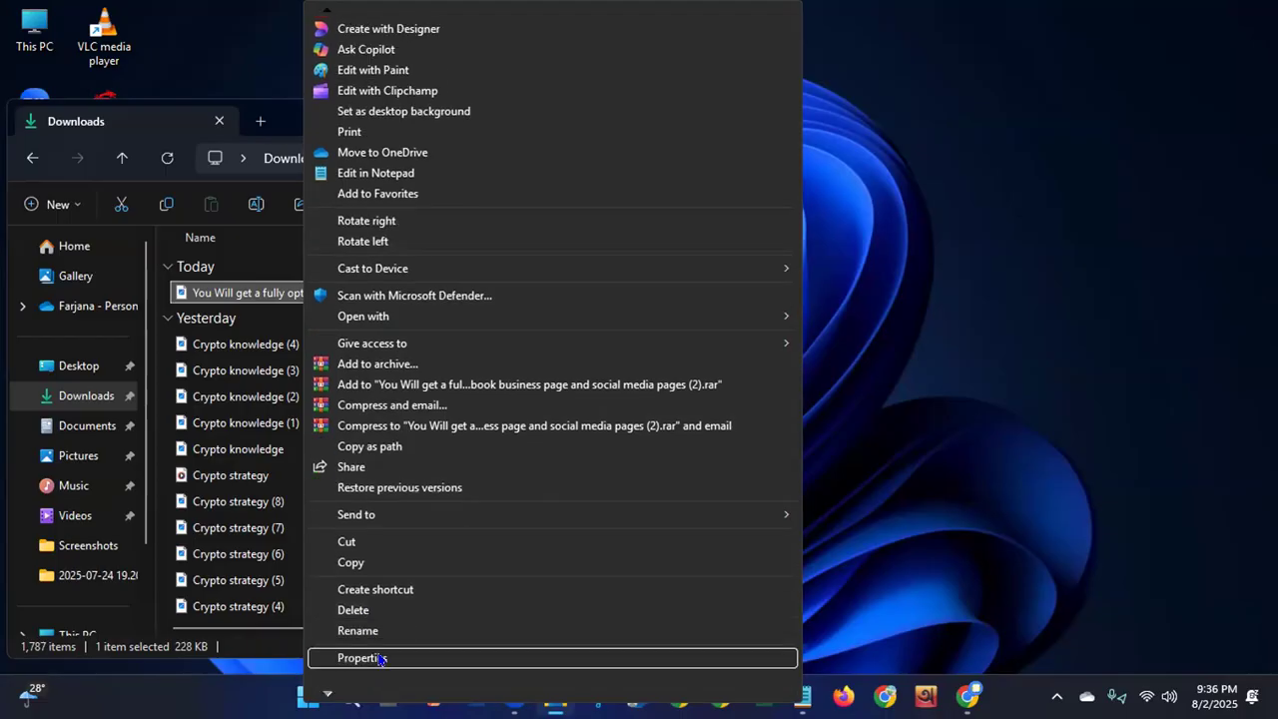
pyautogui.click(379, 659)
pyautogui.click(517, 236)
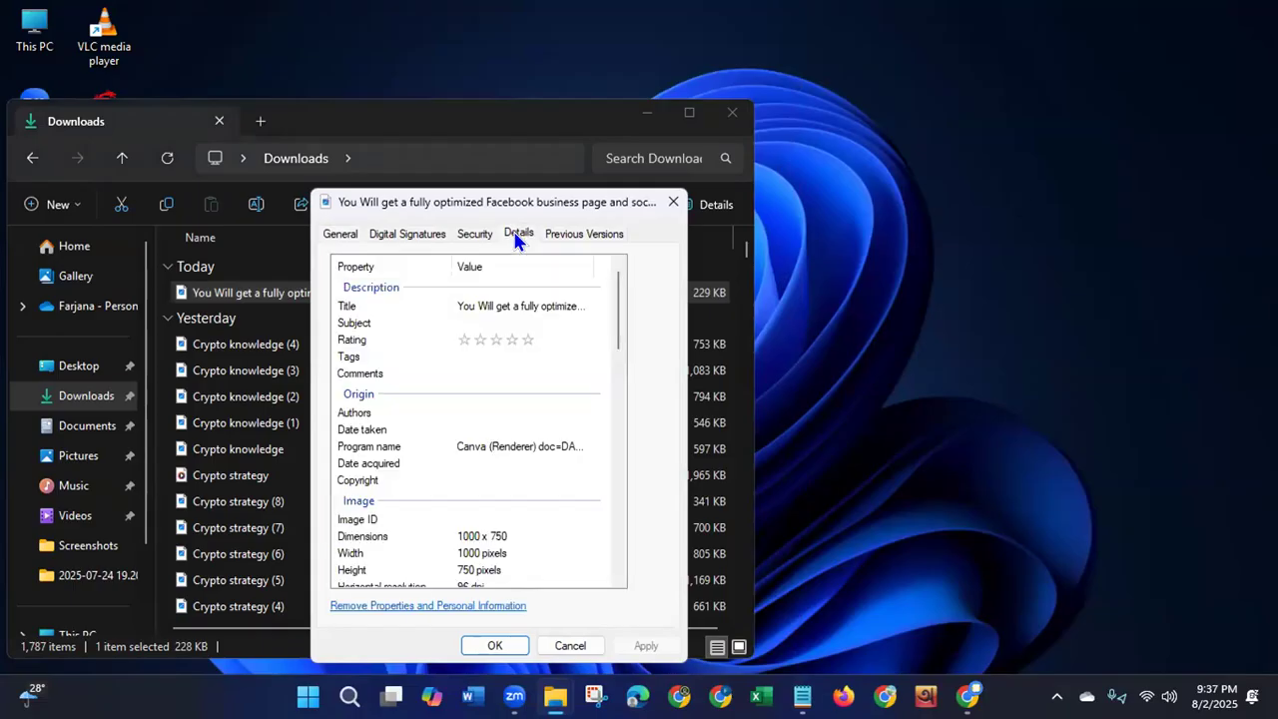
# Set the image's subject to "You Will get a fully optimized Facebook business page and social media pages" and its rating to five stars.
pyautogui.click(729, 112)
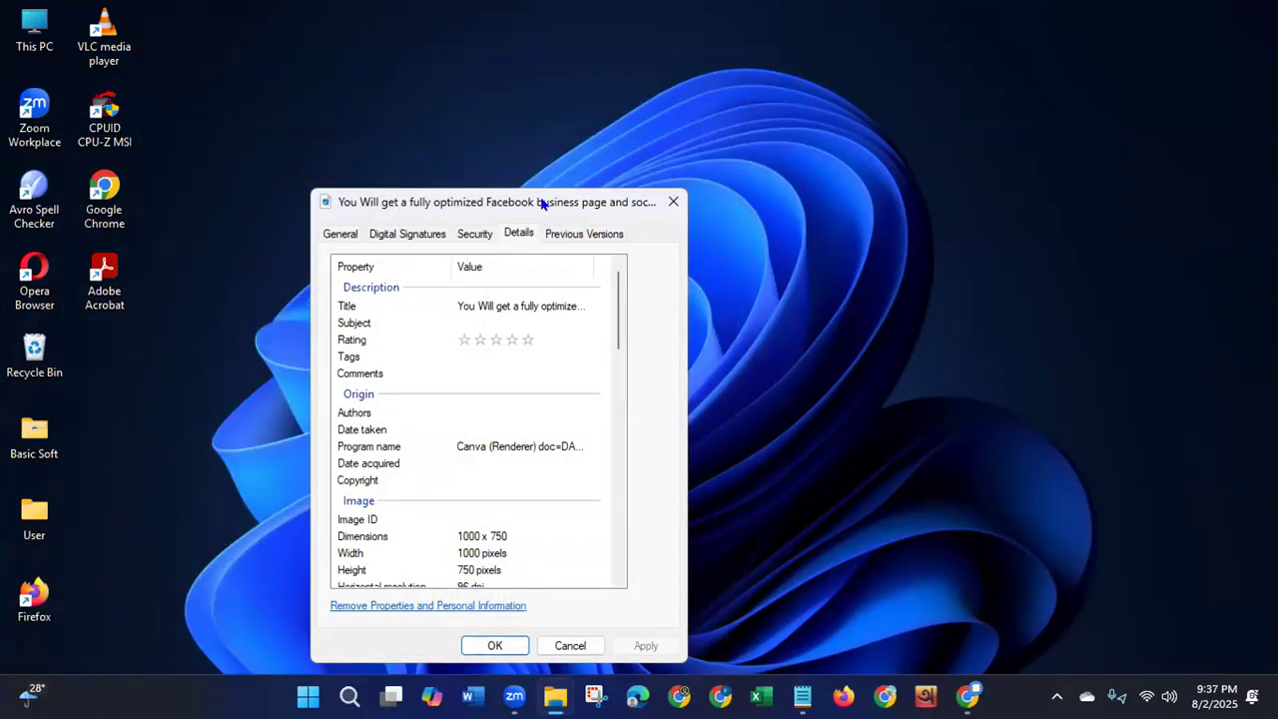
pyautogui.moveTo(543, 203); pyautogui.dragTo(757, 111)
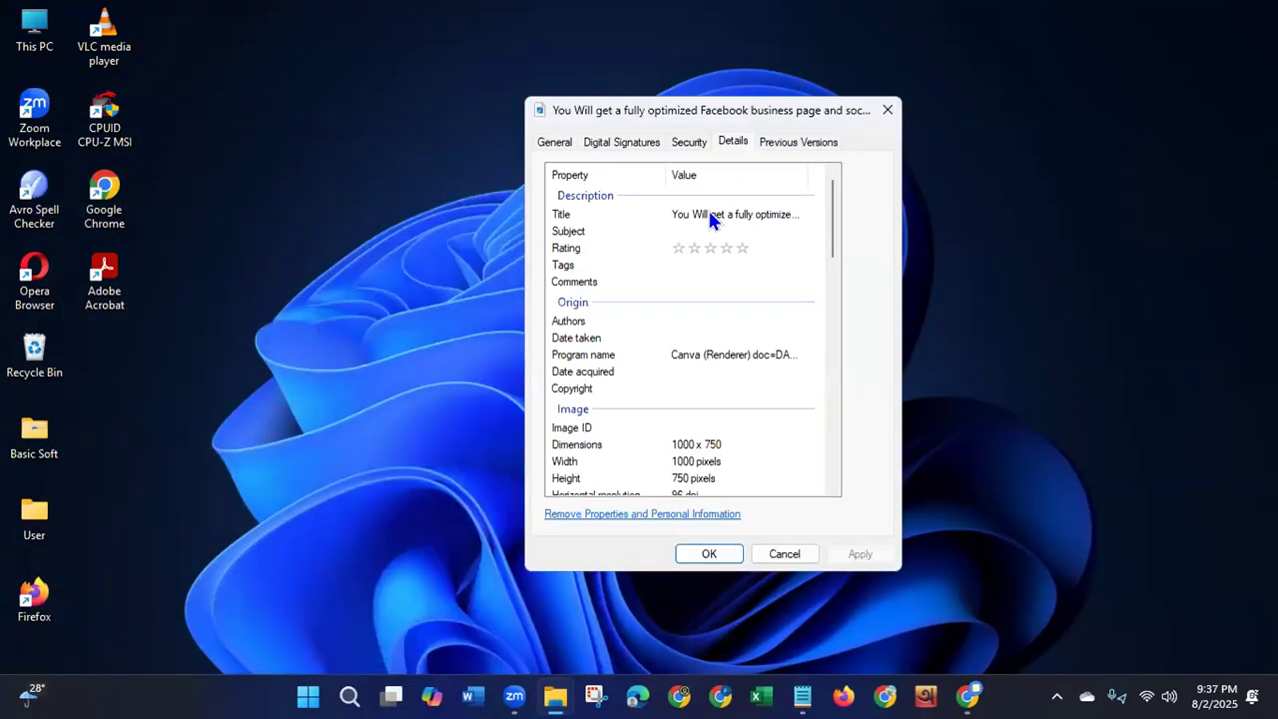
pyautogui.click(706, 230)
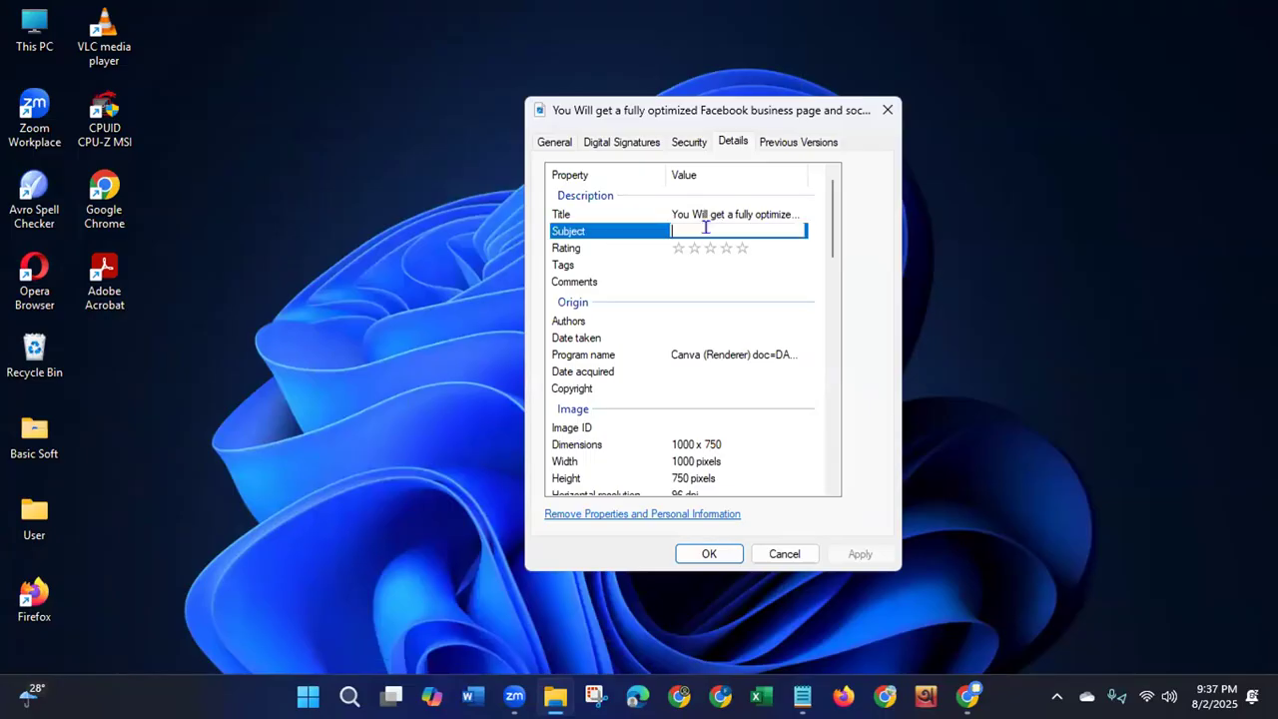
pyautogui.hotkey('ctrl', 'v')
pyautogui.press('Return')
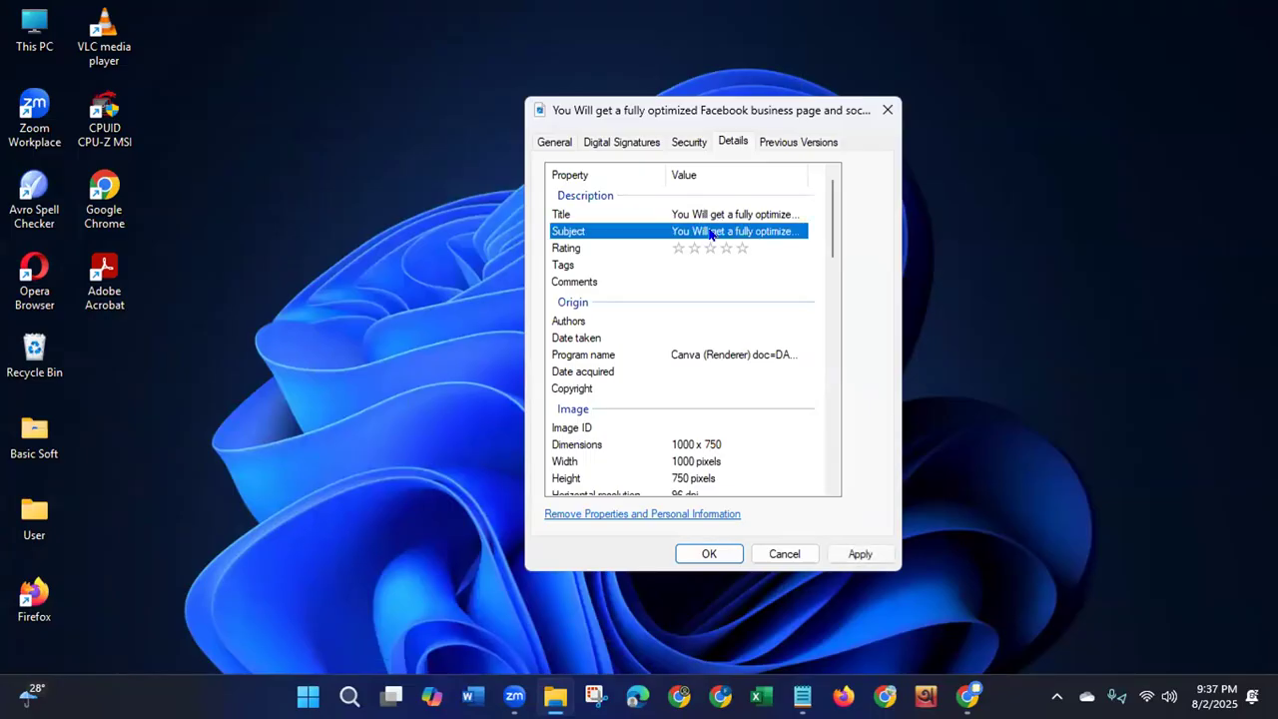
pyautogui.click(743, 250)
# Tag the image with the full project title, "facebook", "facebook page", "facebook page creation" and "facebook page optimization".
pyautogui.click(736, 264)
pyautogui.write('You Will get a fully optimized Facebook business page and social media pages;')
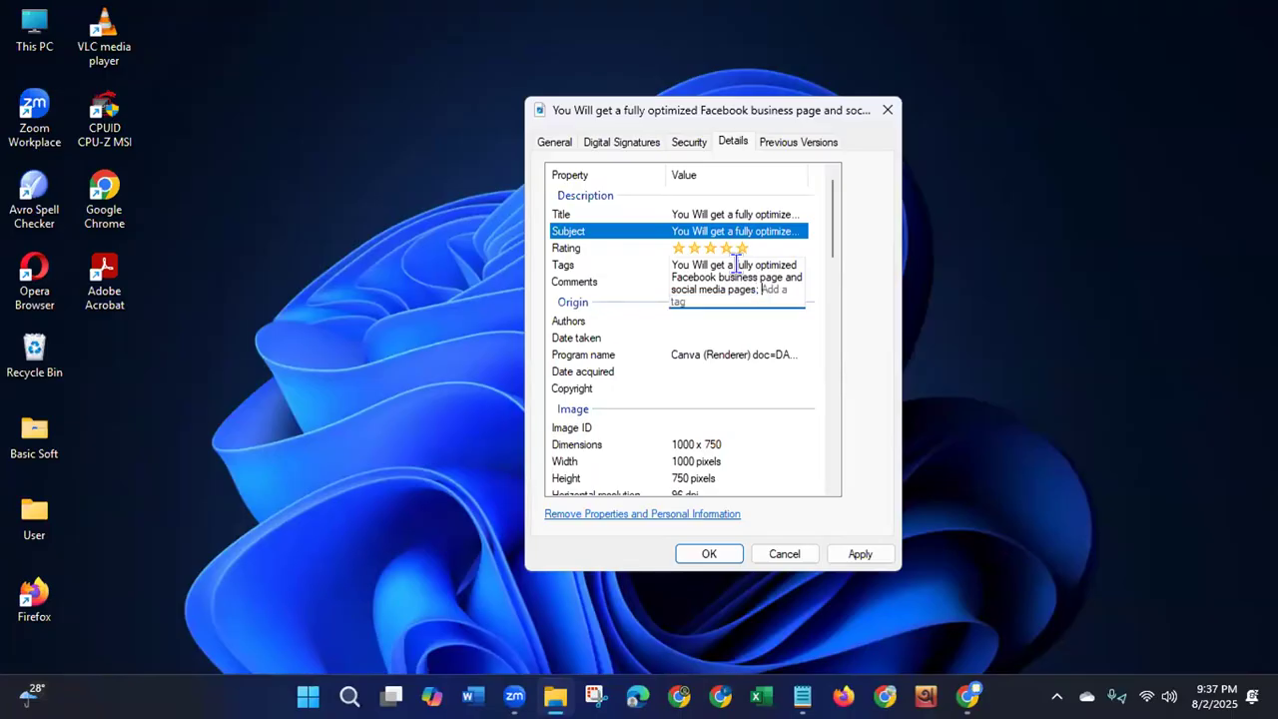
pyautogui.write('facebo')
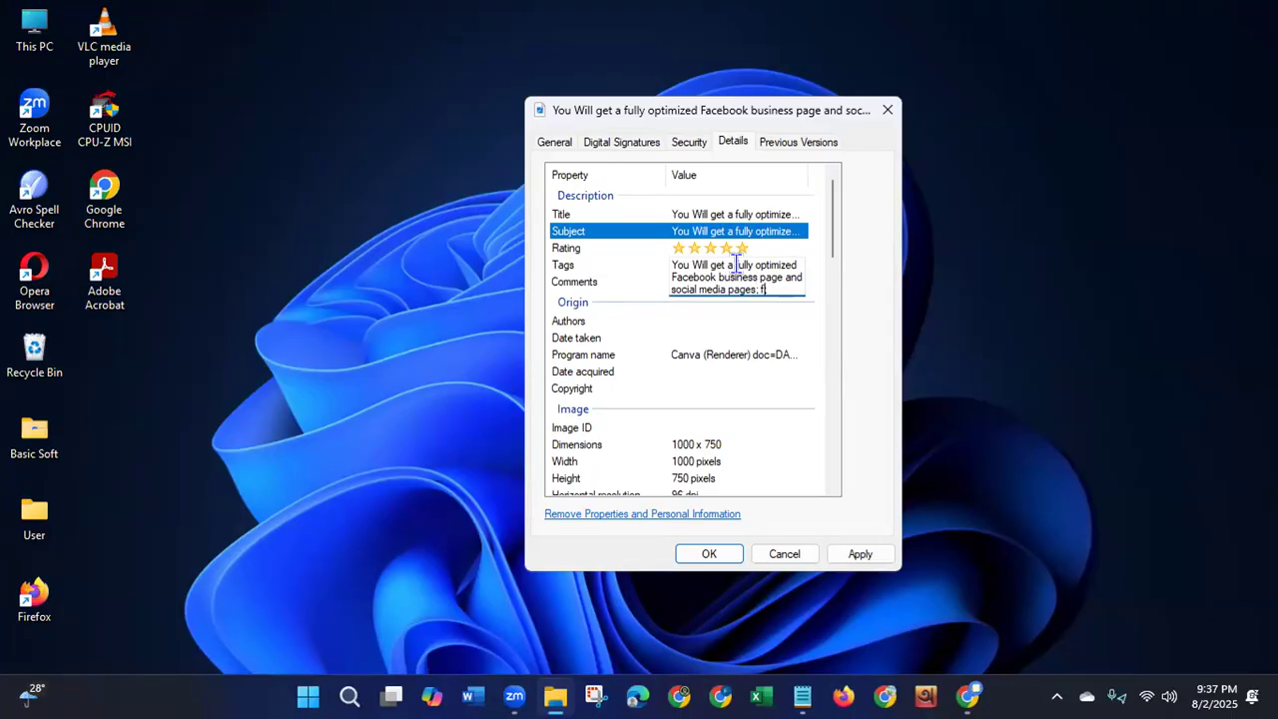
pyautogui.write('ok;')
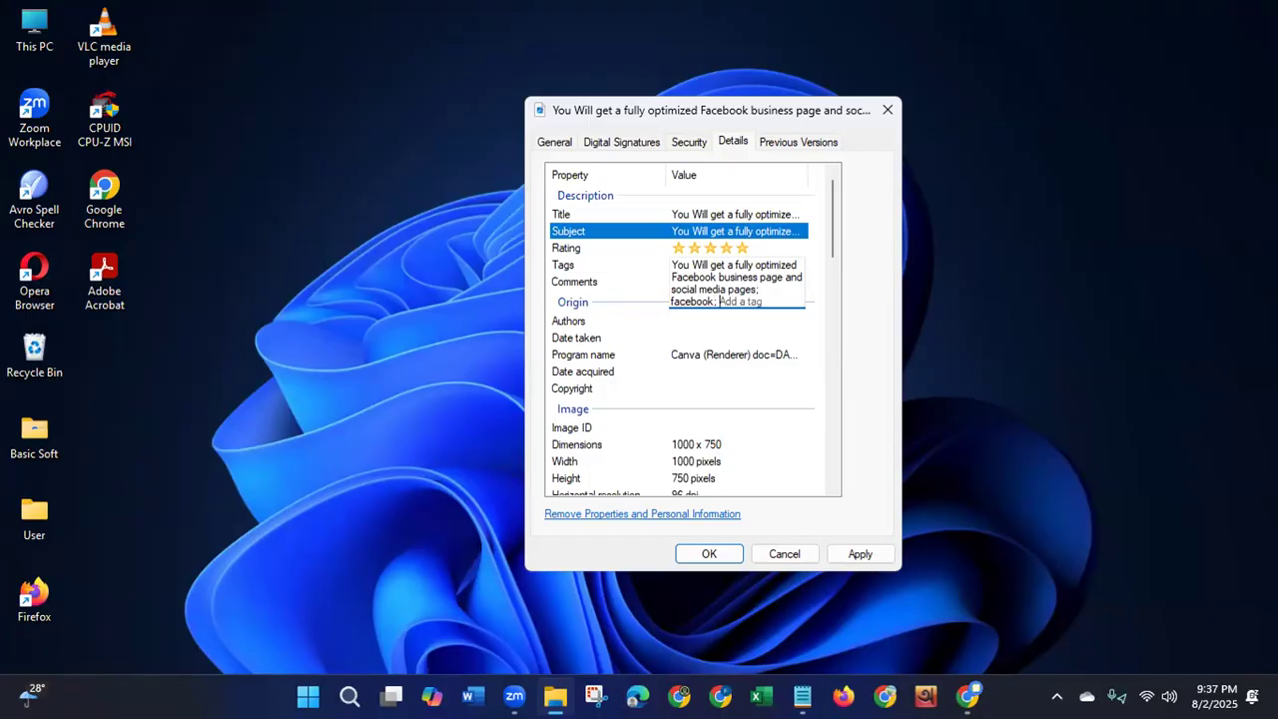
pyautogui.write(' facebook page; facebo')
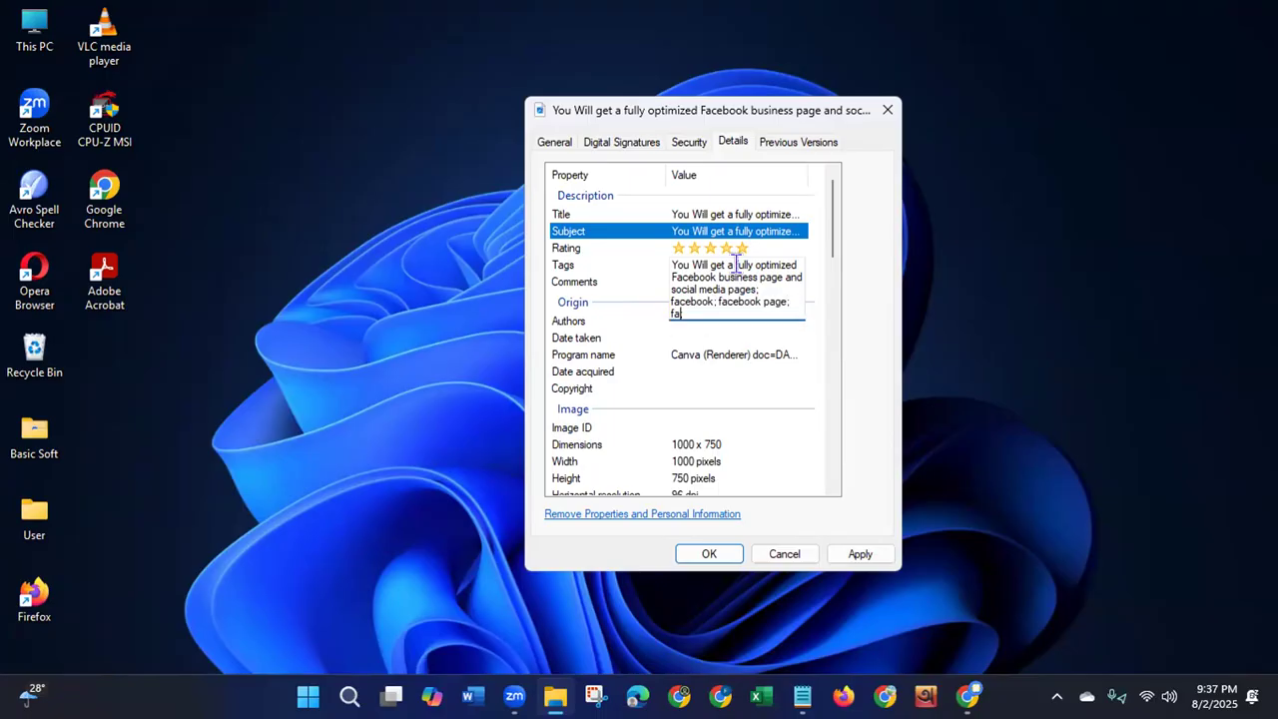
pyautogui.write('ok page creation; ')
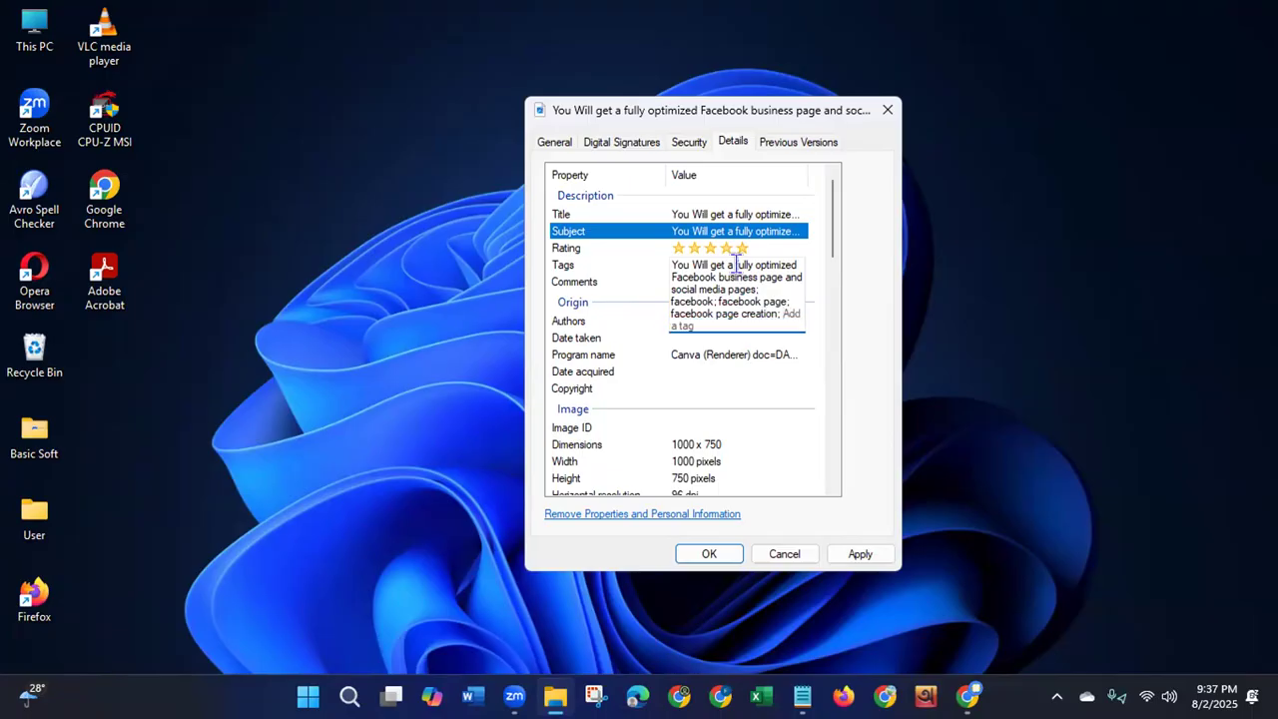
pyautogui.write('facebook page optimization')
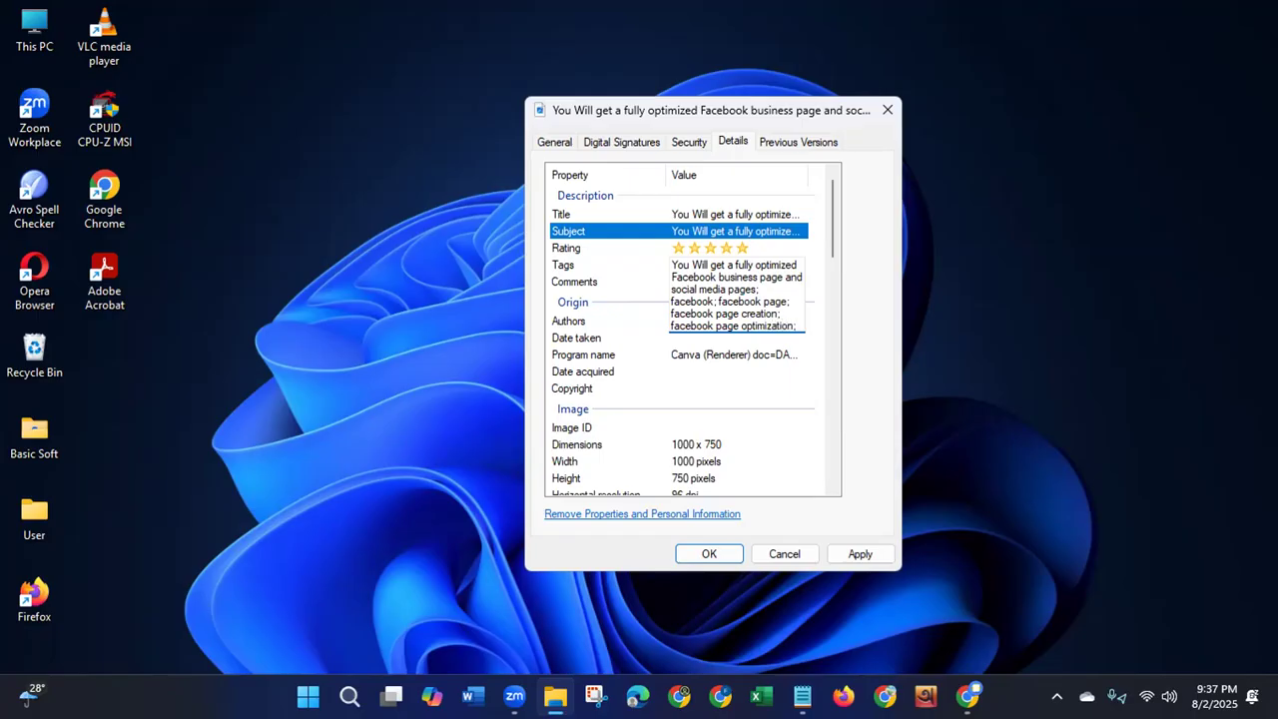
pyautogui.write('; ')
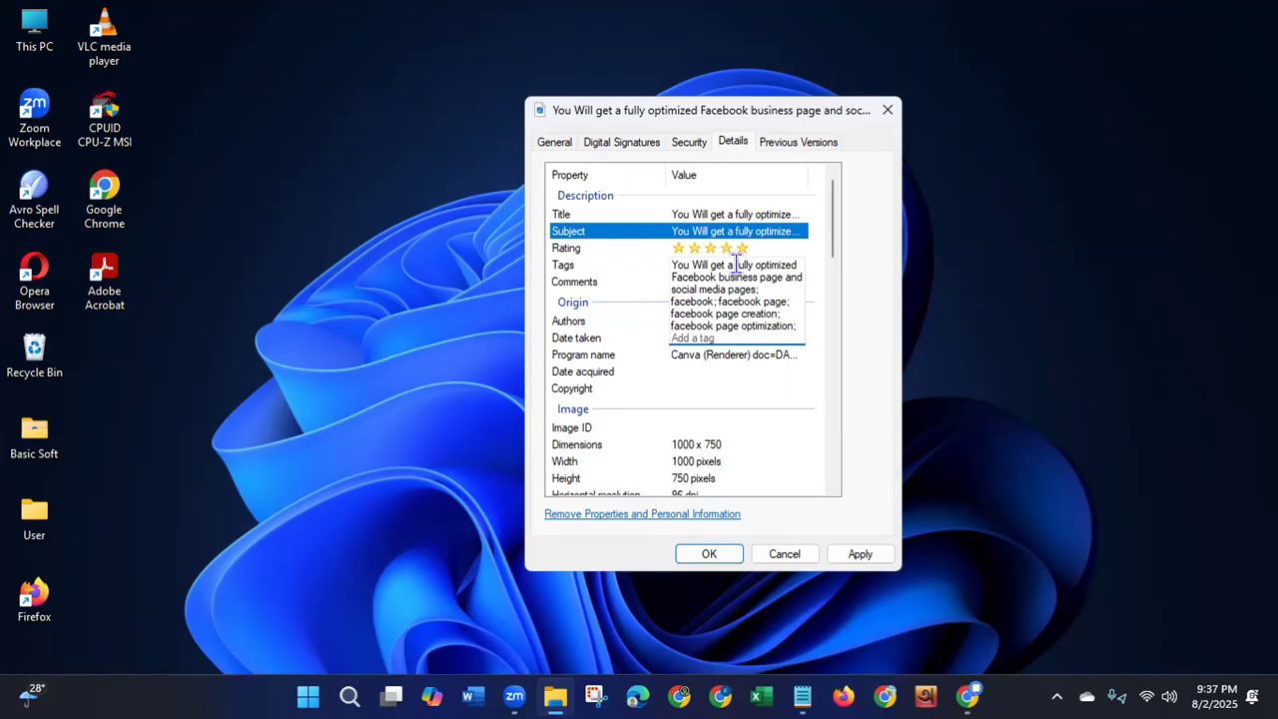
# Add the tags "facebook marketing" and "facebook business page setup" to the image and confirm the tag list.
pyautogui.write('facebook marketin')
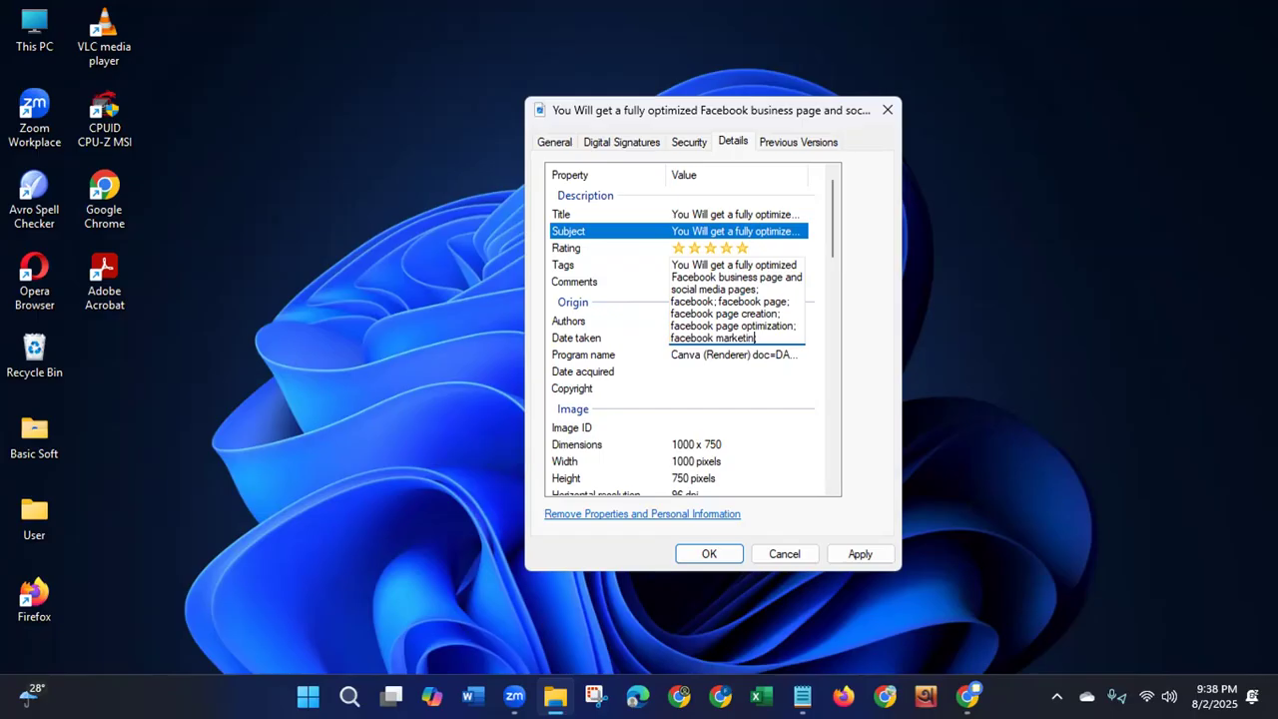
pyautogui.write('g; ')
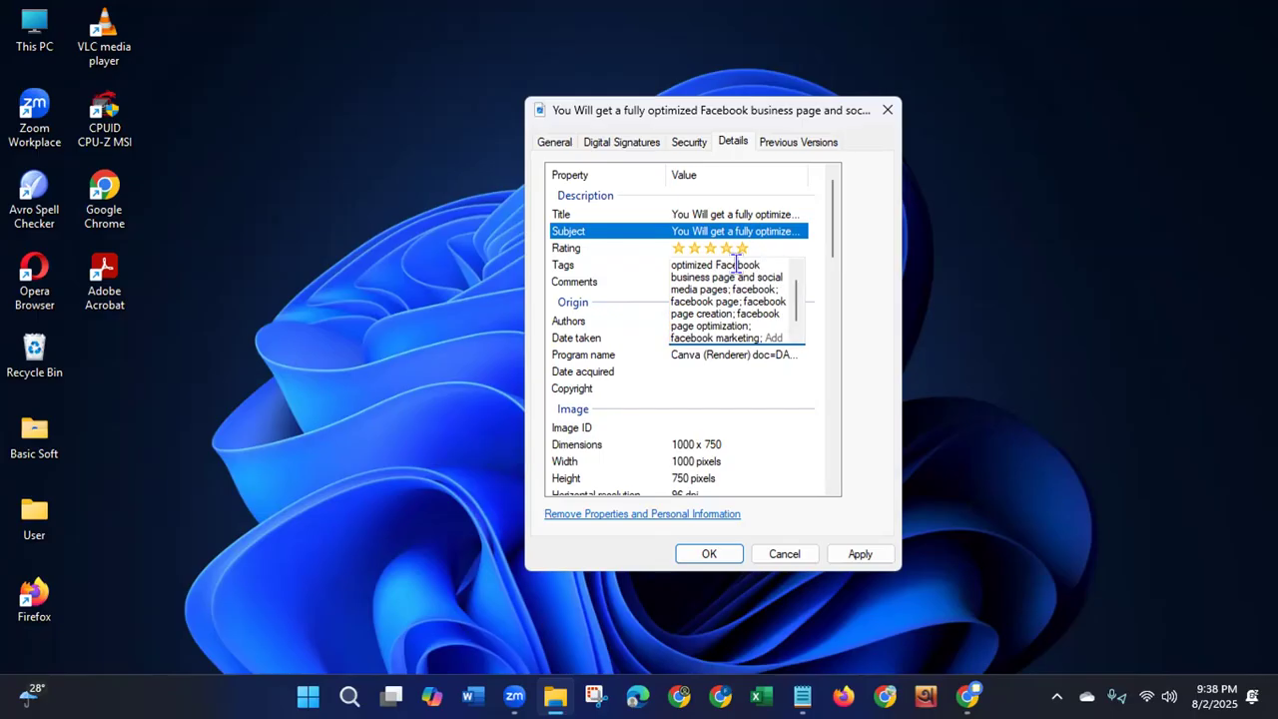
pyautogui.write('face')
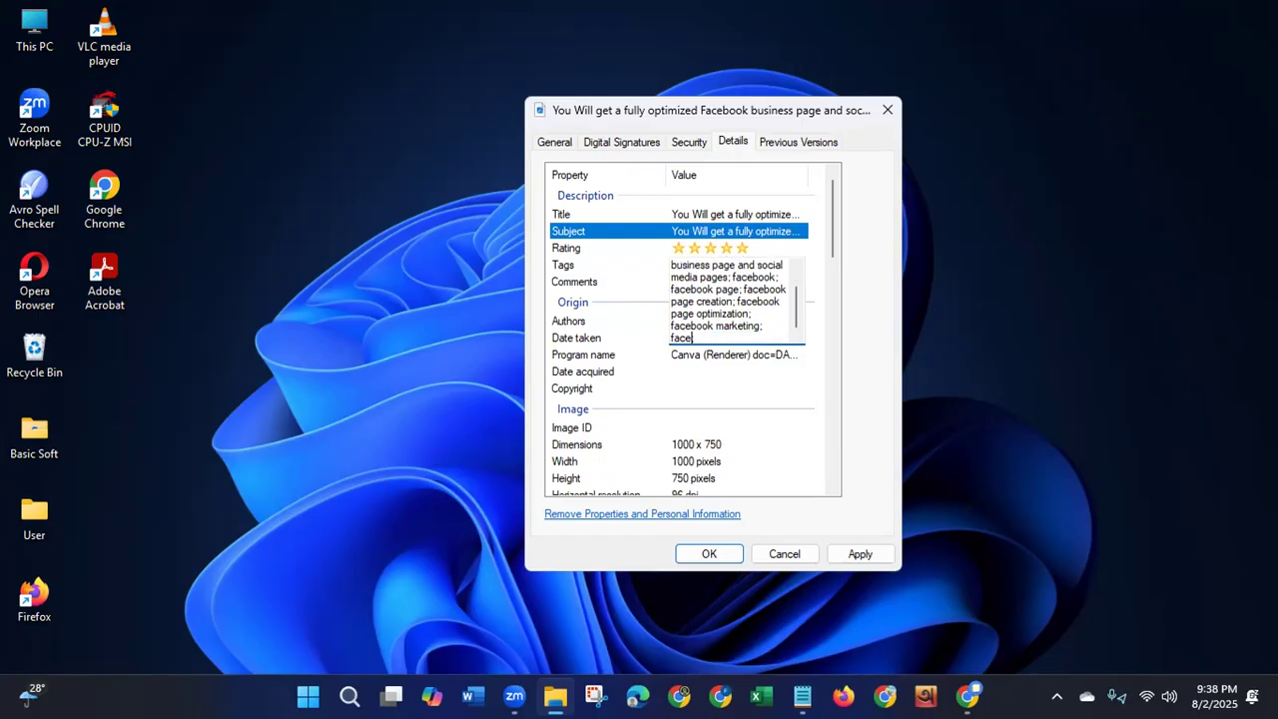
pyautogui.write('book')
pyautogui.write('business page setup')
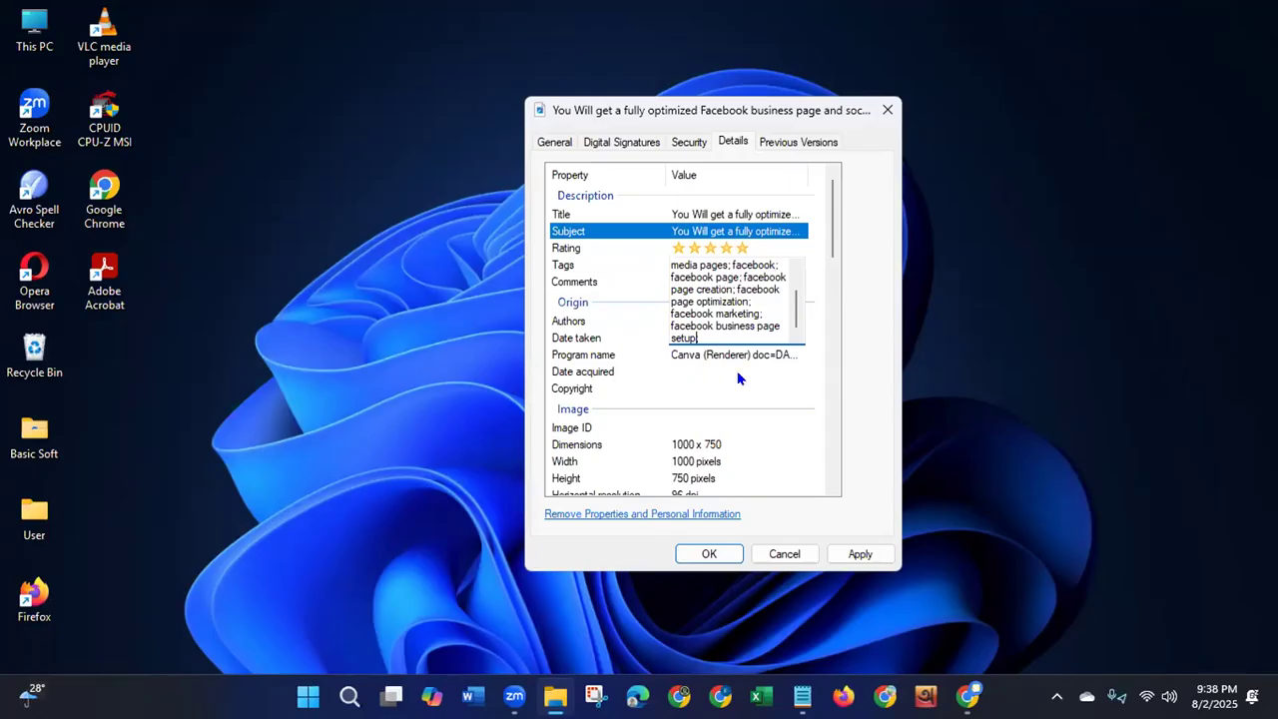
pyautogui.press('Return')
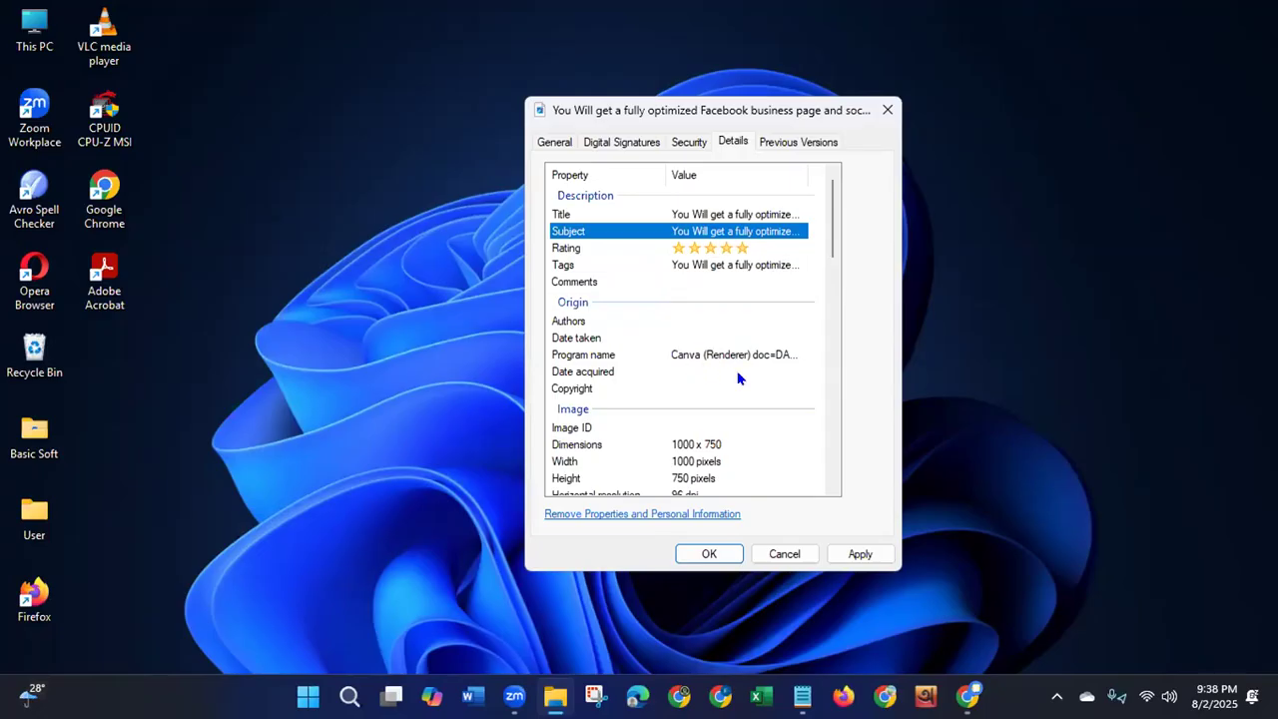
# Copy the image's complete tag list into its comments property.
pyautogui.click(741, 266)
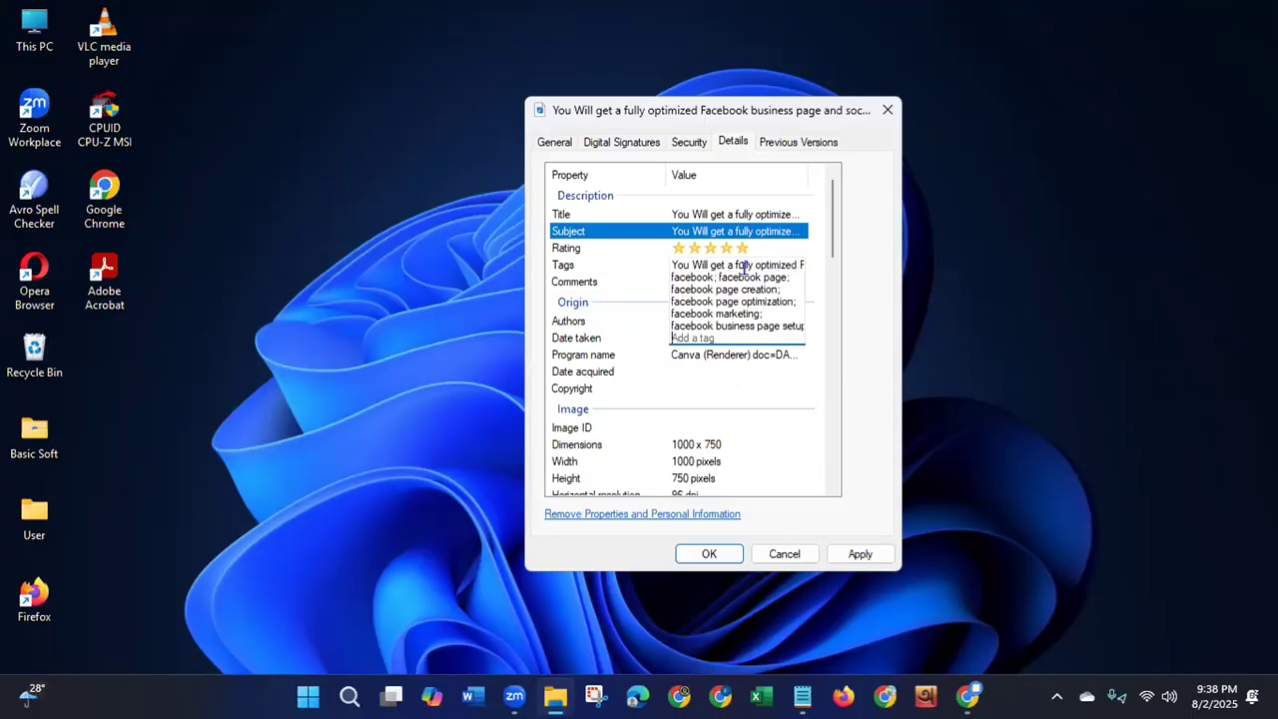
pyautogui.doubleClick(672, 266)
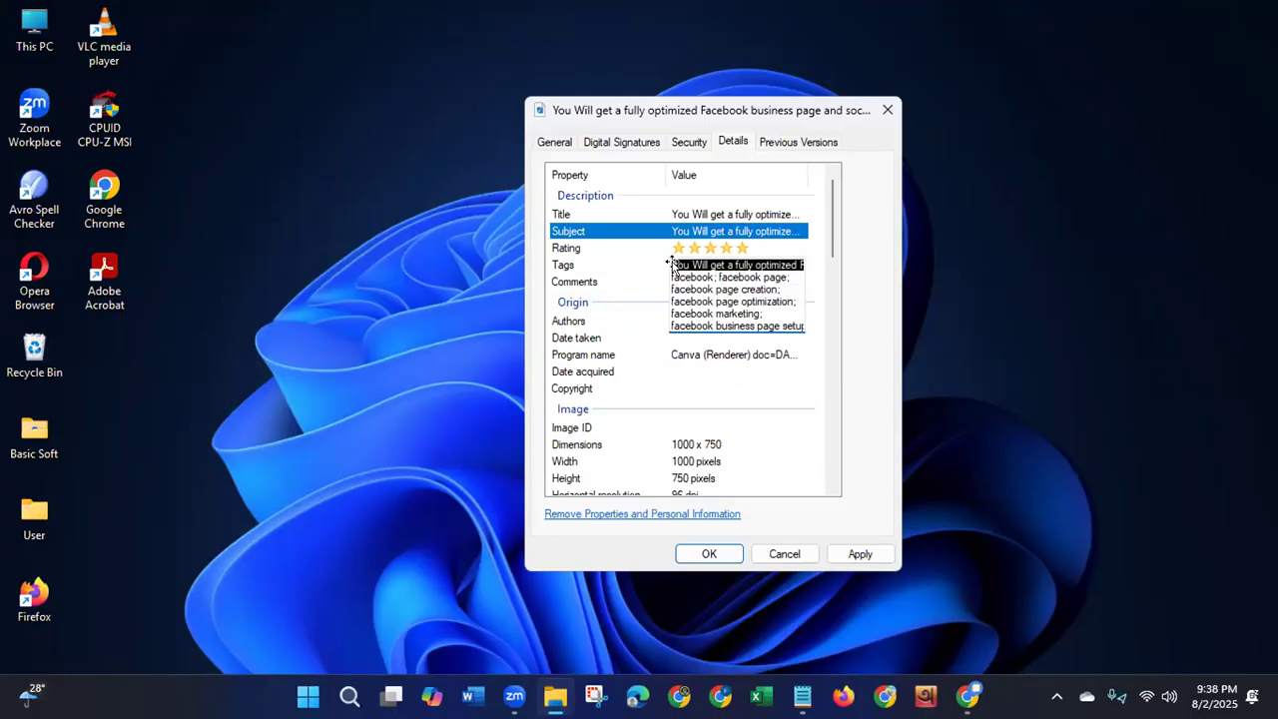
pyautogui.hotkey('shift', 'Down')
pyautogui.hotkey('shift', 'Down')
pyautogui.hotkey('shift', 'Down')
pyautogui.hotkey('shift', 'Down')
pyautogui.hotkey('shift', 'Down')
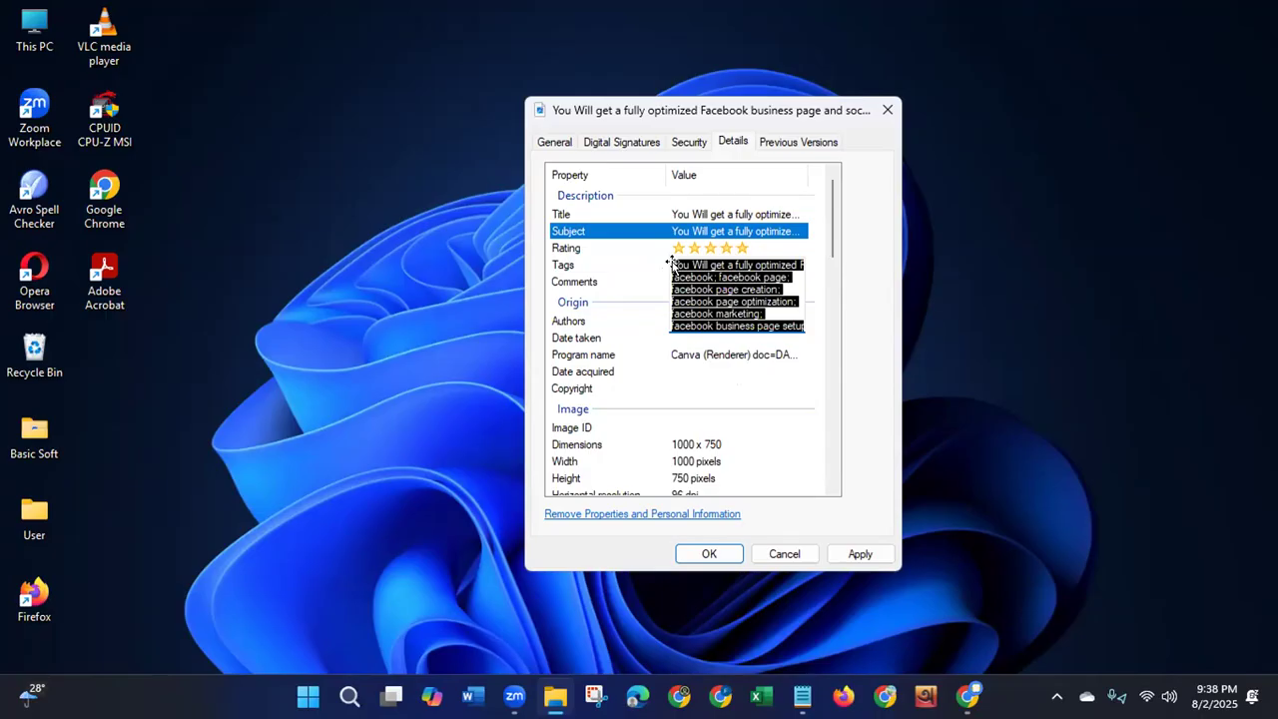
pyautogui.click(645, 285)
pyautogui.click(694, 280)
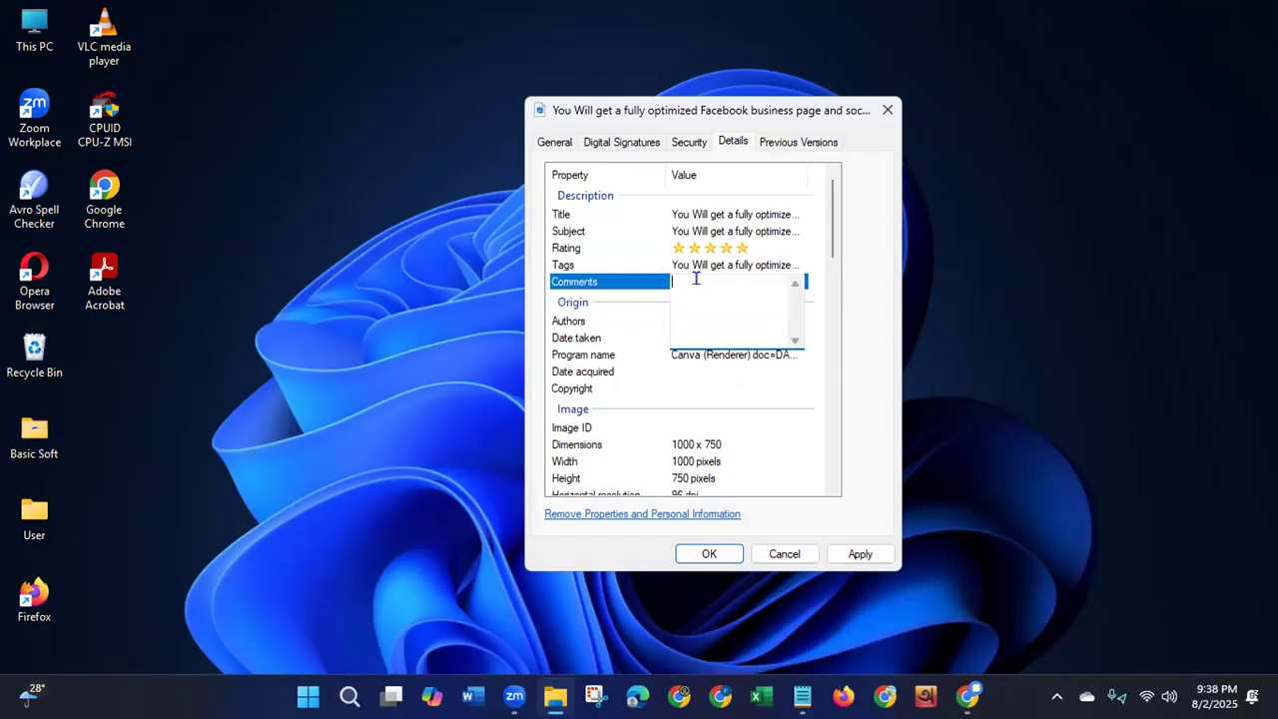
pyautogui.write('facebook page; facebook page creation; facebook page optimization; facebook marketing; facebook business page setup;')
pyautogui.press('Escape')
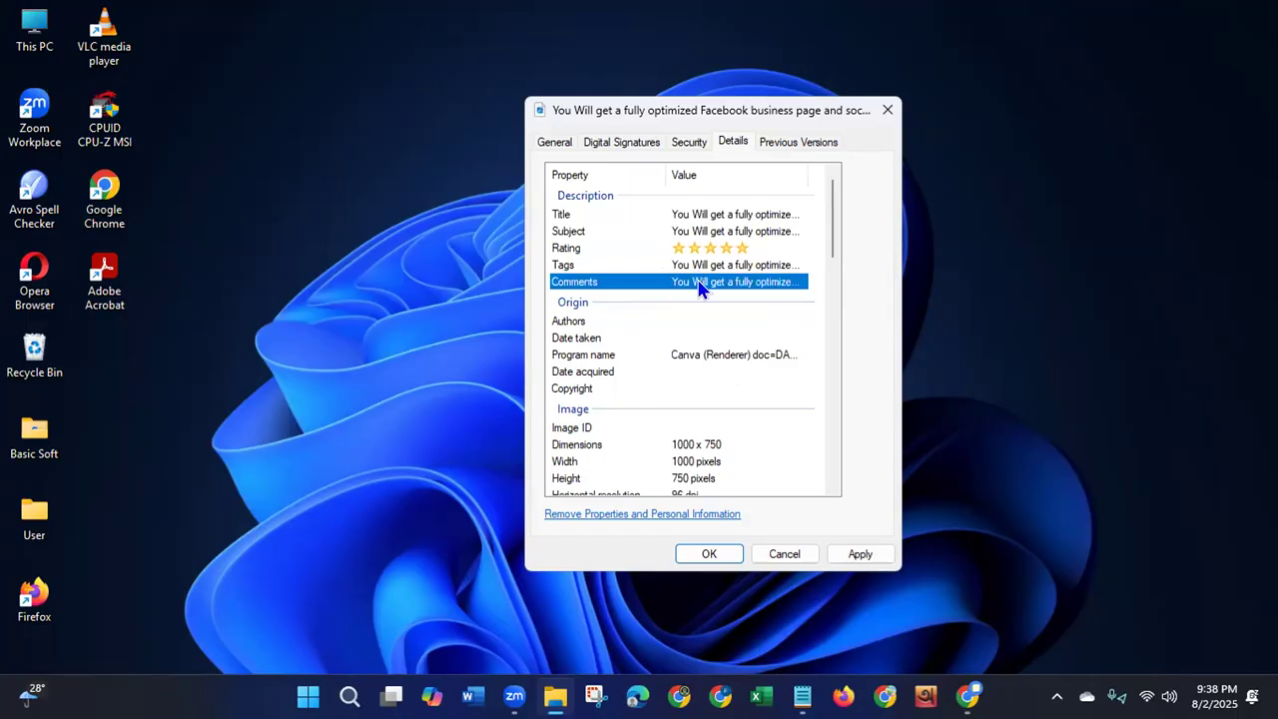
# Enter the author's full name in the image's authors property, apply the metadata changes and close the properties.
pyautogui.click(703, 321)
pyautogui.write('Farjana Khanam')
pyautogui.click(709, 388)
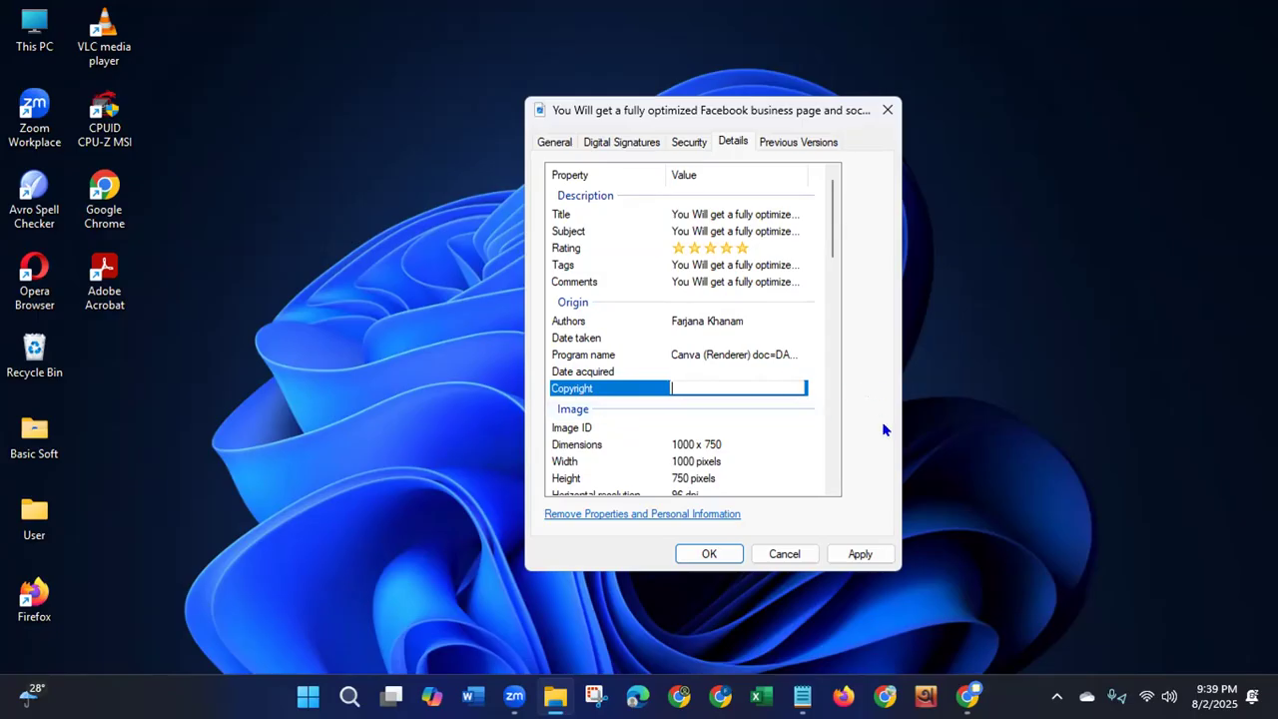
pyautogui.click(848, 555)
pyautogui.click(715, 560)
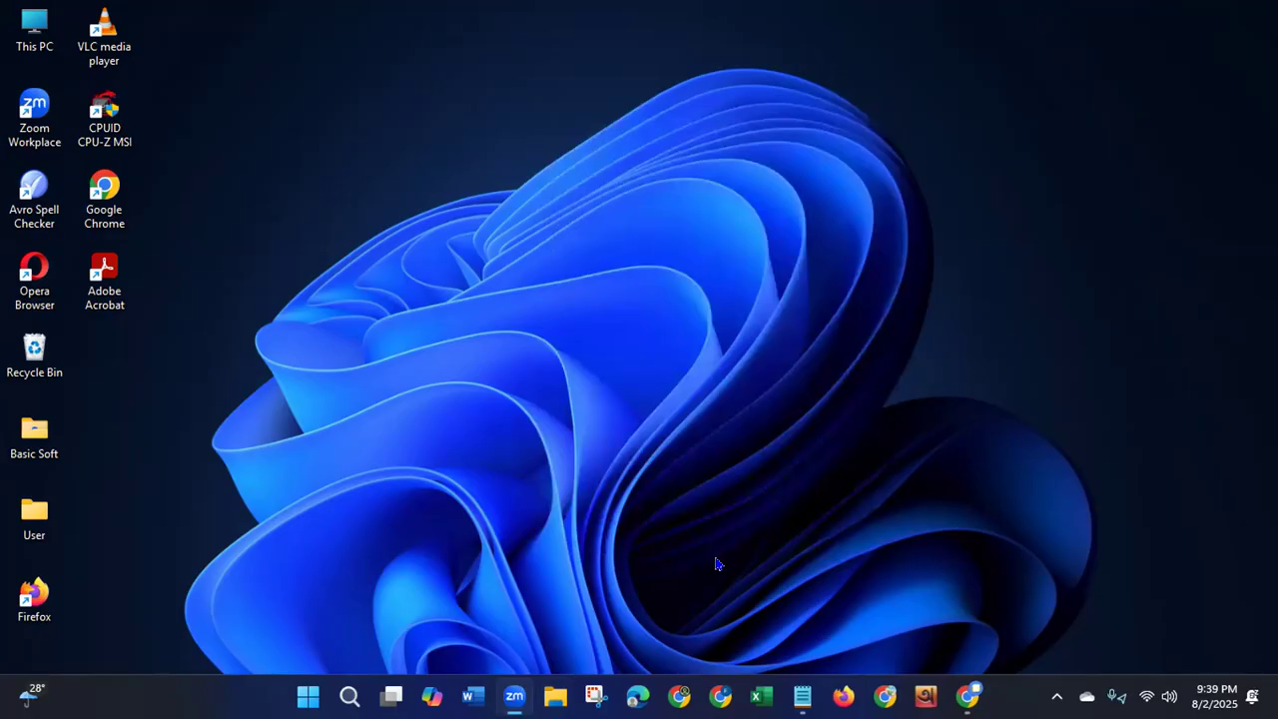
# Switch to Upwork and upload the "You Will get a fully optimized Facebook" JPG as a project image with the social platform Facebook.
pyautogui.click(970, 696)
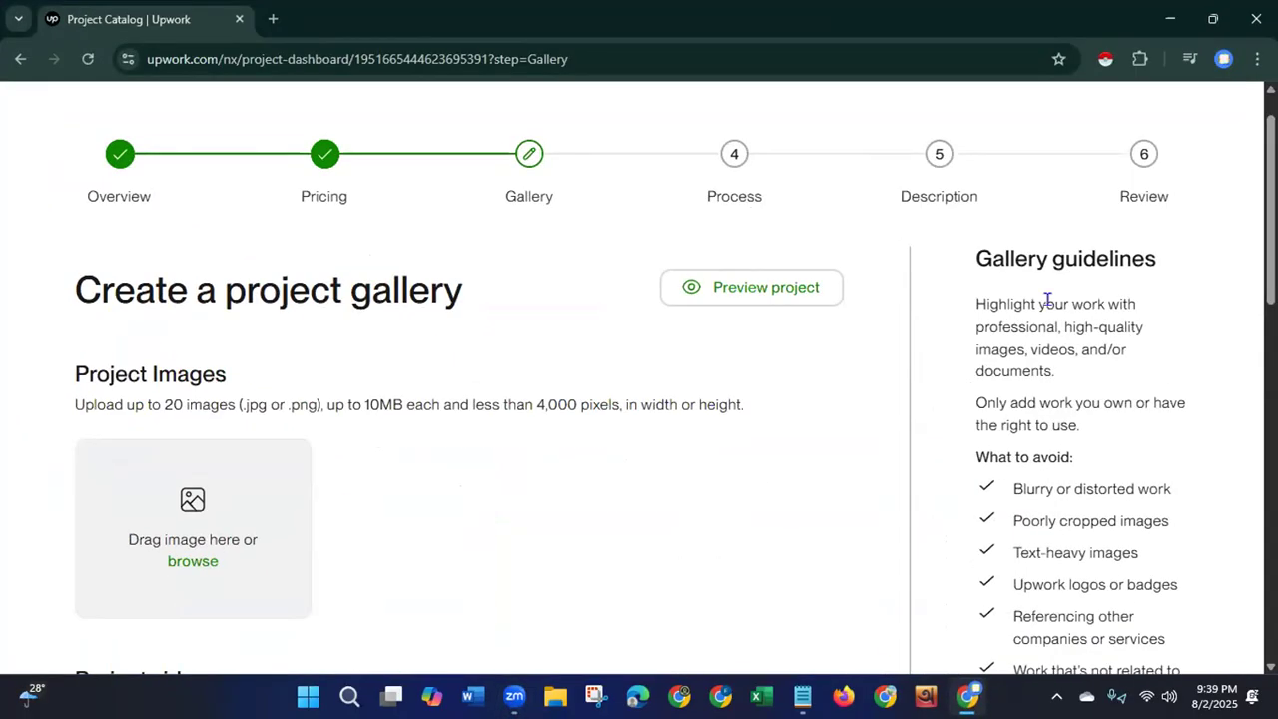
pyautogui.scroll(-2, 1047, 300)
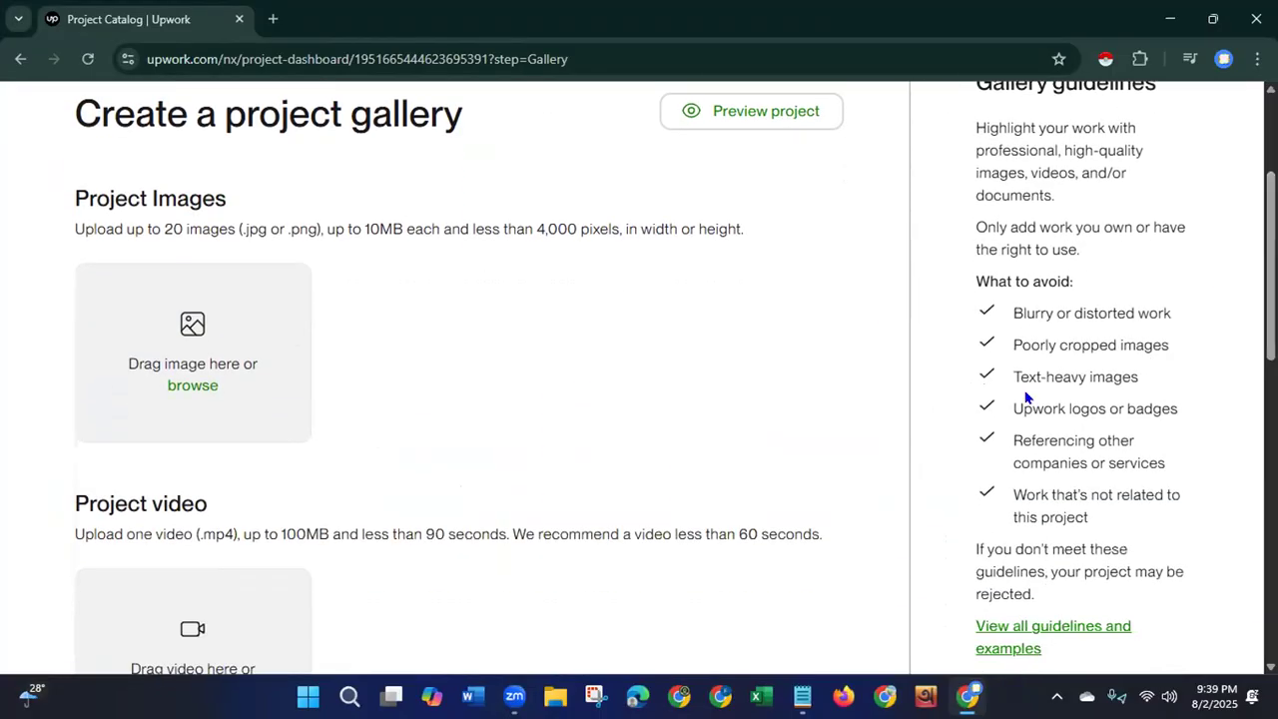
pyautogui.click(193, 386)
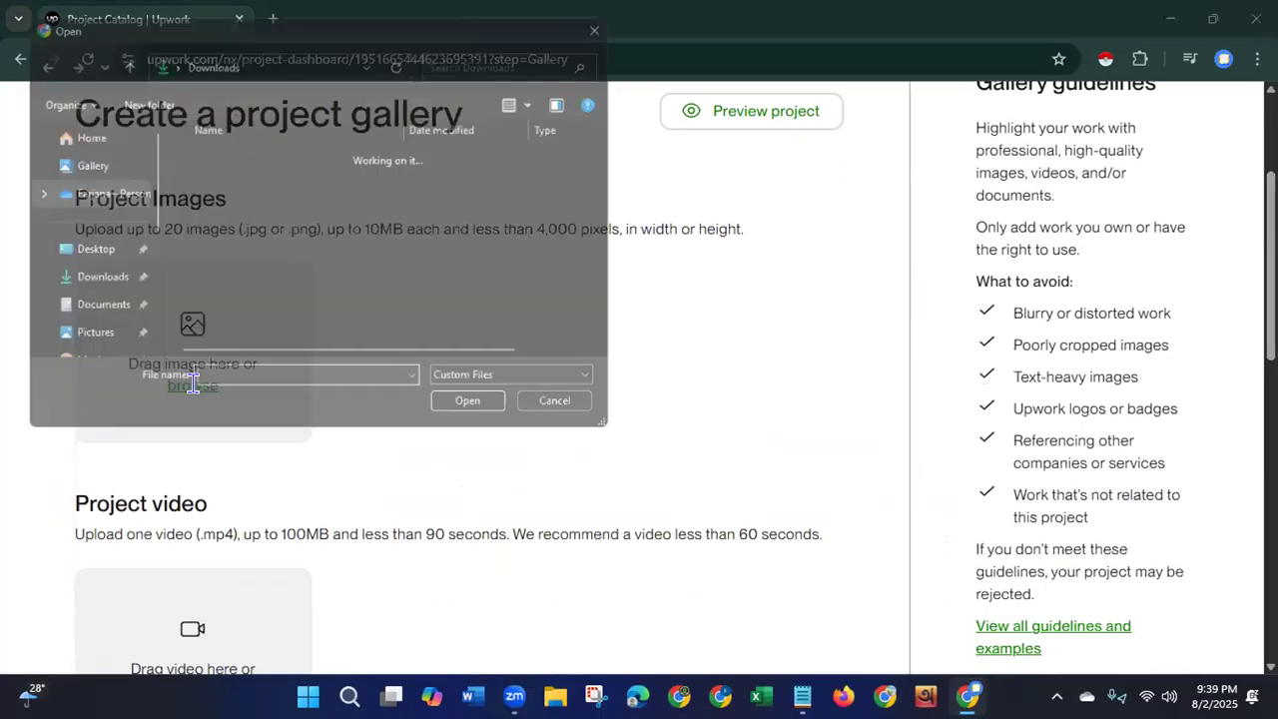
pyautogui.click(292, 178)
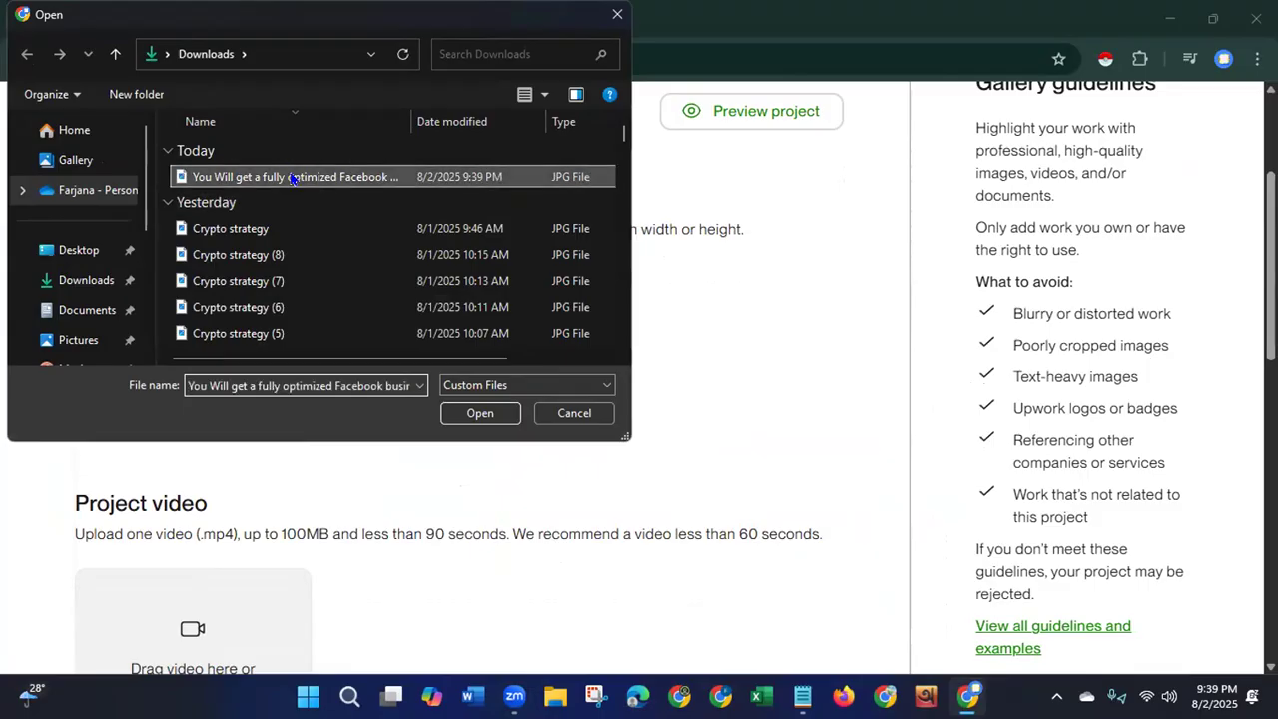
pyautogui.click(493, 417)
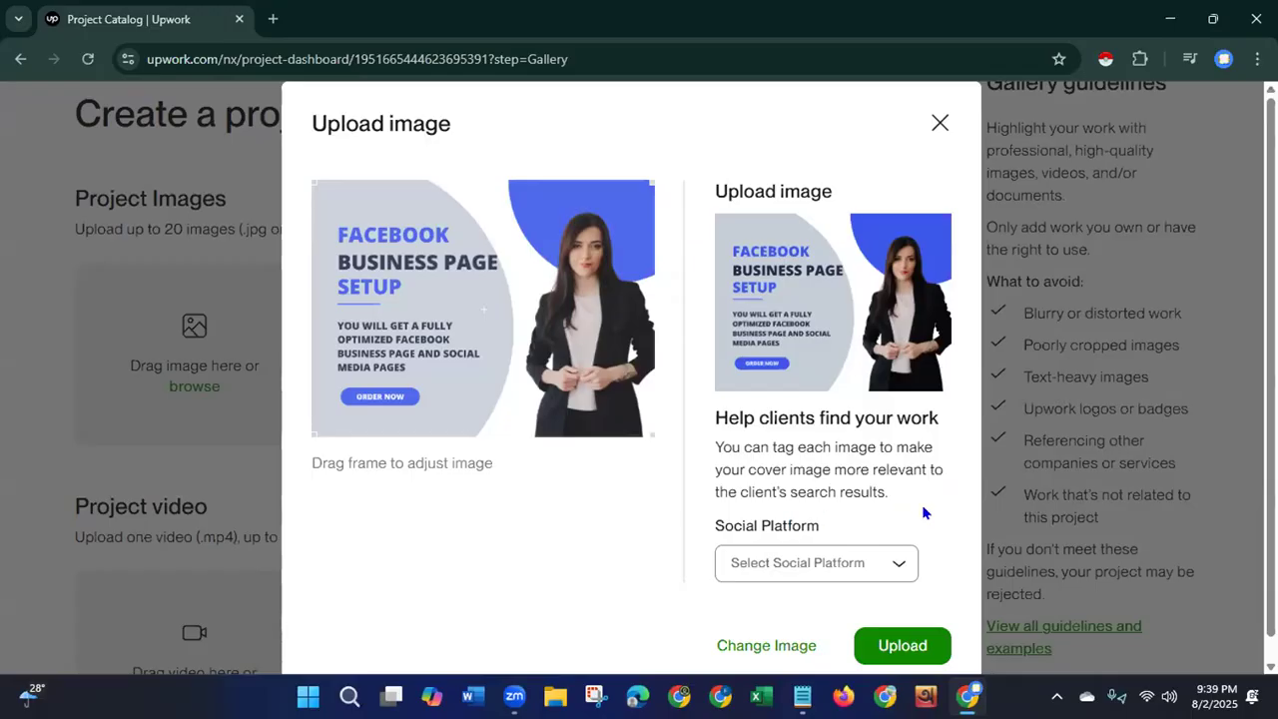
pyautogui.click(897, 564)
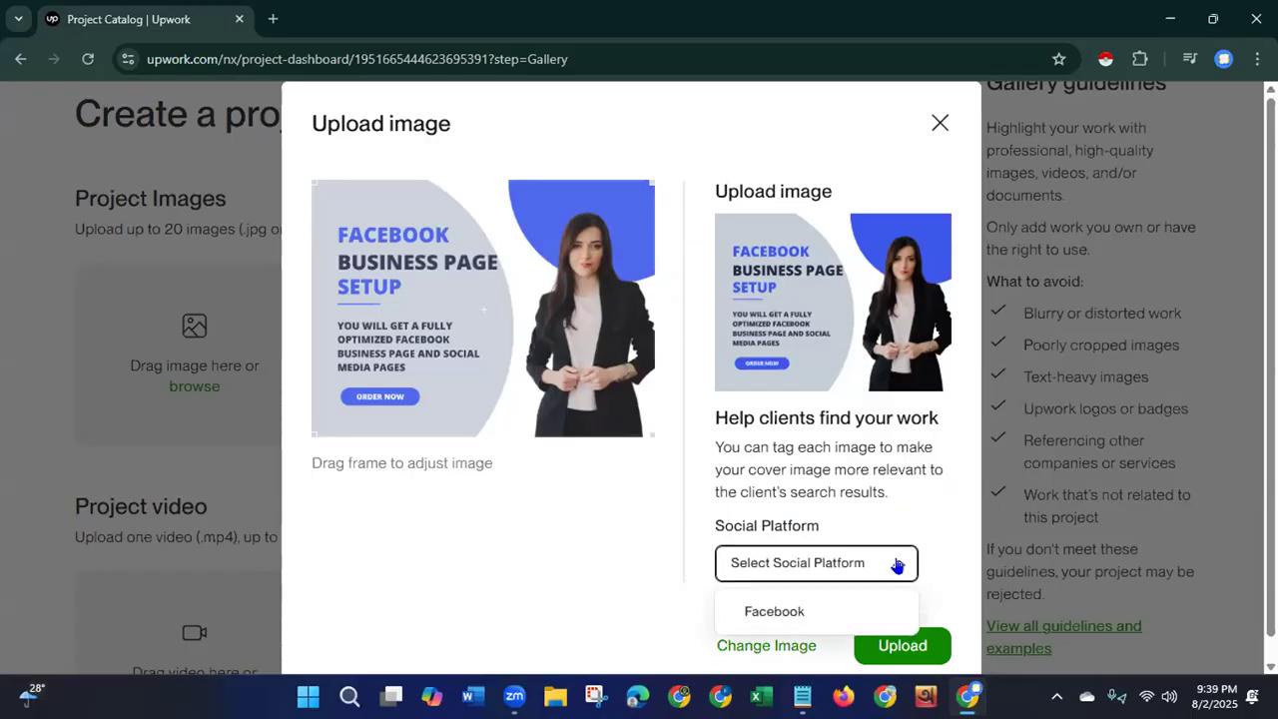
pyautogui.click(771, 612)
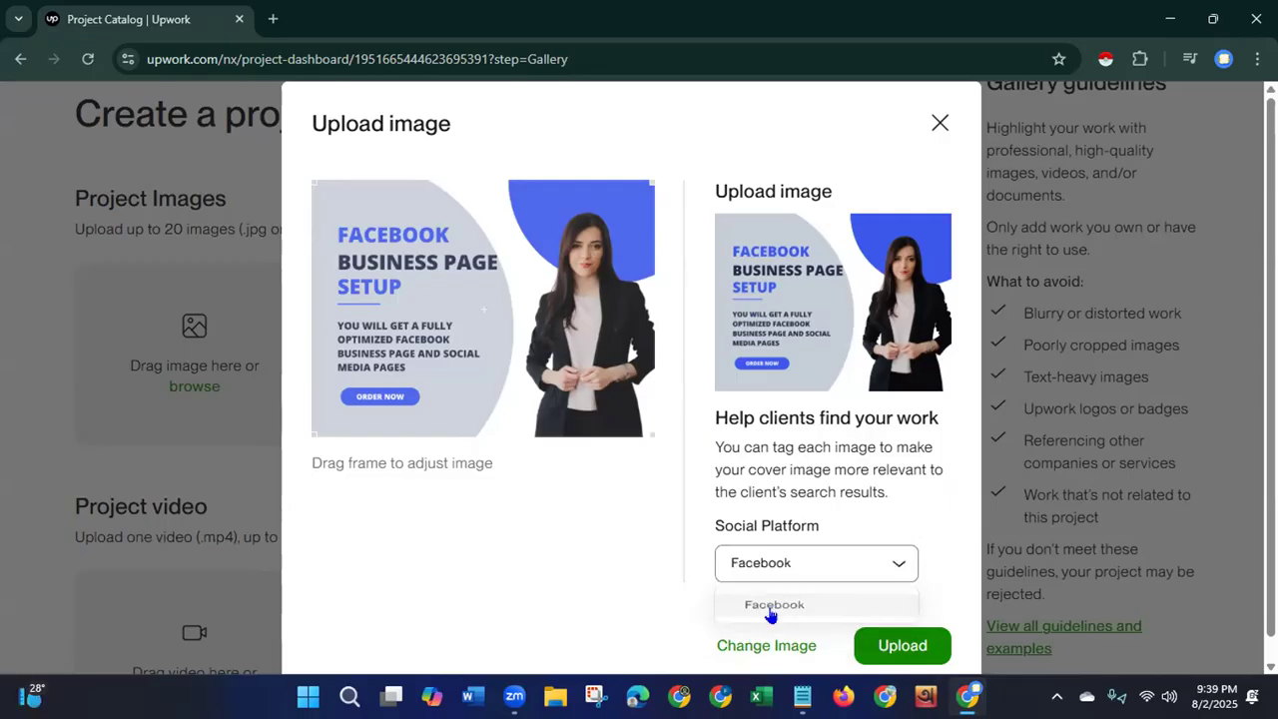
pyautogui.click(919, 651)
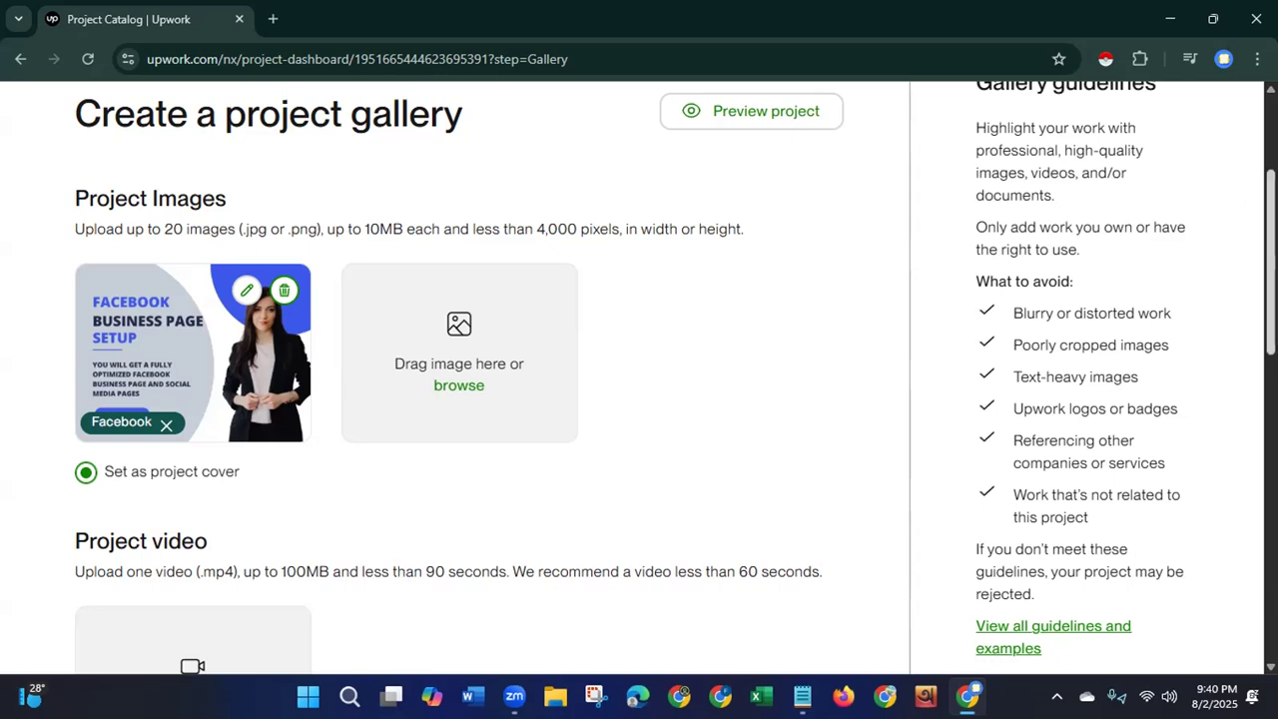
# Review the gallery's requirements for the project video and the optional sample documents.
pyautogui.scroll(-3, 675, 379)
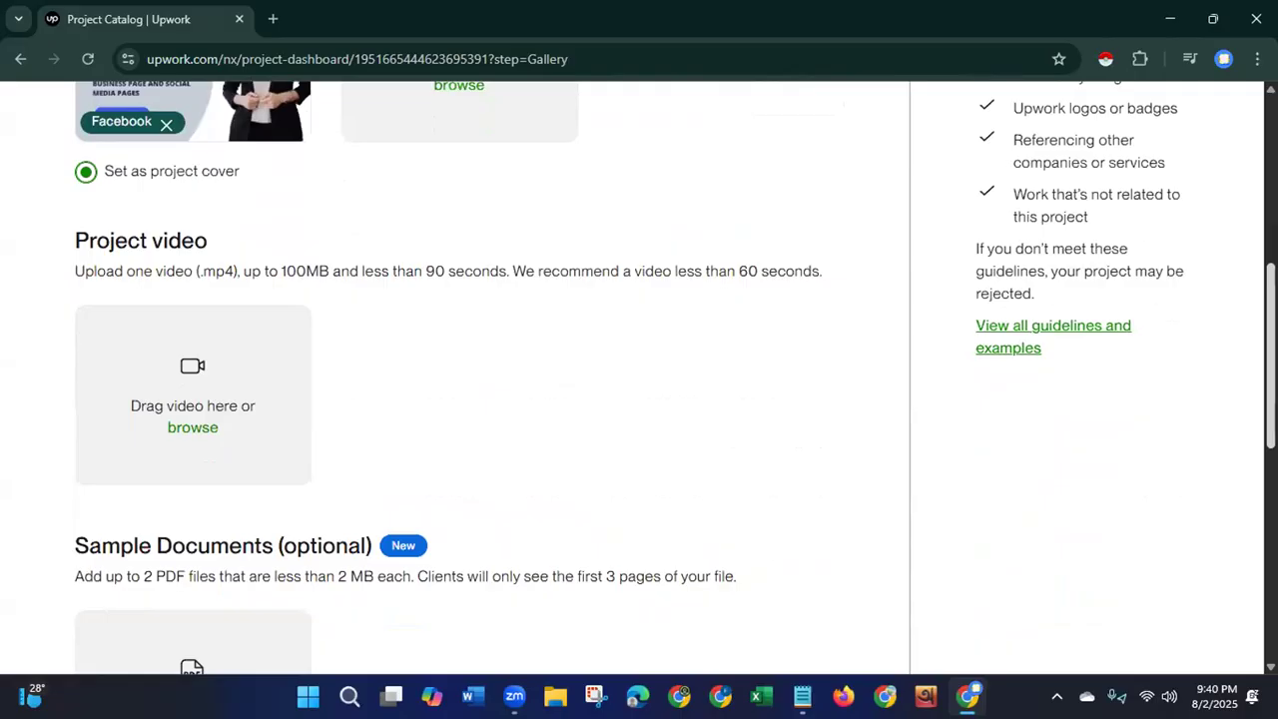
pyautogui.scroll(-1, 723, 179)
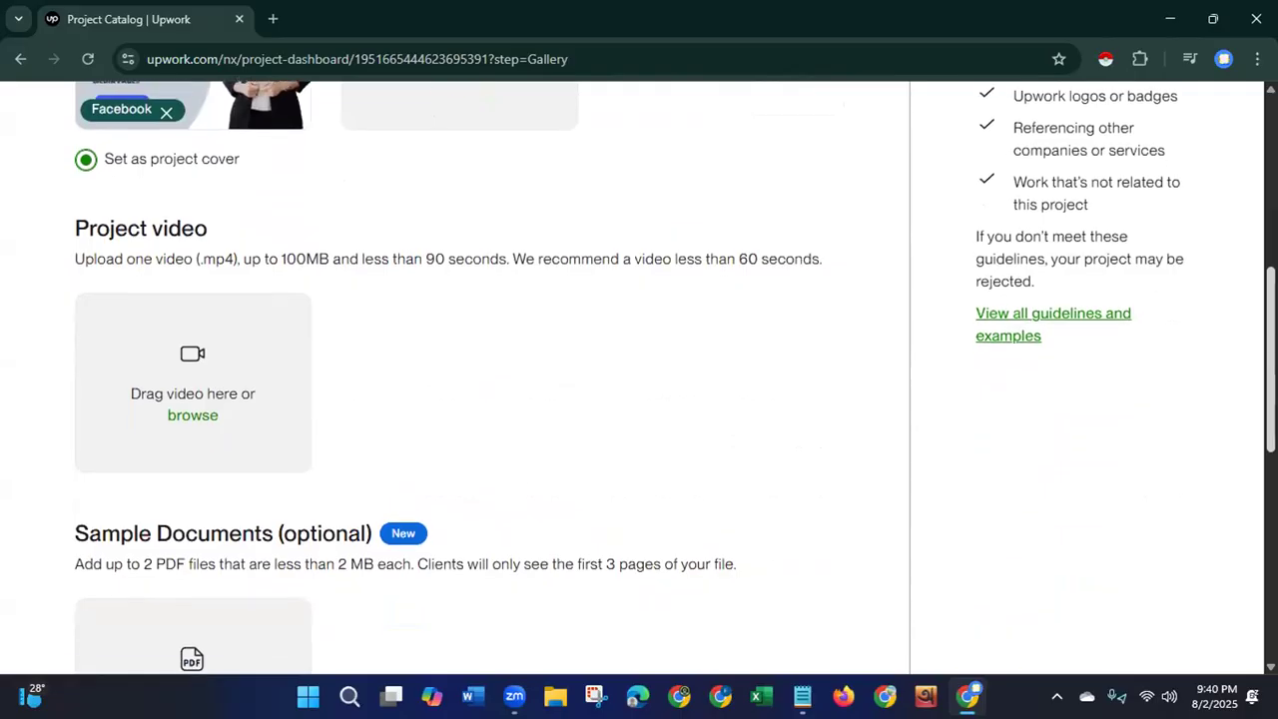
pyautogui.moveTo(538, 191); pyautogui.dragTo(799, 226)
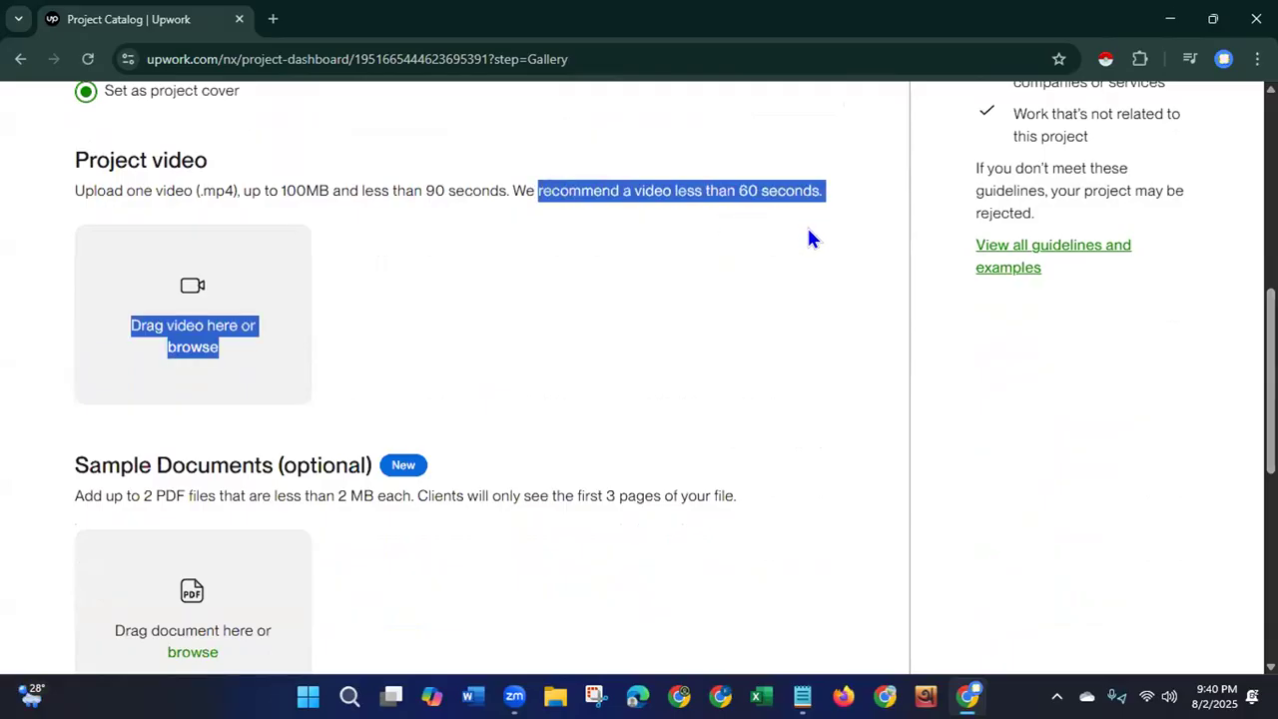
pyautogui.click(815, 425)
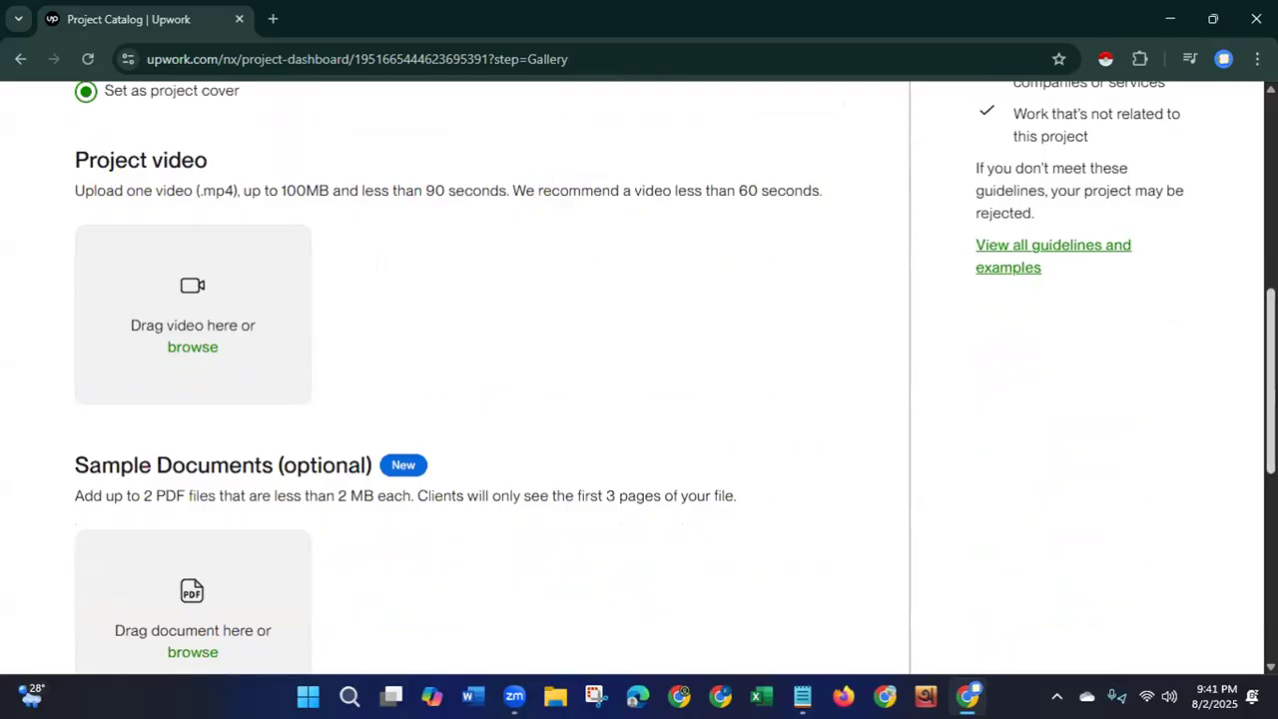
# Leave the optional sample documents empty and continue from the gallery to the project's requirements and steps.
pyautogui.scroll(-3, 640, 380)
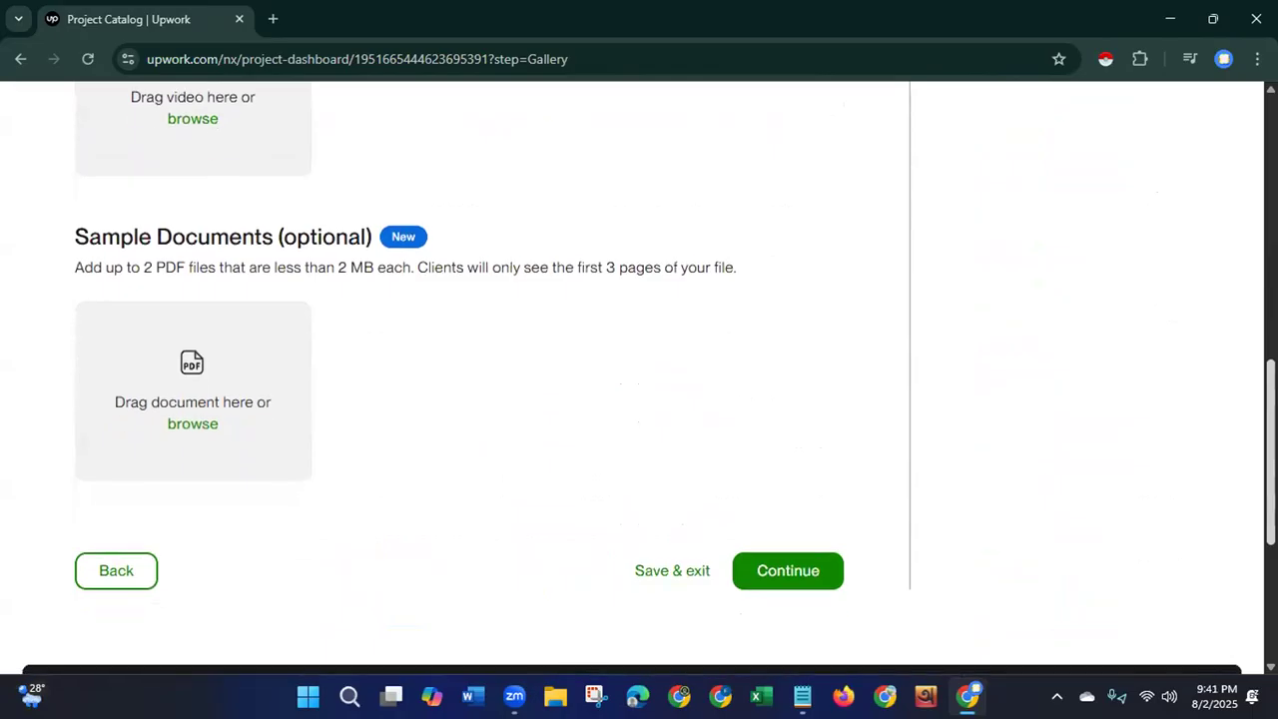
pyautogui.moveTo(285, 231); pyautogui.dragTo(379, 237)
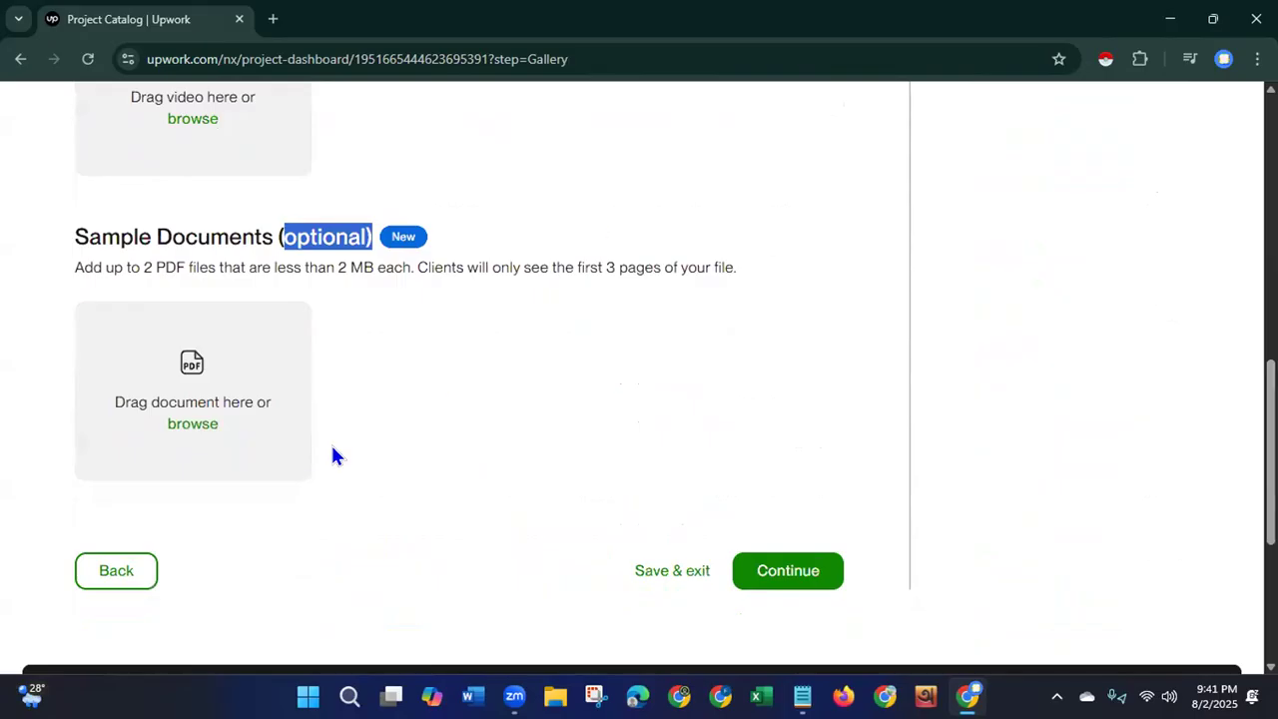
pyautogui.click(790, 577)
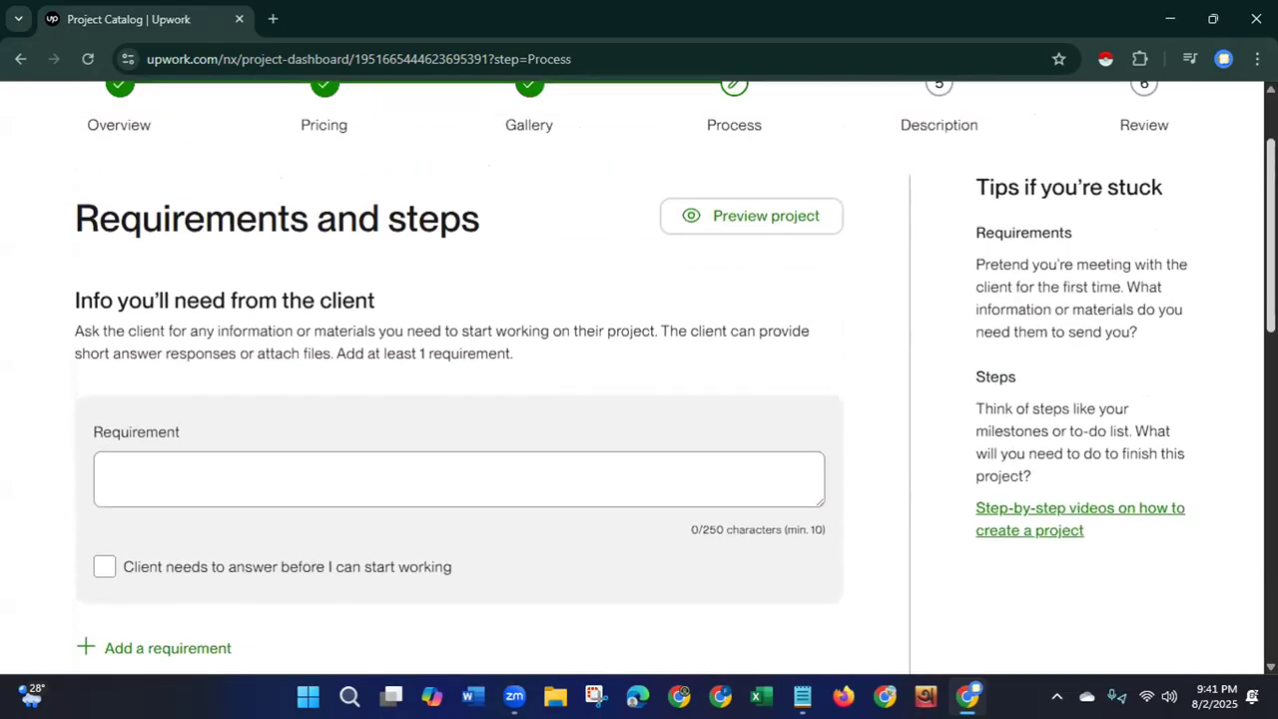
# Enter "What you'll need from me to start the project?" as the question in the client requirement.
pyautogui.scroll(-1, 639, 400)
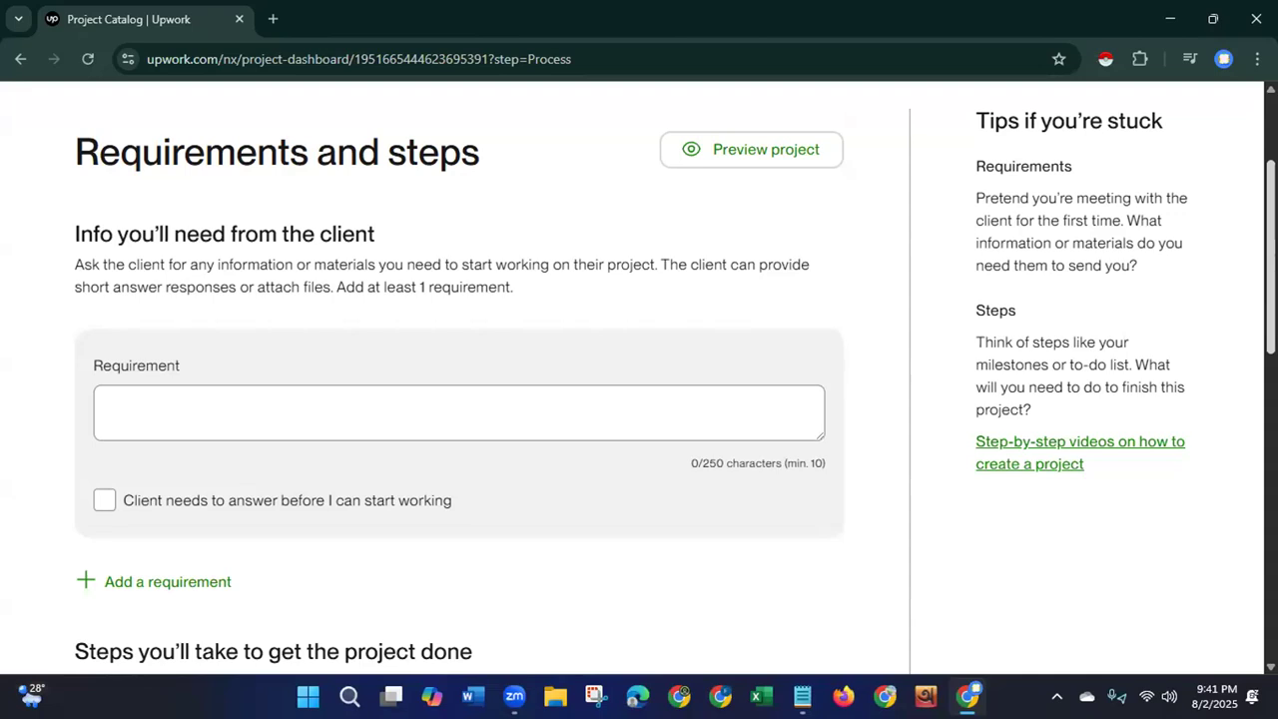
pyautogui.click(405, 422)
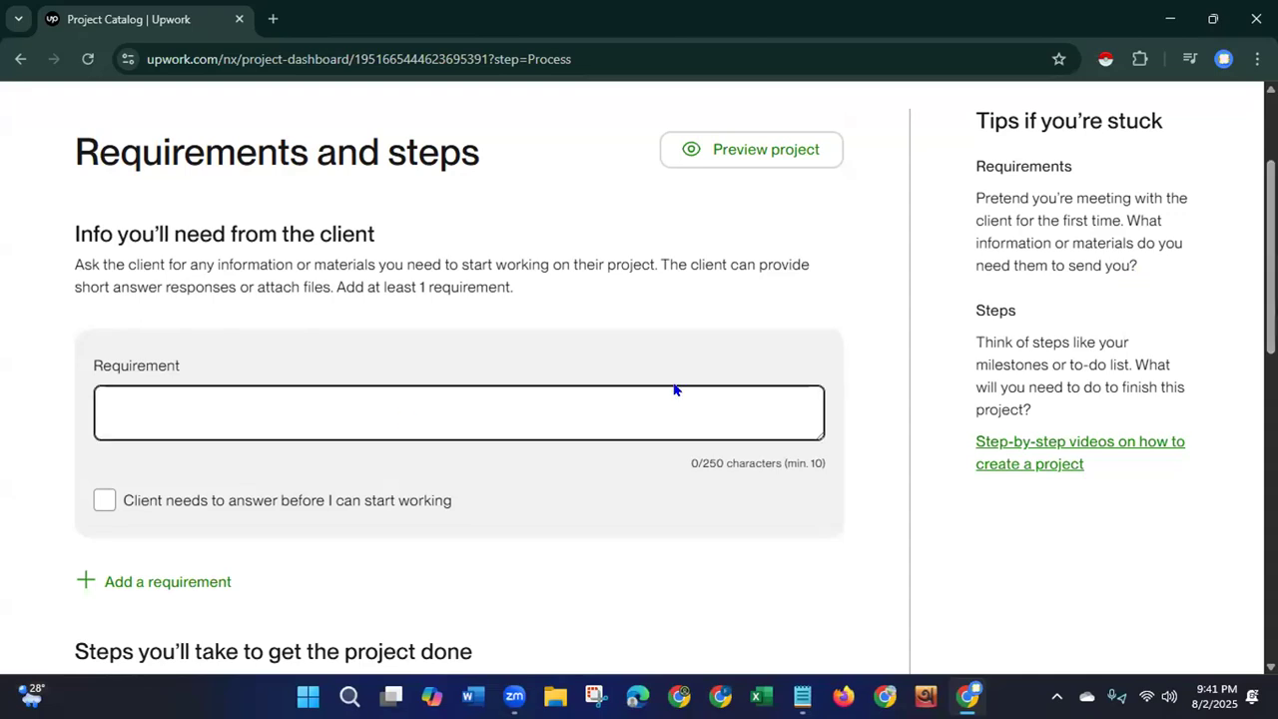
pyautogui.write('What ')
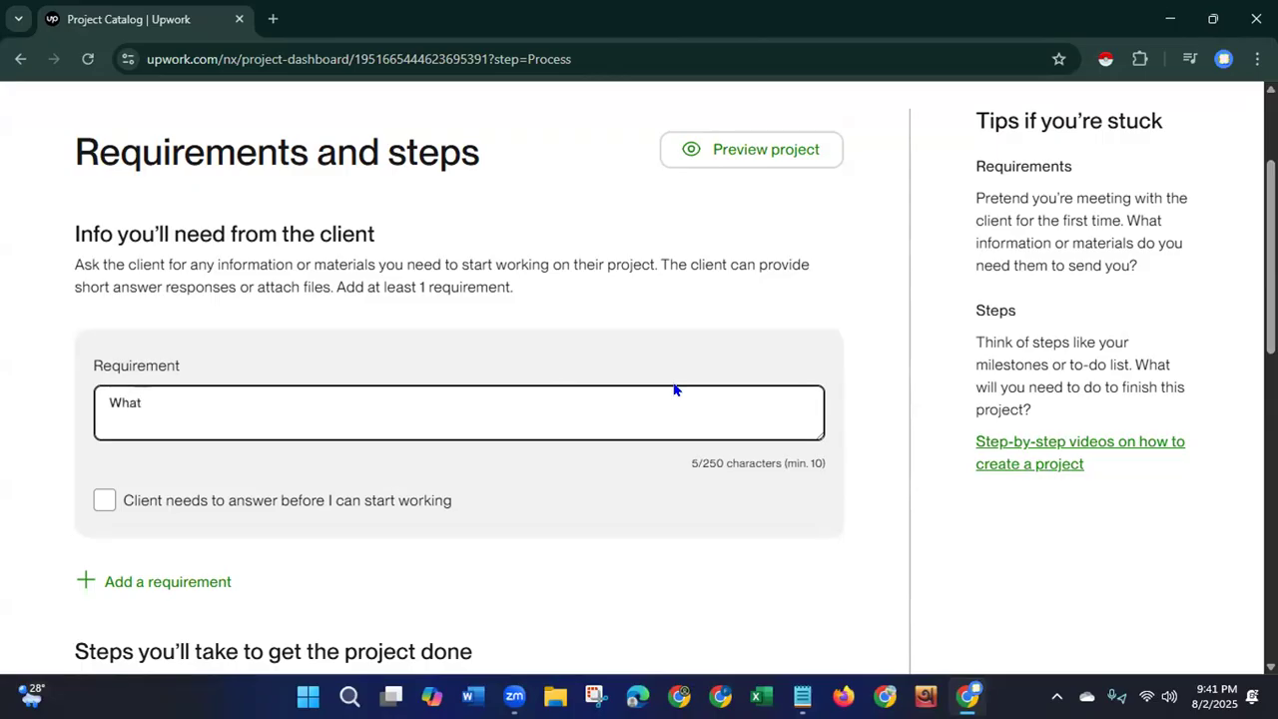
pyautogui.write("you'll ")
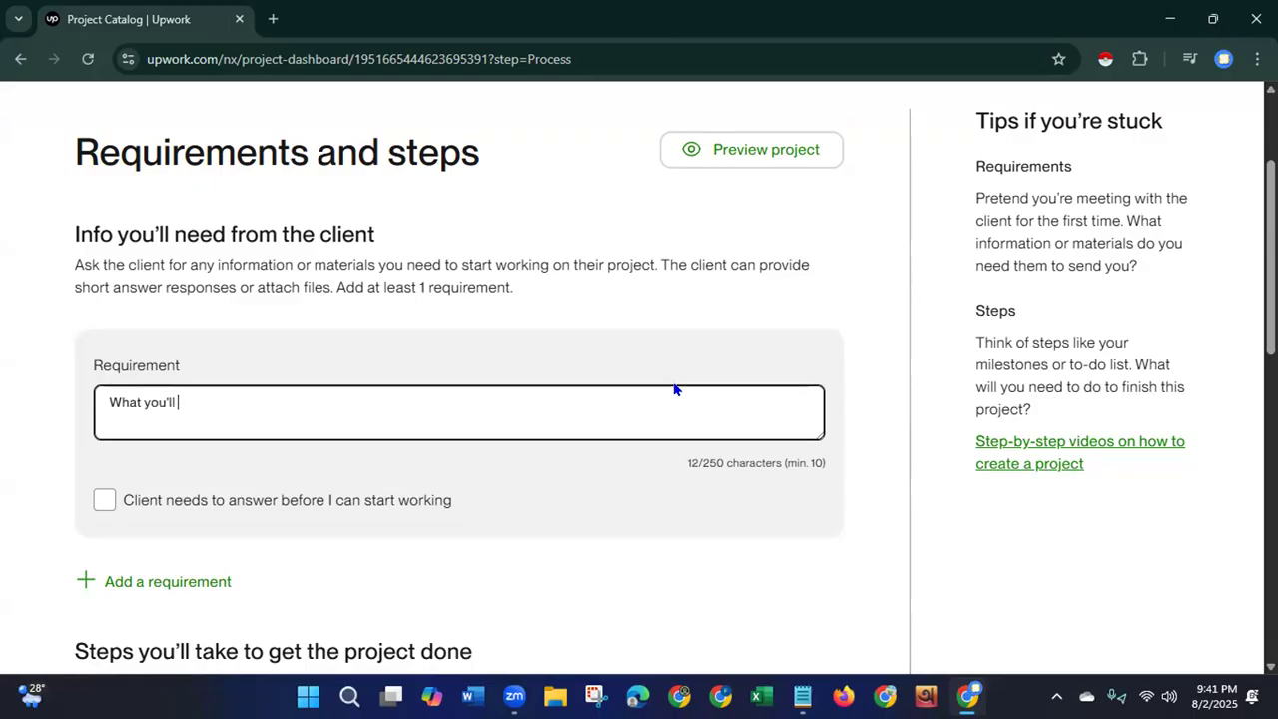
pyautogui.write('need from me ')
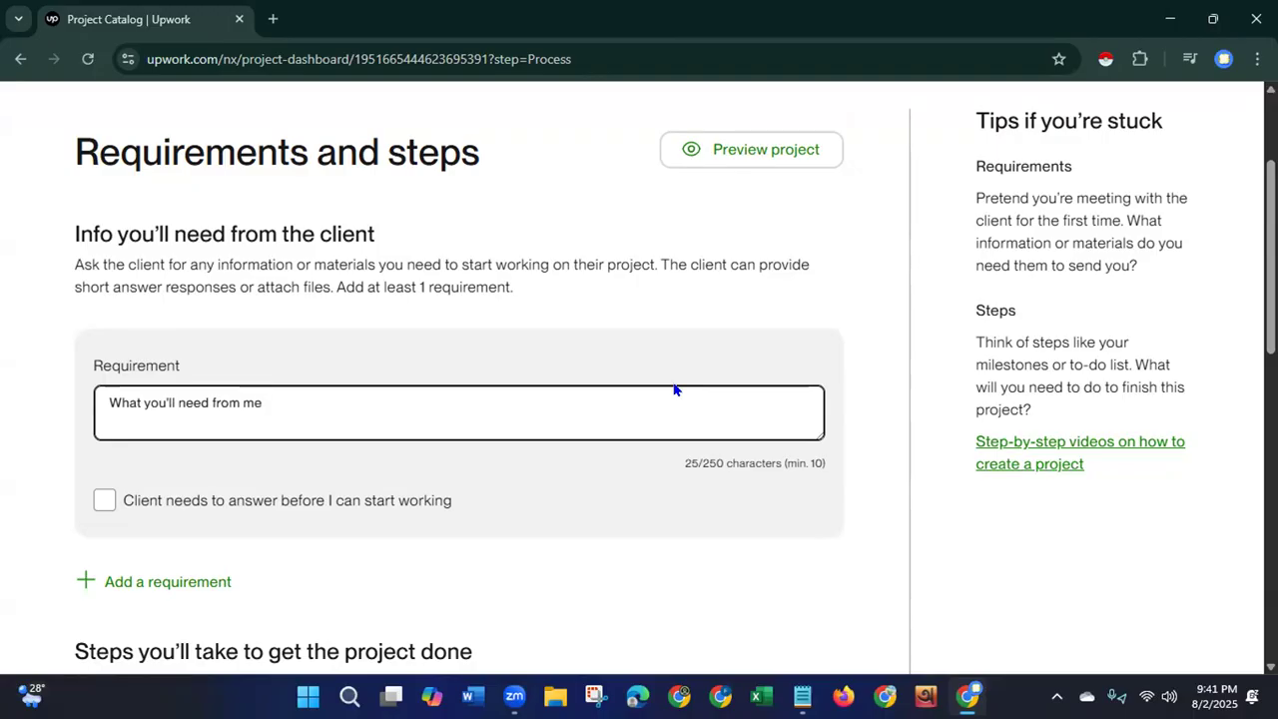
pyautogui.write('to start the pro')
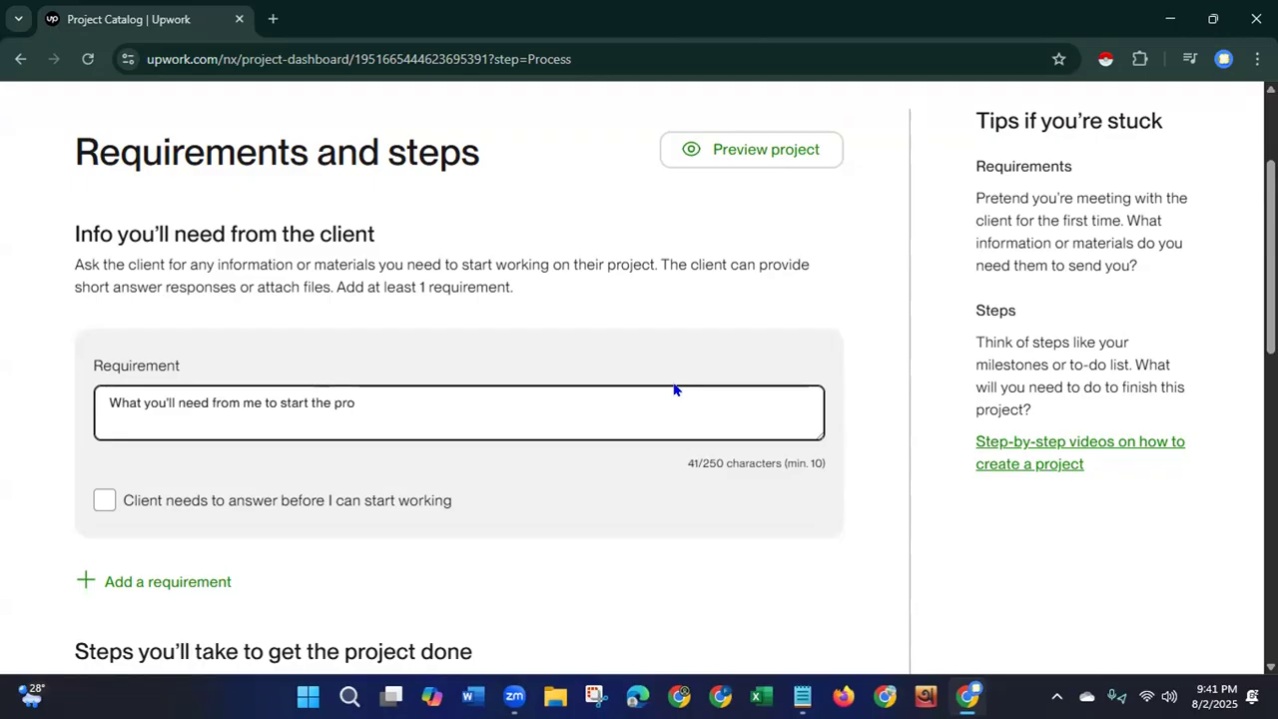
pyautogui.write('ject')
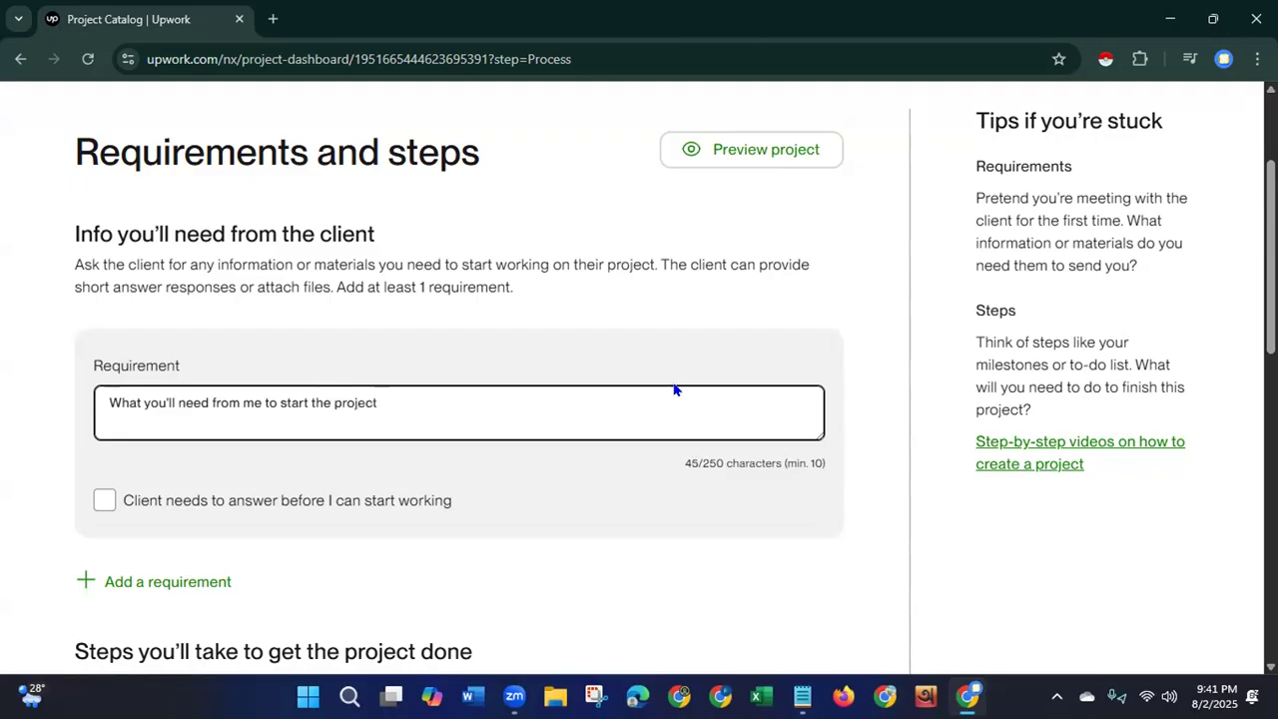
pyautogui.write('? a')
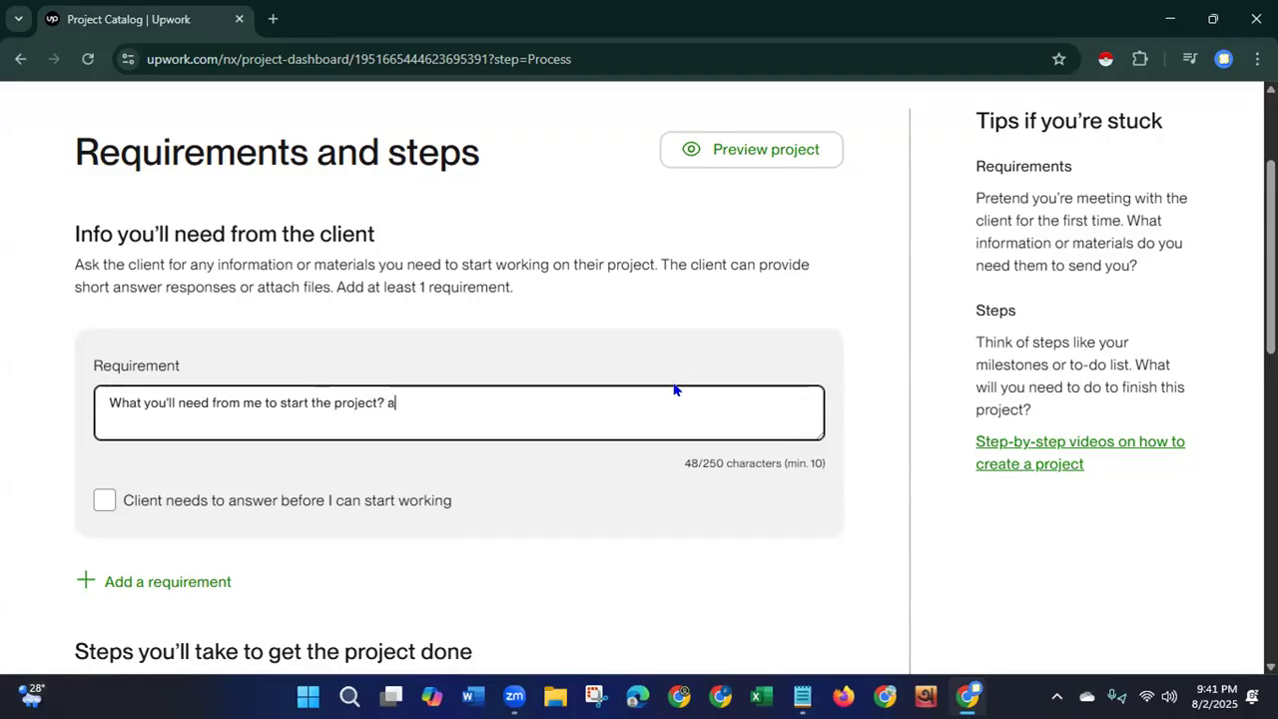
# Complete the requirement with "ans. To start the project I'll need your business details and your website link." and require the client's answer before work starts.
pyautogui.write('ns. To start the project')
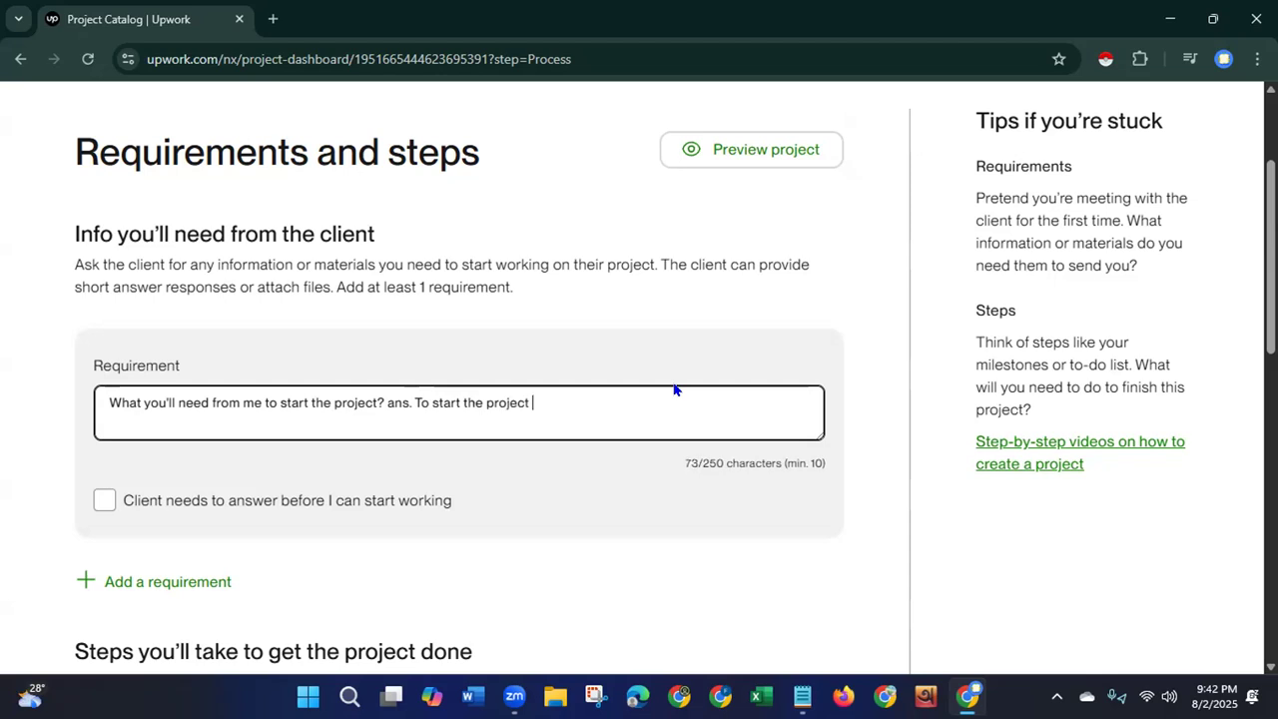
pyautogui.write(" I'll need your business de")
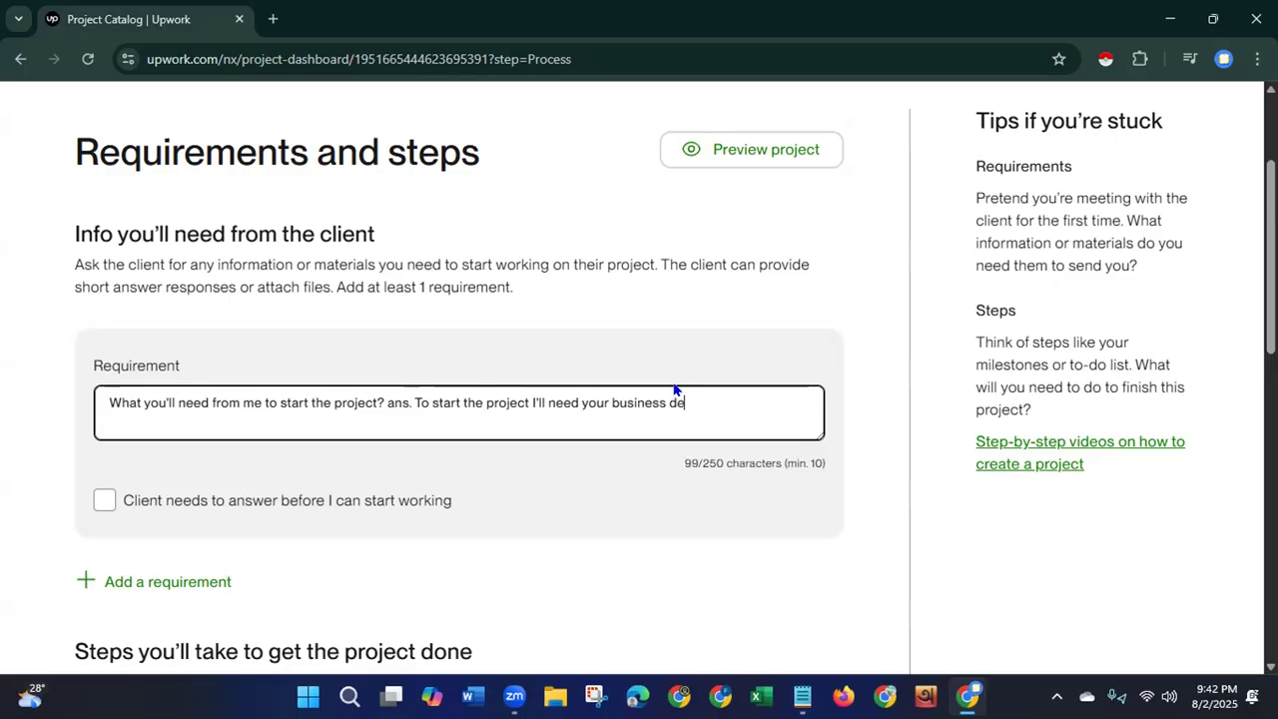
pyautogui.write('tails and your website link.')
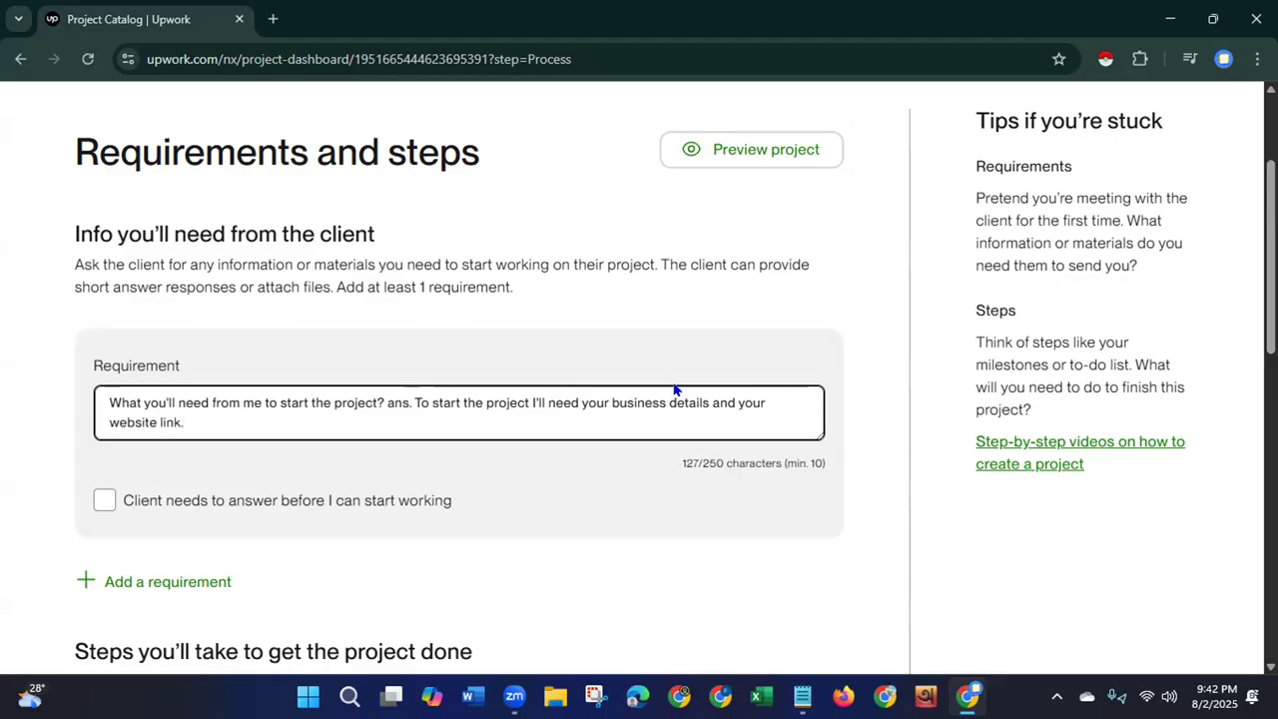
pyautogui.click(95, 503)
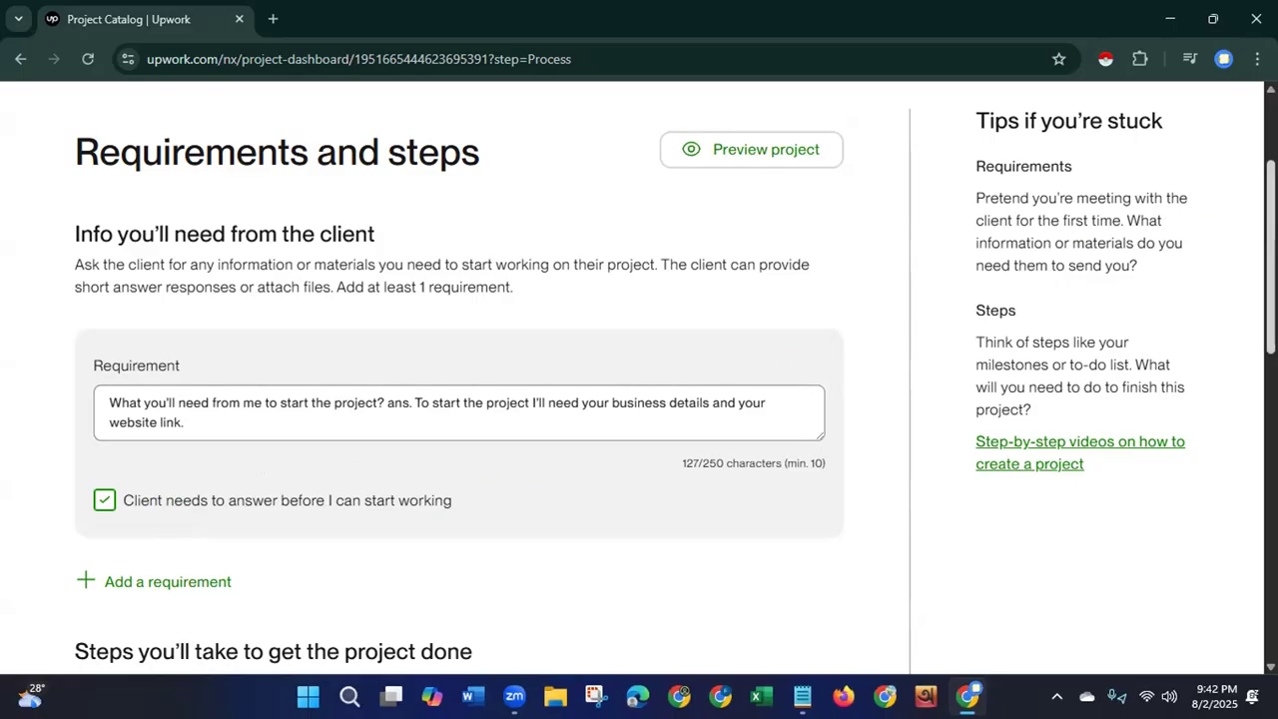
# Title step 1 of the project process "Buyer purchase the project.".
pyautogui.scroll(-5, 675, 383)
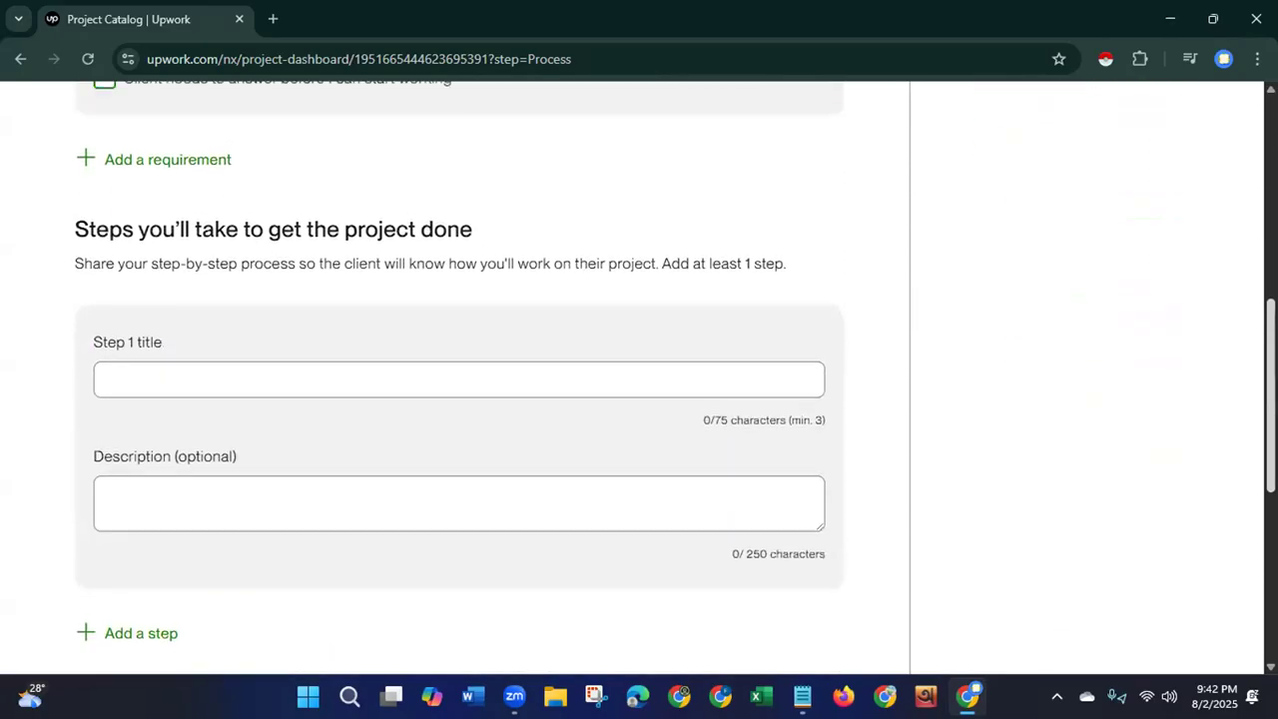
pyautogui.scroll(1, 675, 383)
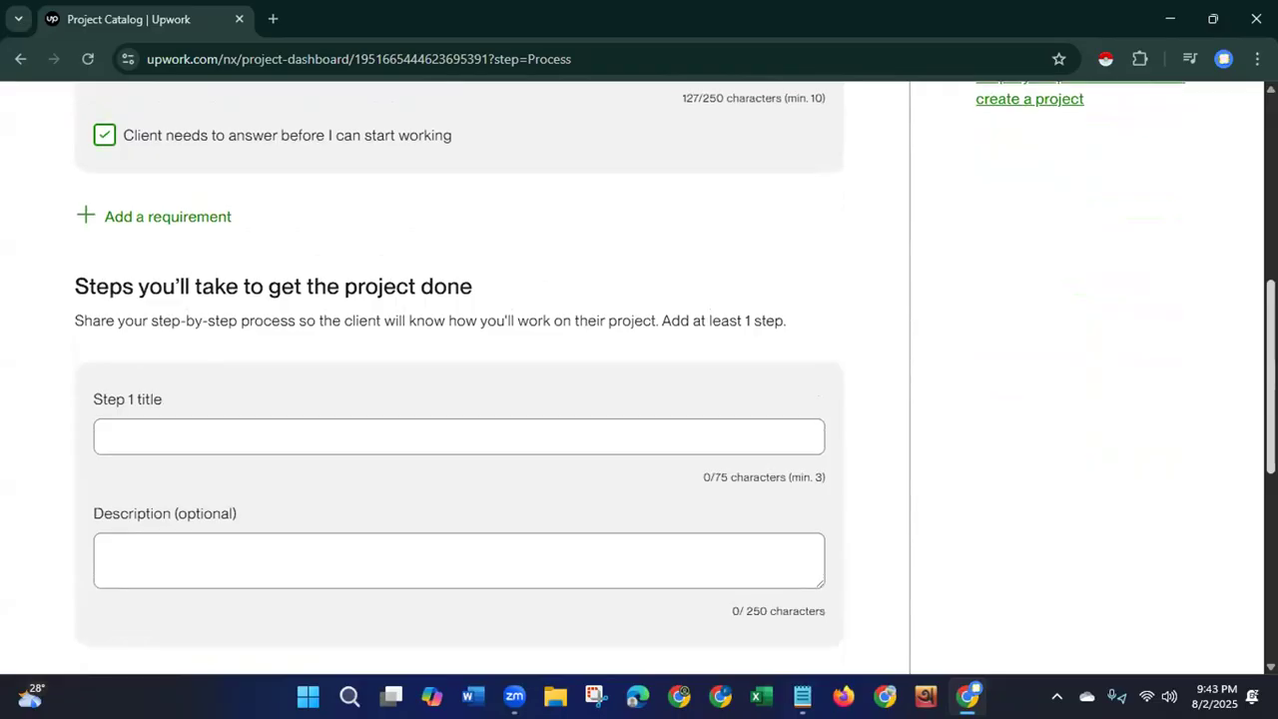
pyautogui.scroll(-1, 1076, 386)
pyautogui.click(458, 388)
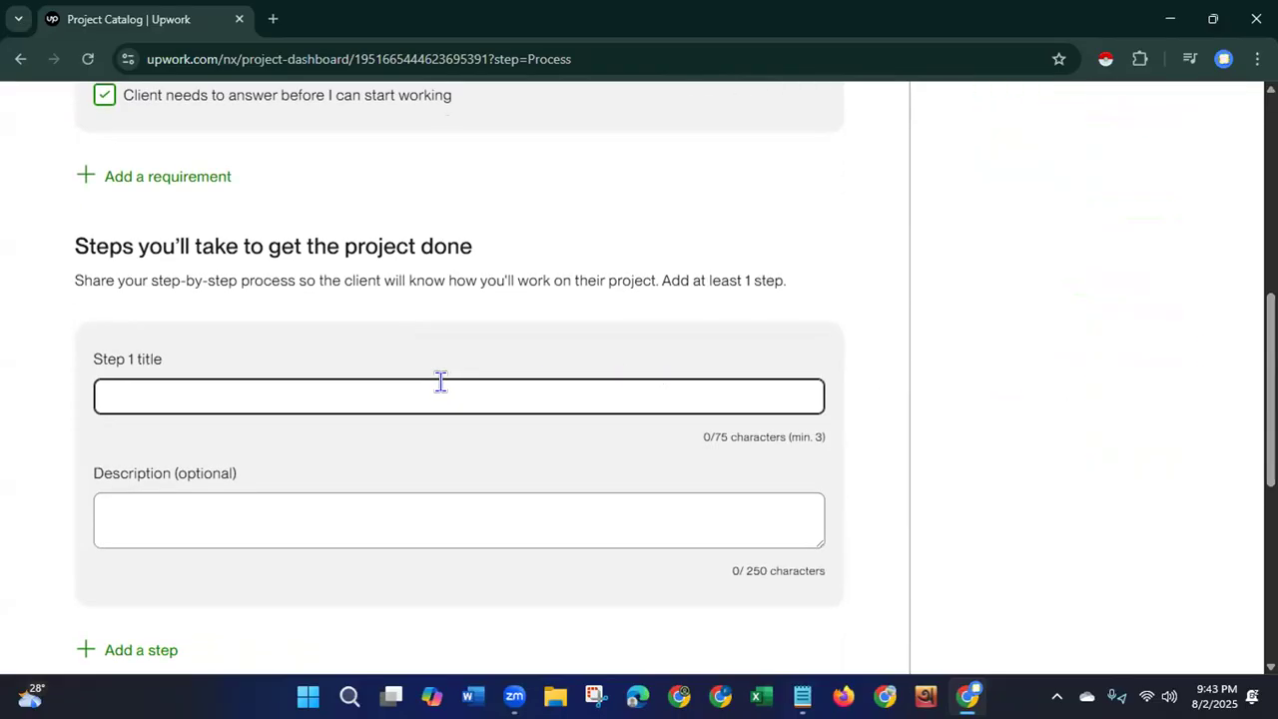
pyautogui.write('Buyer purchase ')
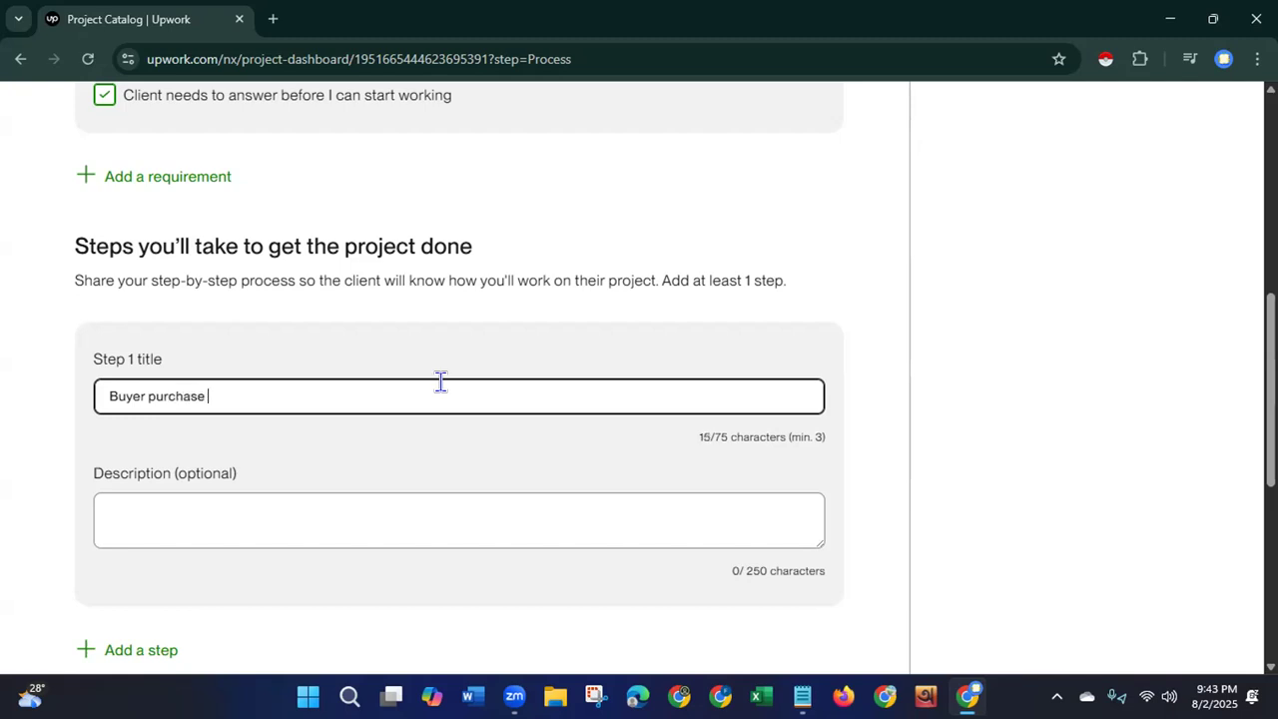
pyautogui.write('the project.')
# Describe step 1 as "Buyer needs to fulfill all the requirements after purchasing the project.".
pyautogui.click(375, 522)
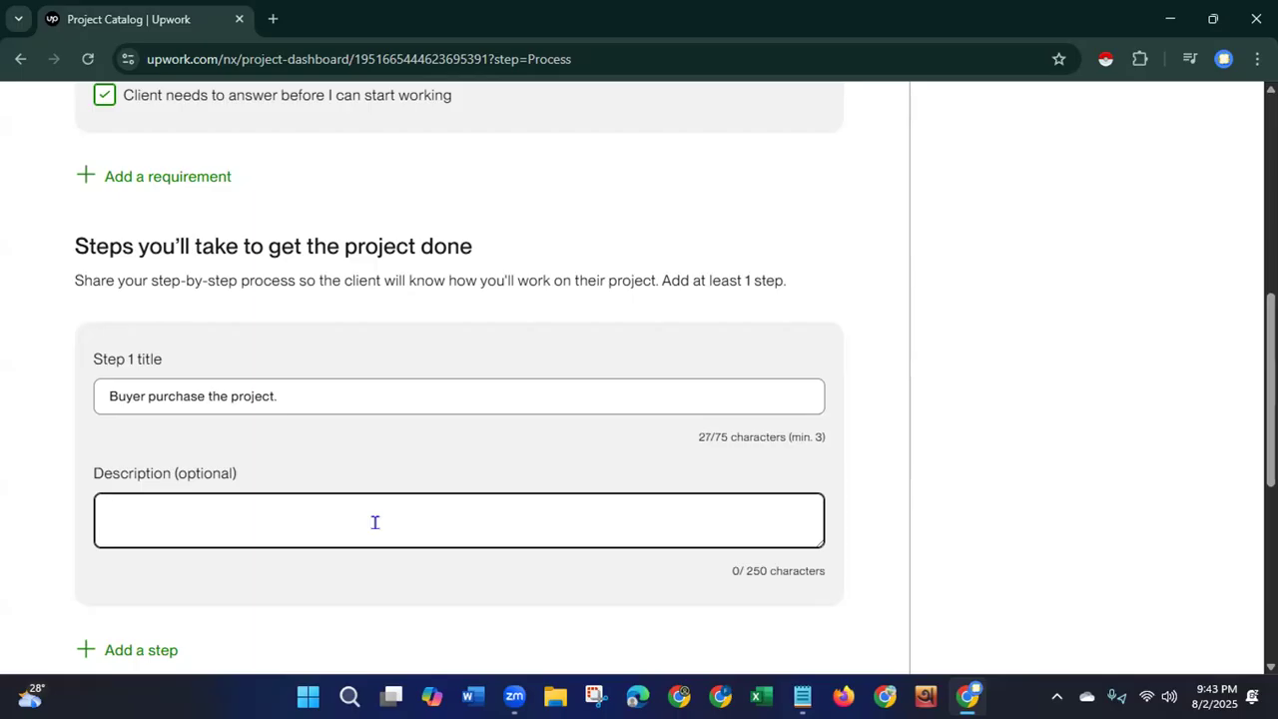
pyautogui.write('Buyer needs to fullfill')
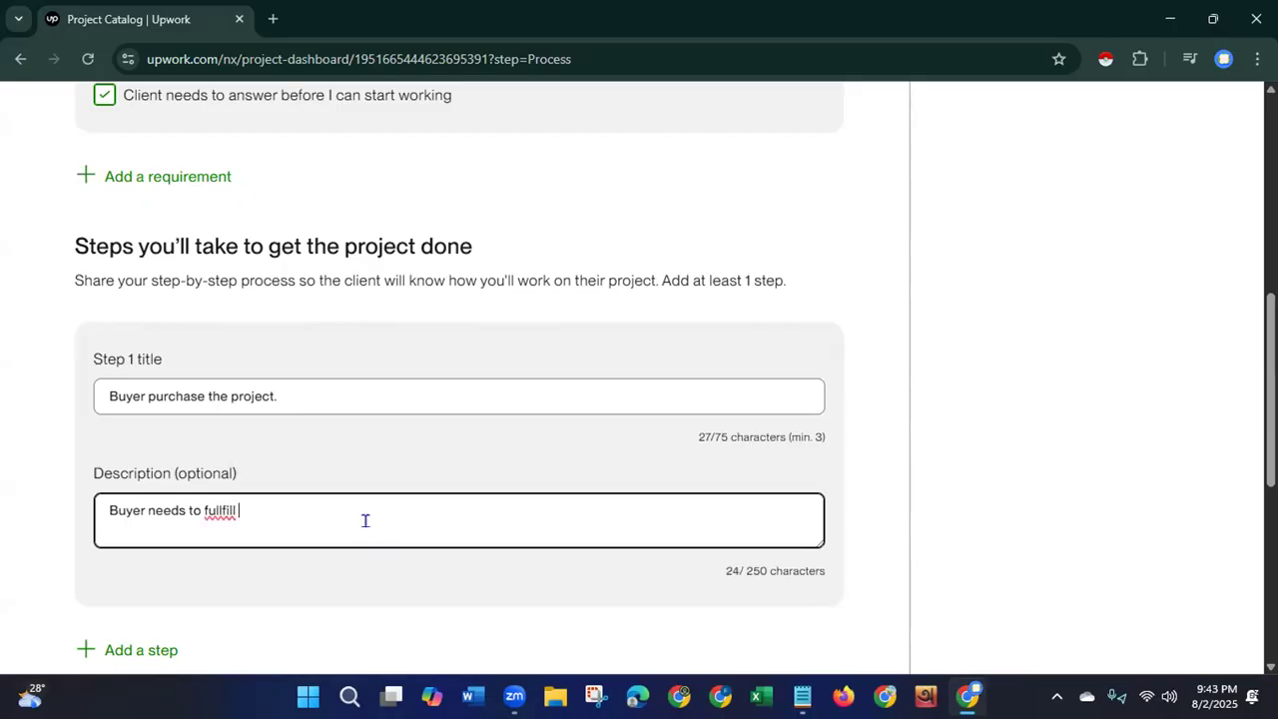
pyautogui.click(219, 510)
pyautogui.press('BackSpace')
pyautogui.write('all the requi')
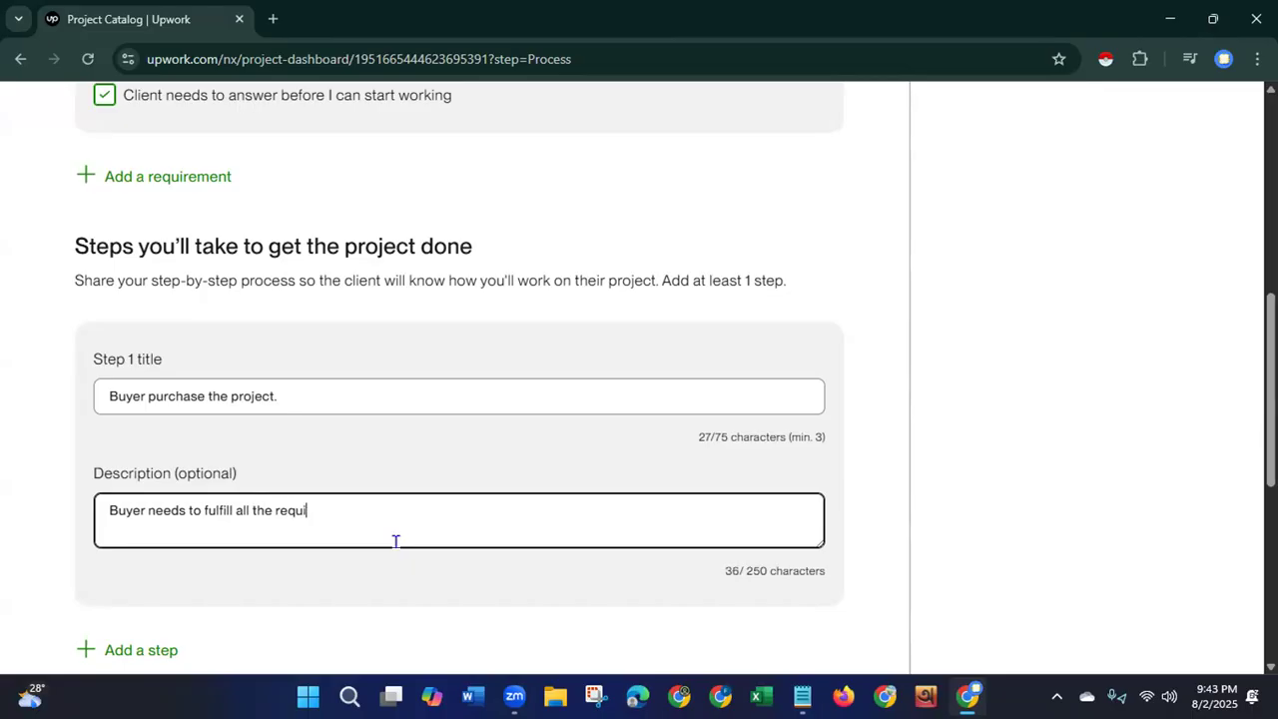
pyautogui.write('rements after purchasing')
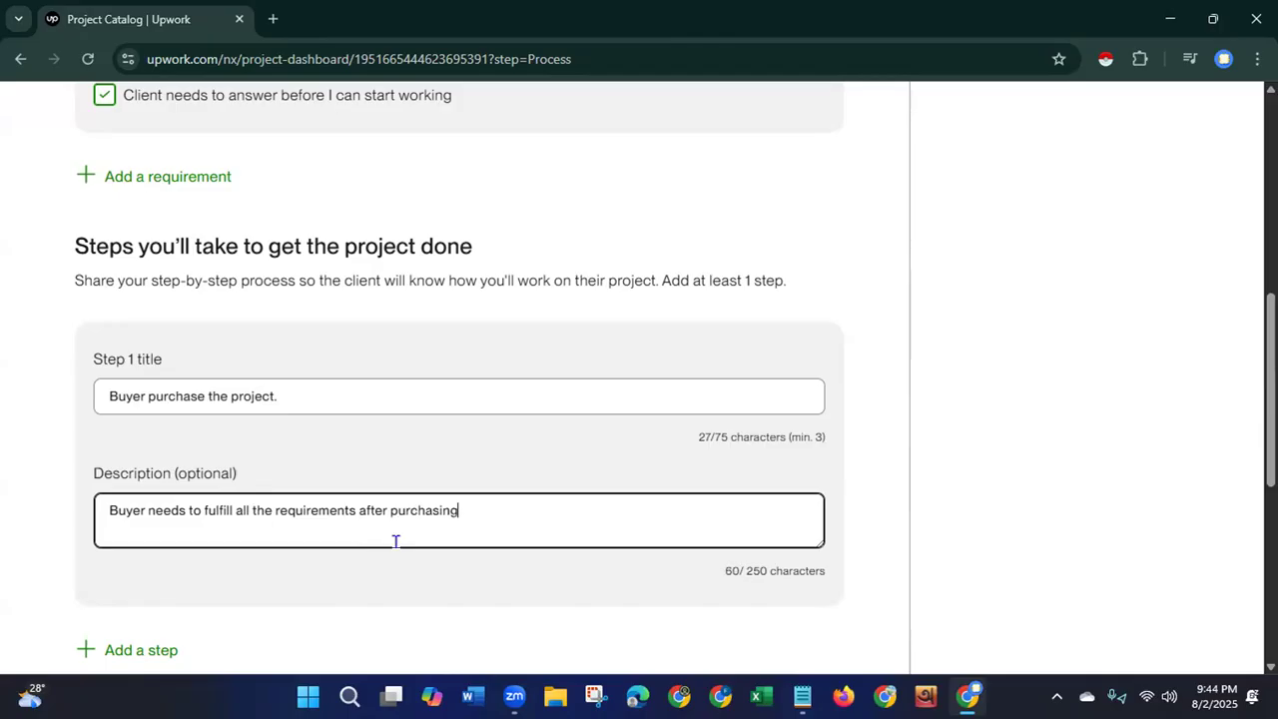
pyautogui.write(' the project.')
# Save the requirements and steps and continue to the project description.
pyautogui.scroll(-1, 1271, 390)
pyautogui.scroll(-3, 1271, 390)
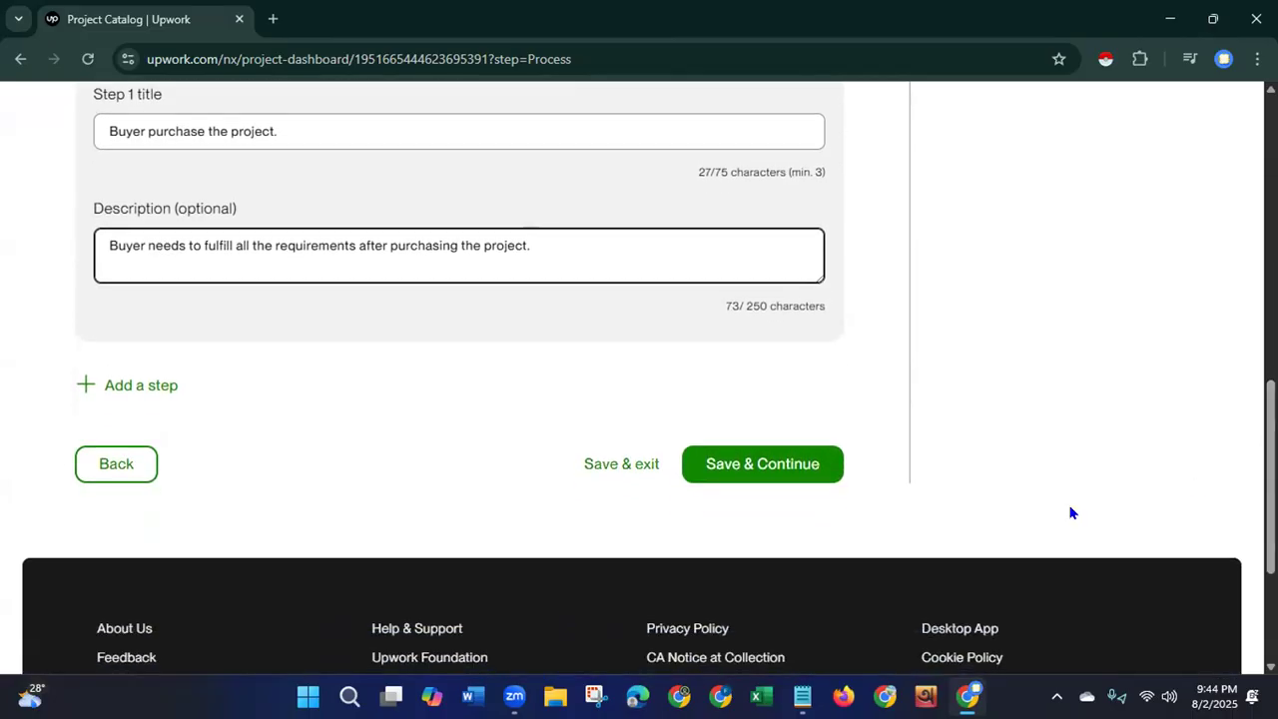
pyautogui.click(772, 467)
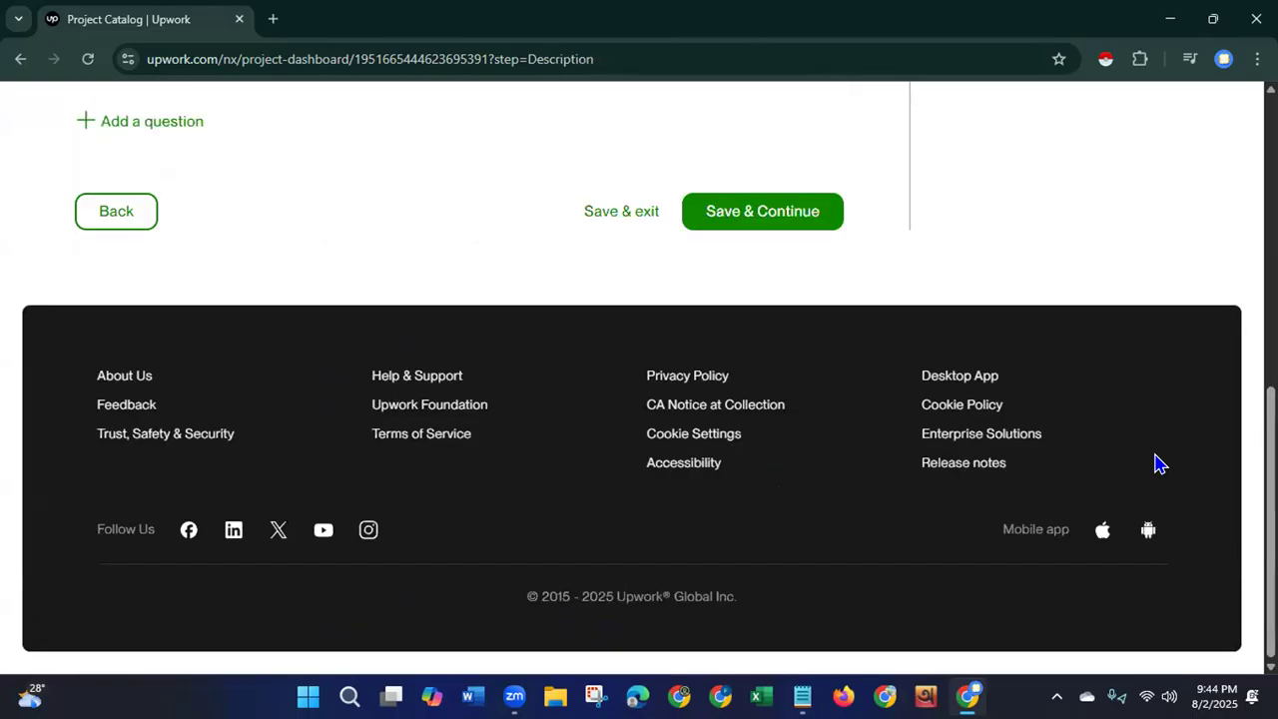
# Switch to Notepad, copy the description from "Boost your online presence" through "any questions!", and paste it into Upwork's project summary.
pyautogui.scroll(6, 639, 380)
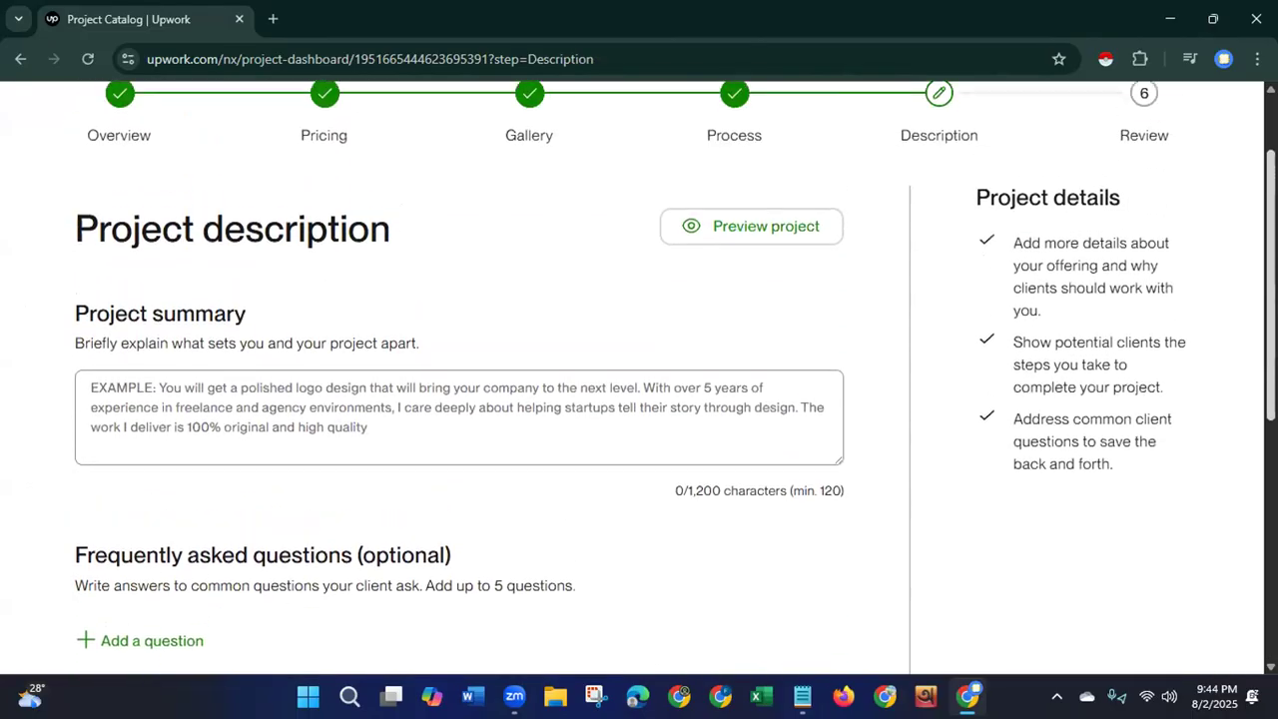
pyautogui.scroll(-1, 675, 376)
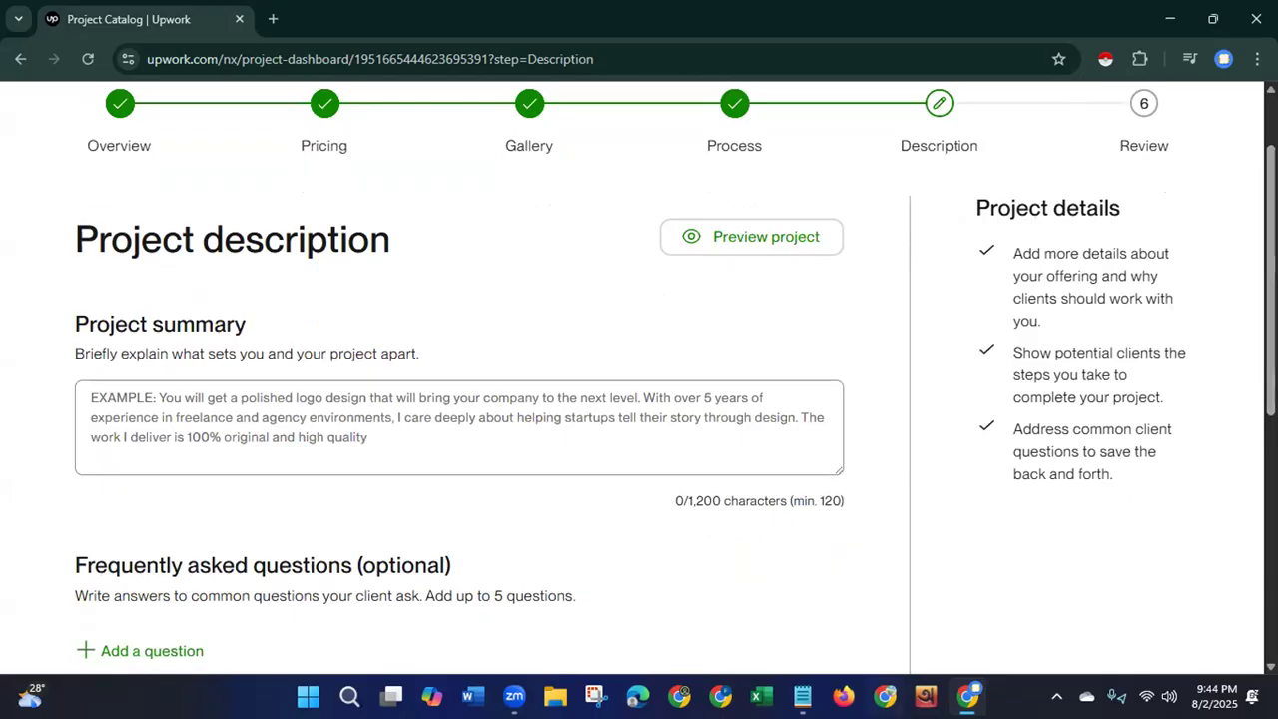
pyautogui.click(805, 696)
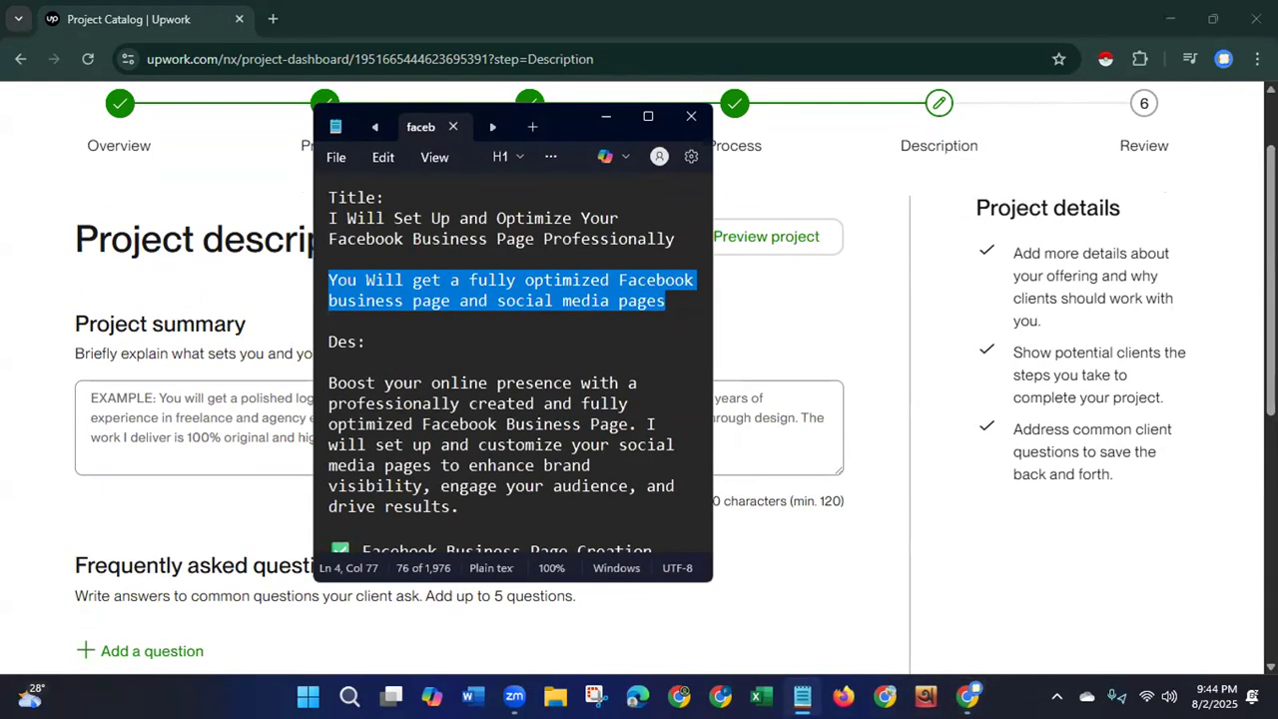
pyautogui.moveTo(328, 382); pyautogui.dragTo(465, 427)
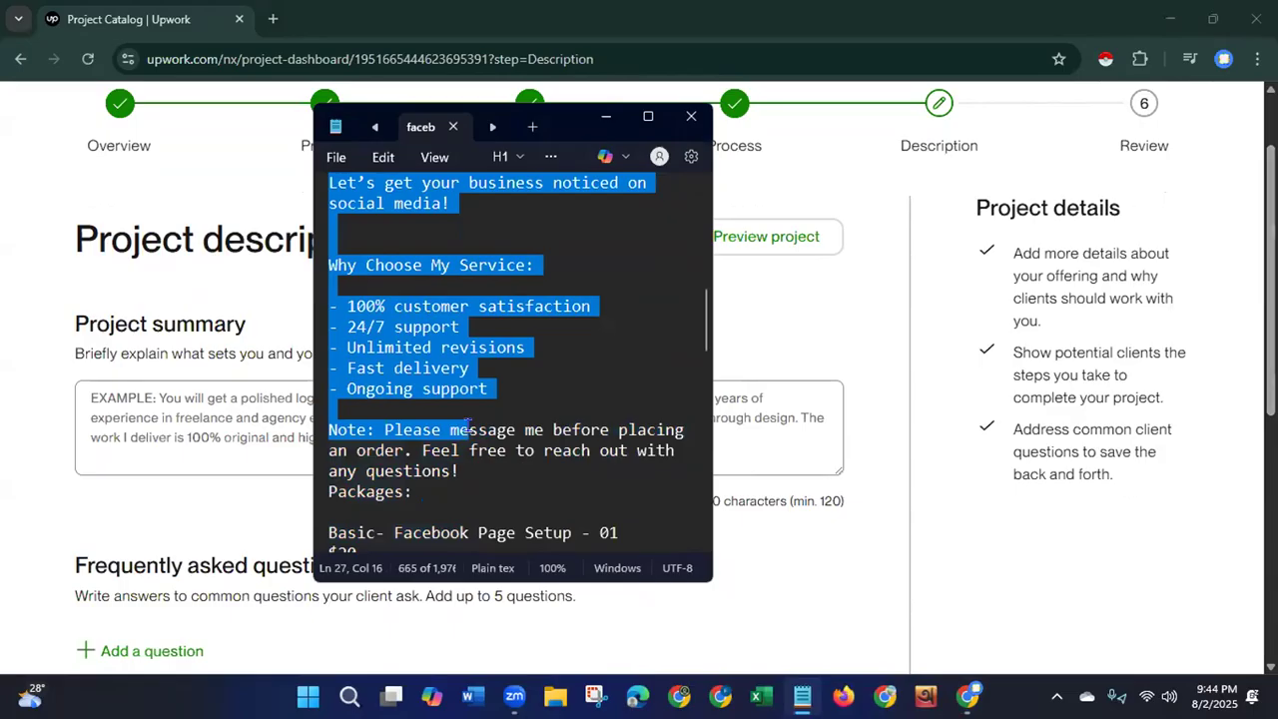
pyautogui.moveTo(465, 429); pyautogui.dragTo(462, 469)
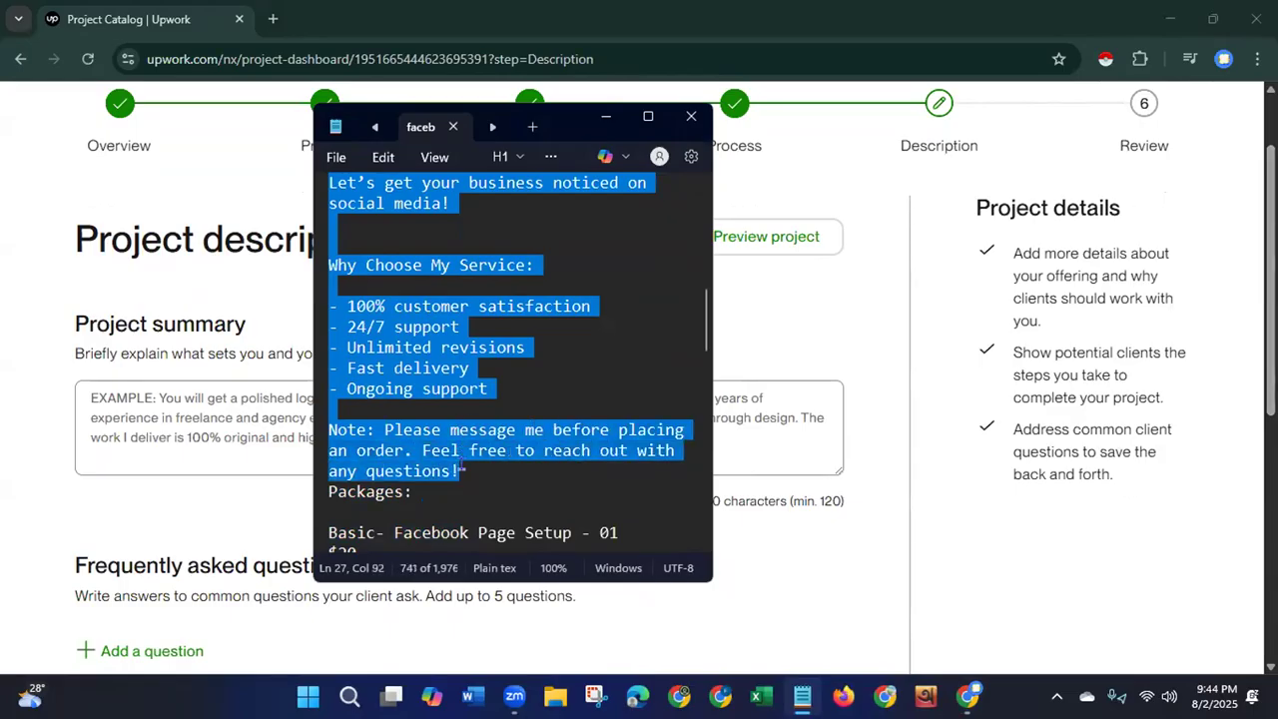
pyautogui.click(605, 119)
pyautogui.click(216, 427)
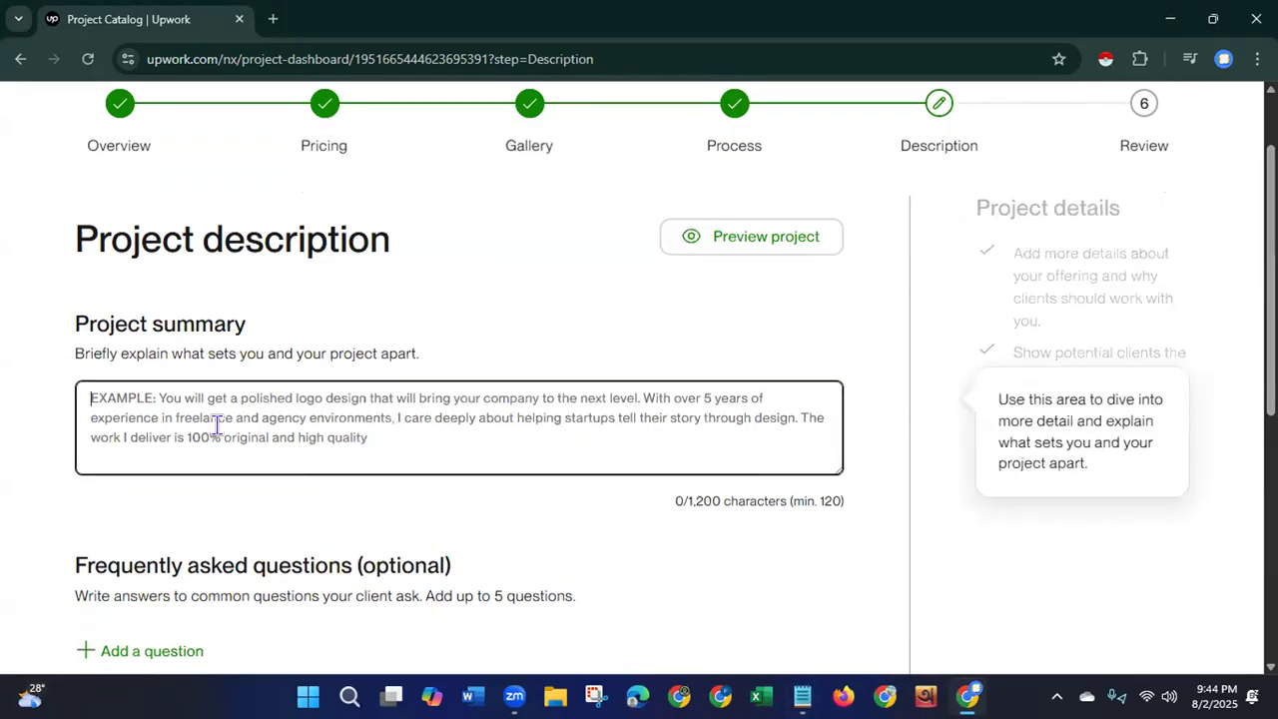
pyautogui.hotkey('ctrl', 'v')
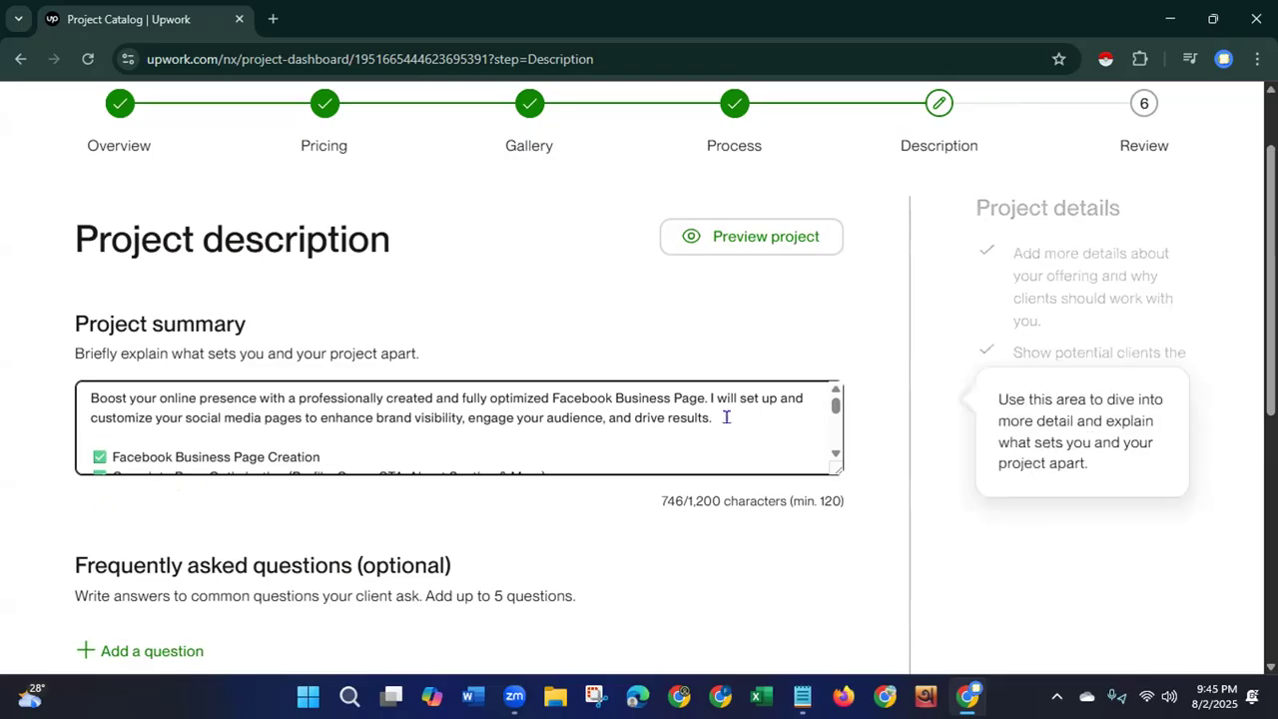
# Insert the heading "My Services:" on its own line between the summary's opening paragraph and the checkmarked service list.
pyautogui.press('Return')
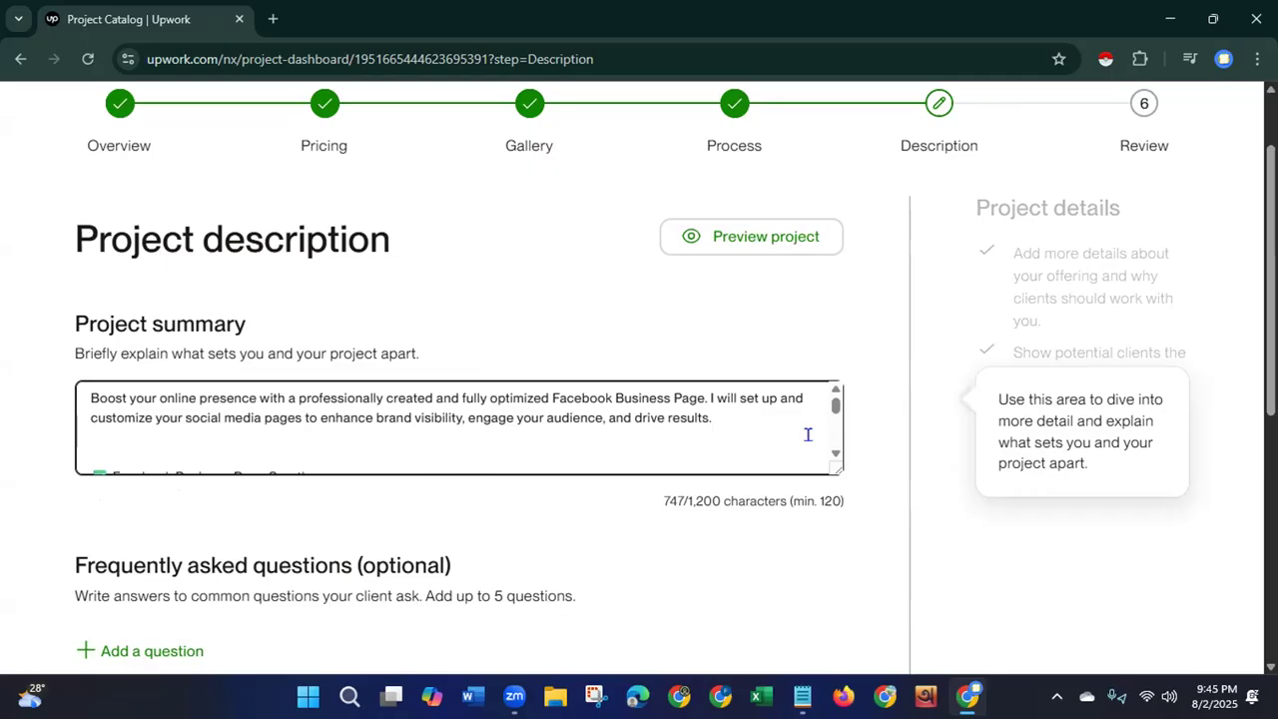
pyautogui.press('Return')
pyautogui.write('My Services')
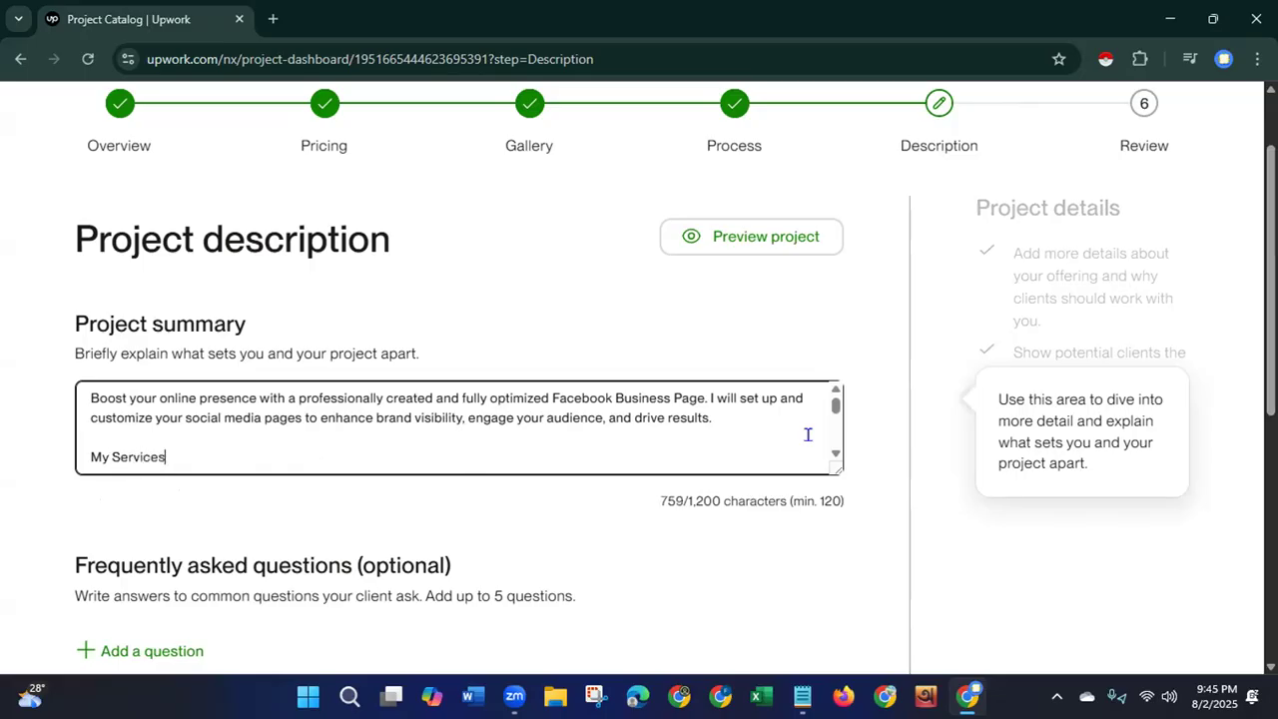
pyautogui.write(':')
pyautogui.moveTo(837, 414); pyautogui.dragTo(835, 418)
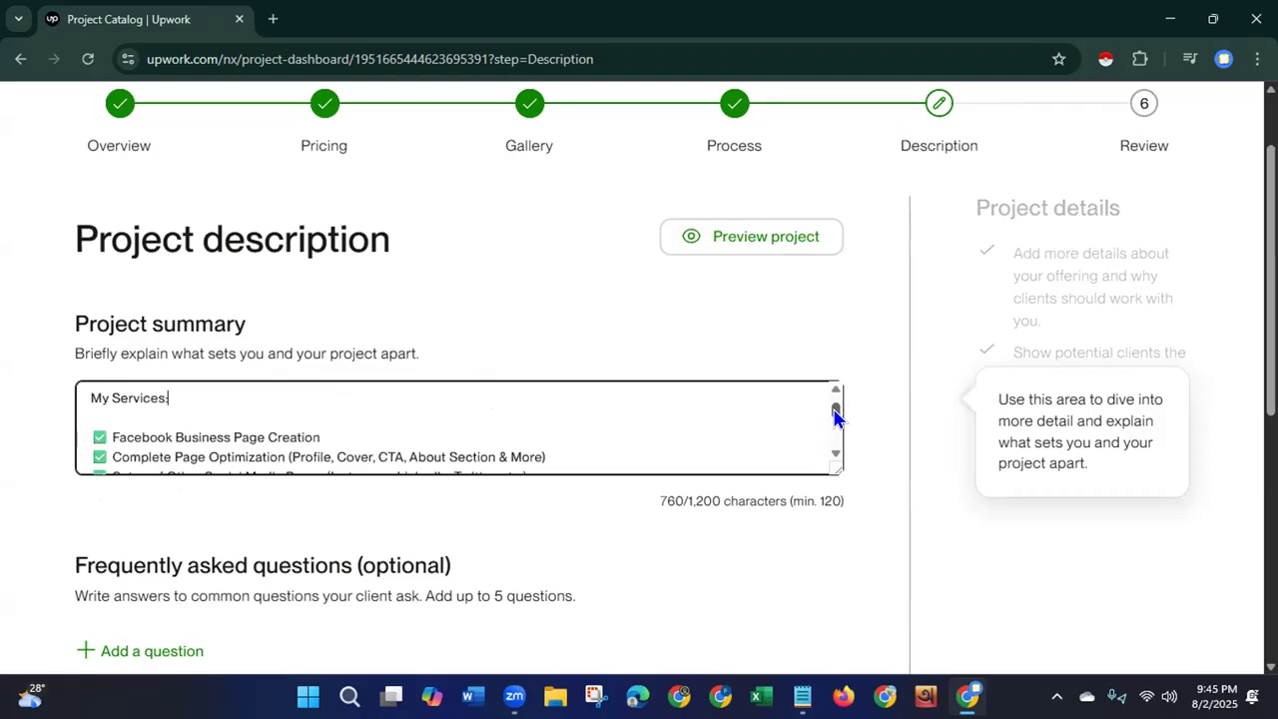
# Remove the extra blank line above "Why Choose My Service:" in the project summary.
pyautogui.moveTo(835, 417); pyautogui.dragTo(835, 423)
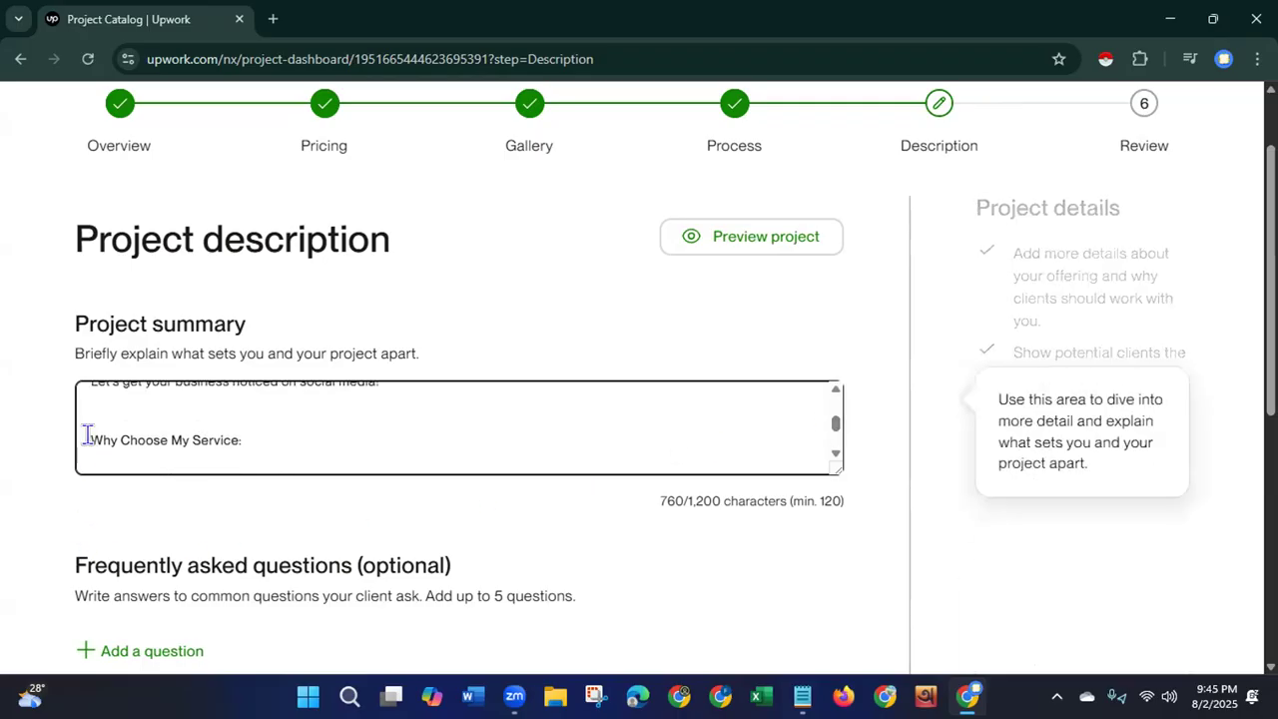
pyautogui.press('BackSpace')
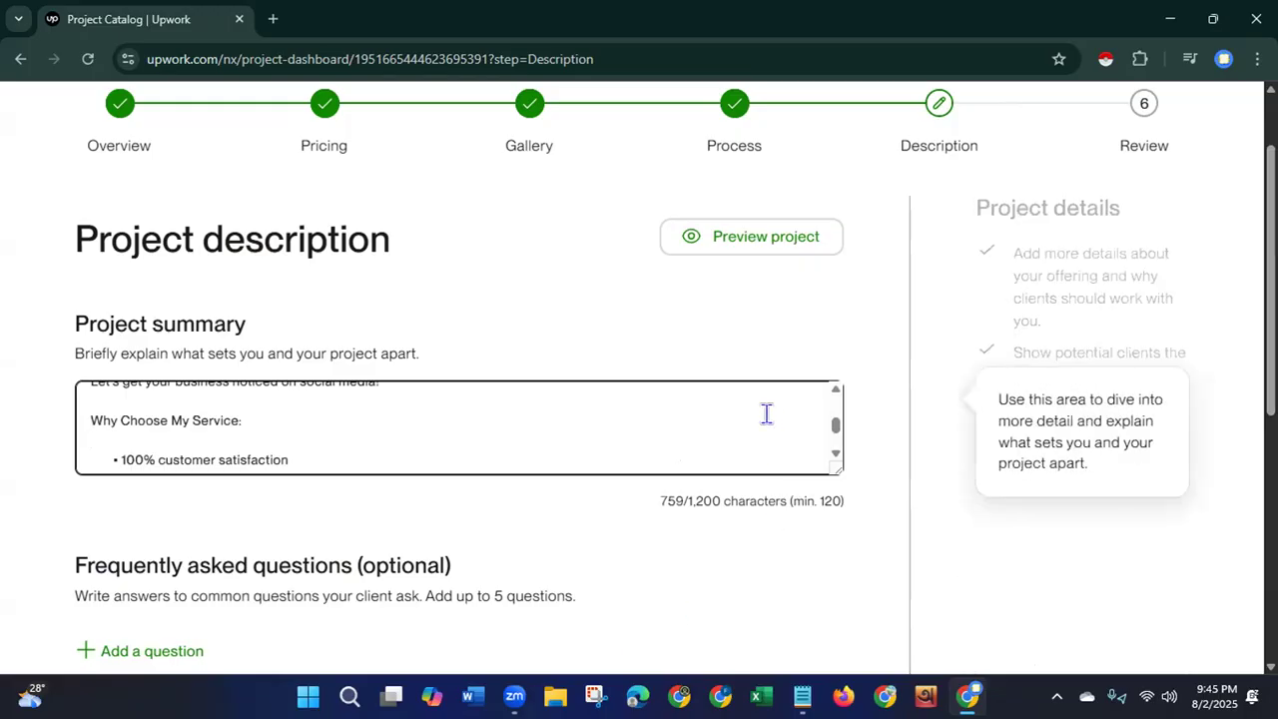
# Add the closing line "Thanks for visiting my Facebook business page setup project." below the note at the end of the summary.
pyautogui.moveTo(836, 422); pyautogui.dragTo(835, 436)
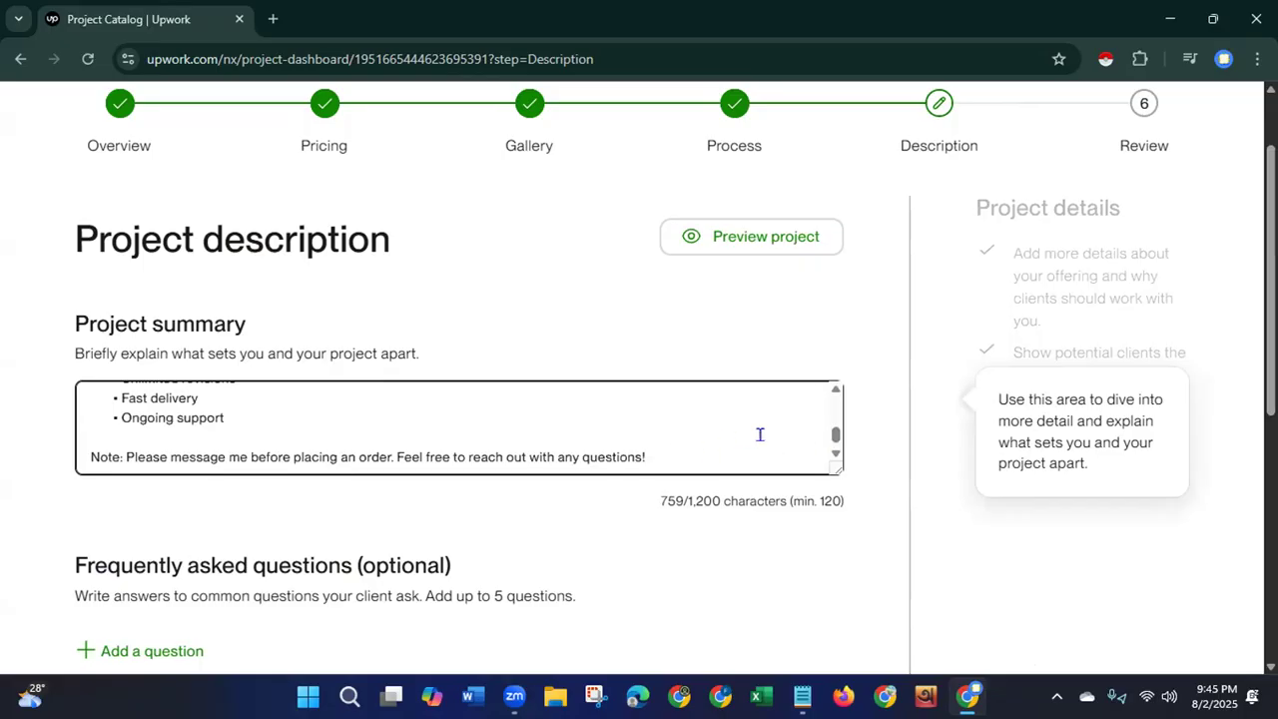
pyautogui.press('Return')
pyautogui.write('Thanks for visiting my ')
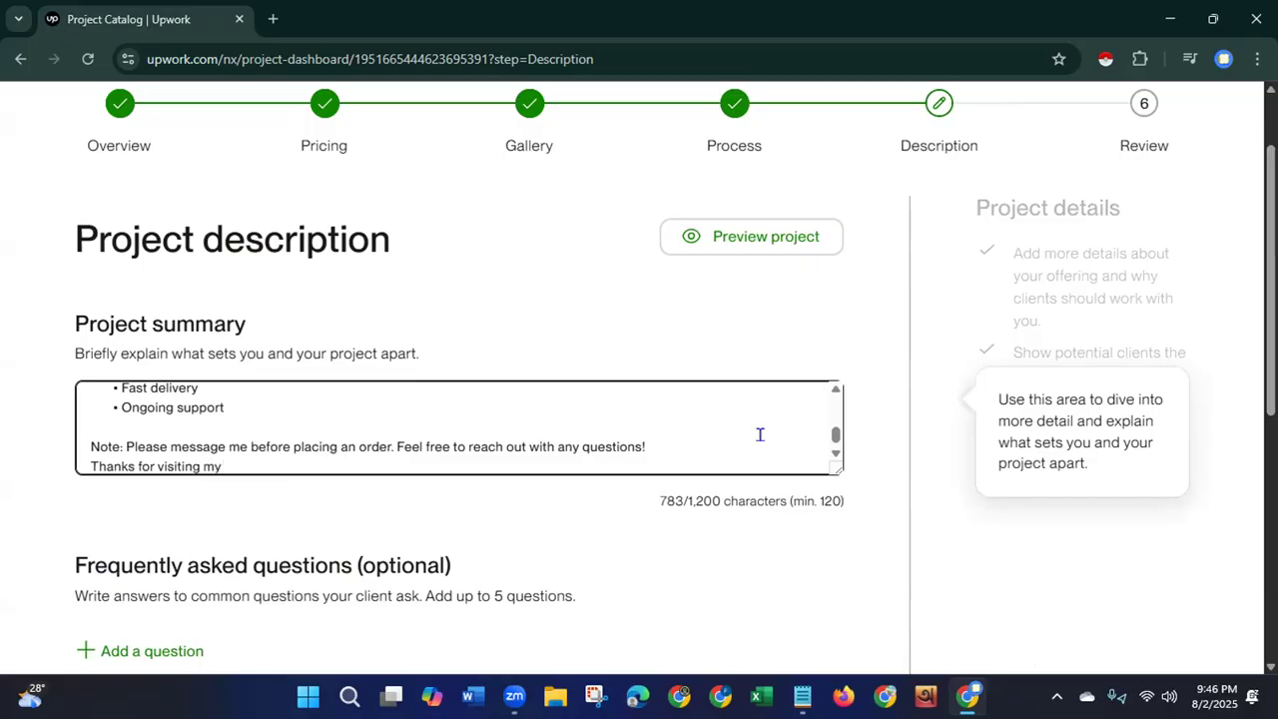
pyautogui.write('project')
pyautogui.click(224, 466)
pyautogui.write('Facebook business page set')
pyautogui.write('p')
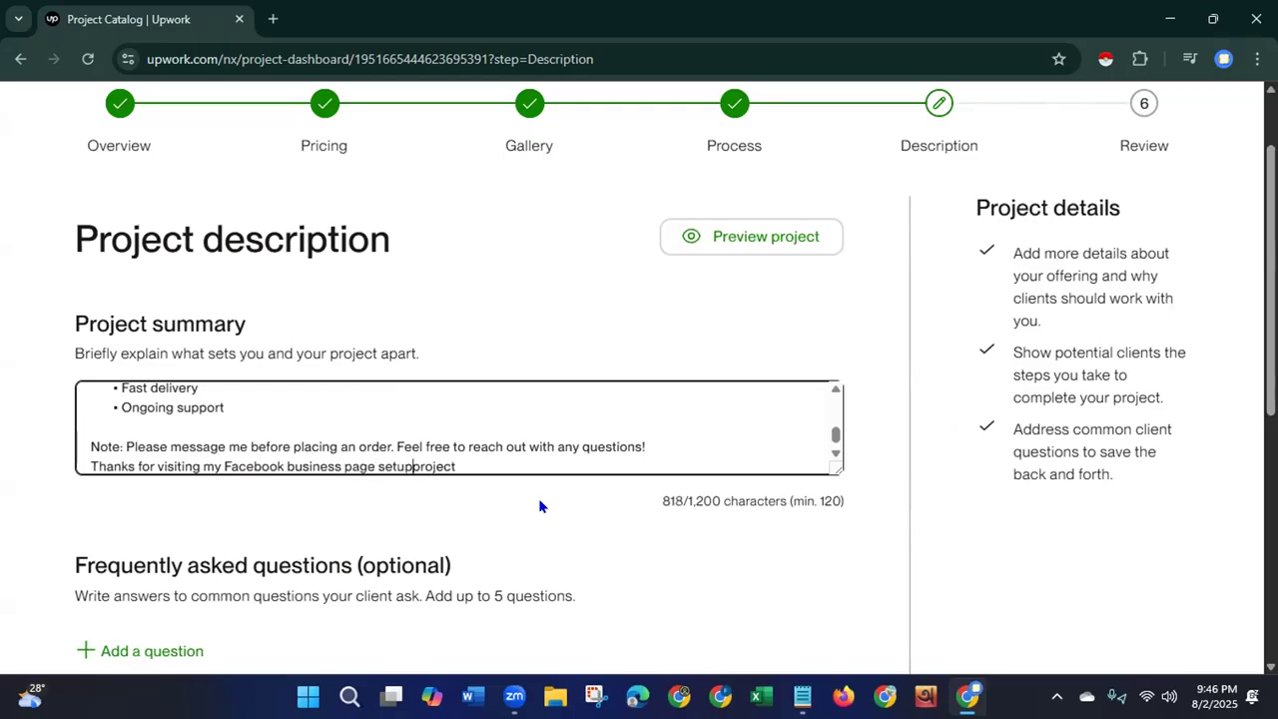
pyautogui.press('Right')
pyautogui.press('Right')
pyautogui.press('Right')
pyautogui.press('Right')
pyautogui.press('Right')
pyautogui.press('Right')
pyautogui.press('Right')
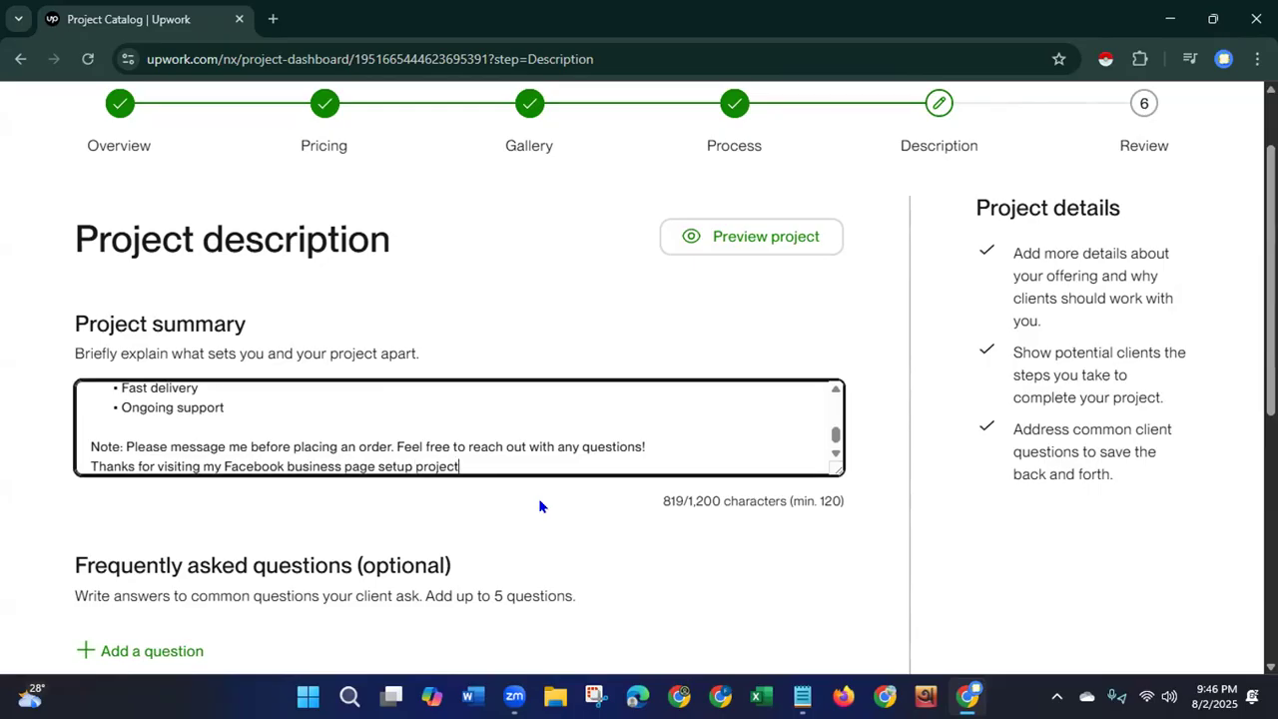
pyautogui.write('.')
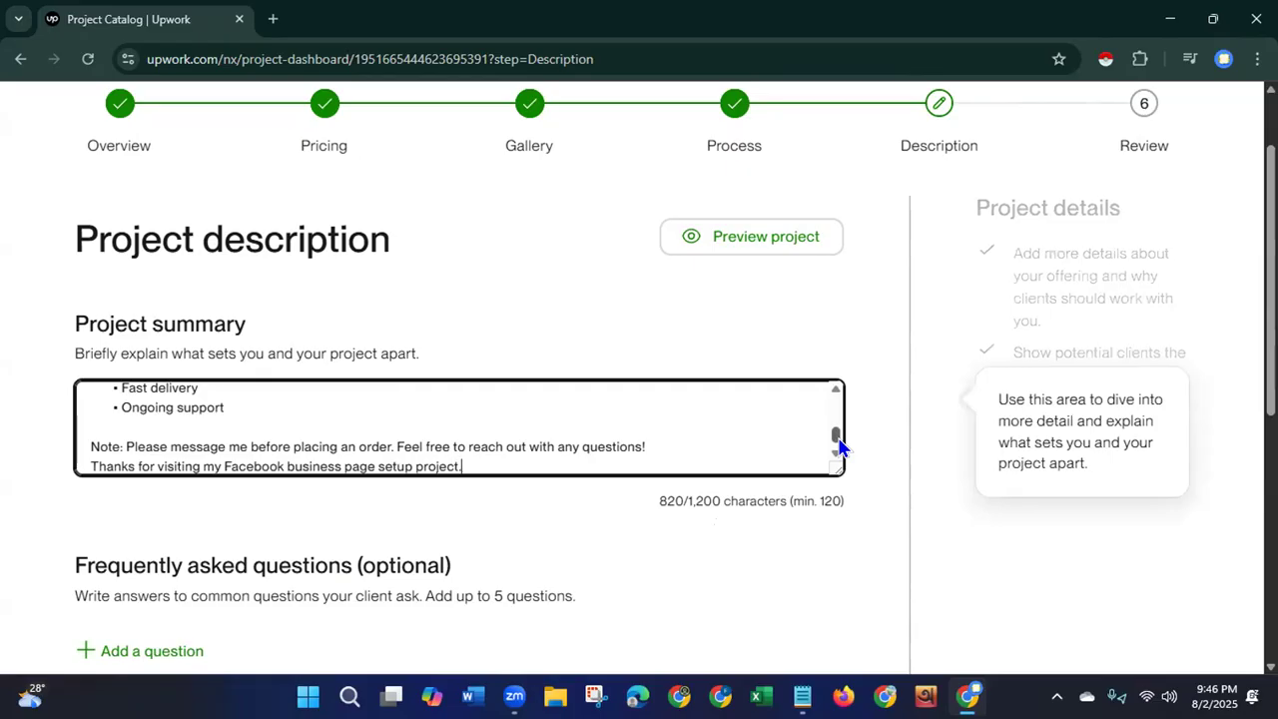
pyautogui.moveTo(836, 437); pyautogui.dragTo(836, 399)
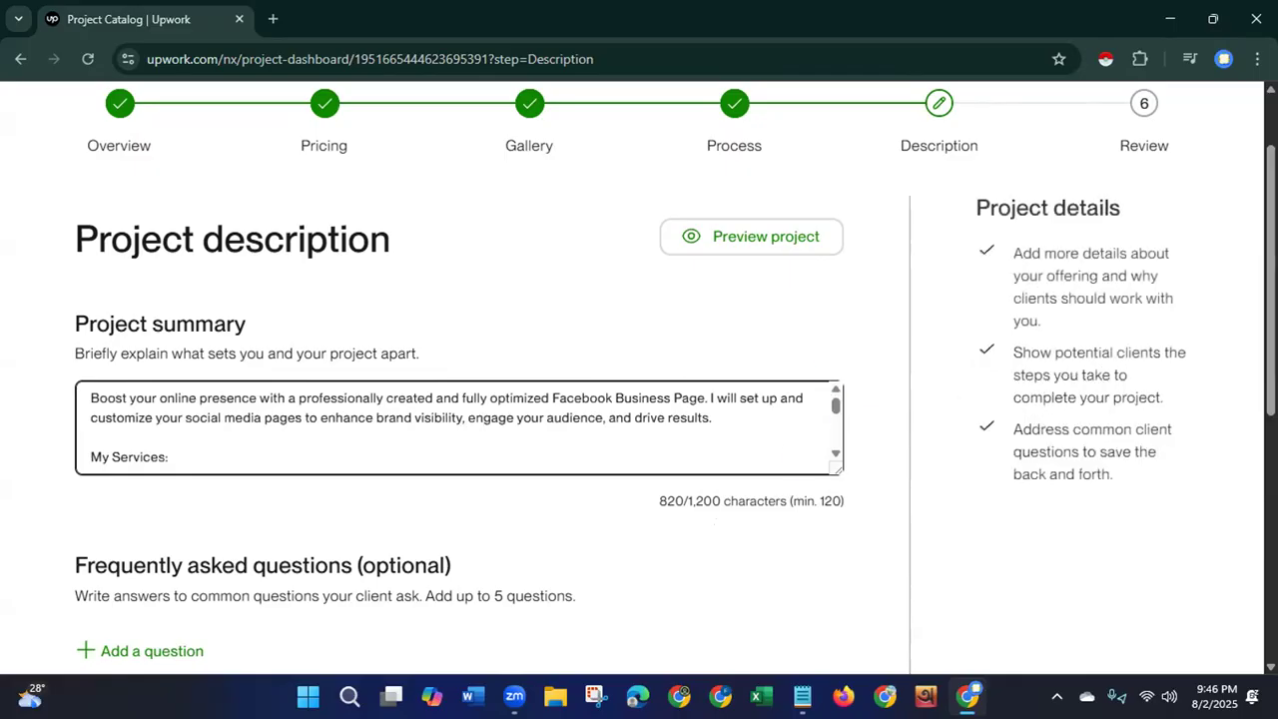
# Switch to Notepad and copy FAQ 01, from "What you need from me" through "some other.", without its number, for Upwork's frequently asked questions.
pyautogui.scroll(-4, 639, 380)
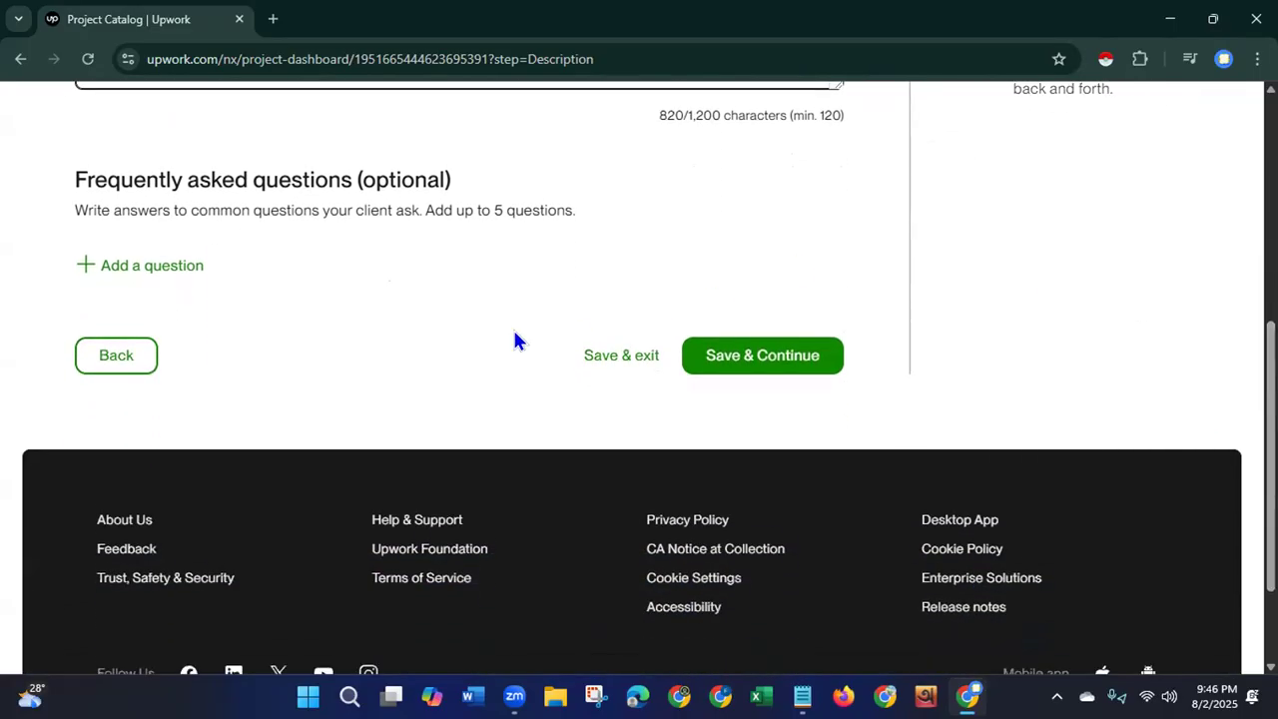
pyautogui.moveTo(454, 210); pyautogui.dragTo(686, 227)
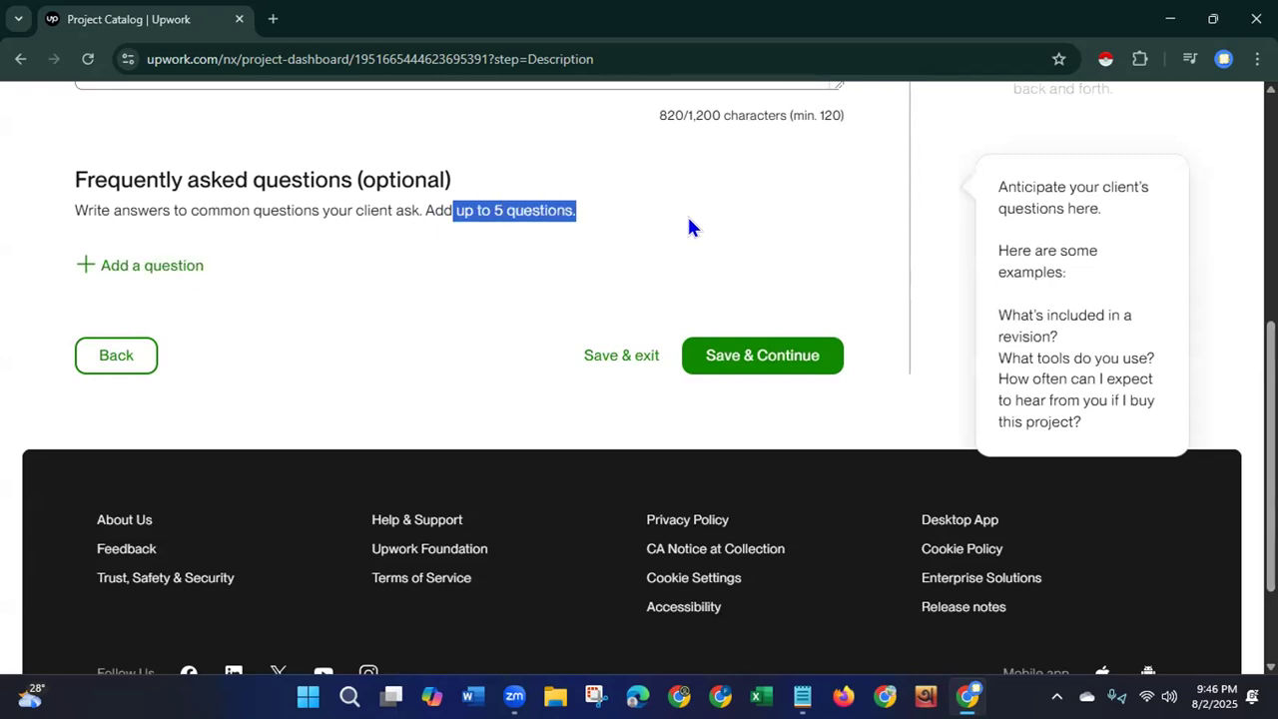
pyautogui.click(802, 697)
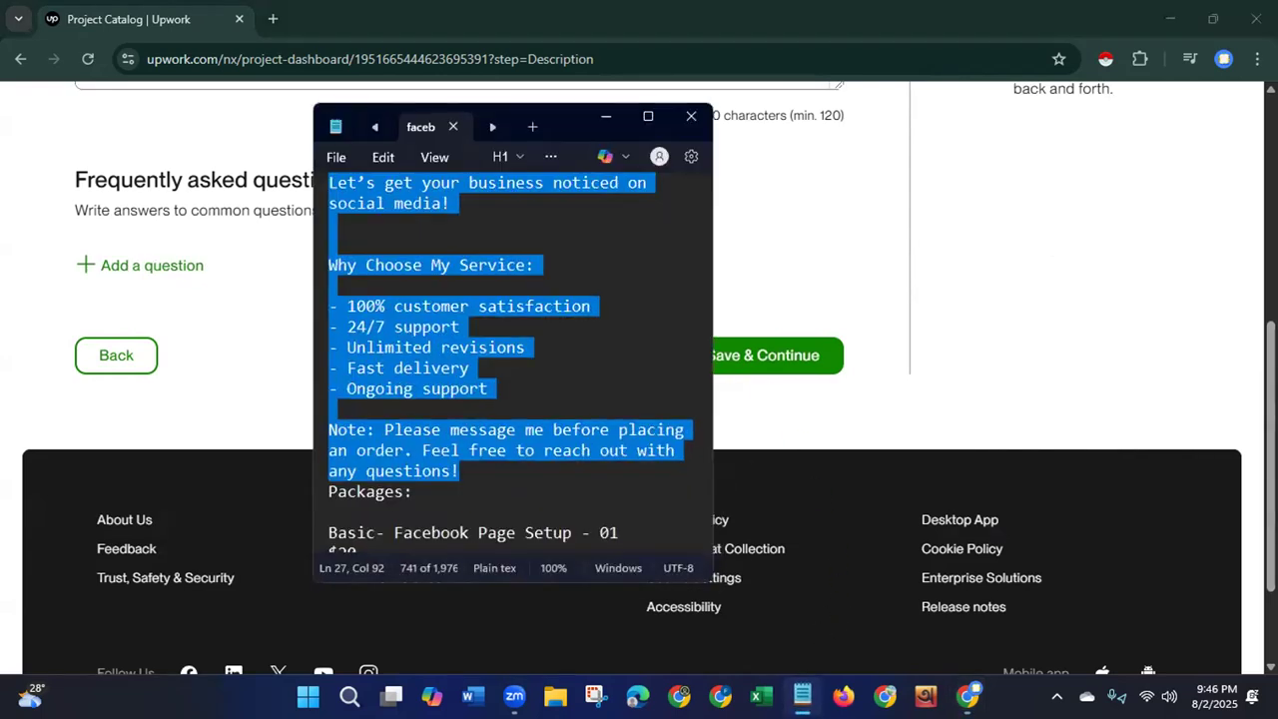
pyautogui.moveTo(706, 330); pyautogui.dragTo(679, 431)
pyautogui.scroll(-6, 680, 431)
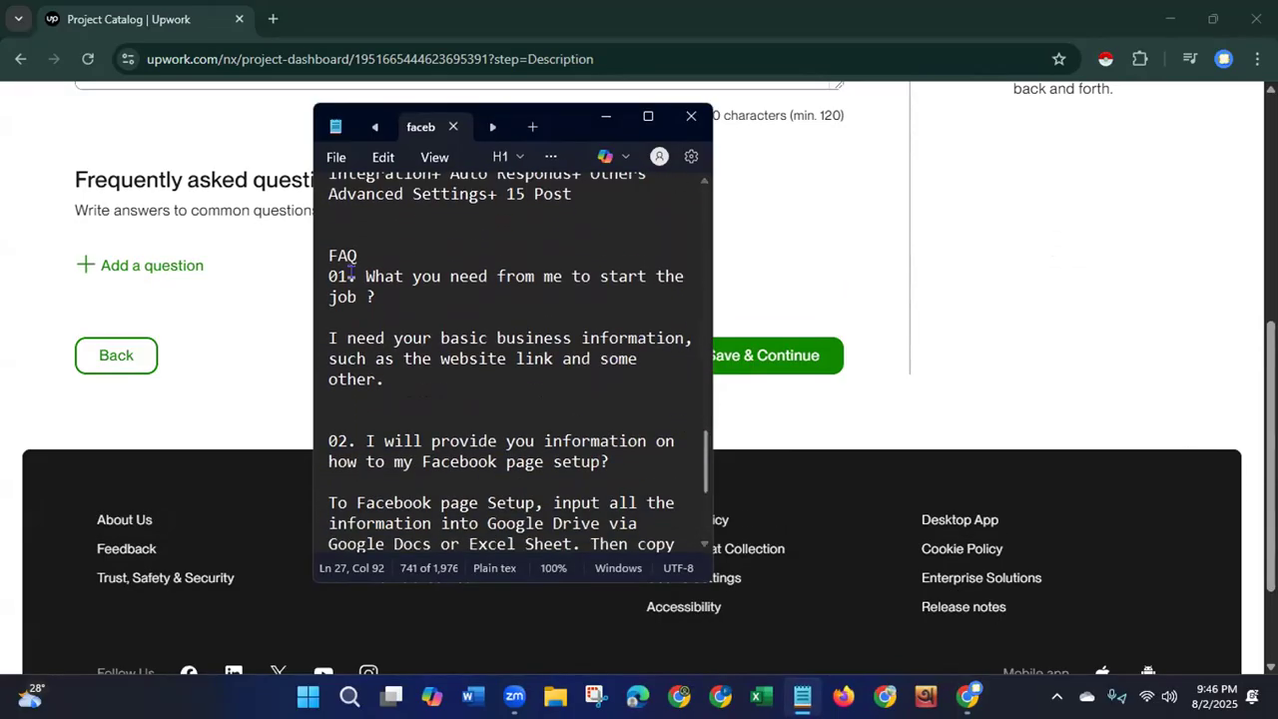
pyautogui.moveTo(365, 277); pyautogui.dragTo(395, 390)
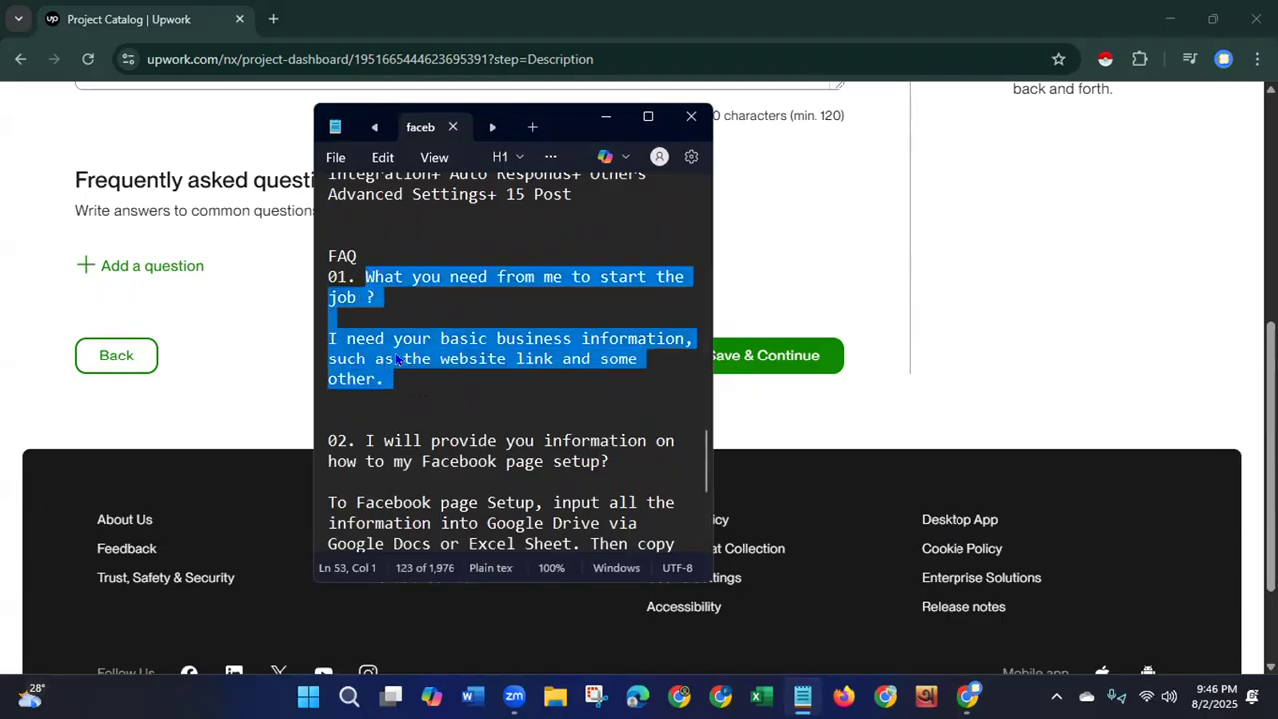
pyautogui.rightClick(396, 359)
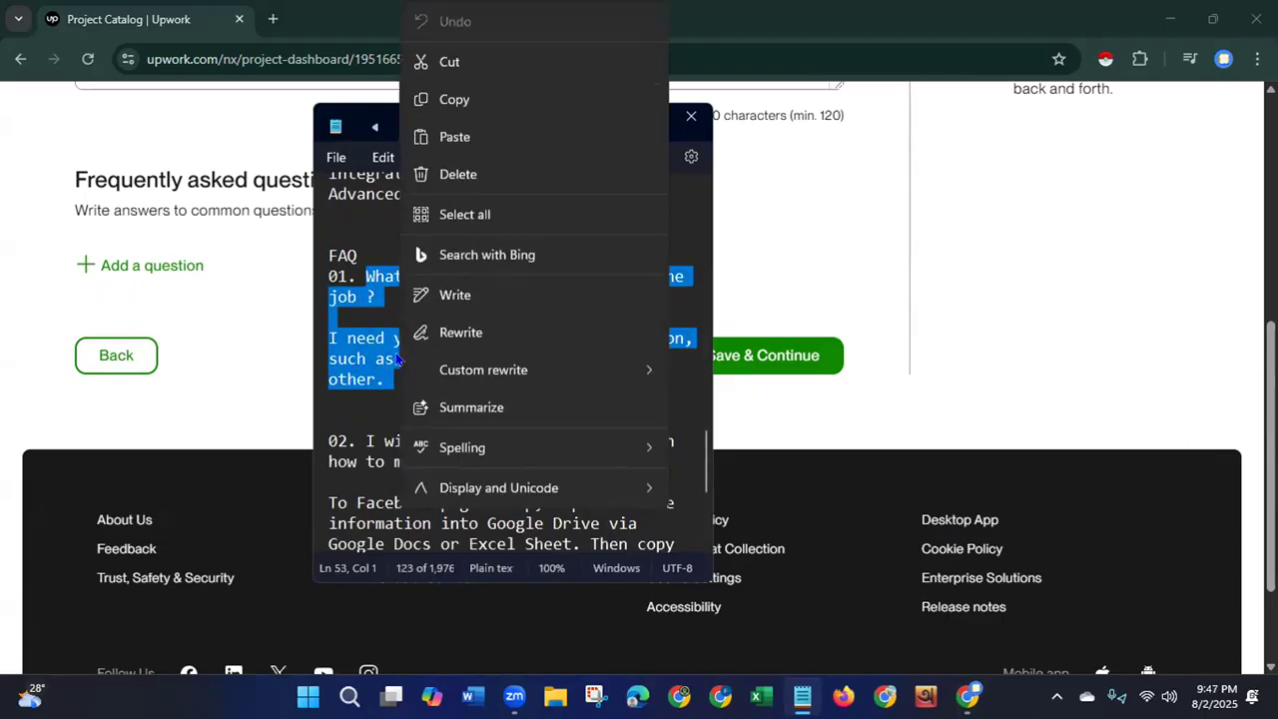
pyautogui.click(468, 102)
pyautogui.click(603, 118)
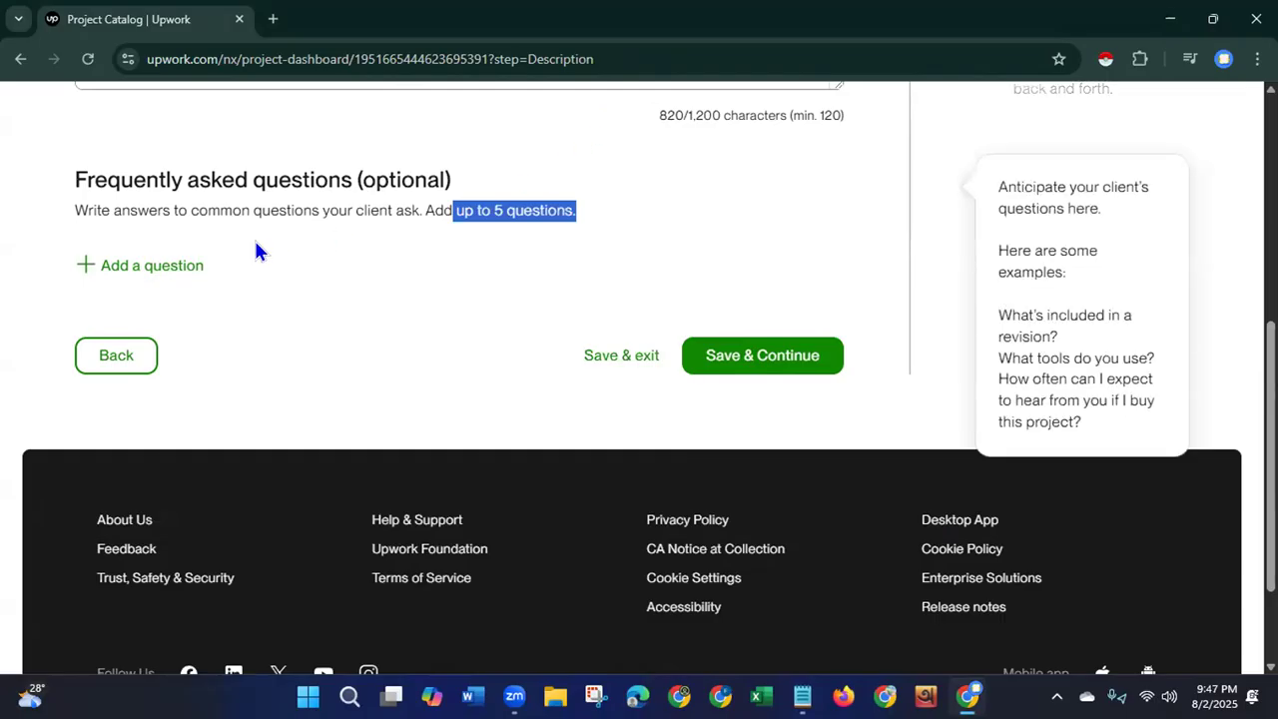
# Paste the copied text into a new FAQ's answer and cut out the question line and blank lines before "I need your basic business information".
pyautogui.click(148, 266)
pyautogui.click(214, 384)
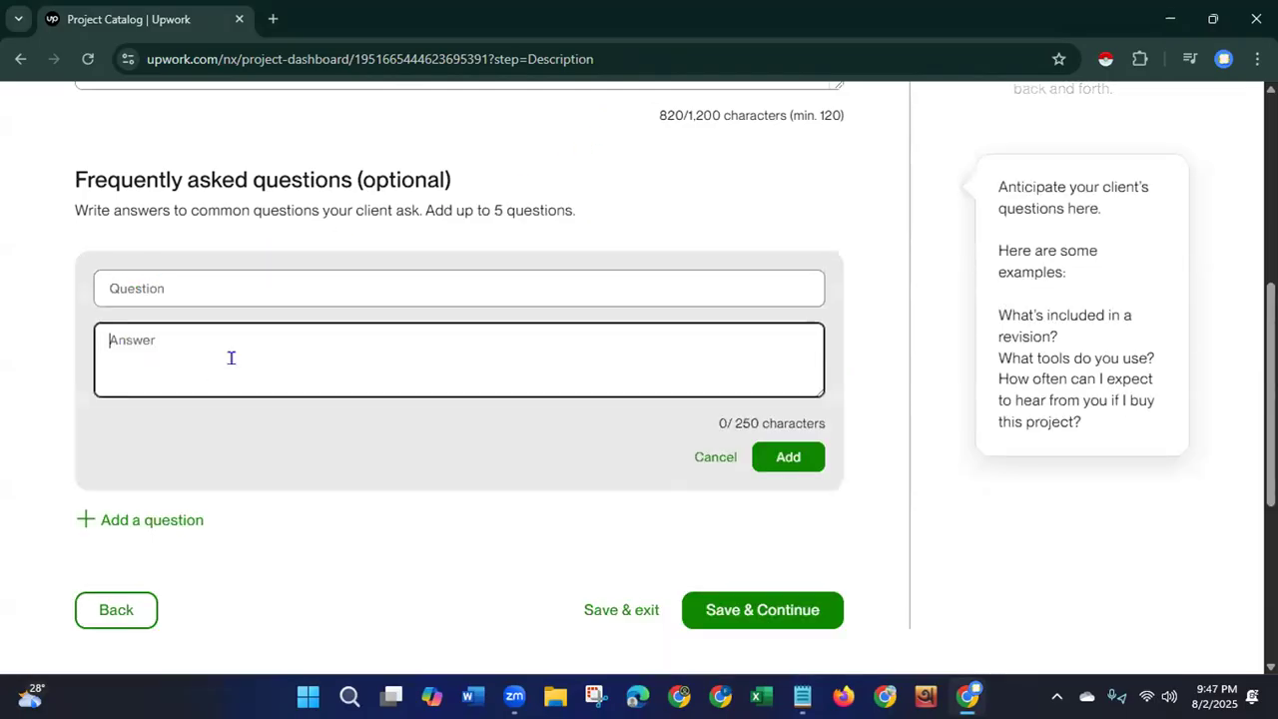
pyautogui.hotkey('ctrl', 'v')
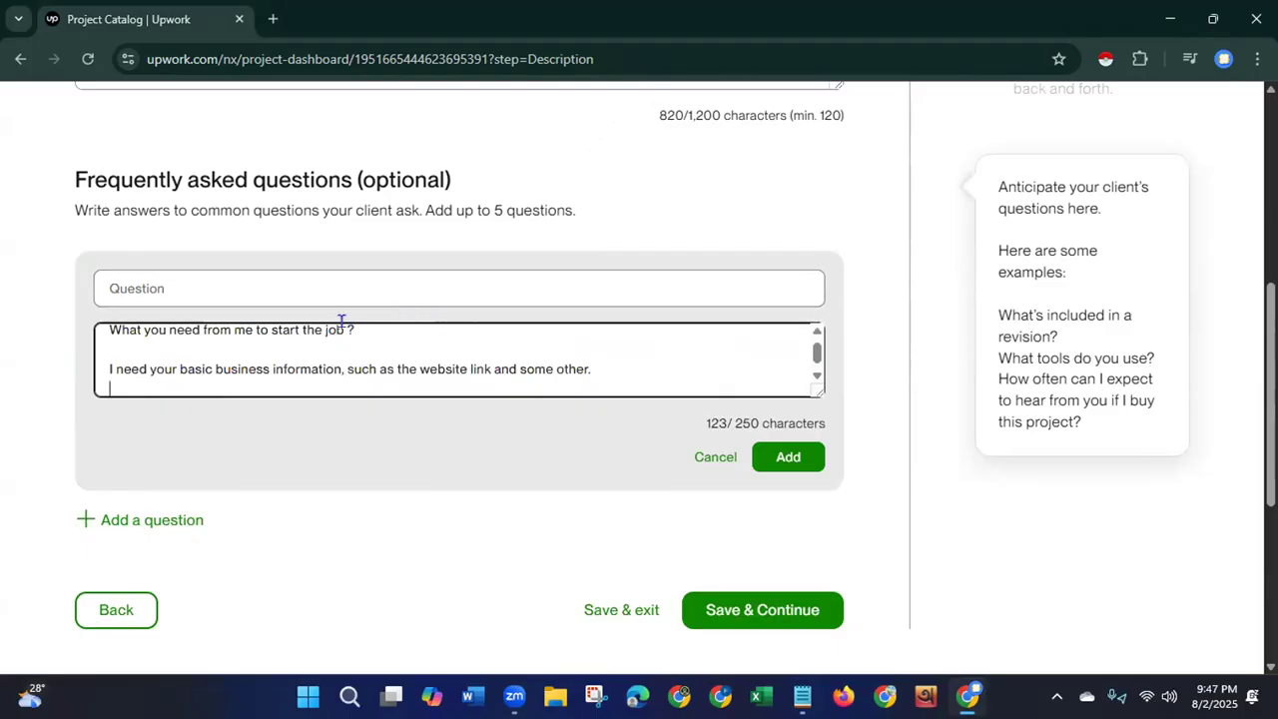
pyautogui.moveTo(354, 330); pyautogui.dragTo(92, 342)
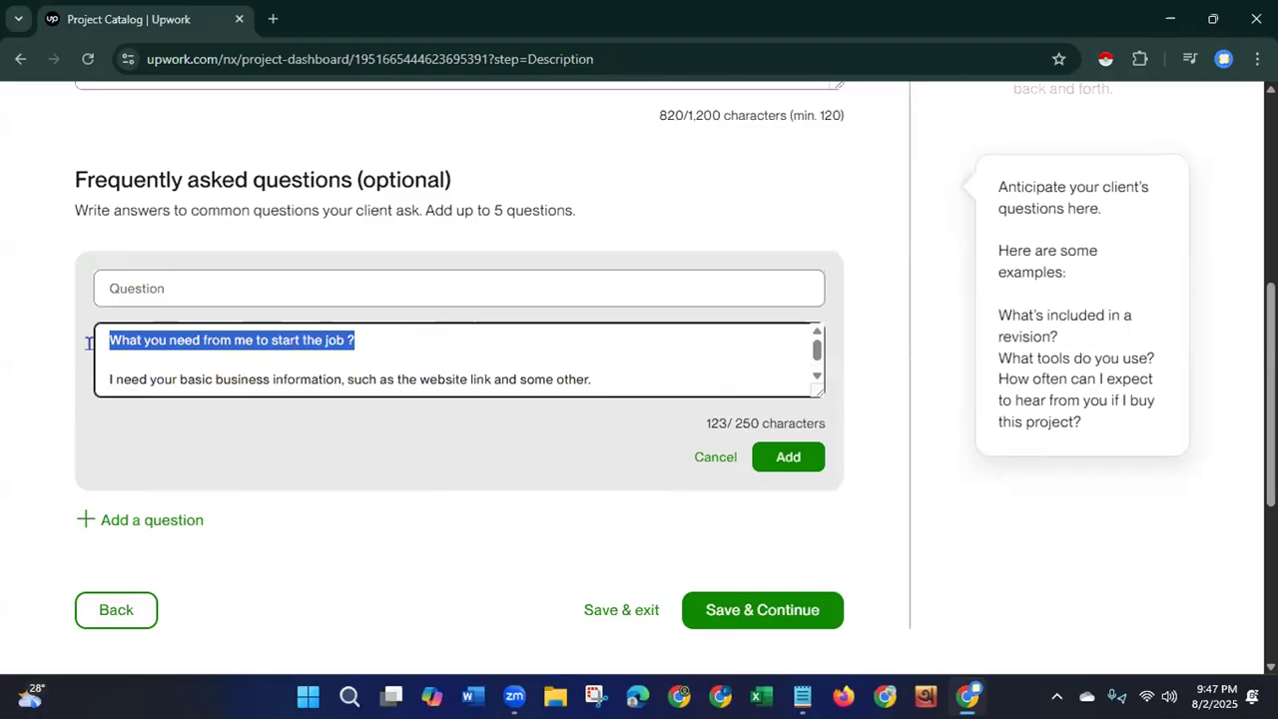
pyautogui.press('BackSpace')
pyautogui.press('Down')
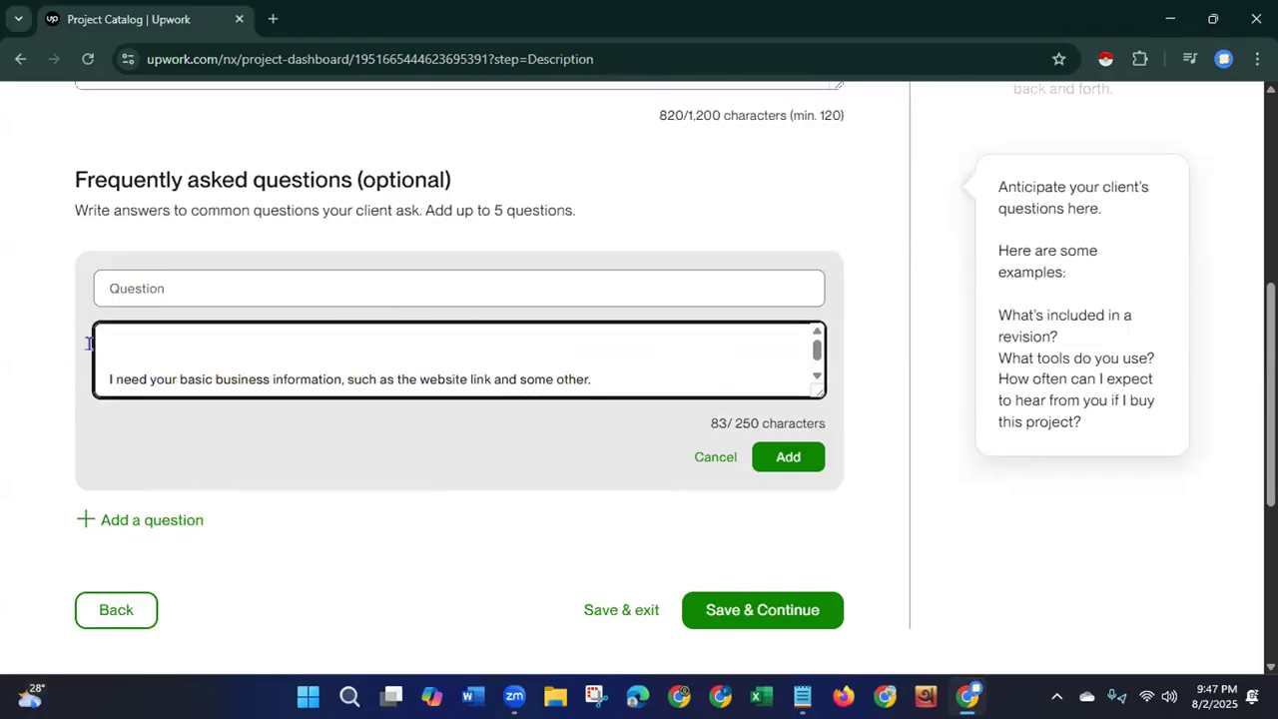
pyautogui.press('BackSpace')
pyautogui.press('BackSpace')
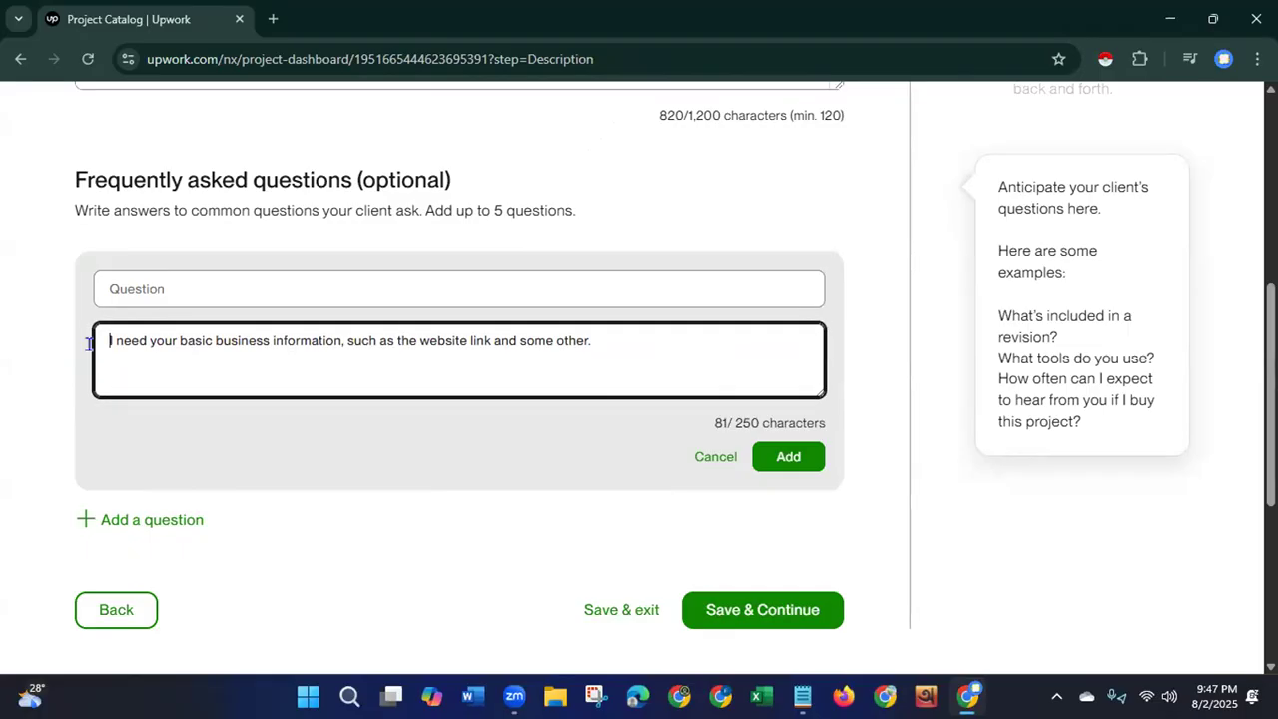
# Paste the cut question, tidy it to "What you need from me to start the job?", and add the FAQ to the project.
pyautogui.click(180, 282)
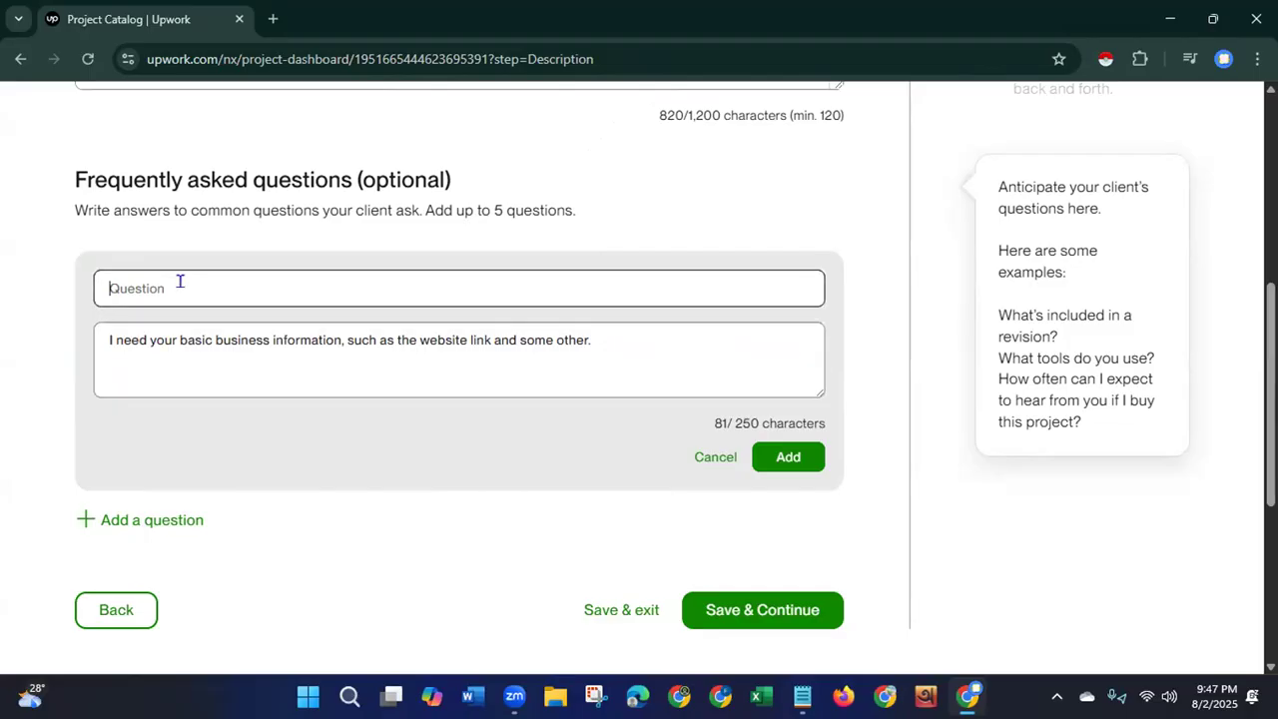
pyautogui.hotkey('ctrl', 'v')
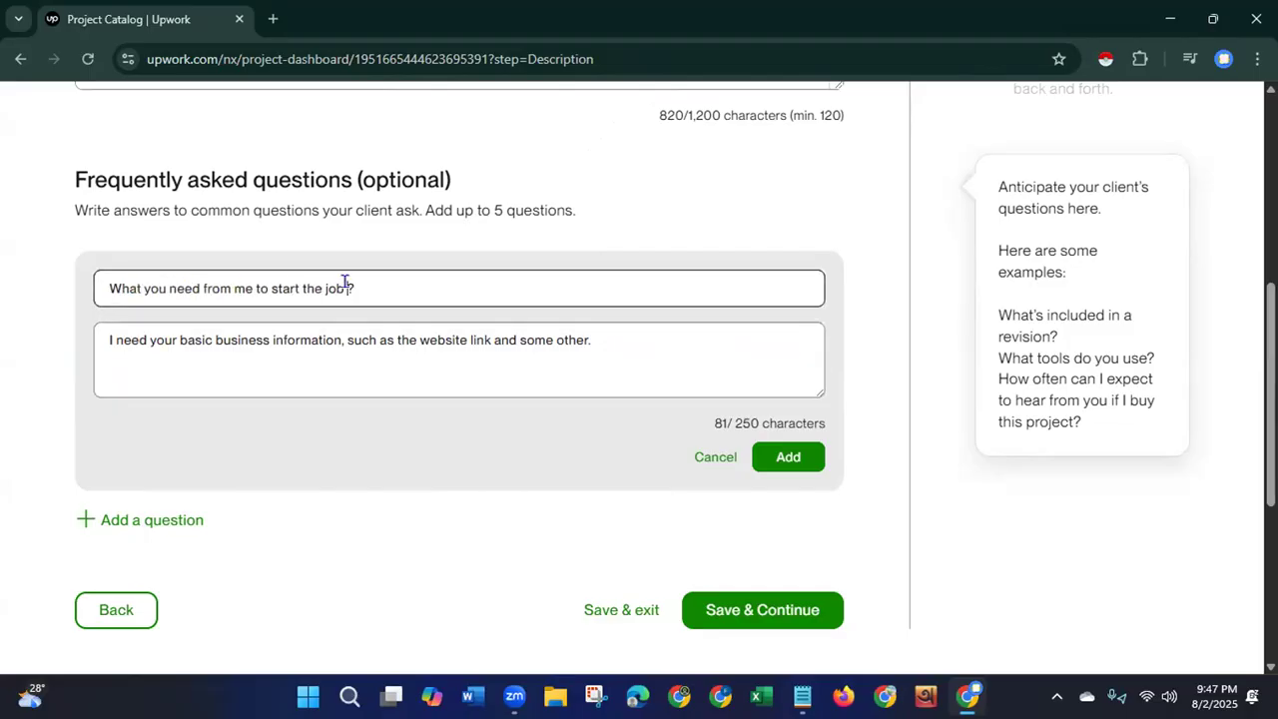
pyautogui.press('BackSpace')
pyautogui.click(467, 366)
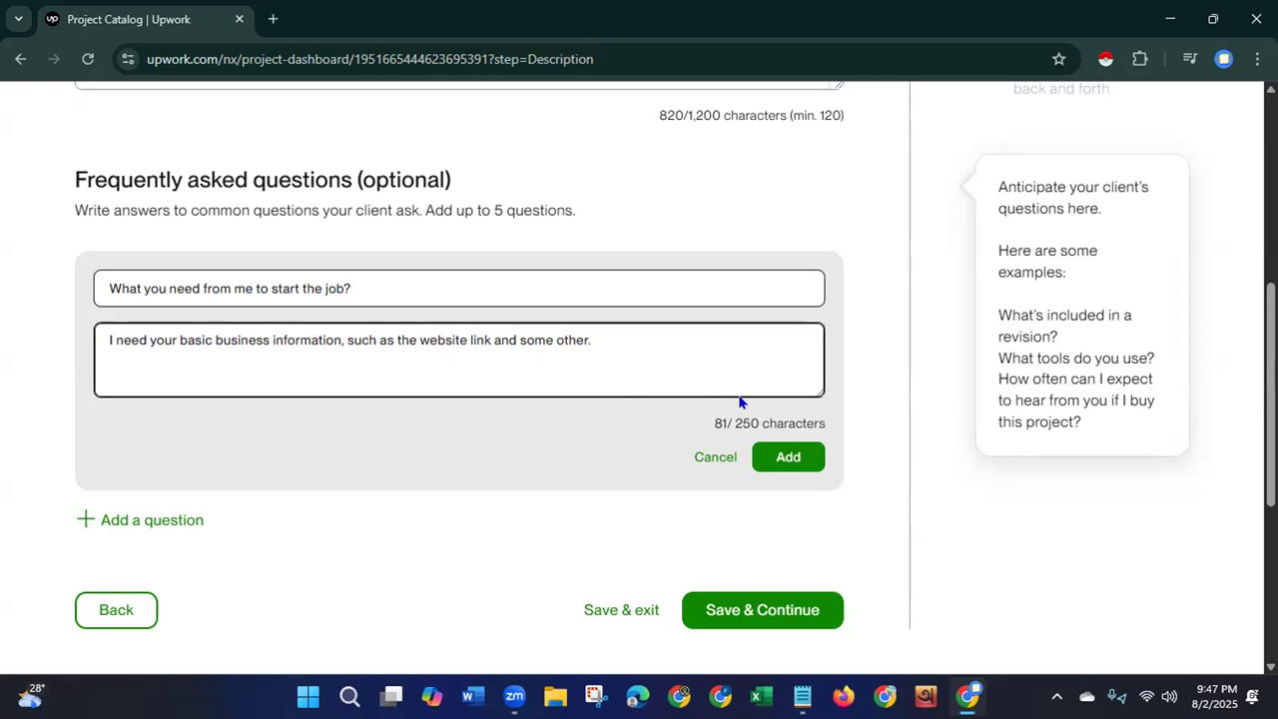
pyautogui.click(788, 459)
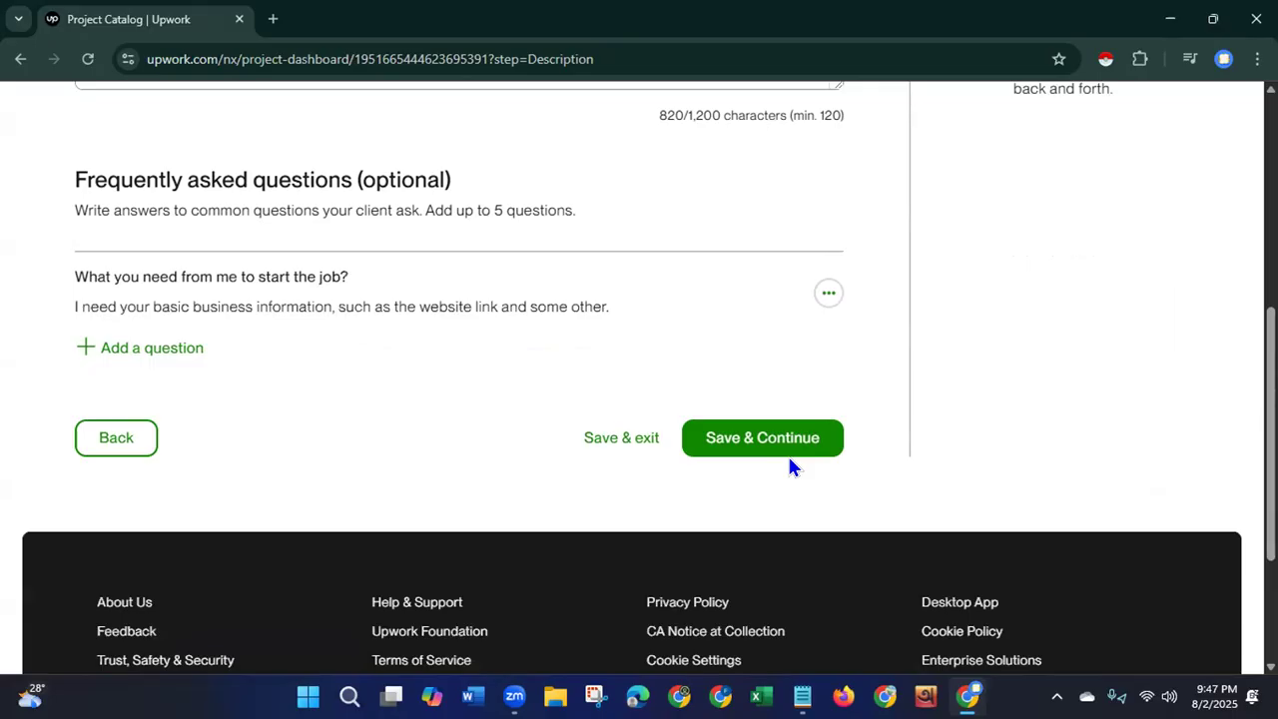
# Switch to Notepad and copy FAQ 02, from "I will provide you information" through "Please inbox me.", without its number.
pyautogui.click(803, 696)
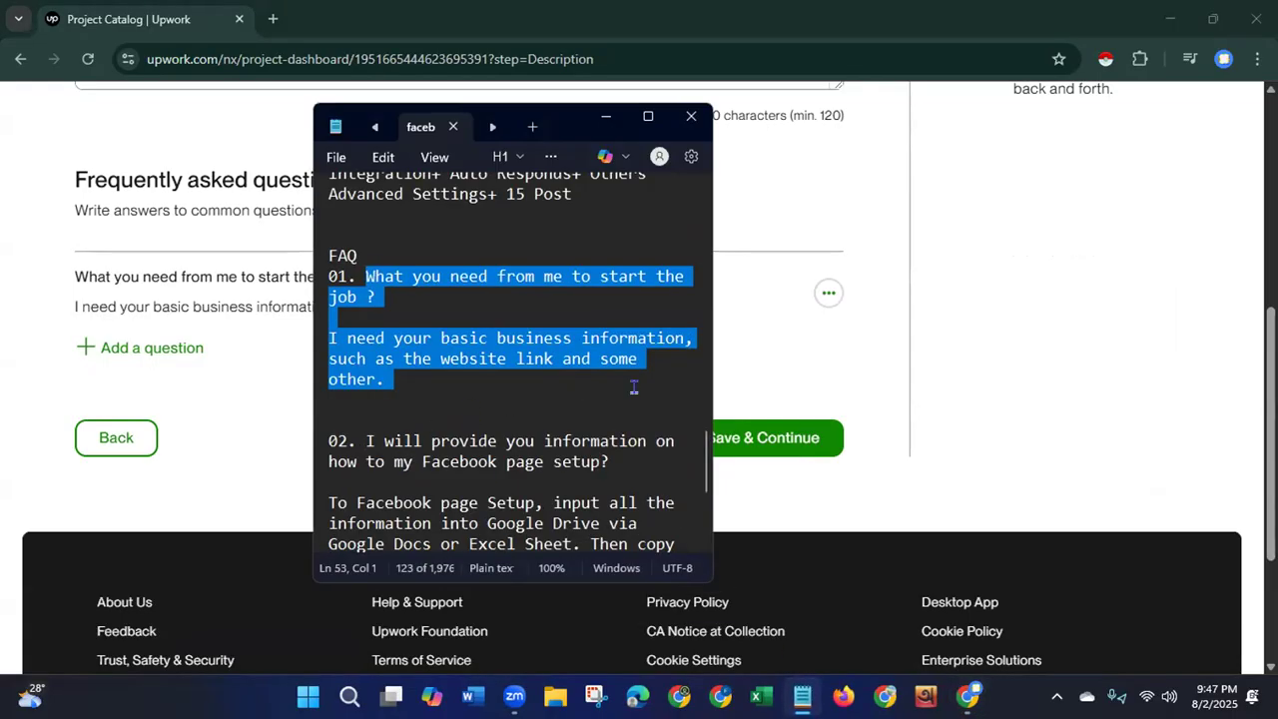
pyautogui.moveTo(700, 472); pyautogui.dragTo(700, 494)
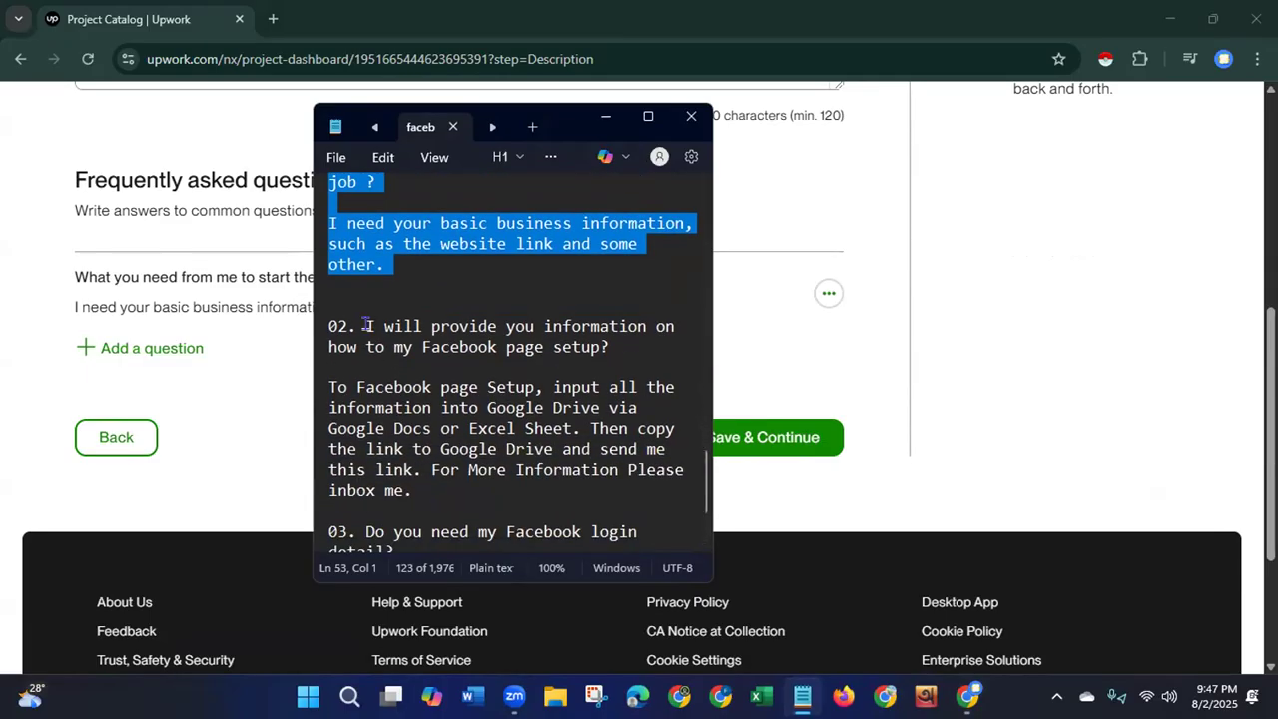
pyautogui.moveTo(366, 326); pyautogui.dragTo(420, 490)
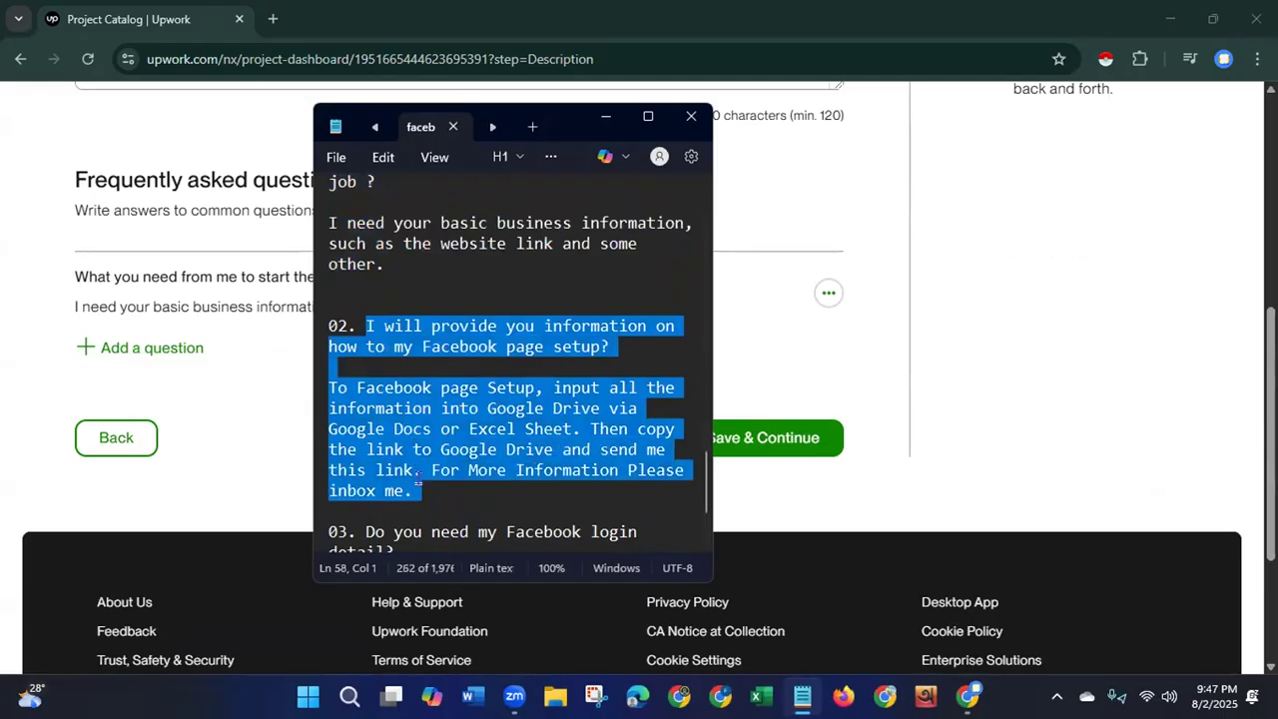
pyautogui.rightClick(417, 465)
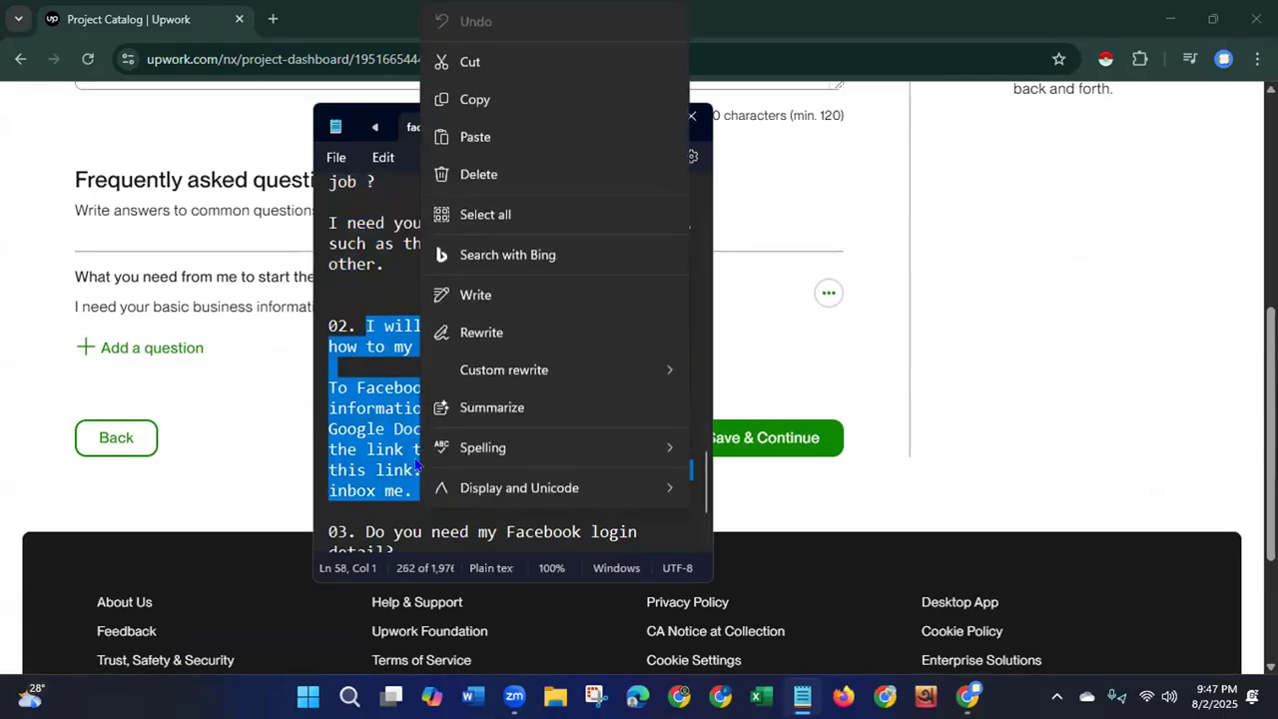
pyautogui.click(488, 100)
pyautogui.click(604, 118)
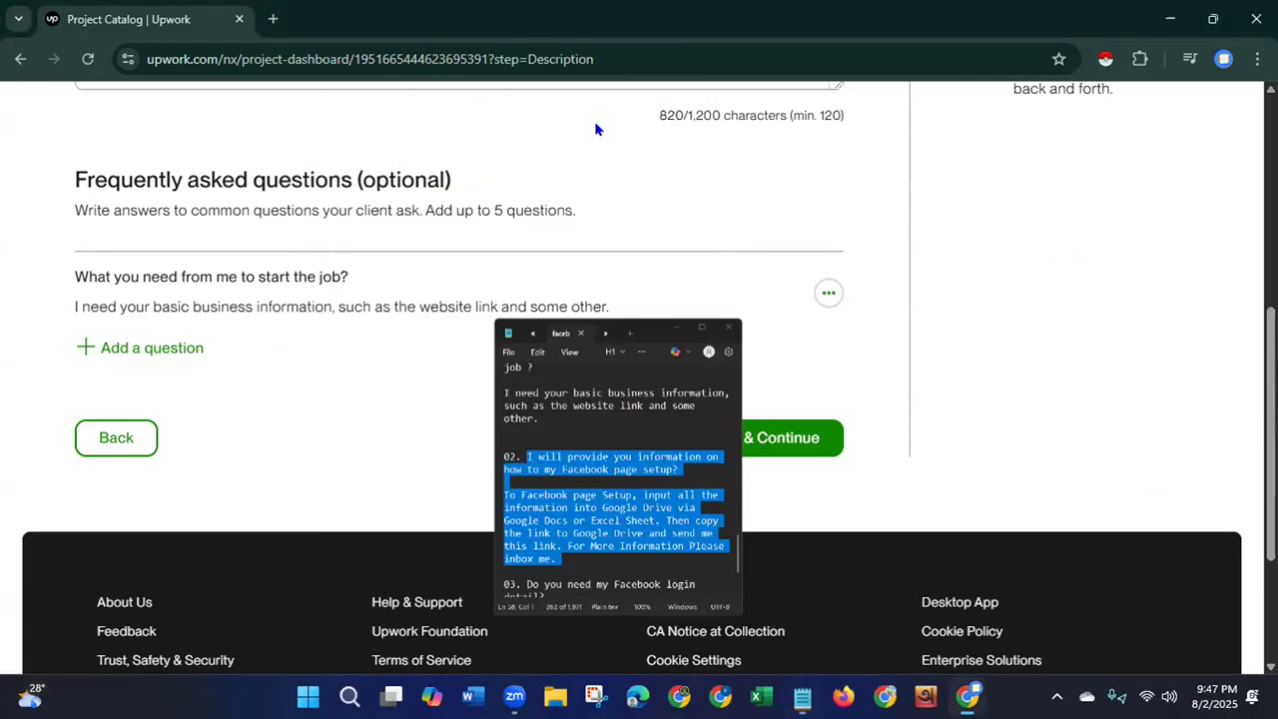
# Paste the copied FAQ 02 text into a new FAQ's answer and cut out the question line and blank lines before "To Facebook page Setup".
pyautogui.click(187, 352)
pyautogui.click(243, 452)
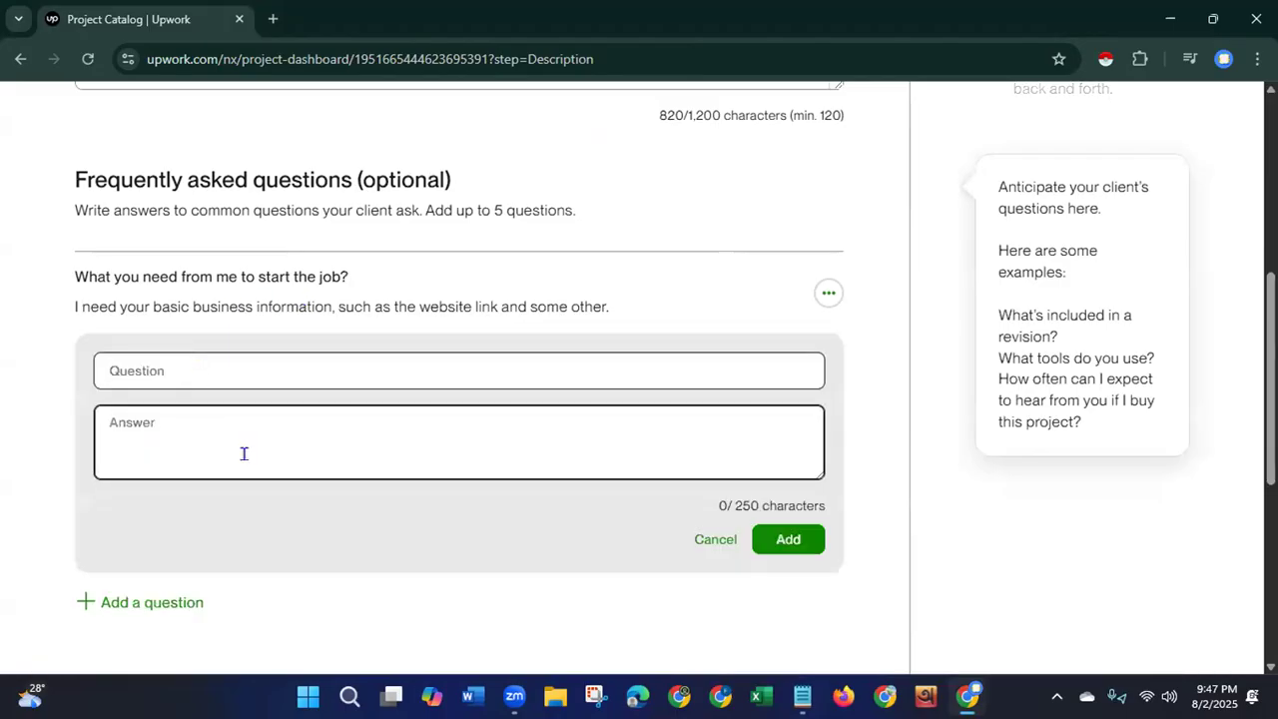
pyautogui.hotkey('ctrl', 'v')
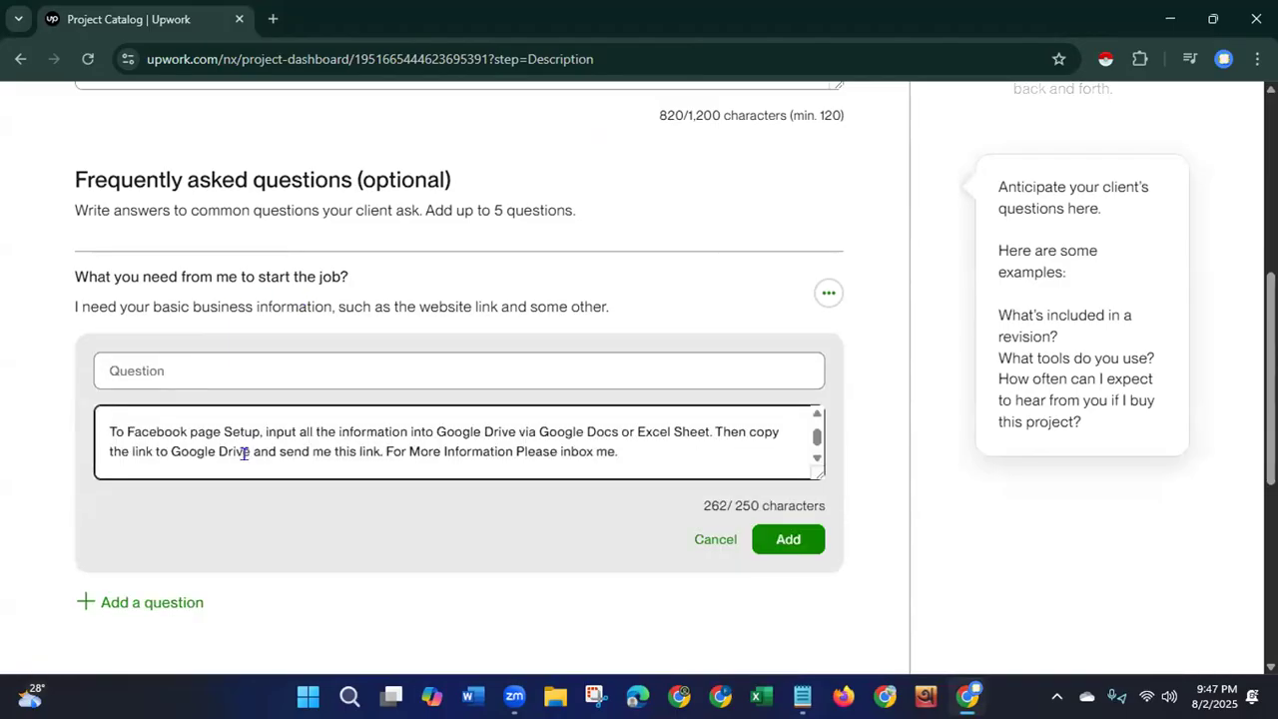
pyautogui.press('BackSpace')
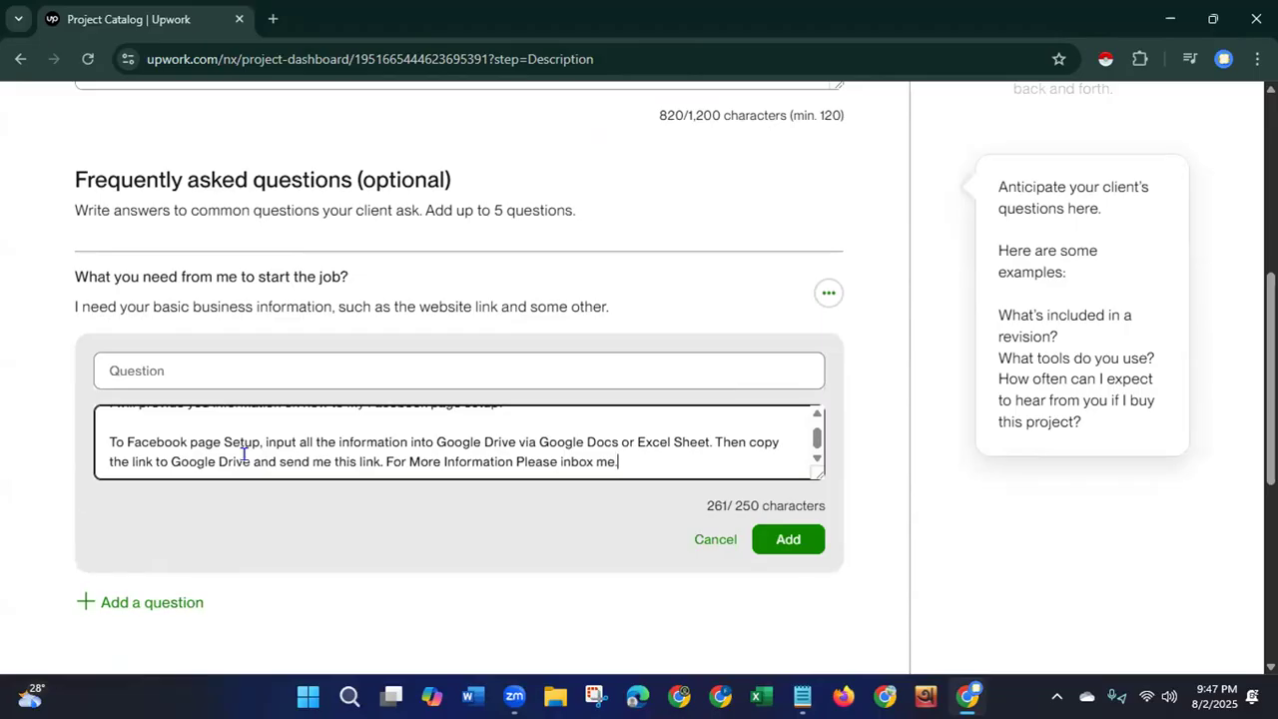
pyautogui.moveTo(815, 437); pyautogui.dragTo(817, 422)
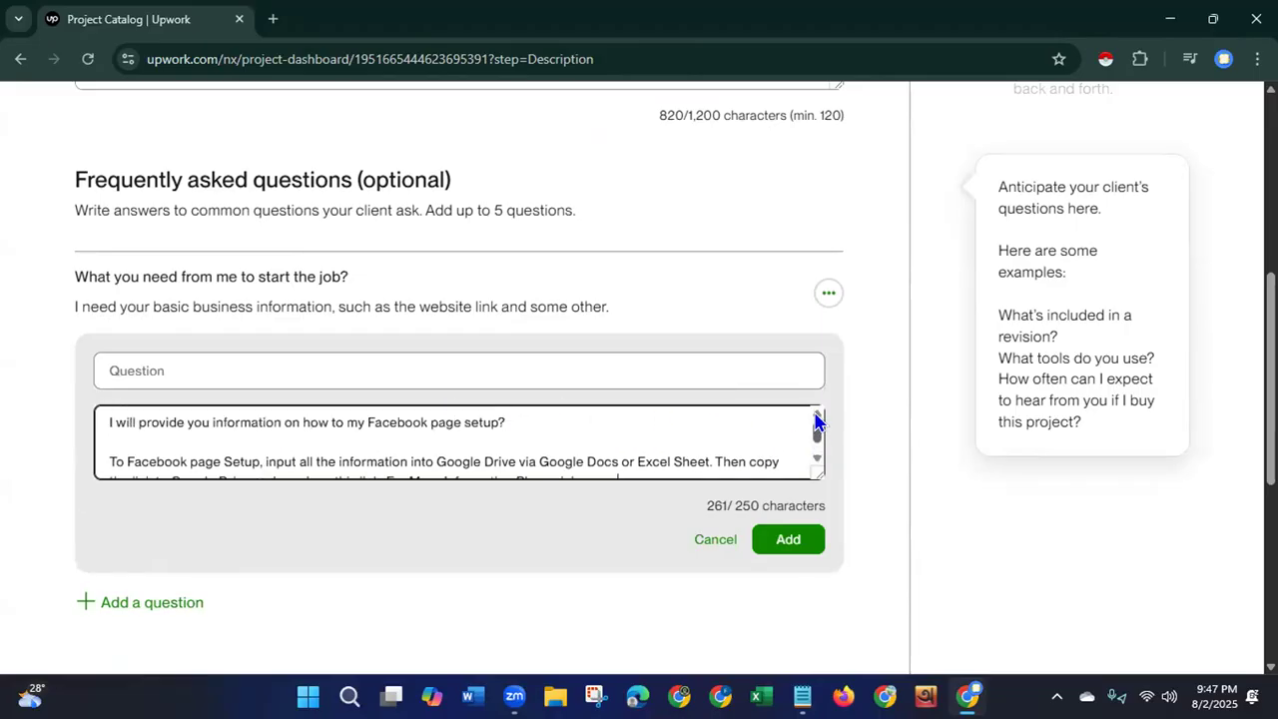
pyautogui.moveTo(506, 423); pyautogui.dragTo(84, 431)
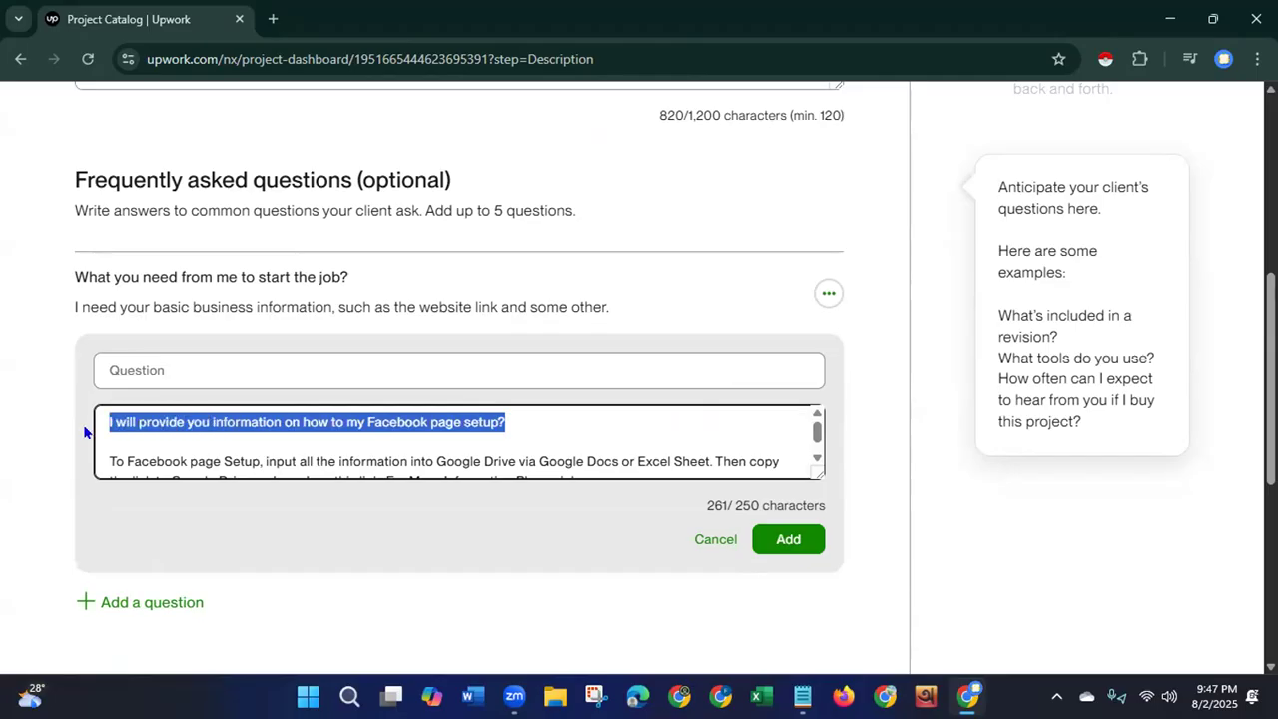
pyautogui.press('BackSpace')
pyautogui.press('Down')
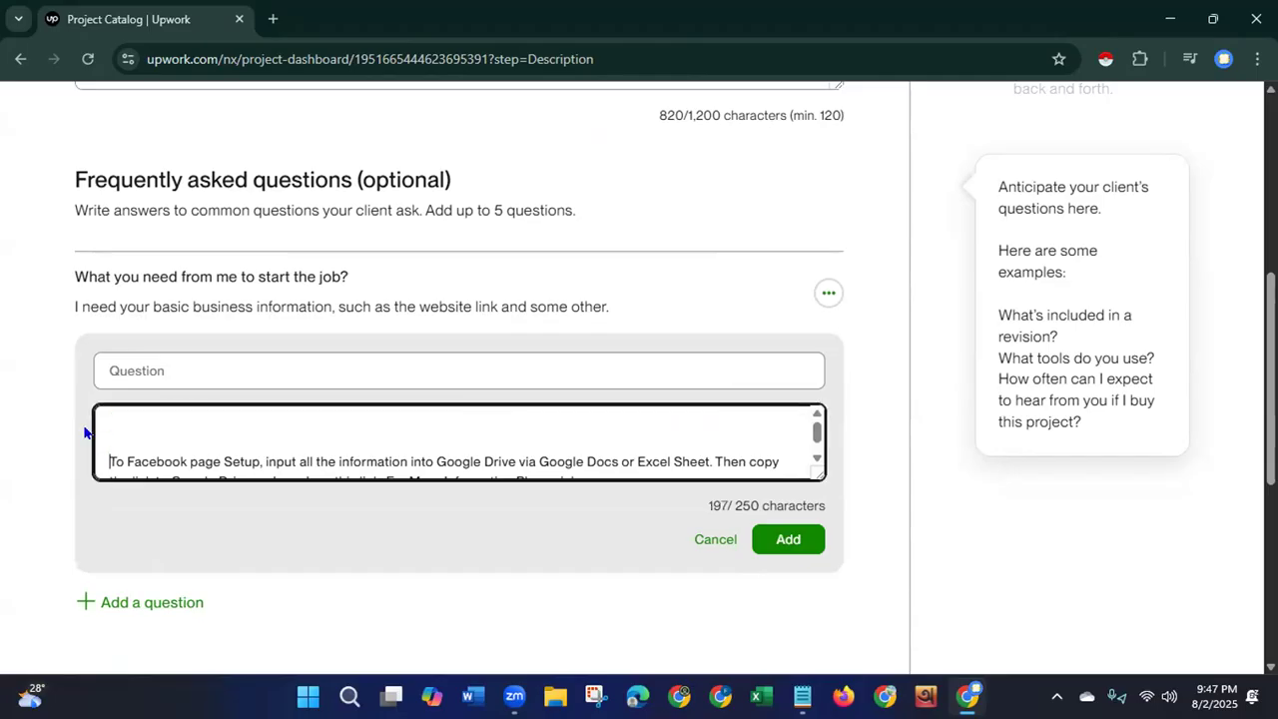
pyautogui.press('BackSpace')
pyautogui.press('BackSpace')
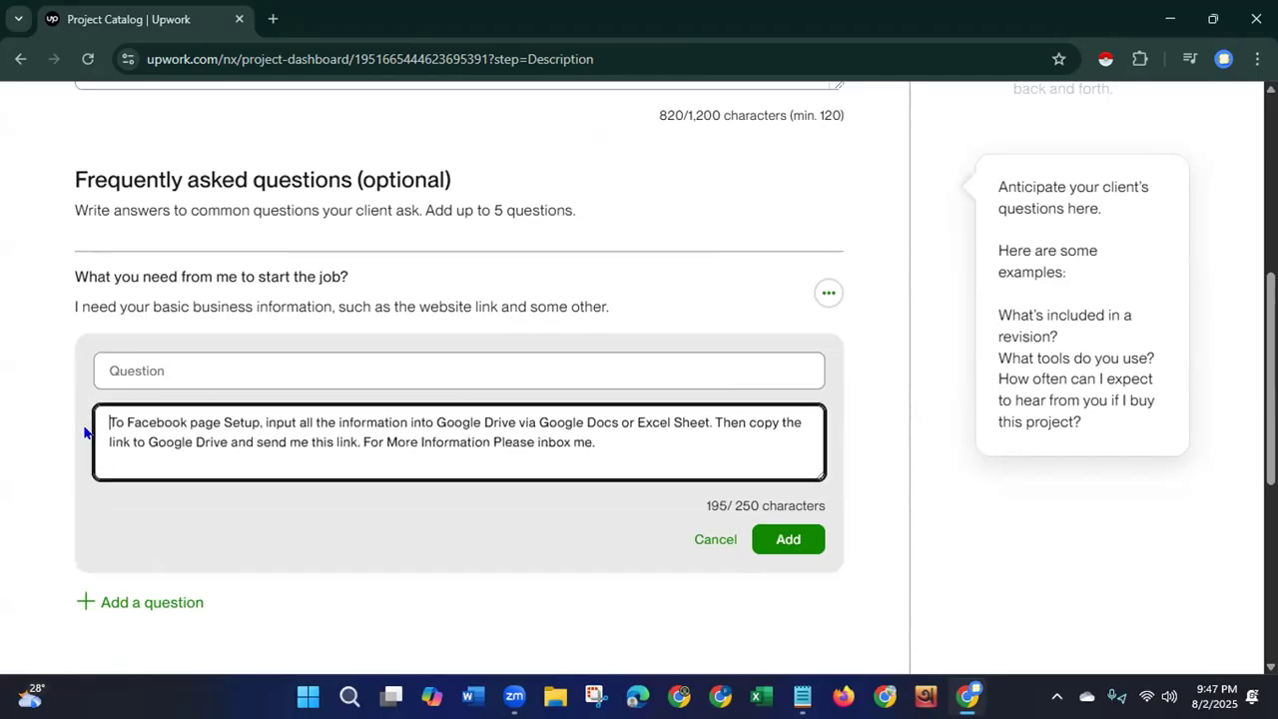
# Paste "I will provide you information on how to my Facebook page setup?" as the question and add the FAQ to the project.
pyautogui.click(183, 362)
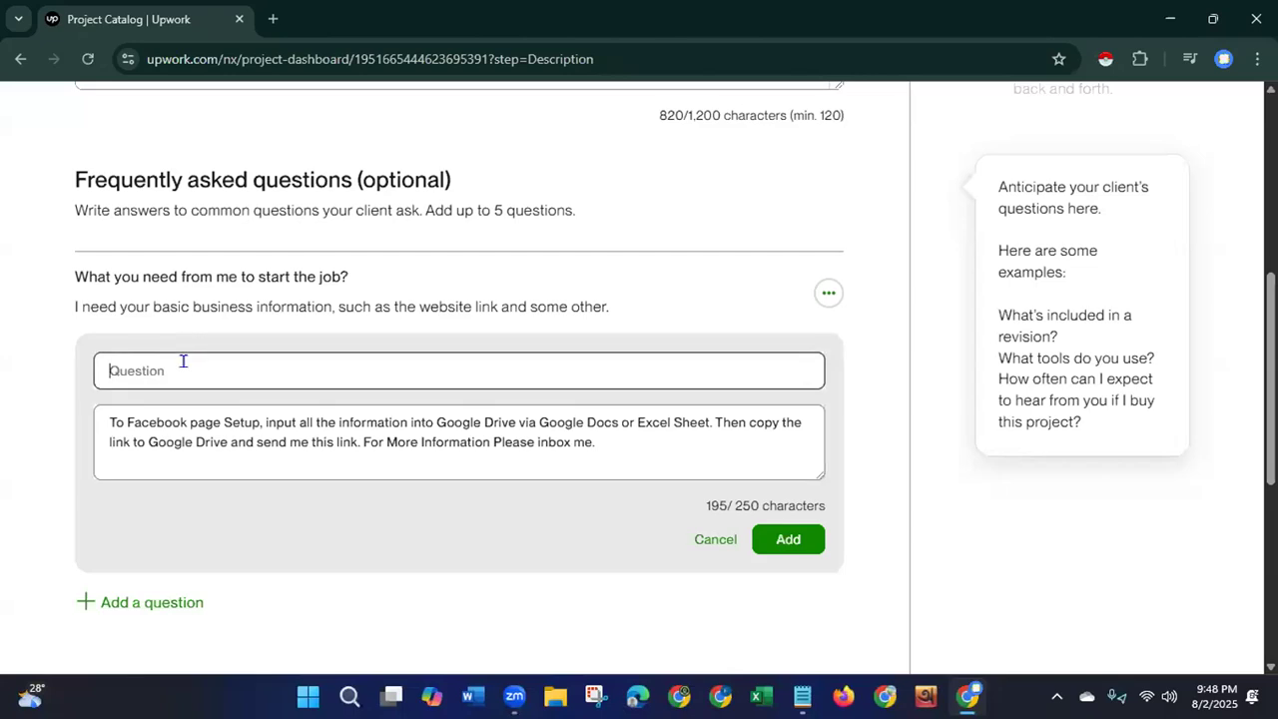
pyautogui.hotkey('ctrl', 'v')
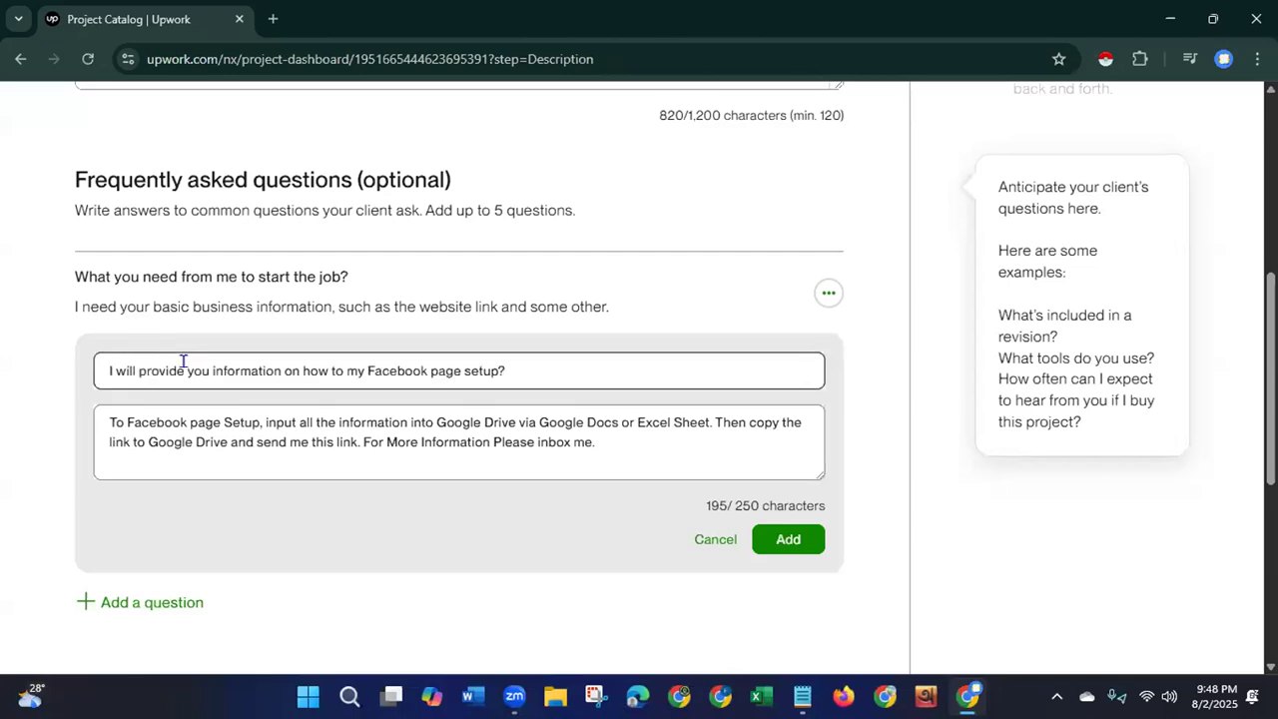
pyautogui.click(810, 542)
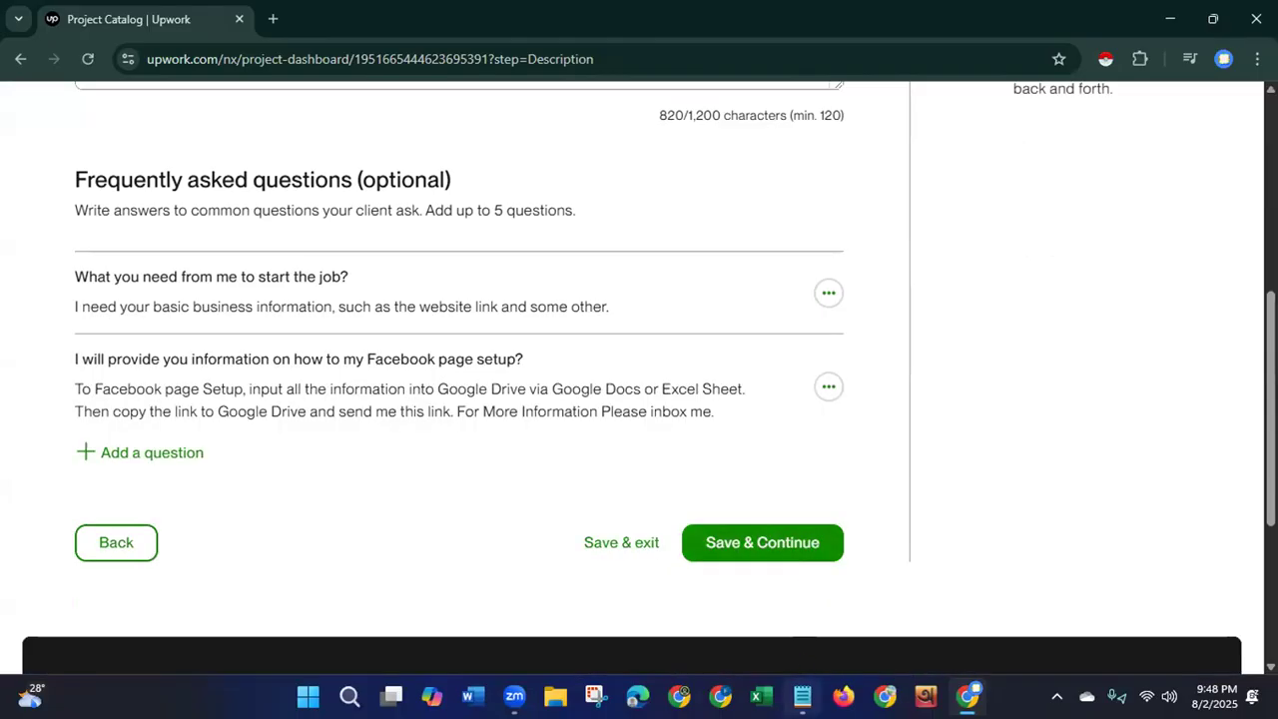
# Switch to Notepad and copy FAQ 03, from "Do you need my Facebook login" through "without login details.", without its number.
pyautogui.click(802, 696)
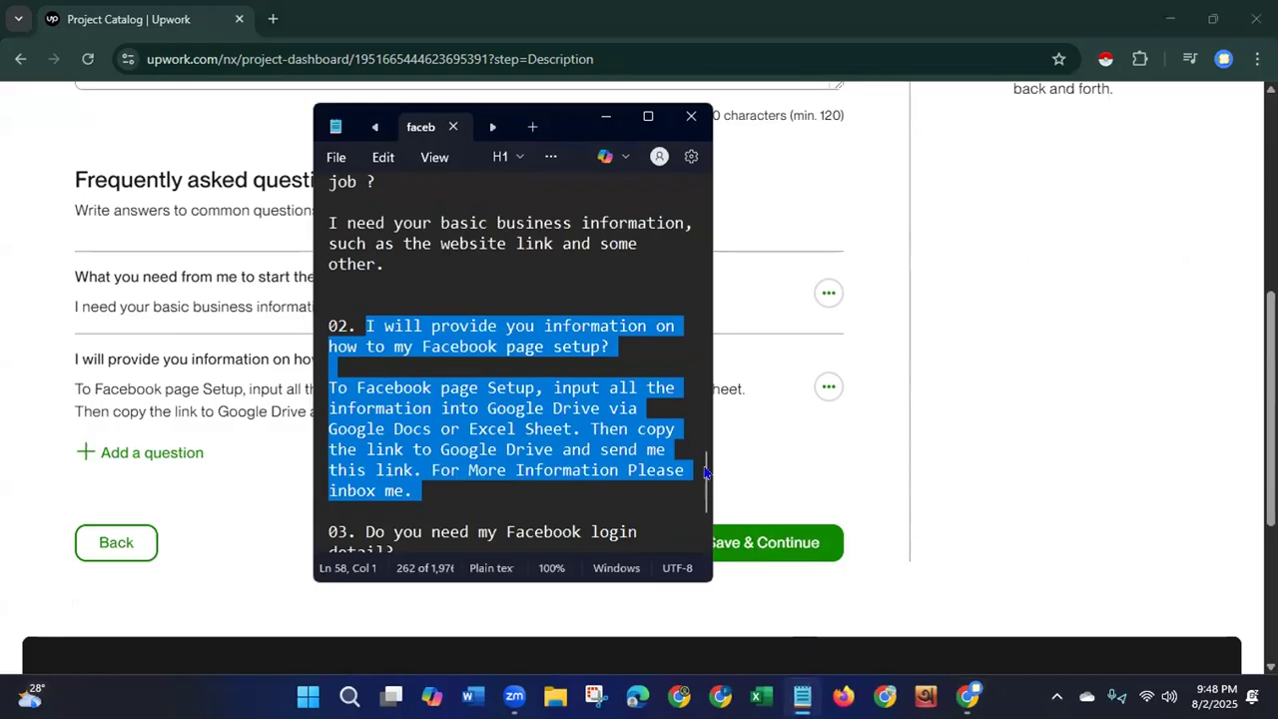
pyautogui.moveTo(704, 471); pyautogui.dragTo(705, 509)
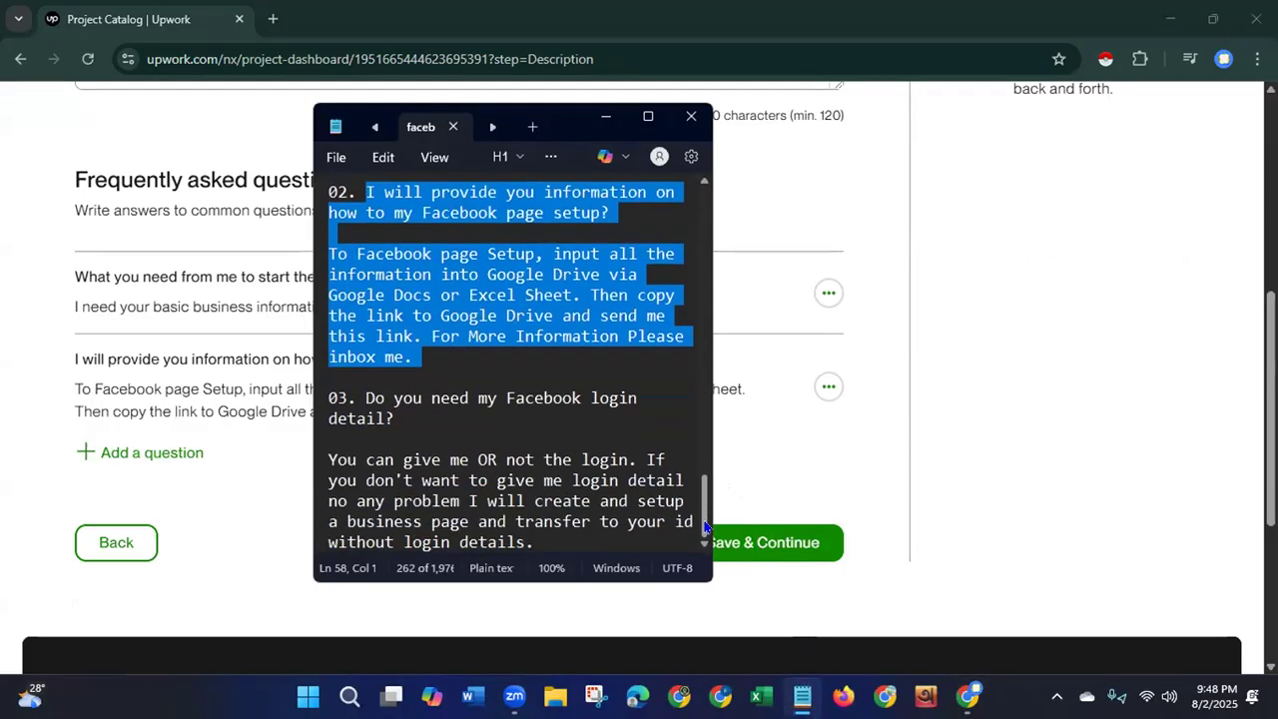
pyautogui.moveTo(363, 397); pyautogui.dragTo(534, 539)
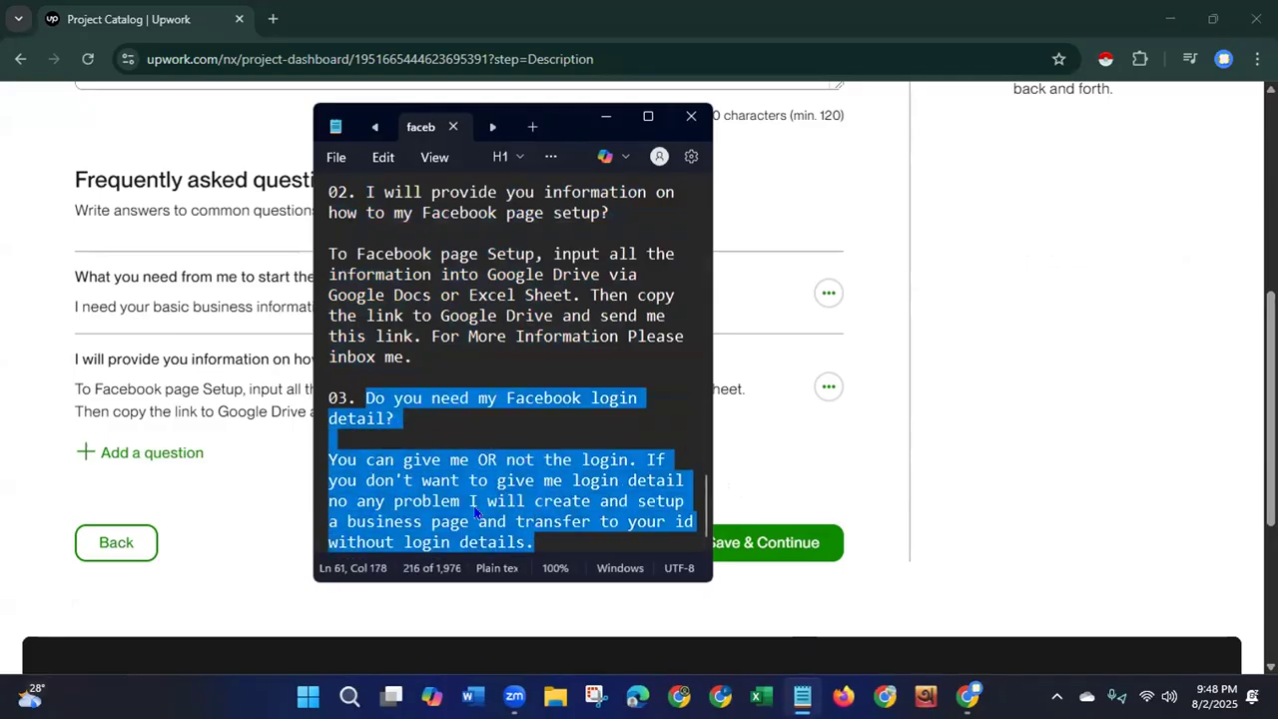
pyautogui.rightClick(475, 512)
pyautogui.click(529, 102)
pyautogui.click(606, 116)
# Paste the copied FAQ 03 text into a new FAQ's answer and cut out the question line and blank lines before "You can give me".
pyautogui.click(159, 456)
pyautogui.click(298, 561)
pyautogui.hotkey('ctrl', 'v')
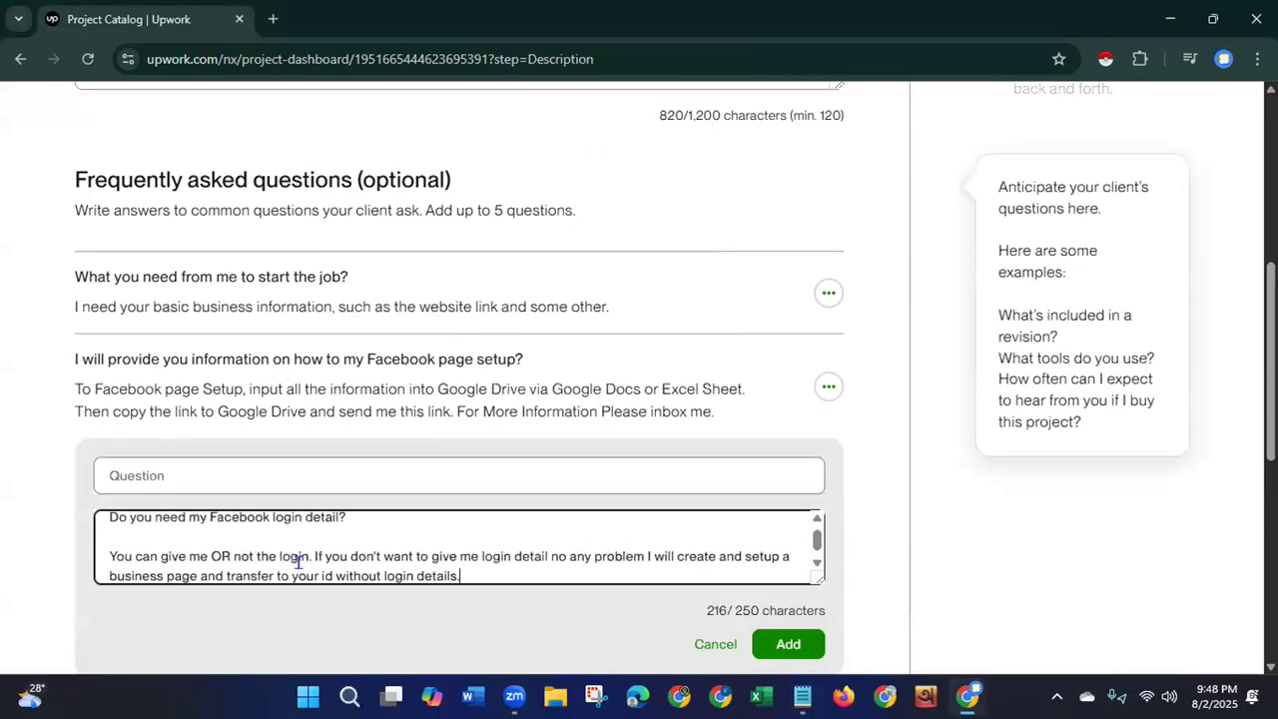
pyautogui.moveTo(355, 516); pyautogui.dragTo(88, 520)
pyautogui.hotkey('ctrl', 'c')
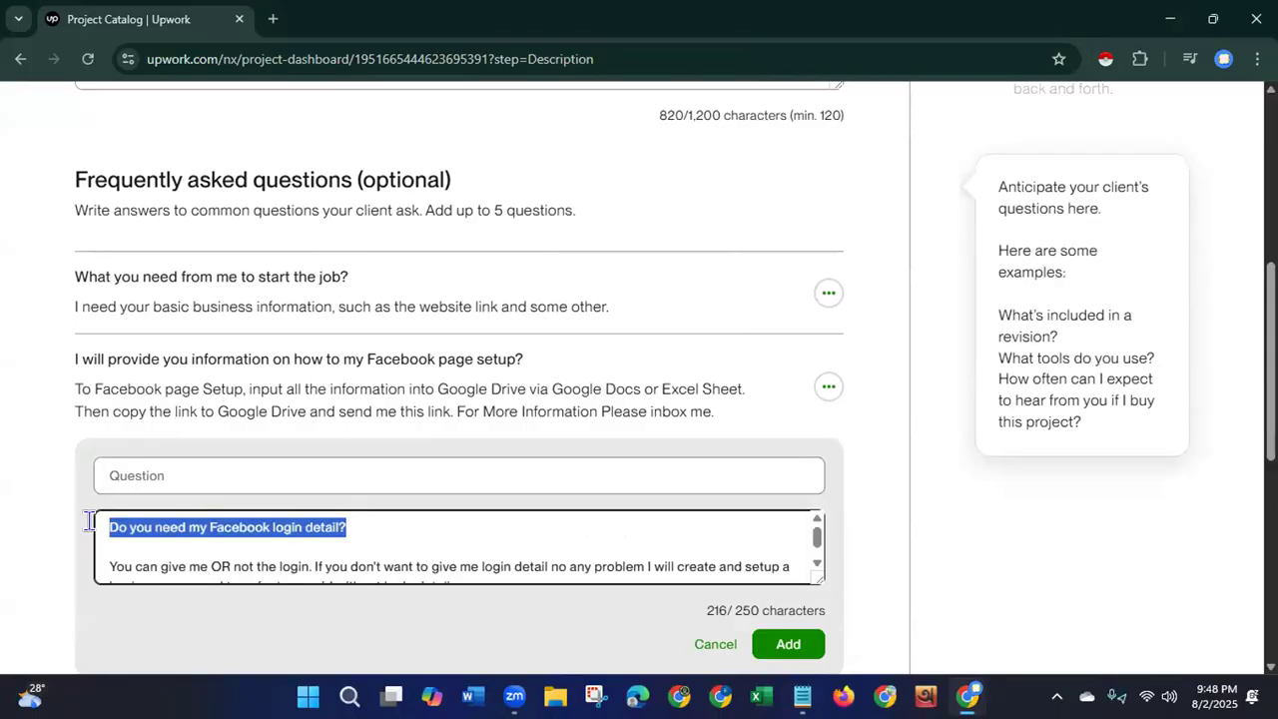
pyautogui.press('BackSpace')
pyautogui.press('Down')
pyautogui.press('Down')
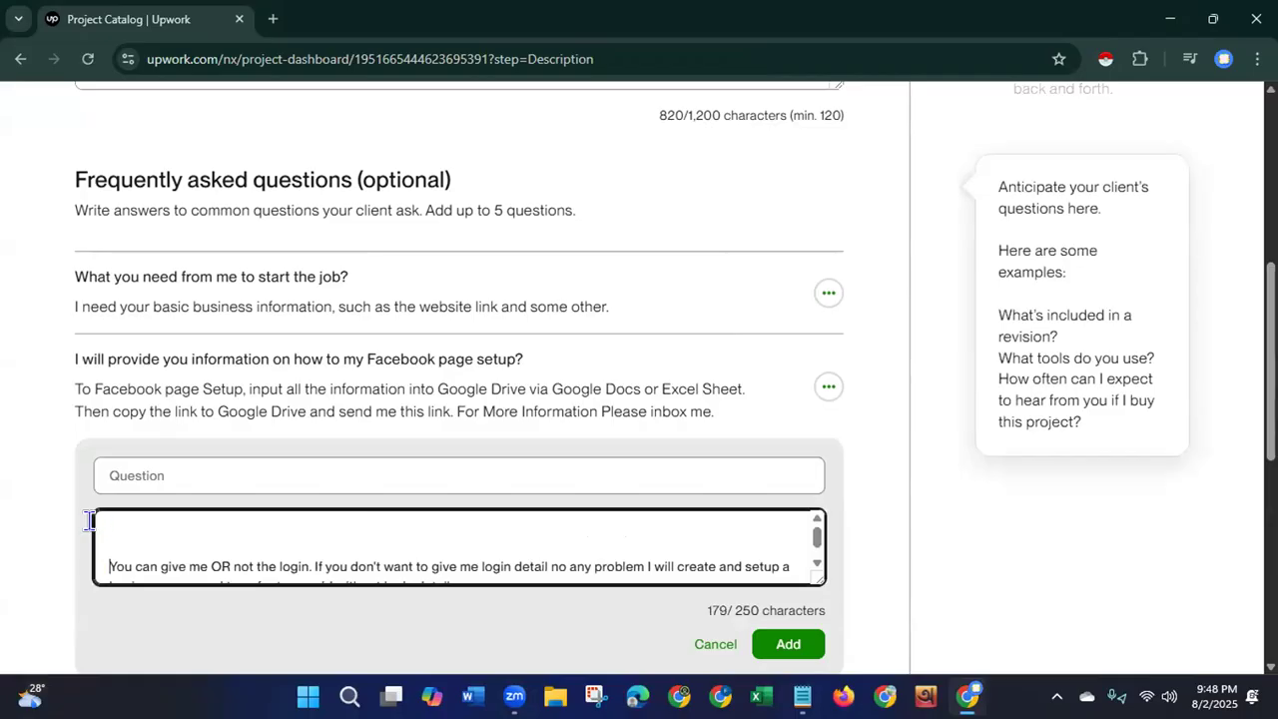
pyautogui.press('BackSpace')
pyautogui.press('BackSpace')
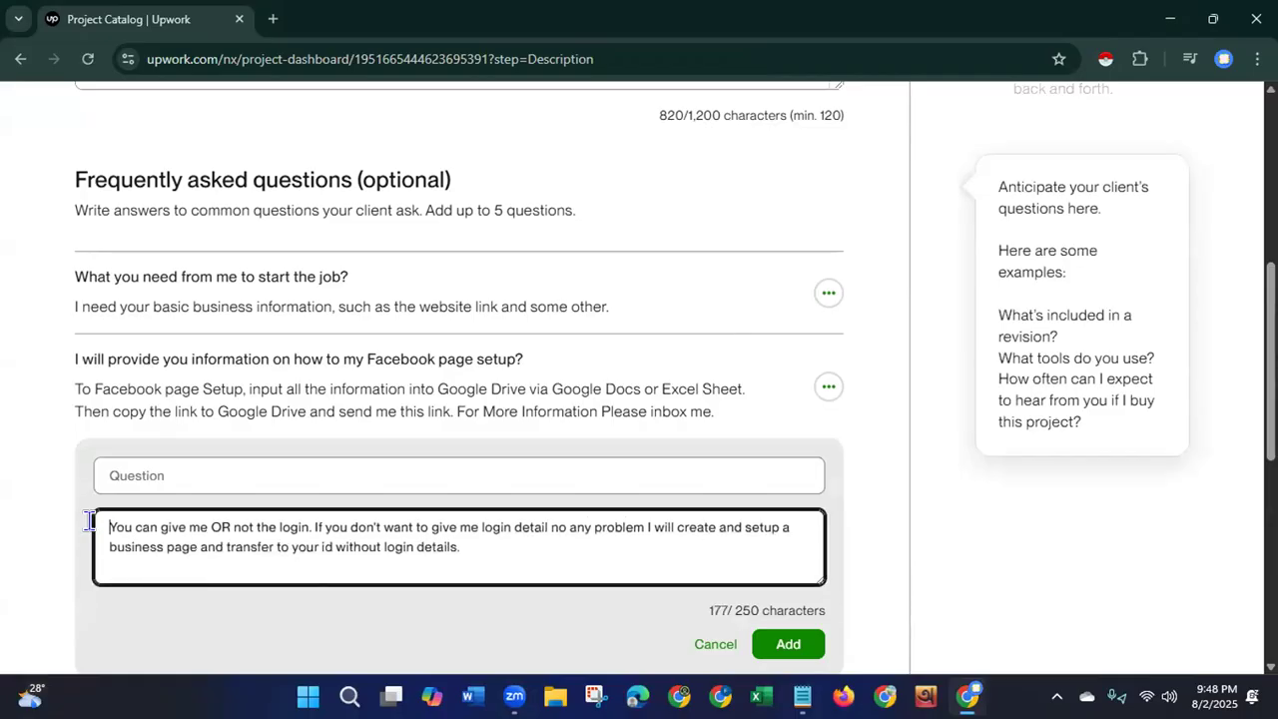
# Paste "Do you need my Facebook login detail?" as the question and add this FAQ to the project.
pyautogui.click(198, 474)
pyautogui.hotkey('ctrl', 'v')
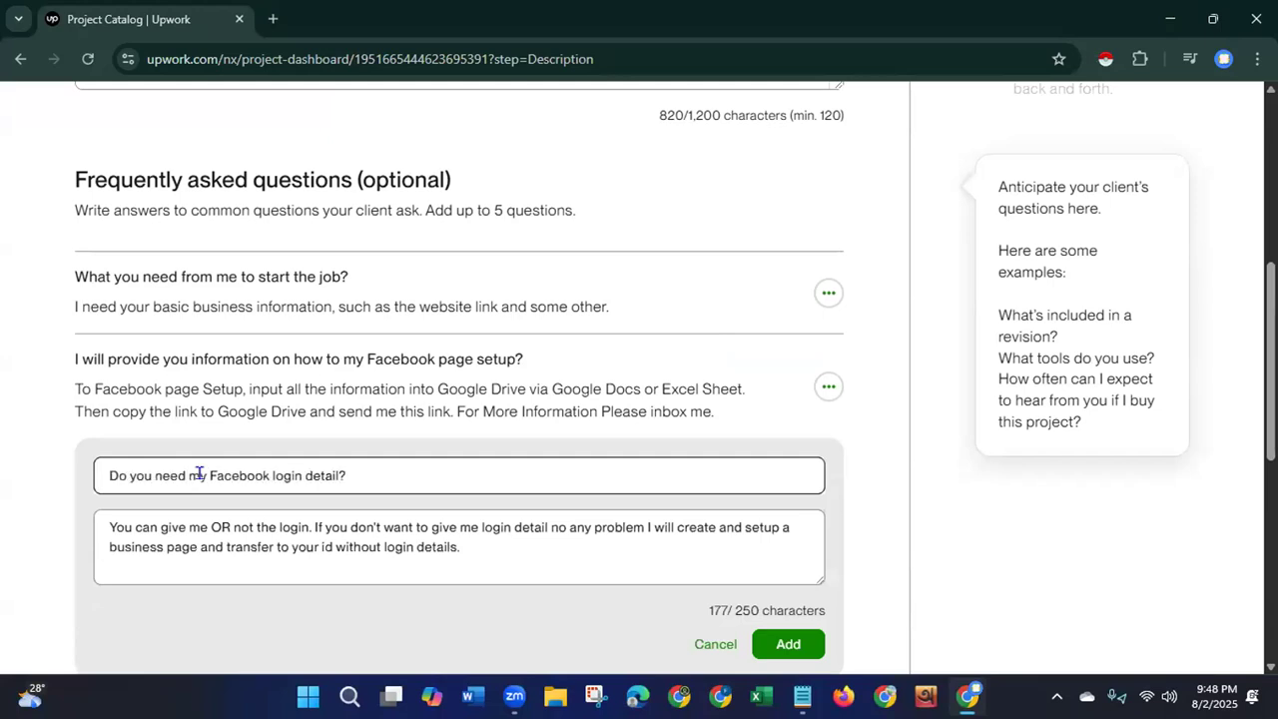
pyautogui.click(772, 646)
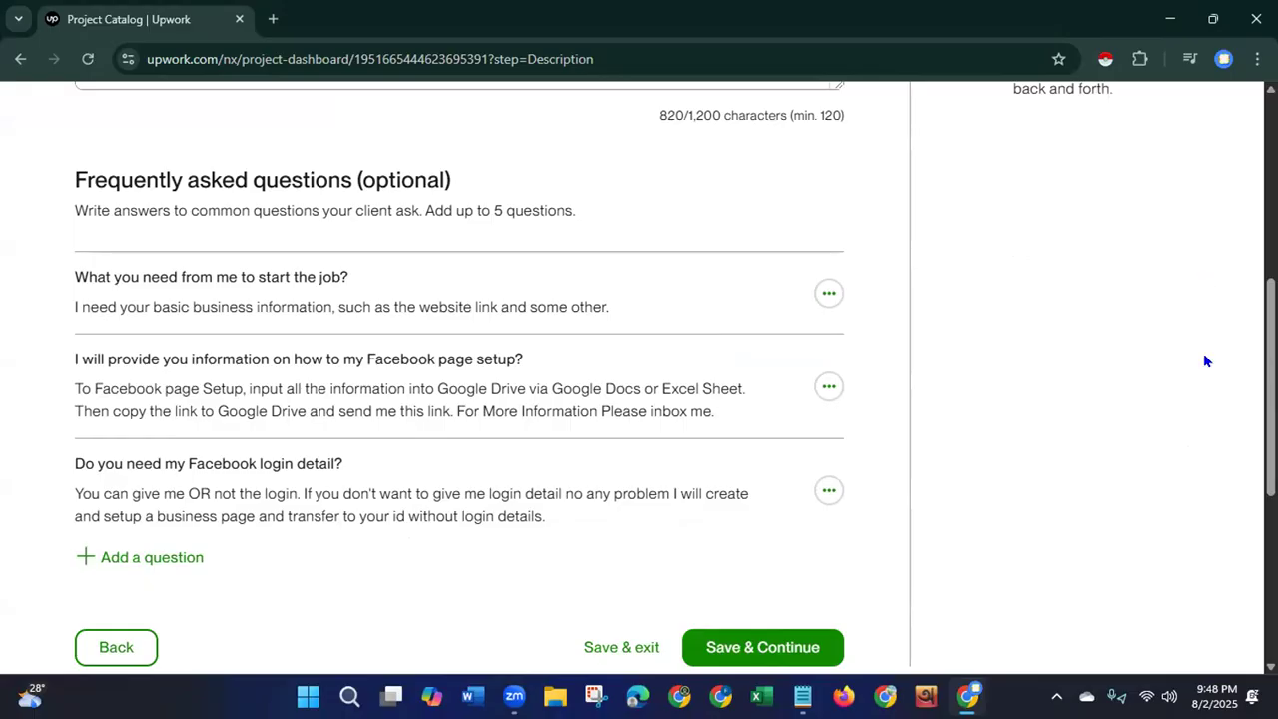
# Save the project description, continue to the review stage, and set the maximum number of simultaneous projects to 5.
pyautogui.click(796, 649)
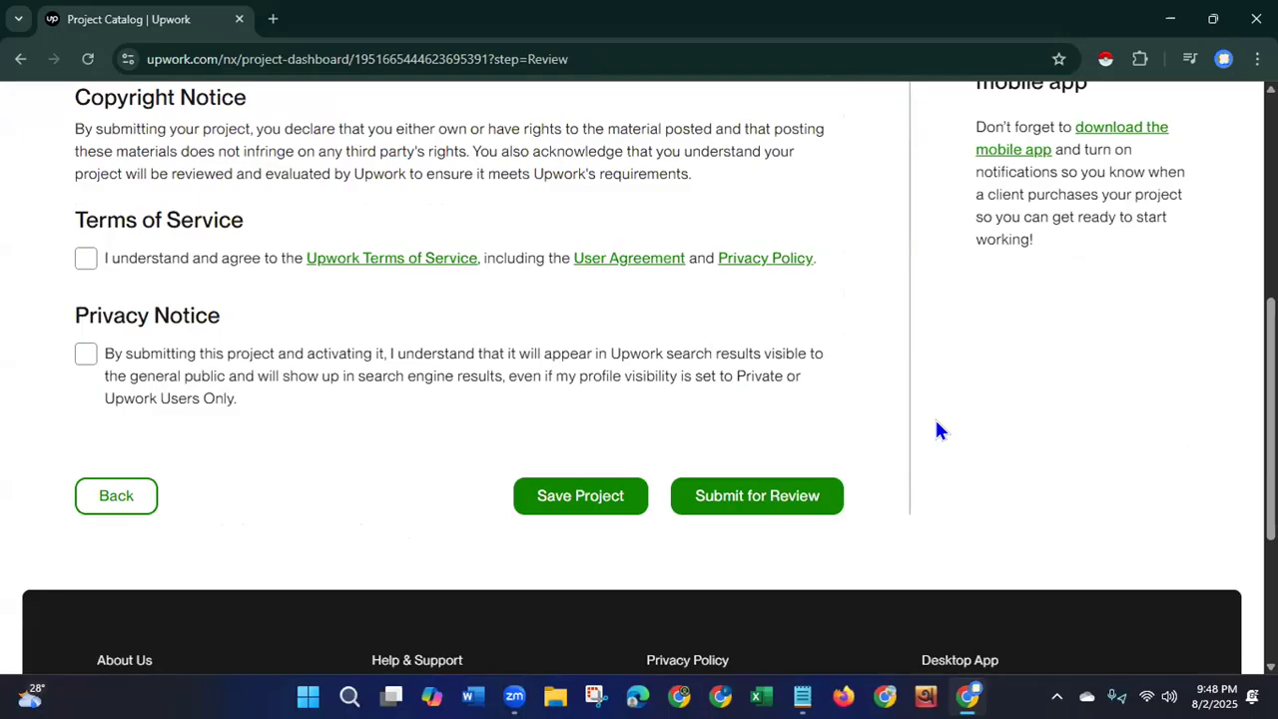
pyautogui.scroll(1, 937, 429)
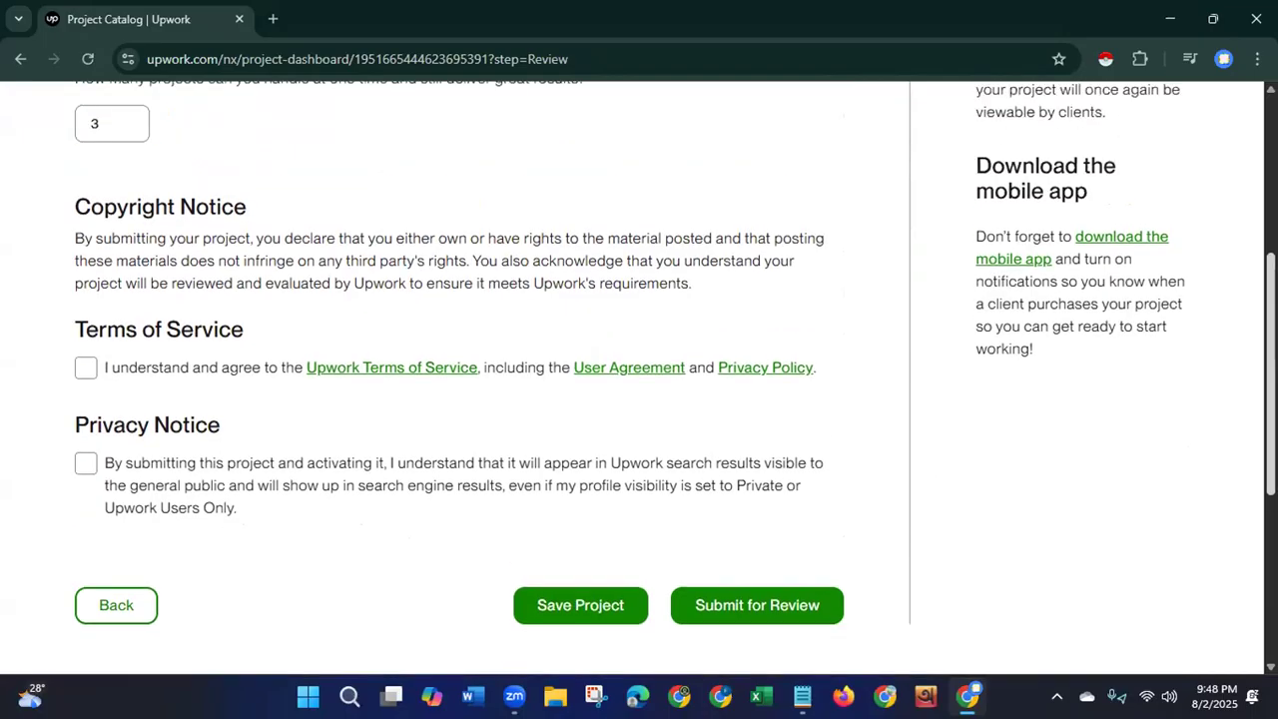
pyautogui.scroll(3, 639, 378)
pyautogui.scroll(-1, 640, 378)
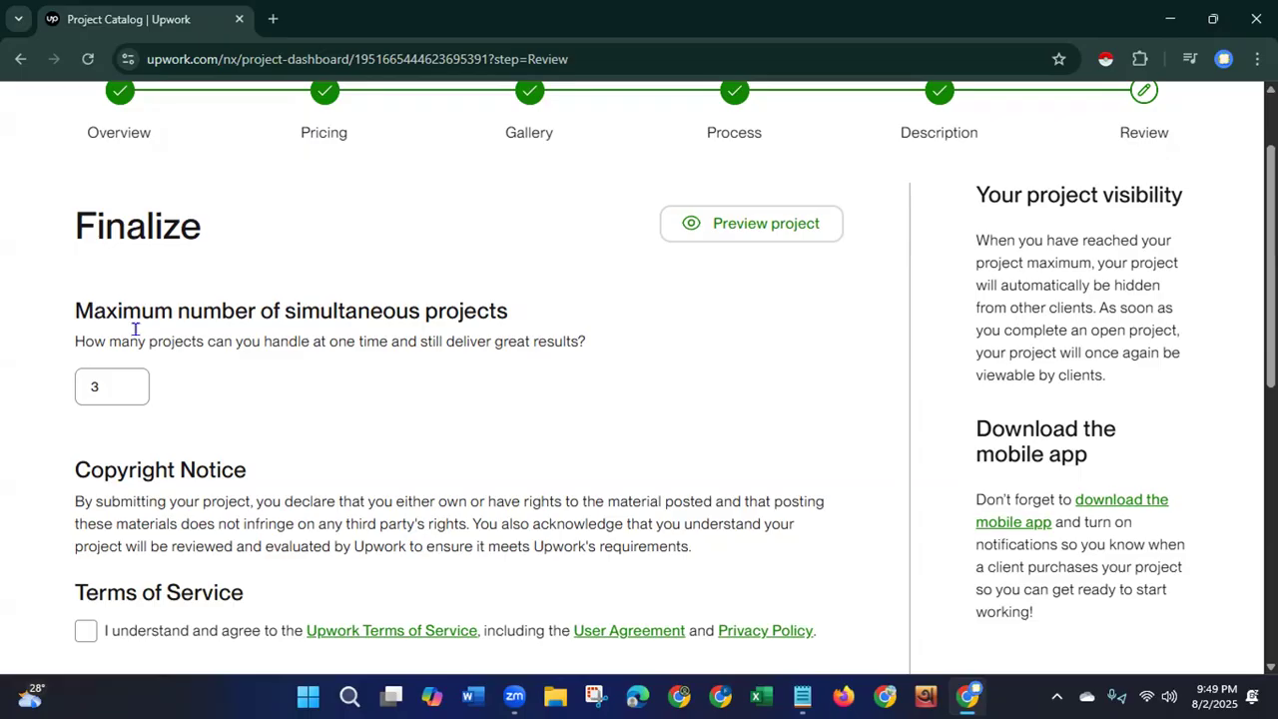
pyautogui.click(102, 383)
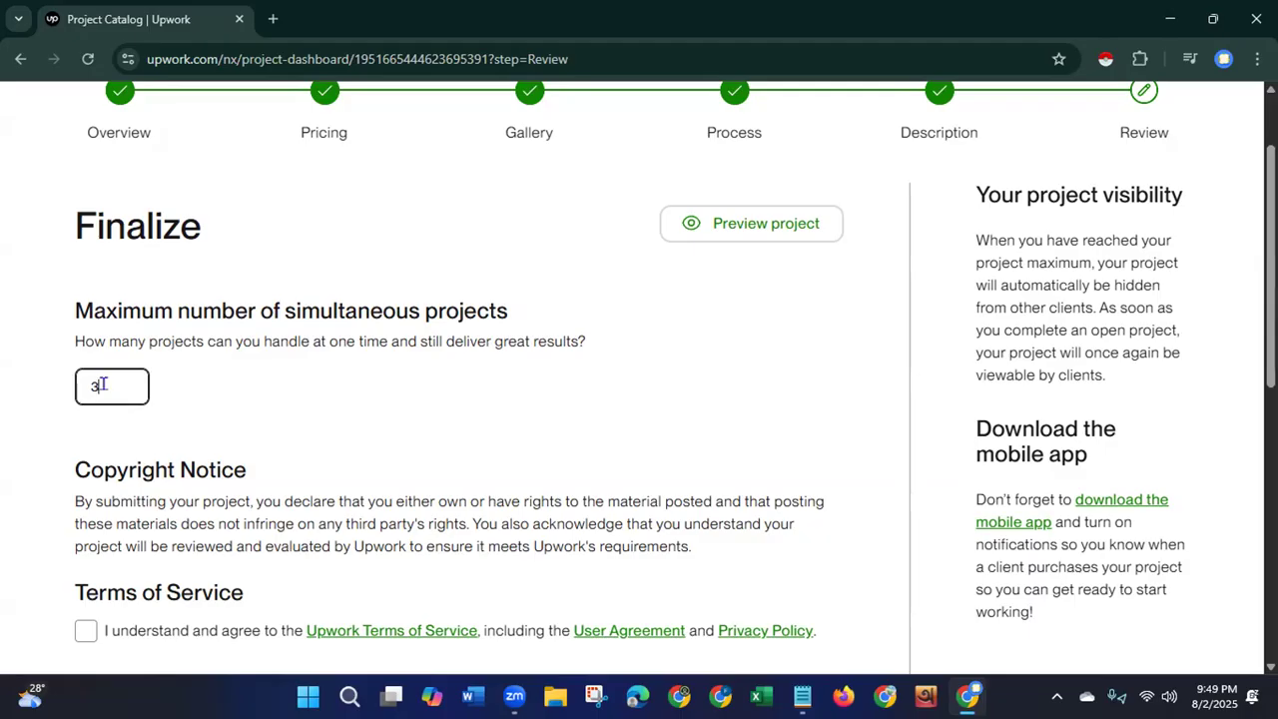
pyautogui.press('BackSpace')
pyautogui.write('5')
# Agree to the Terms of Service and the Privacy Notice, and submit the project for review.
pyautogui.scroll(-3, 1232, 297)
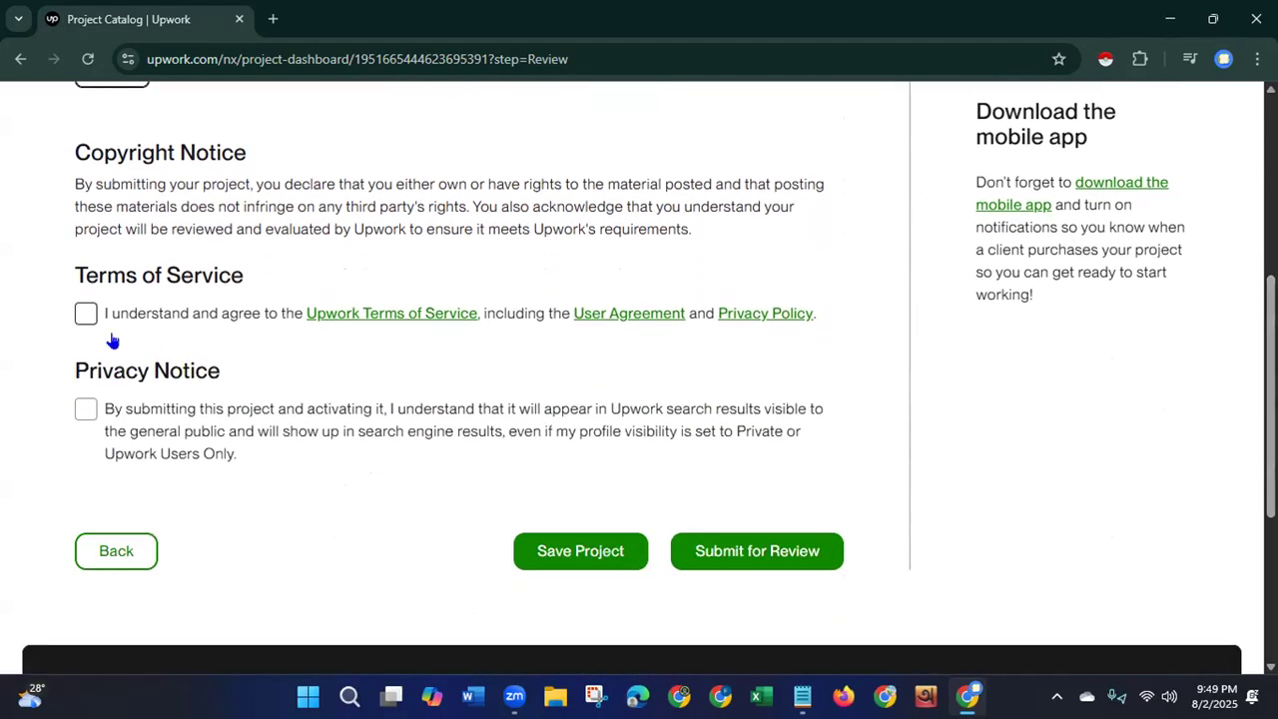
pyautogui.click(84, 317)
pyautogui.click(85, 408)
pyautogui.click(785, 553)
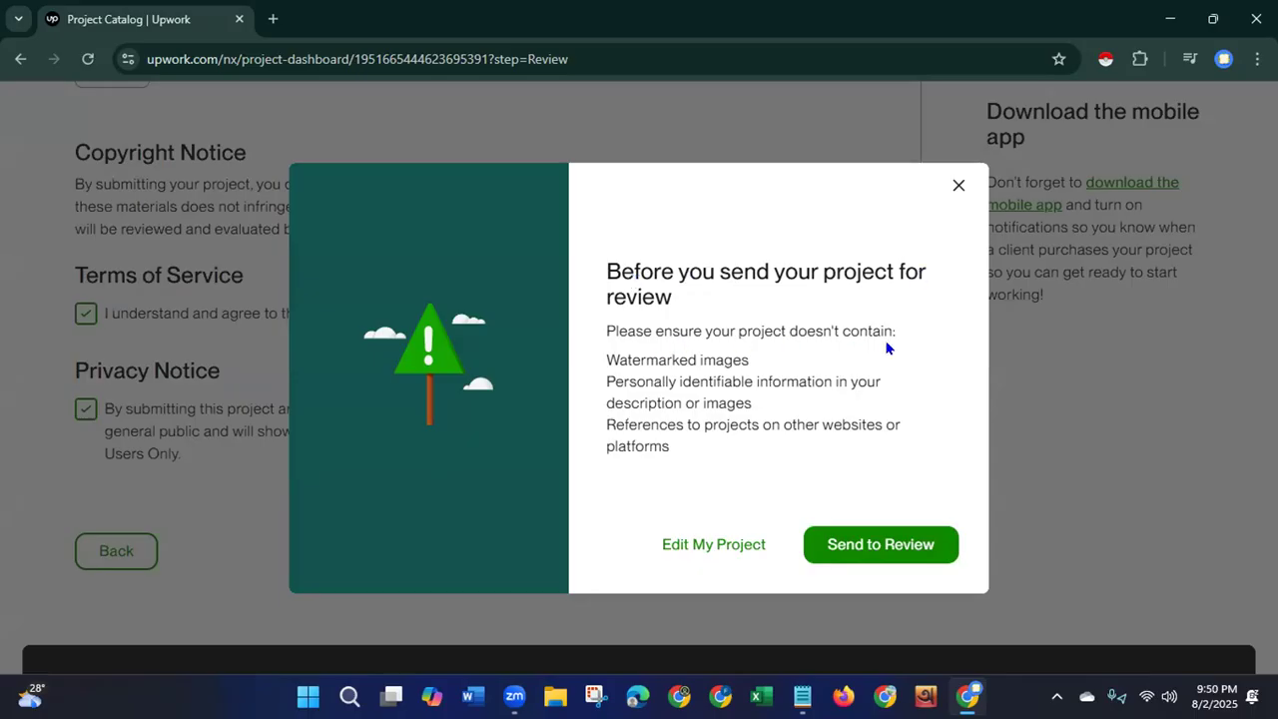
# Read through the list of content the project must not contain and confirm sending the project to review.
pyautogui.moveTo(604, 360); pyautogui.dragTo(757, 372)
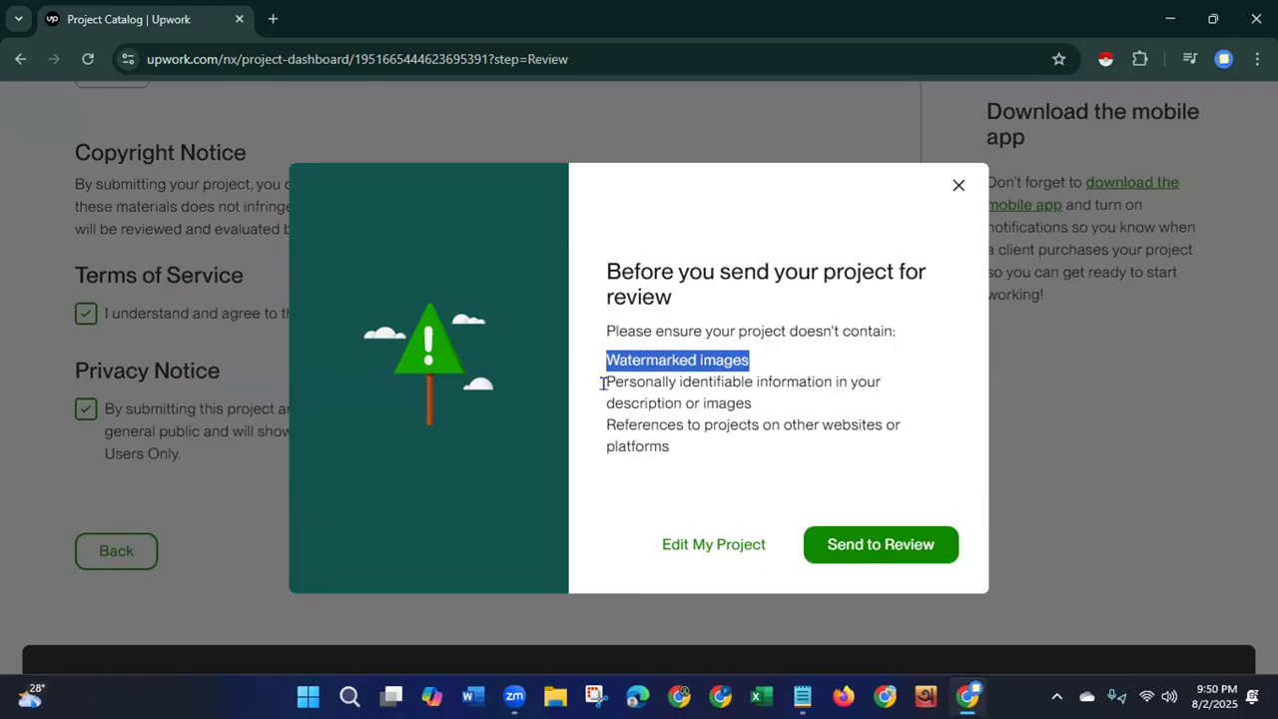
pyautogui.moveTo(606, 381); pyautogui.dragTo(784, 400)
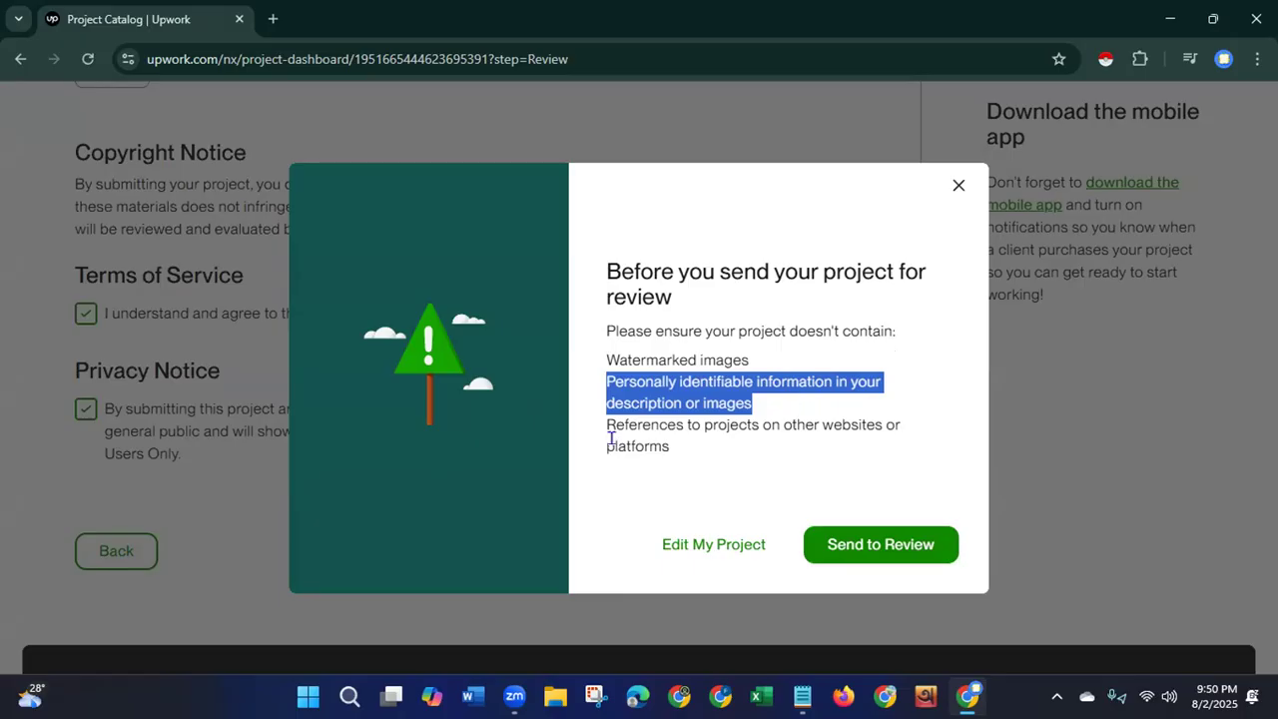
pyautogui.moveTo(603, 422); pyautogui.dragTo(683, 448)
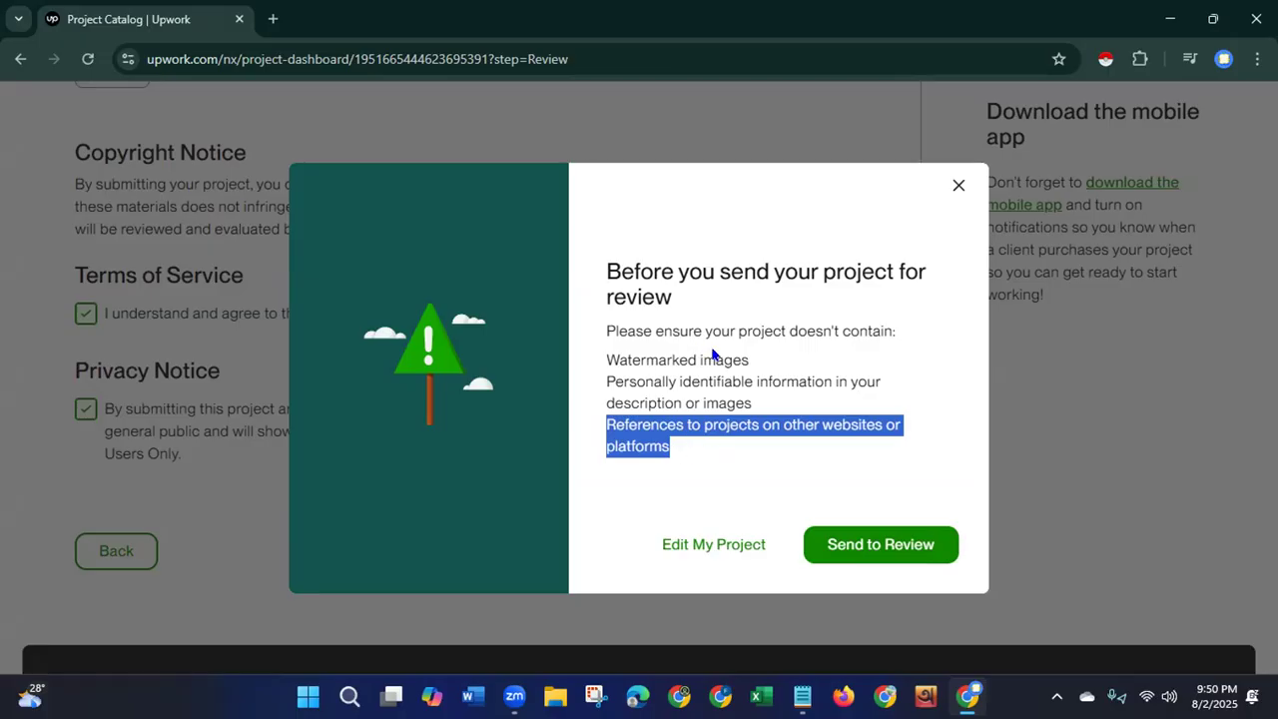
pyautogui.click(881, 544)
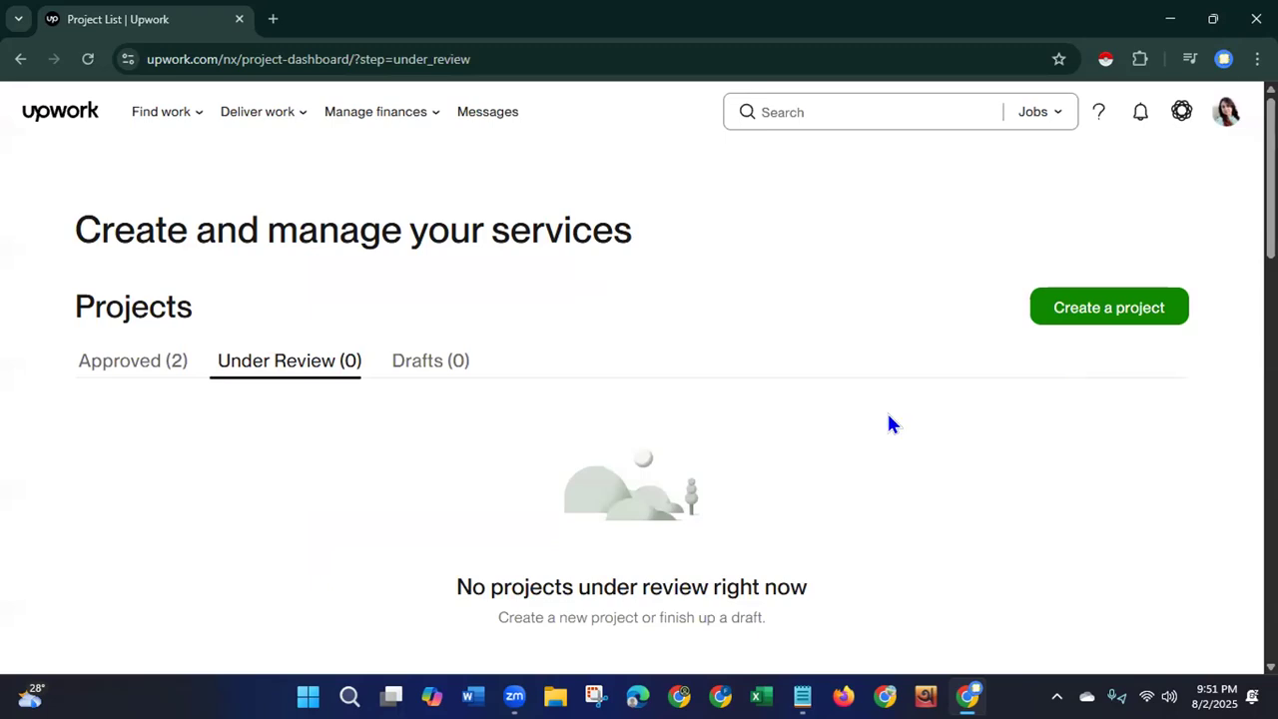
# Open the approved projects list and examine the projects, the "How it works" section and the "Tips for success" section.
pyautogui.click(132, 368)
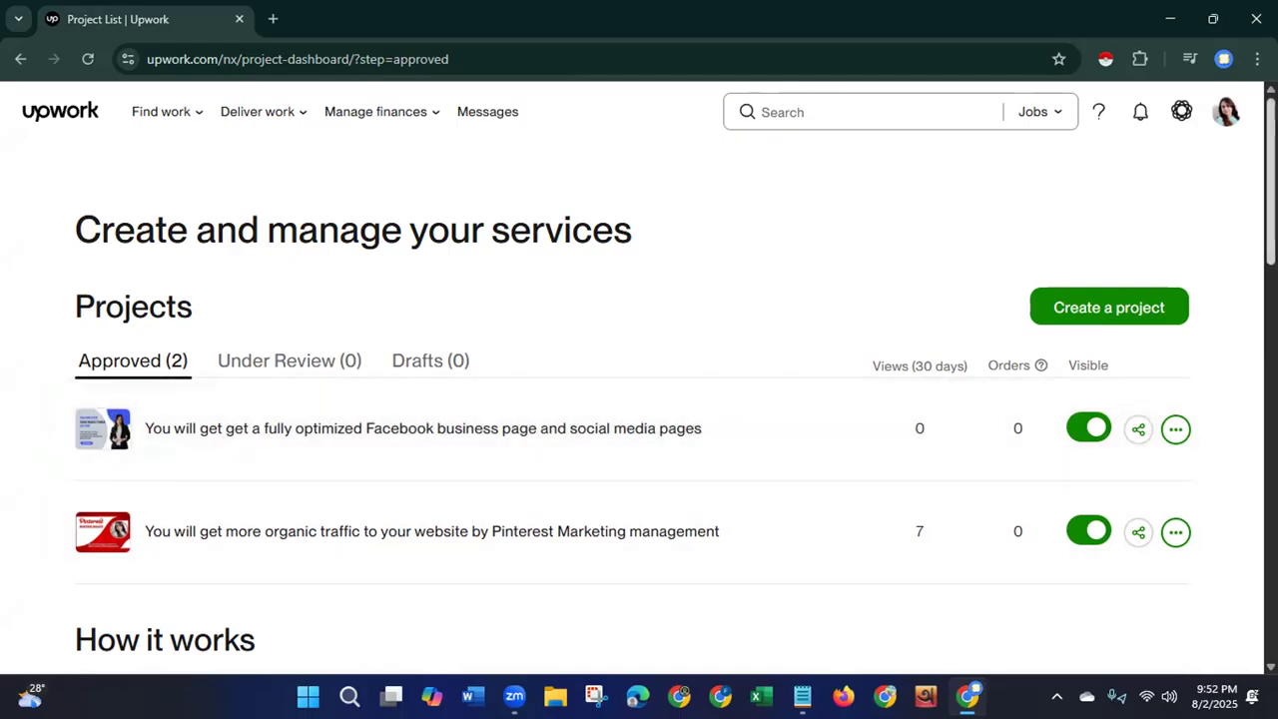
pyautogui.scroll(-5, 639, 380)
pyautogui.scroll(2, 639, 380)
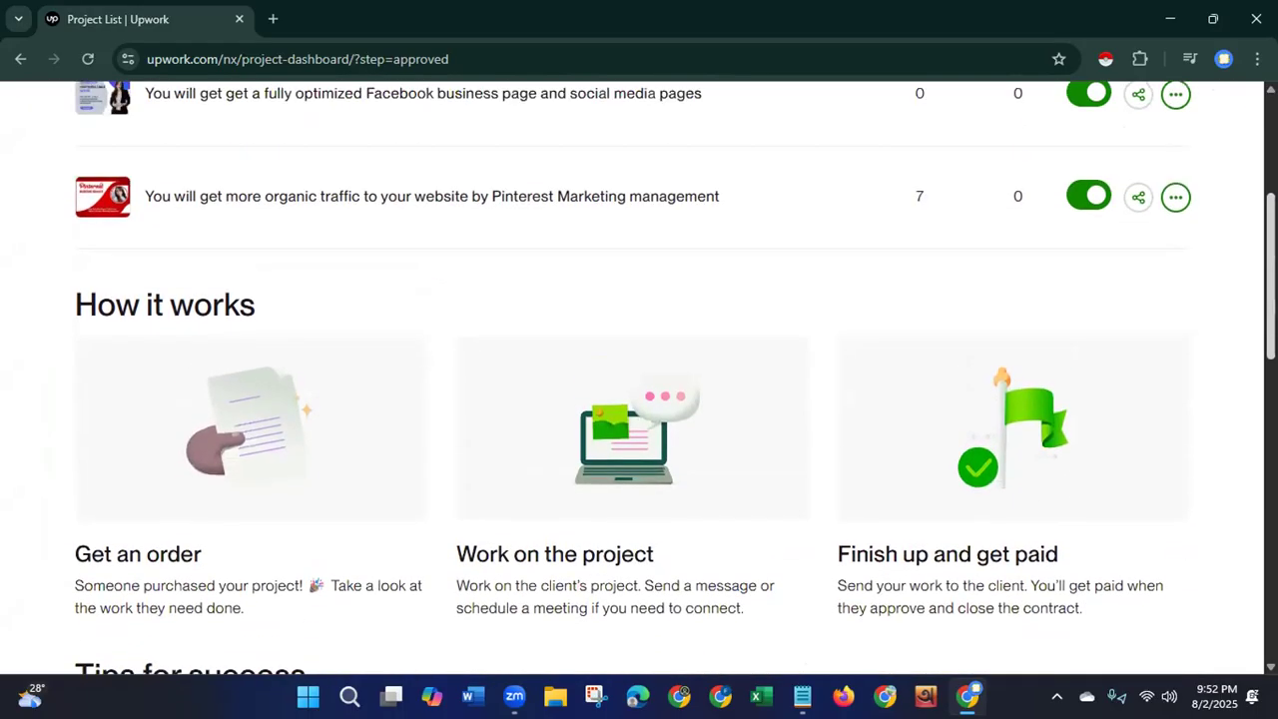
pyautogui.scroll(-2, 640, 379)
pyautogui.scroll(-1, 1192, 298)
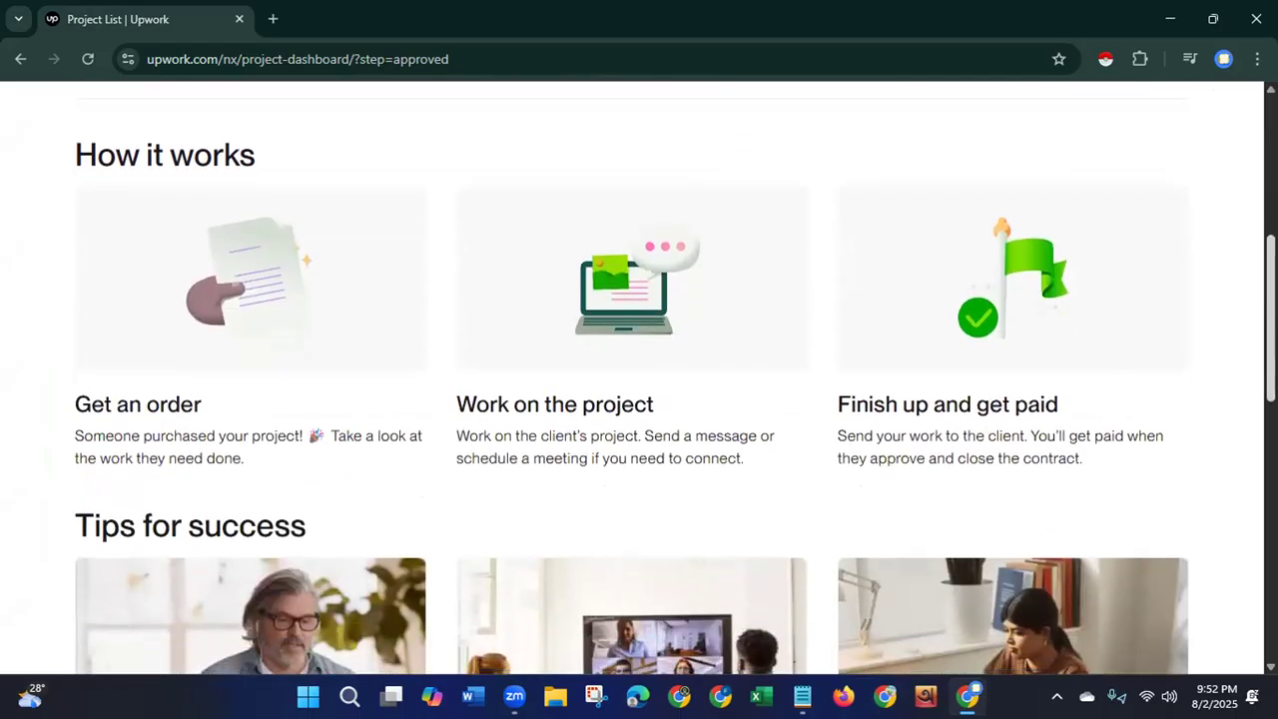
pyautogui.moveTo(72, 108); pyautogui.dragTo(406, 125)
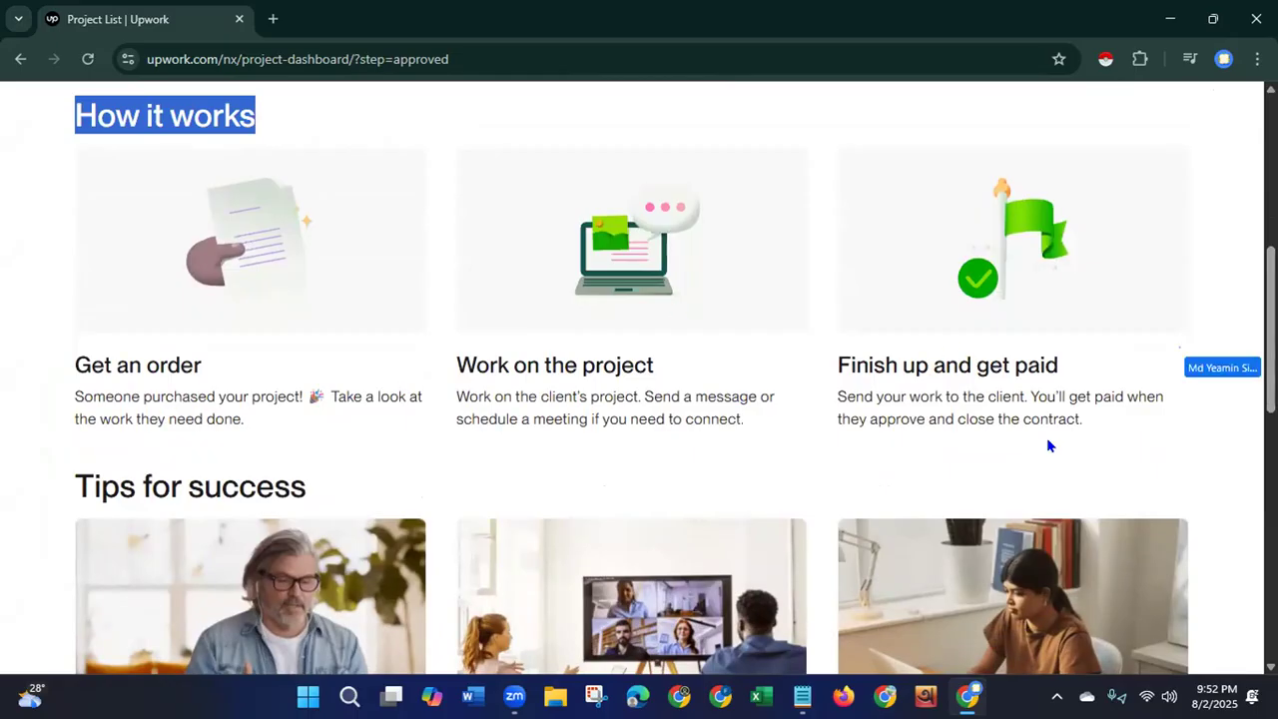
pyautogui.scroll(-2, 577, 390)
pyautogui.scroll(-1, 639, 374)
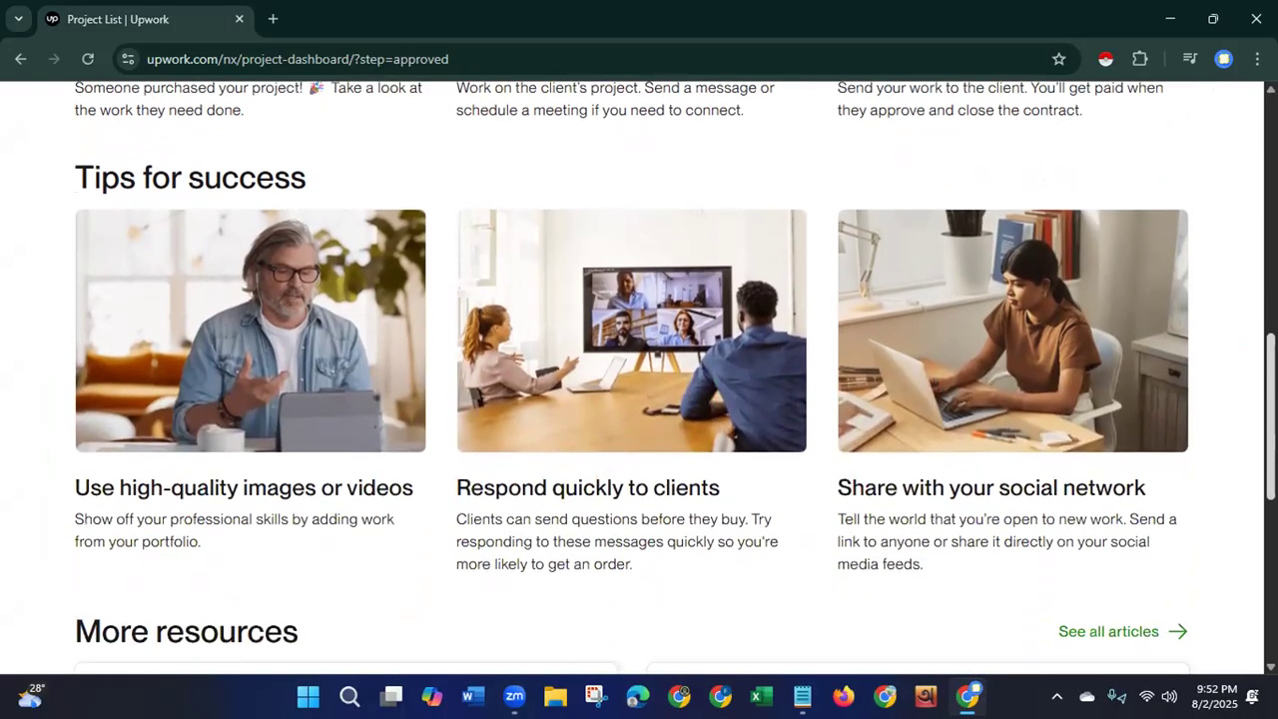
pyautogui.moveTo(74, 159); pyautogui.dragTo(335, 176)
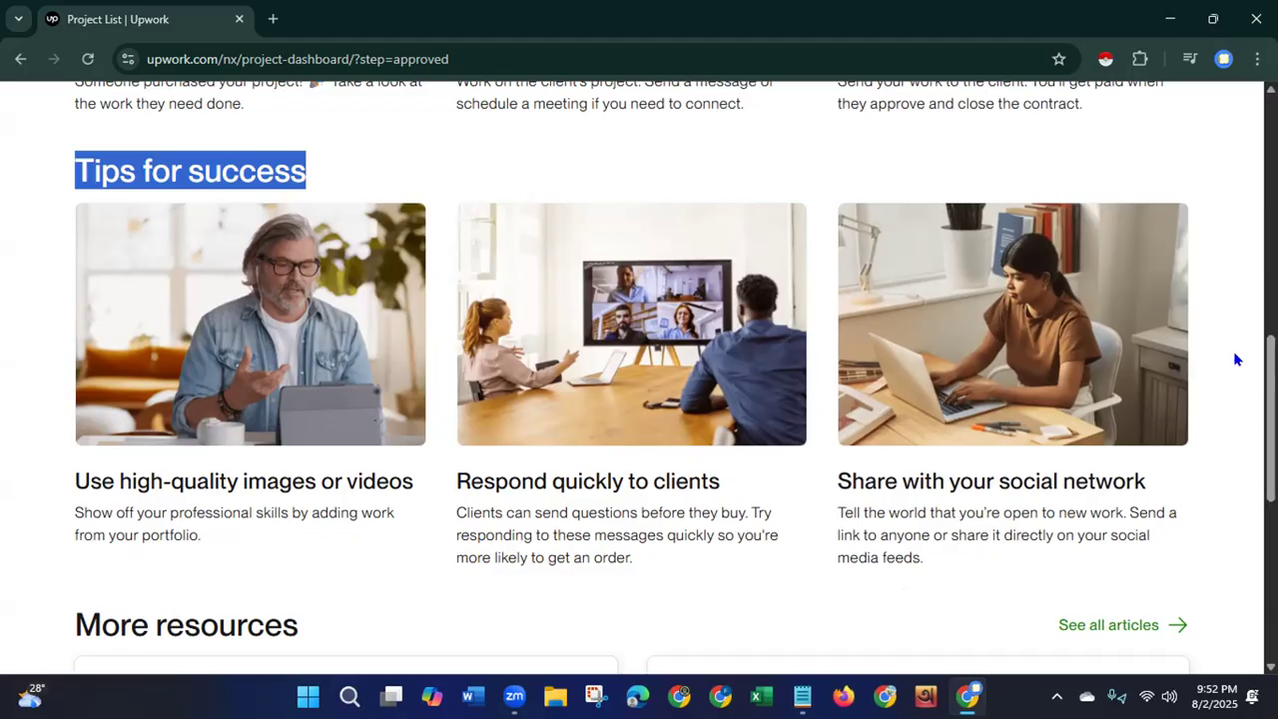
# Open all the Project Catalog help articles from "More resources", look through the client and freelancer topics, and return to the project list.
pyautogui.scroll(-3, 1236, 359)
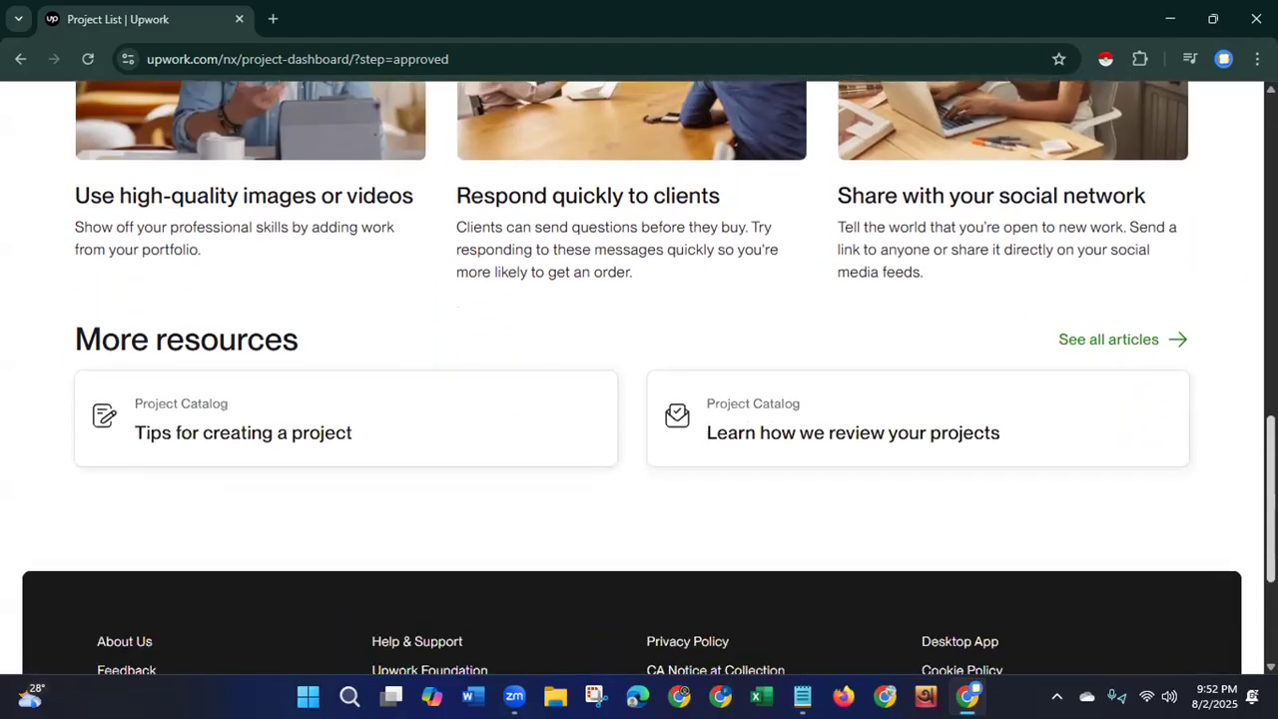
pyautogui.click(1088, 289)
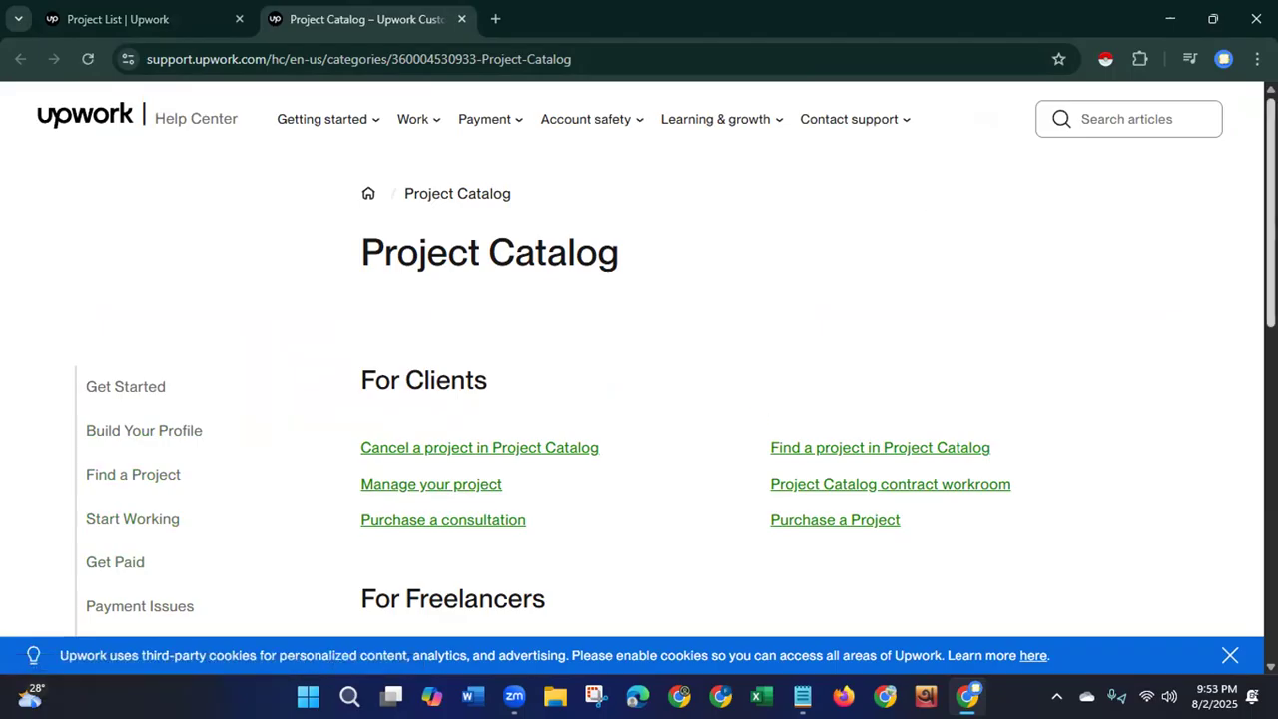
pyautogui.scroll(-5, 639, 359)
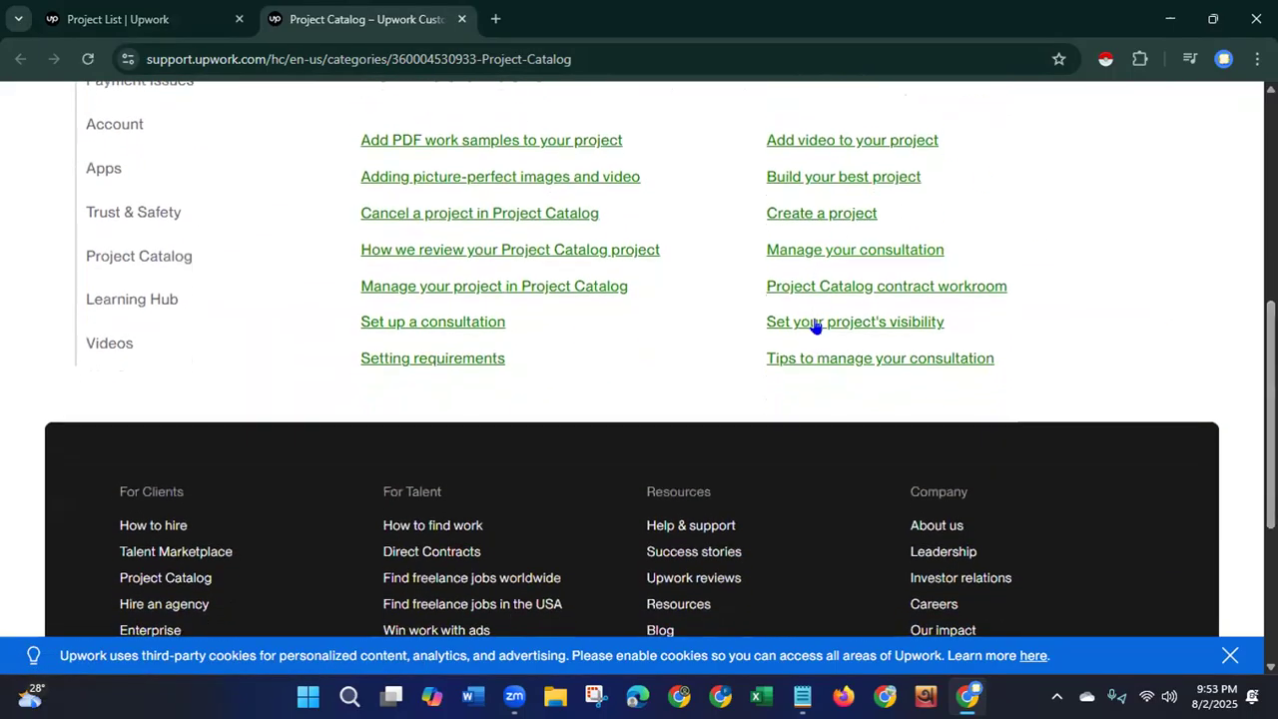
pyautogui.scroll(-3, 1266, 400)
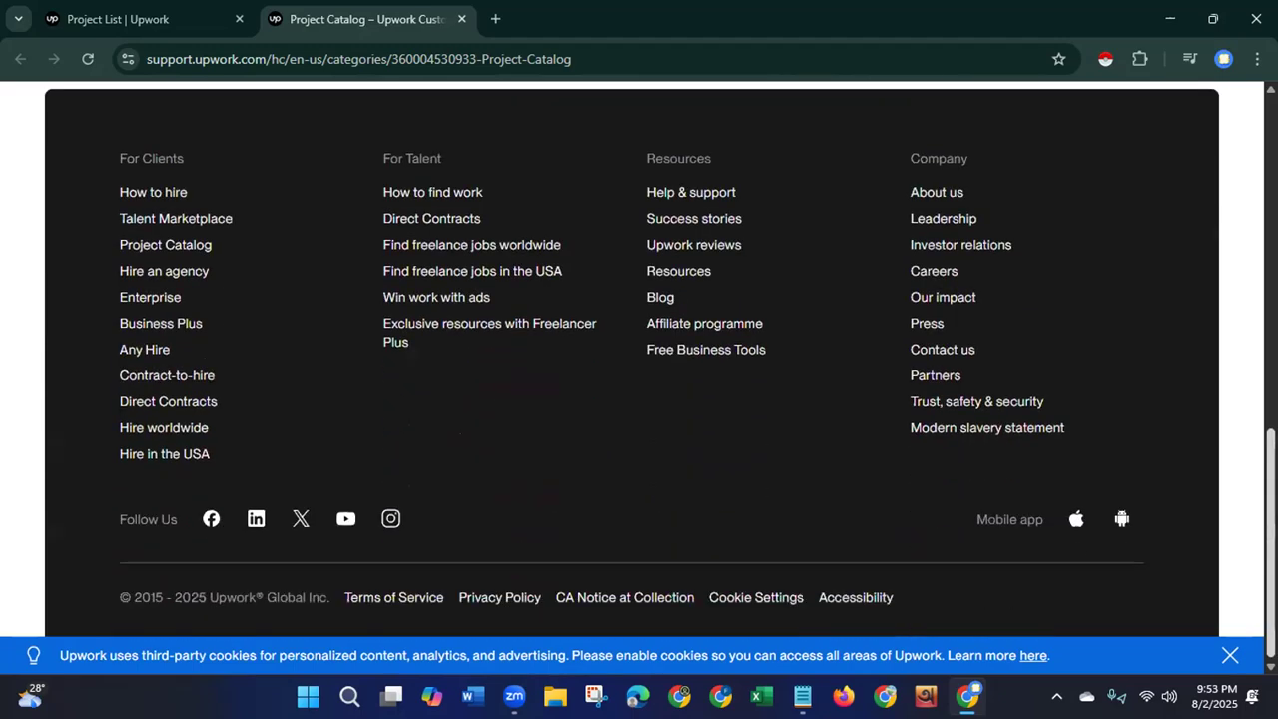
pyautogui.scroll(10, 379, 91)
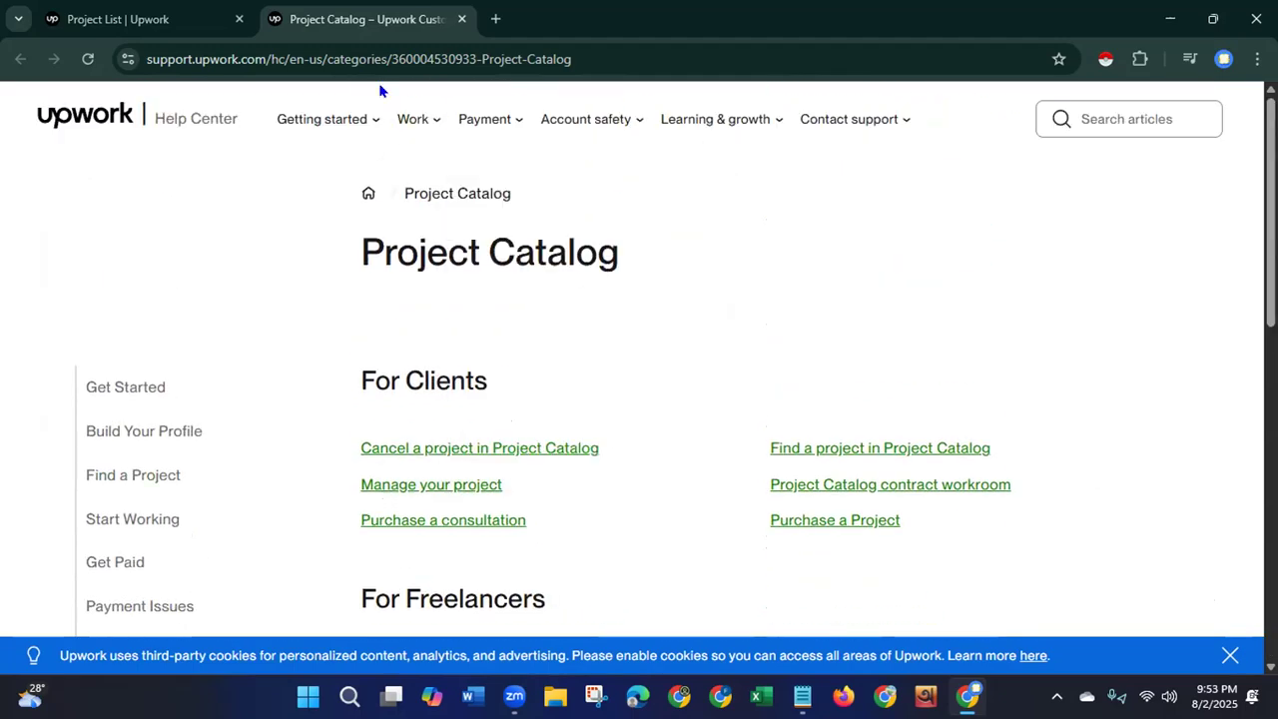
pyautogui.click(140, 28)
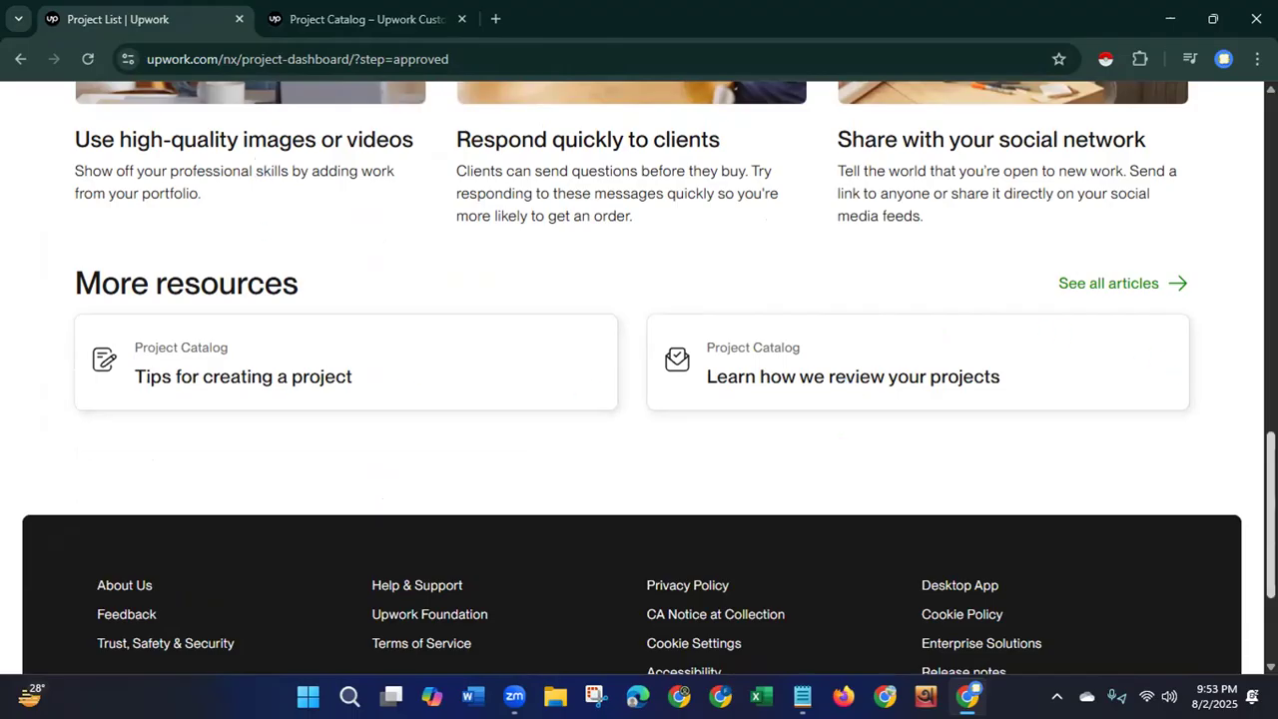
# Go to the Find work job feed and check the notifications about the project's approval.
pyautogui.scroll(10, 640, 380)
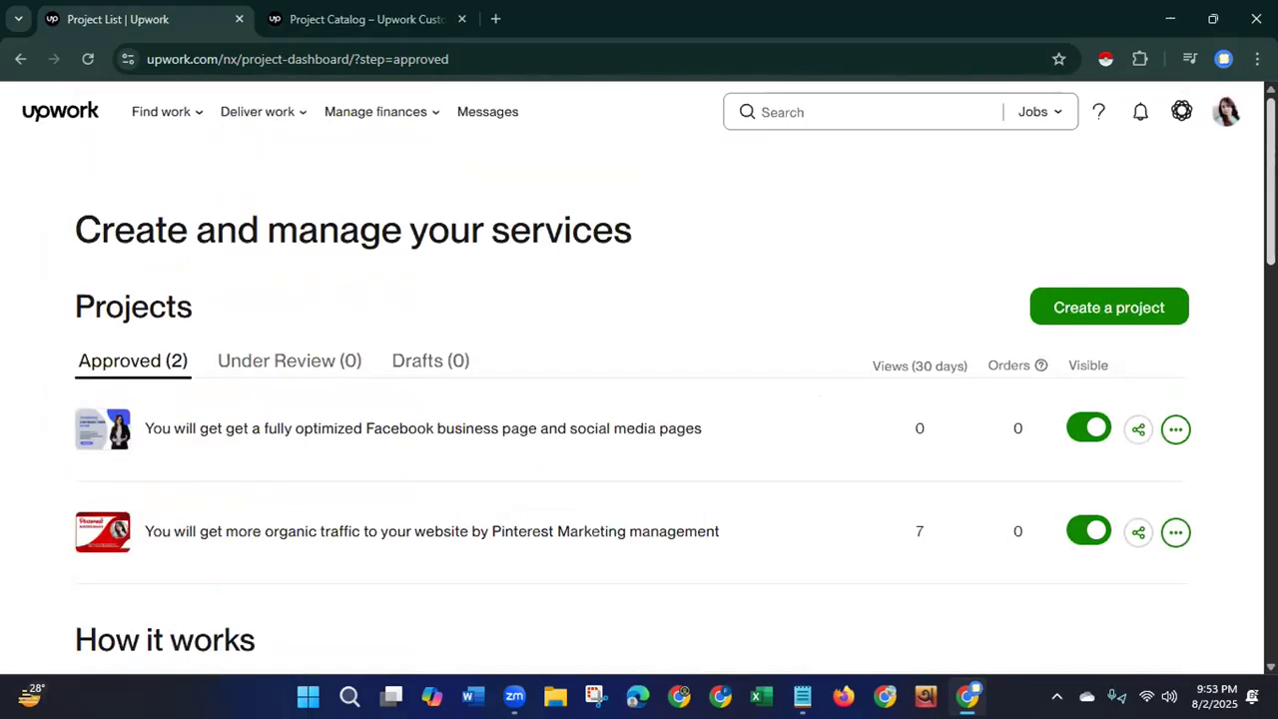
pyautogui.moveTo(149, 114)
pyautogui.click(153, 162)
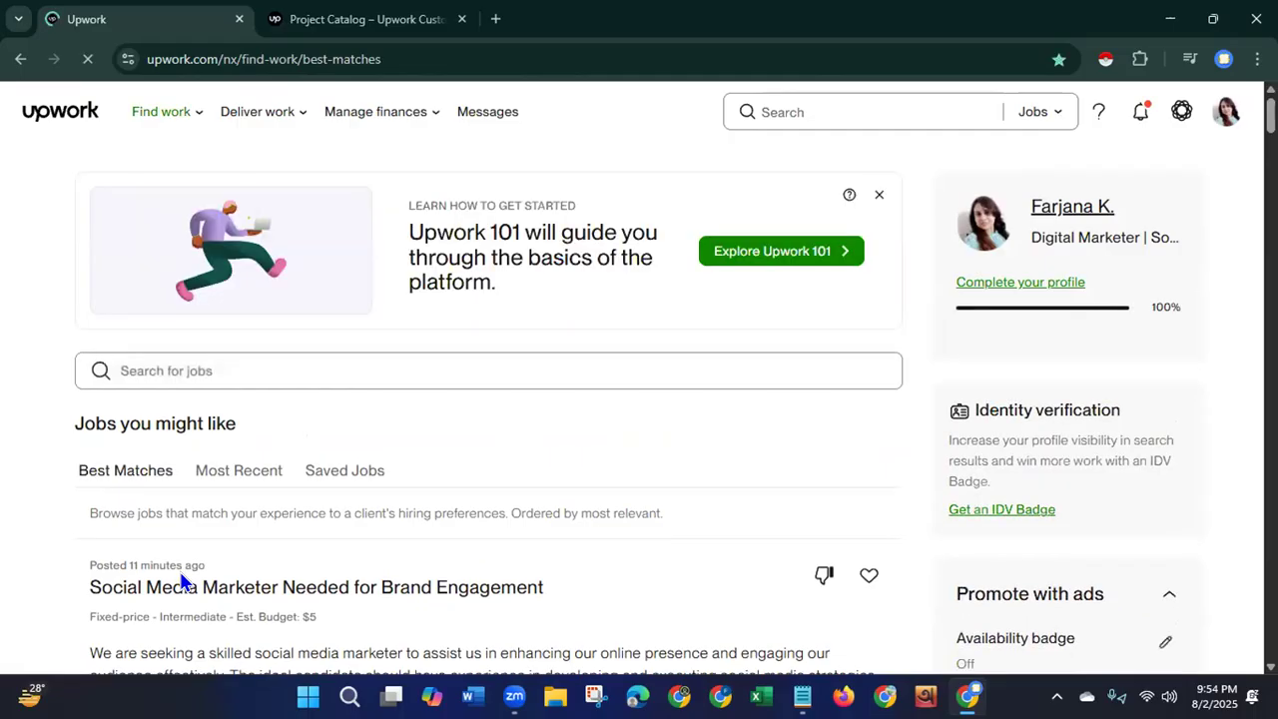
pyautogui.click(1140, 116)
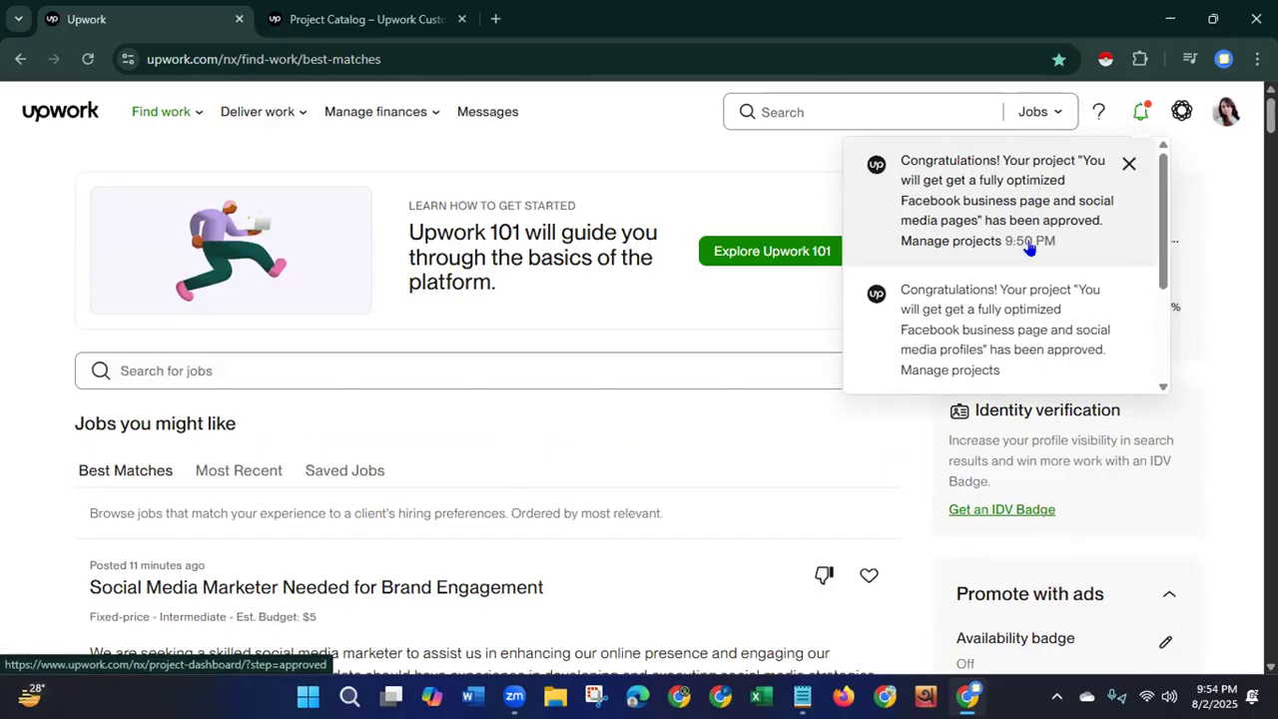
pyautogui.click(1139, 114)
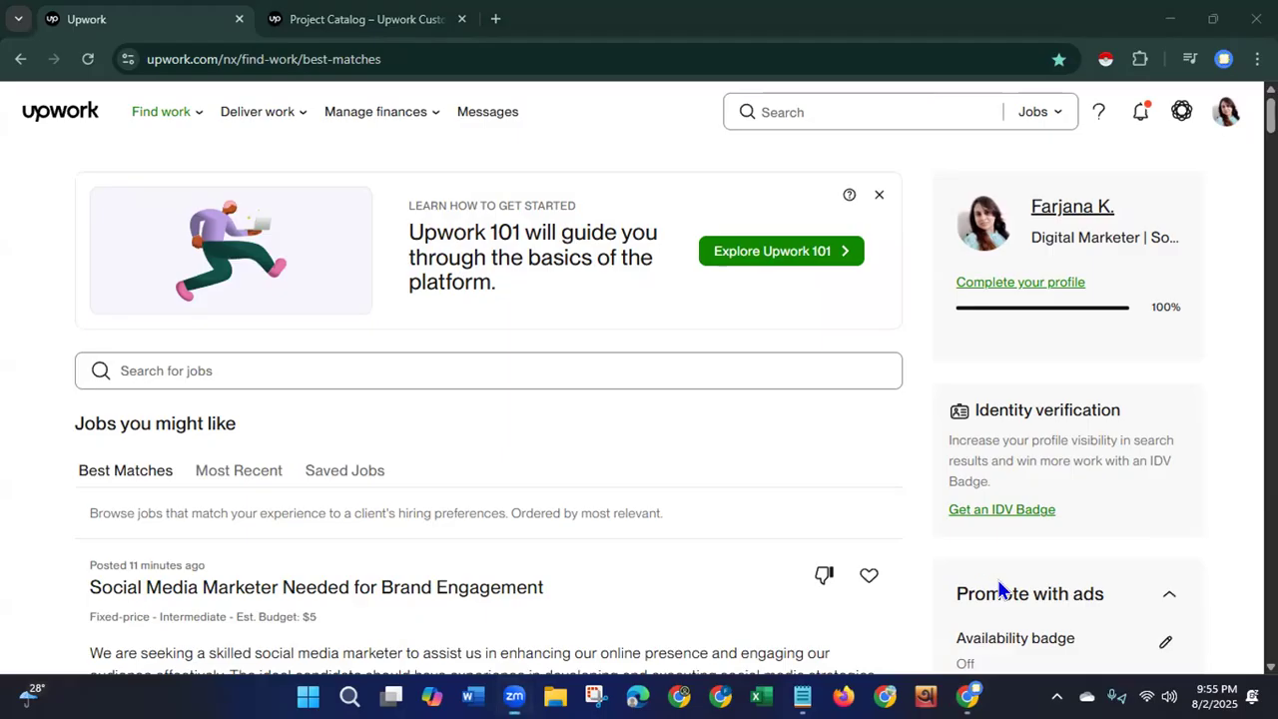
# Close the browser window and refresh the Windows desktop.
pyautogui.click(1256, 18)
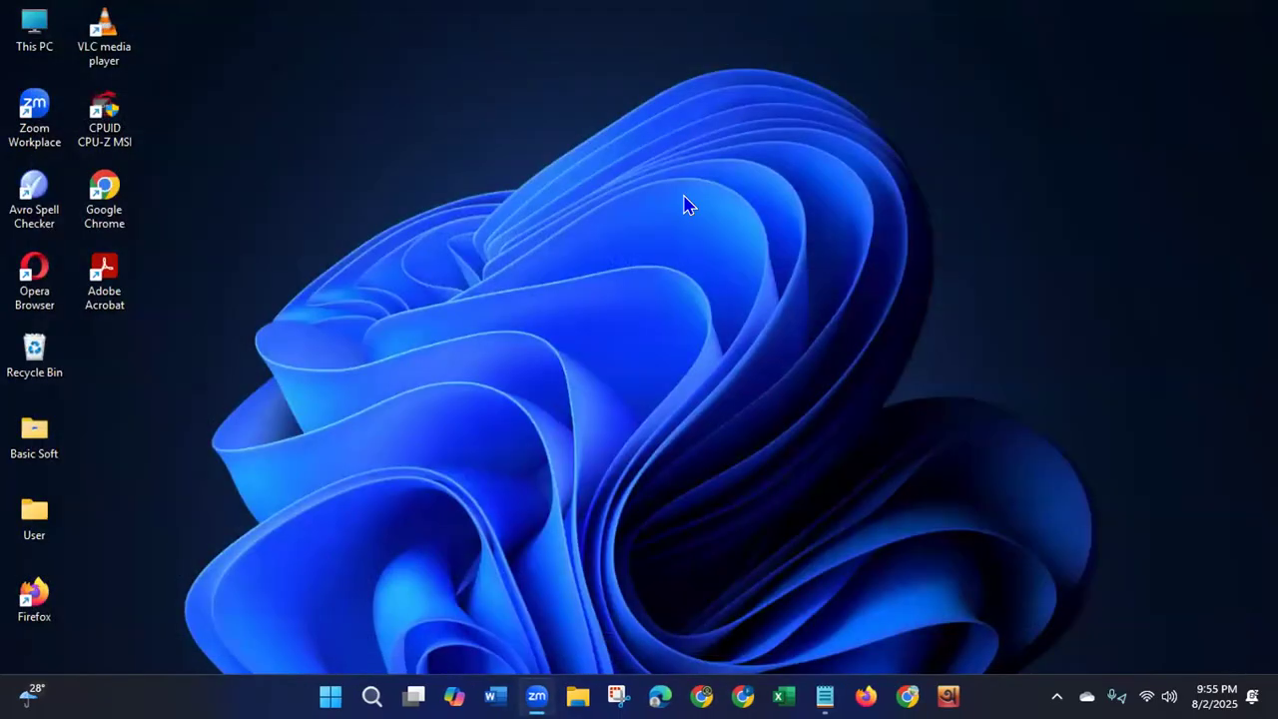
pyautogui.rightClick(685, 204)
pyautogui.click(710, 283)
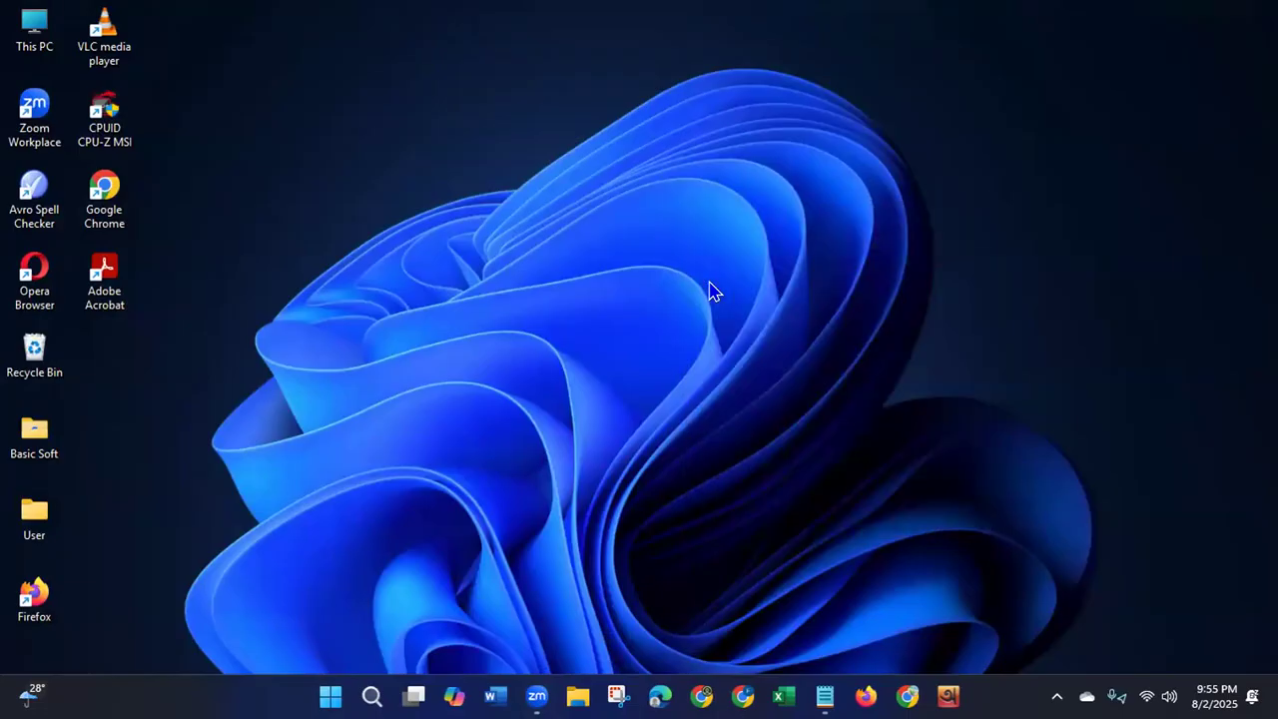